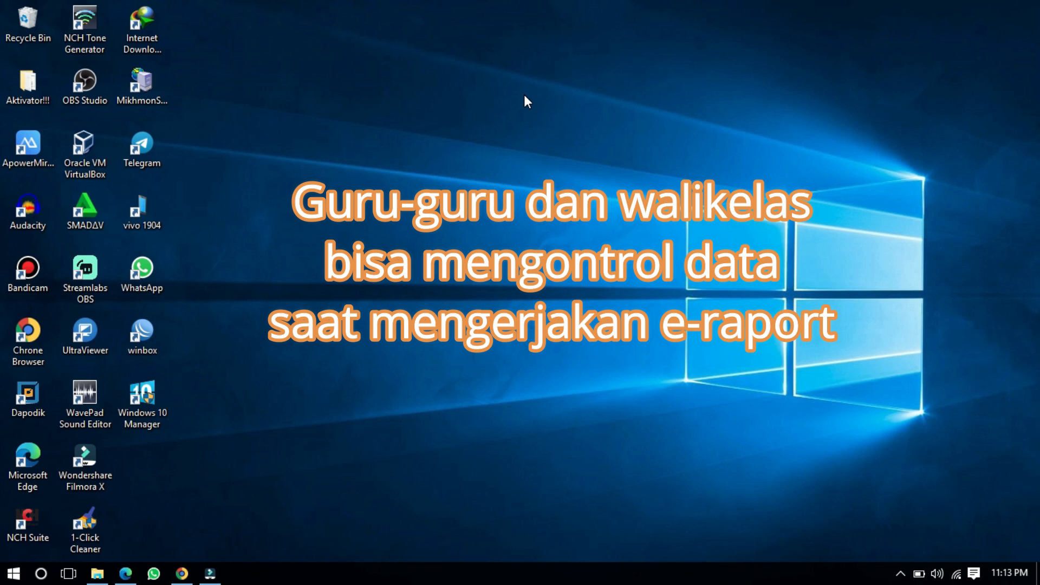
Step: Refresh the desktop twice from its context menu
{"action": "right_click", "coordinate": [555, 149]}
{"action": "left_click", "coordinate": [575, 194]}
{"action": "right_click", "coordinate": [580, 157]}
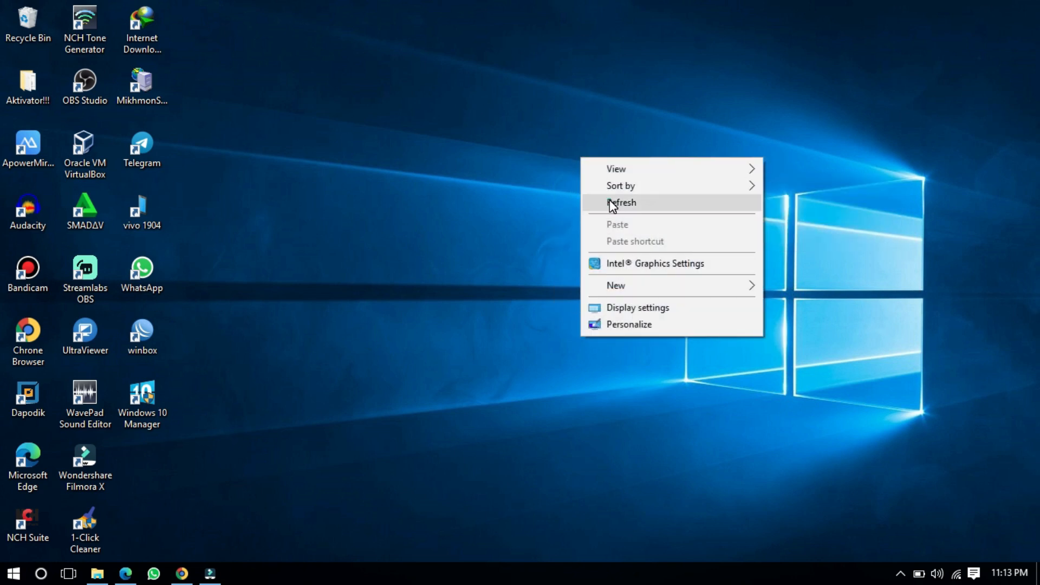
{"action": "left_click", "coordinate": [609, 204]}
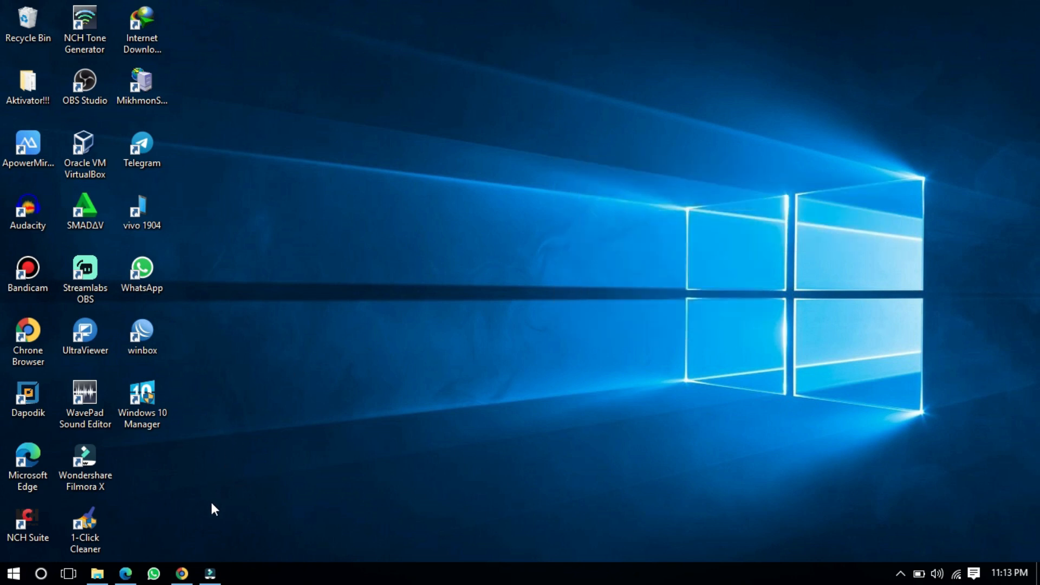
Step: Restore Chrome and go to the mistyped address dtsmp.kemdikbud.go.id
{"action": "left_click", "coordinate": [195, 574]}
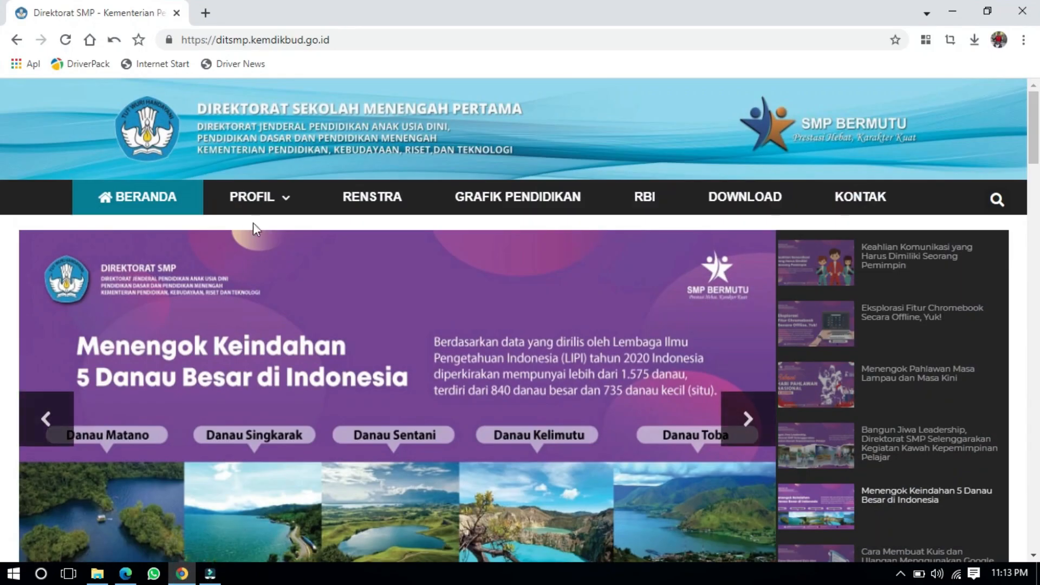
{"action": "left_click", "coordinate": [255, 39]}
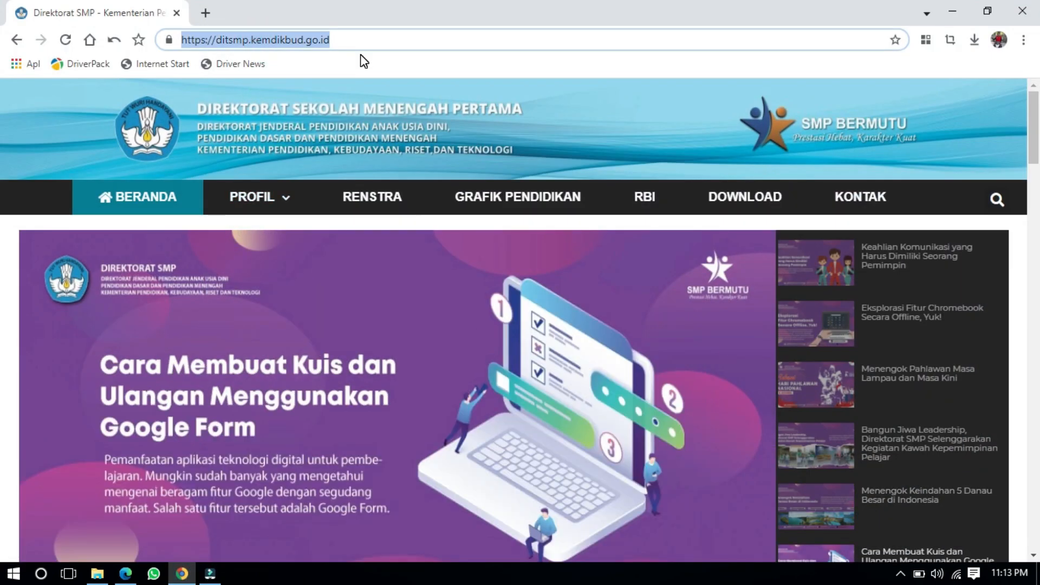
{"action": "type", "text": "dt"}
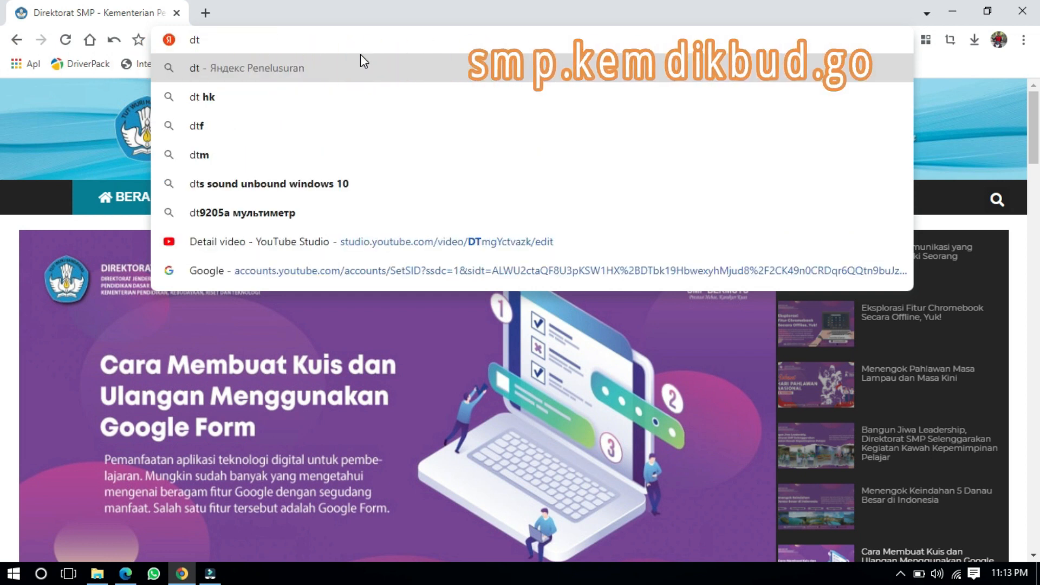
{"action": "type", "text": "smp"}
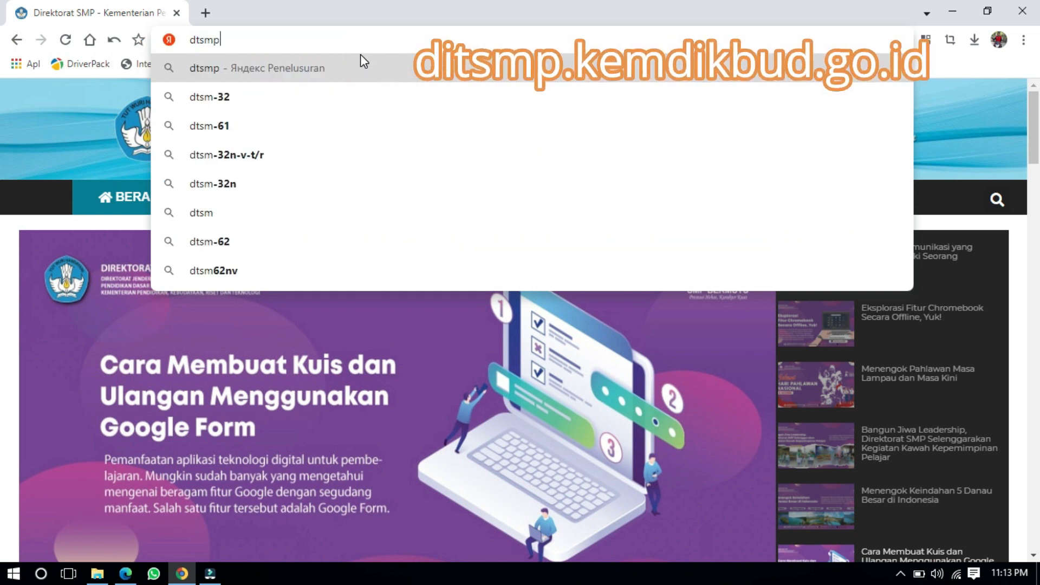
{"action": "type", "text": ".ke"}
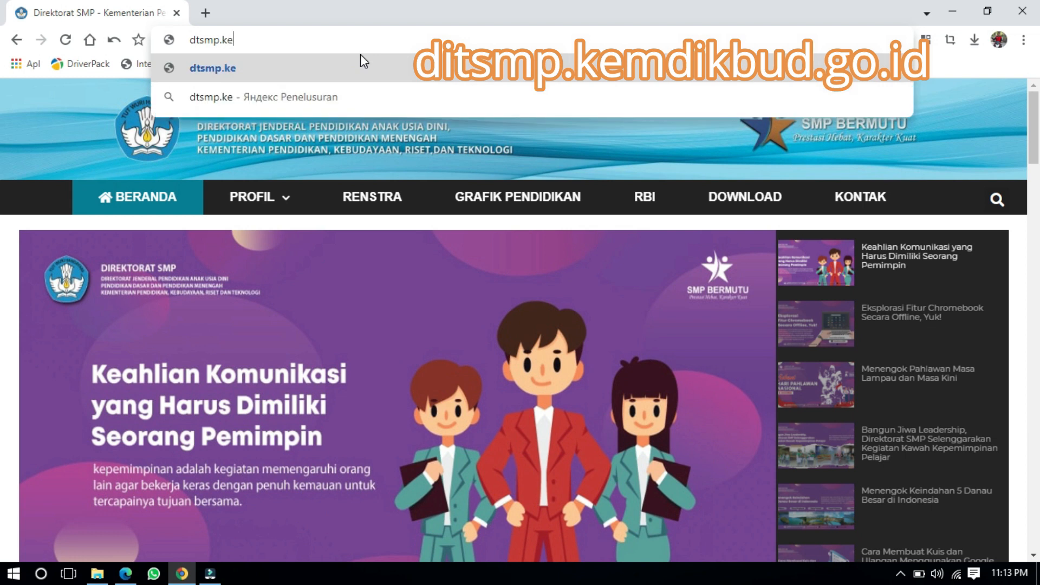
{"action": "type", "text": "mdi"}
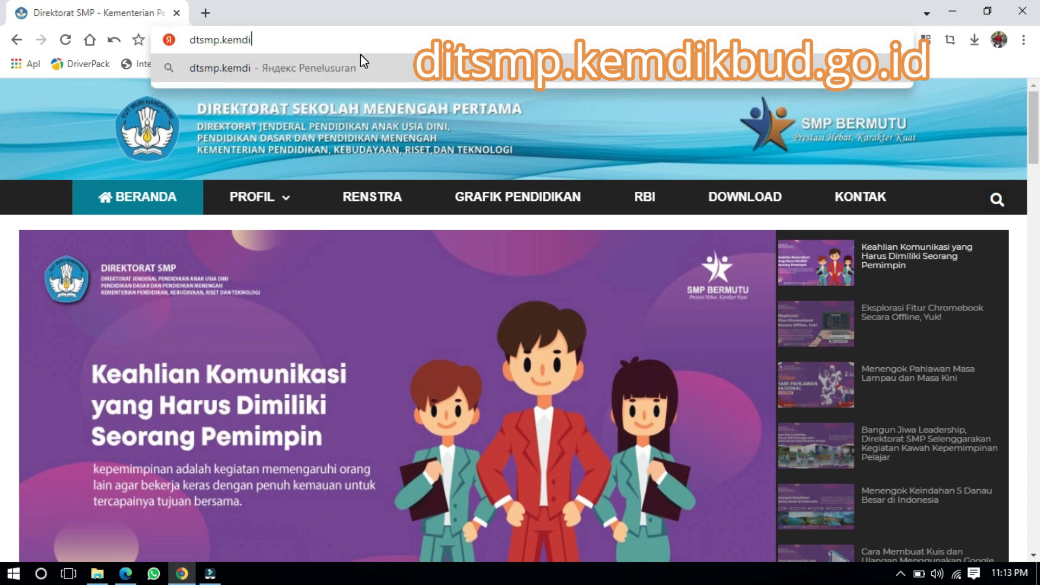
{"action": "type", "text": "kbud"}
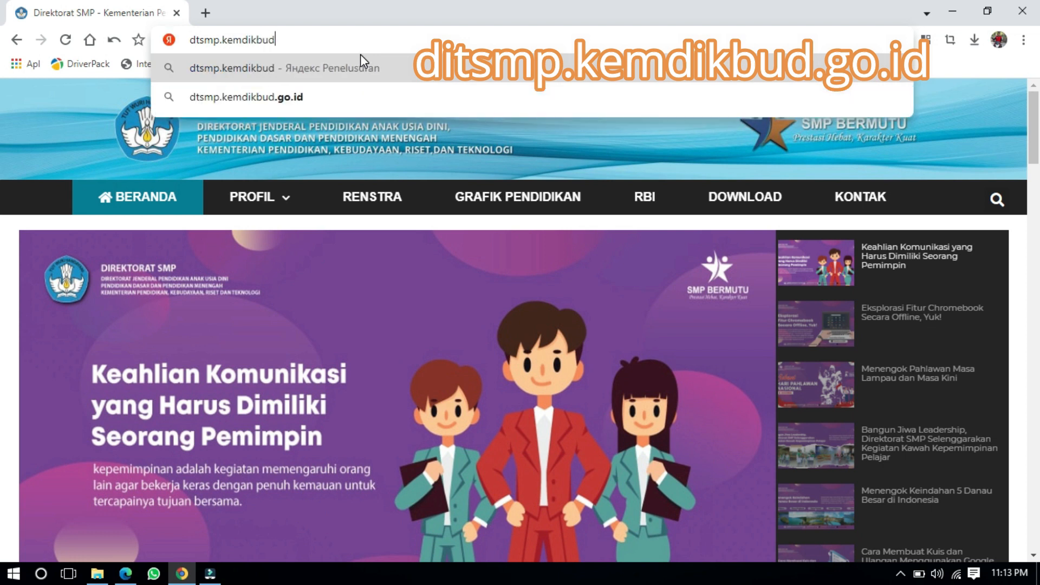
{"action": "type", "text": ".go.is"}
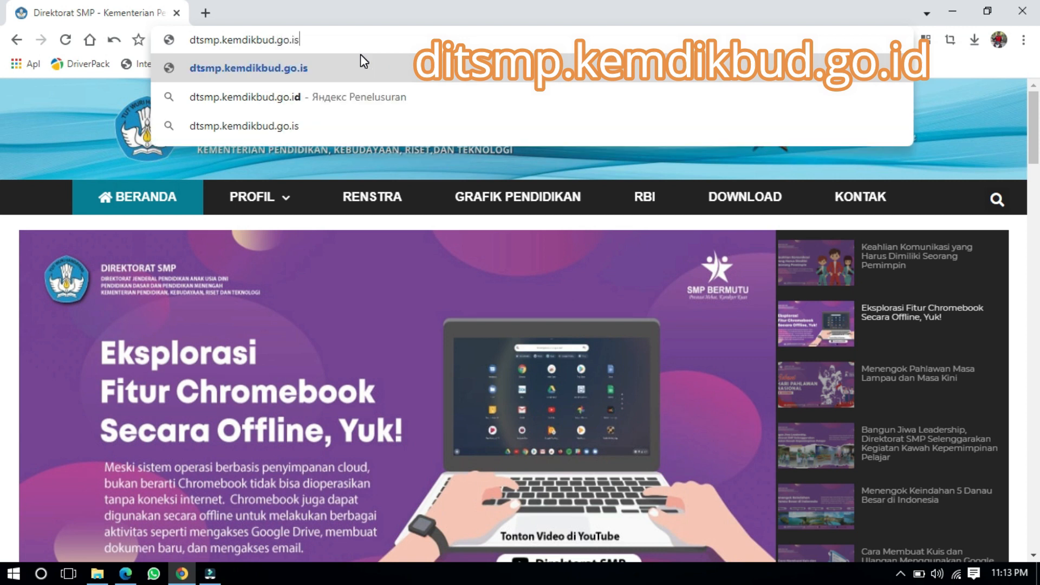
{"action": "key", "text": "BackSpace"}
{"action": "type", "text": "d"}
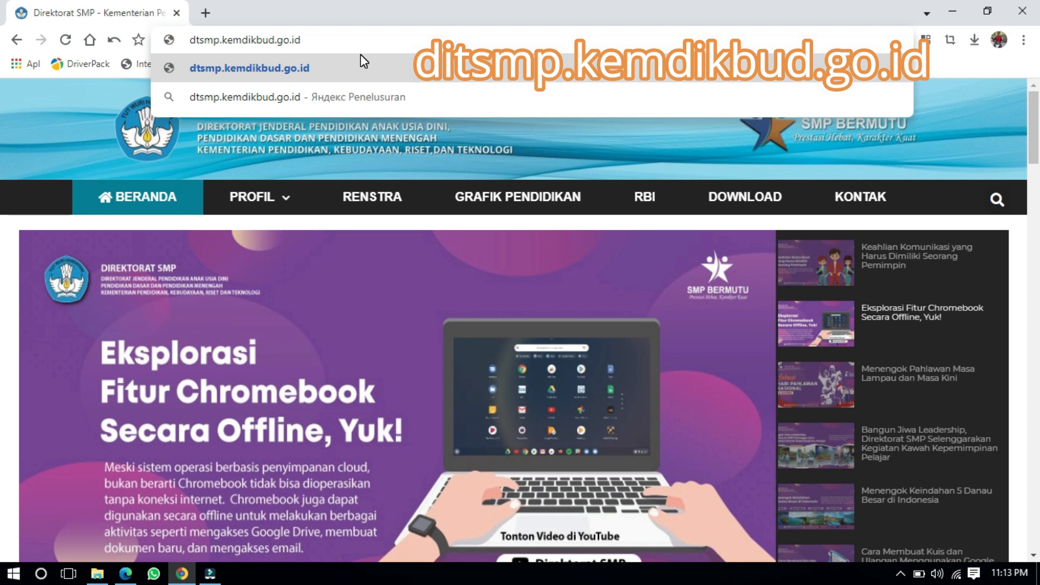
{"action": "key", "text": "Return"}
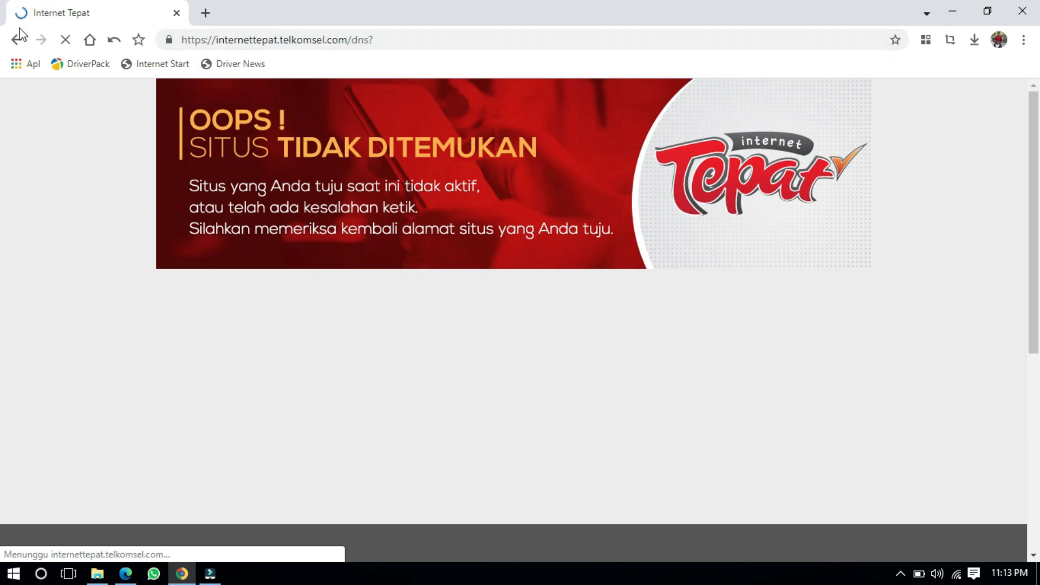
Step: Correct the address to ditsmp.kemdikbud.go.id and load the Direktorat SMP site
{"action": "left_click", "coordinate": [270, 41]}
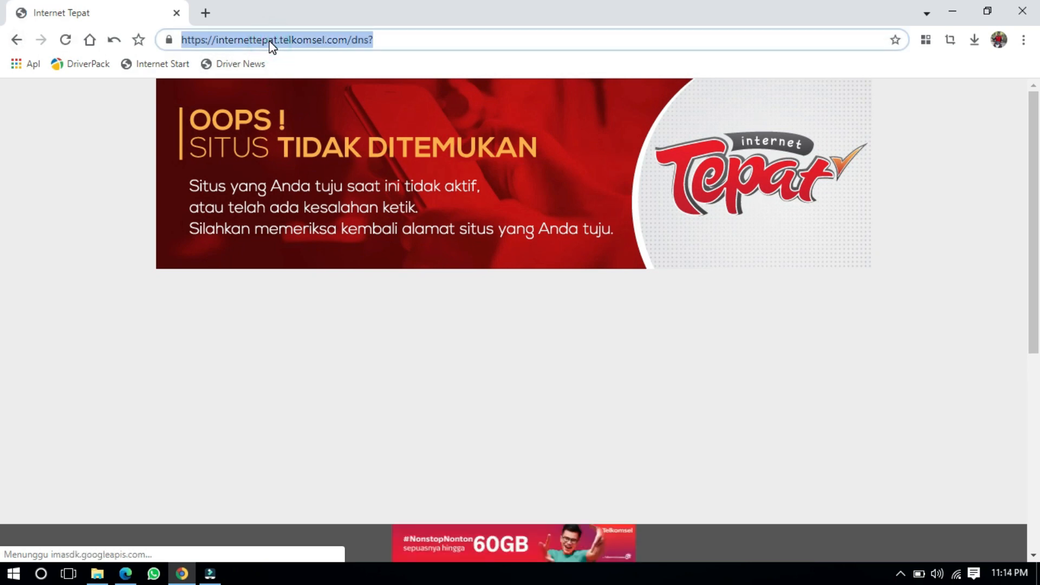
{"action": "type", "text": "dit"}
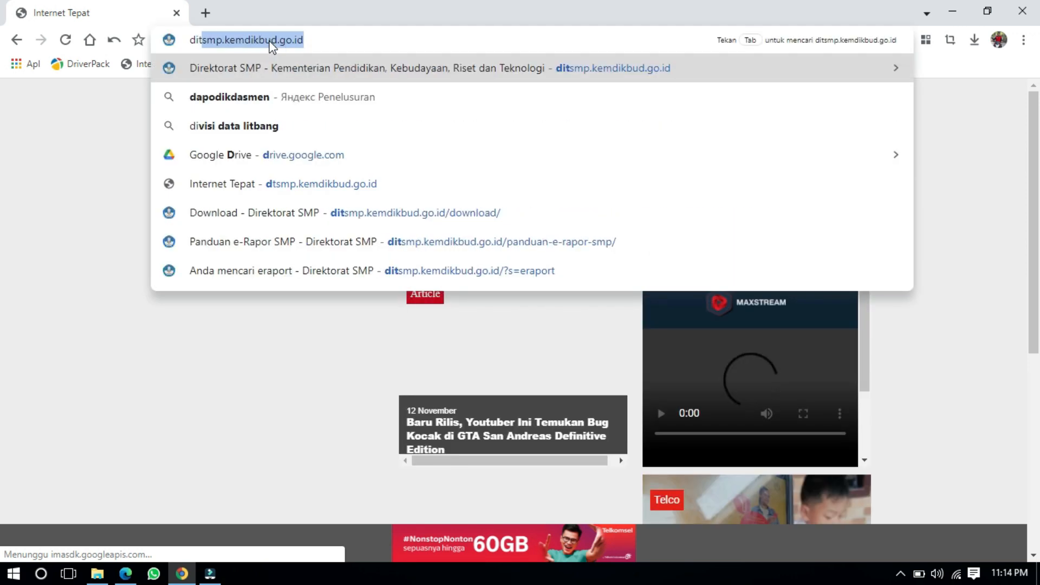
{"action": "type", "text": "smpa"}
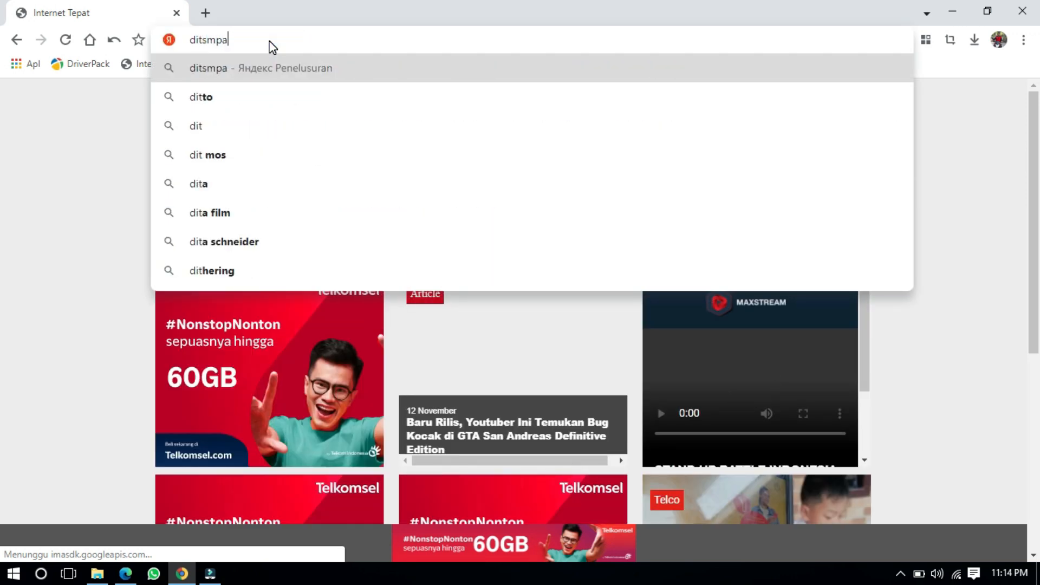
{"action": "key", "text": "BackSpace"}
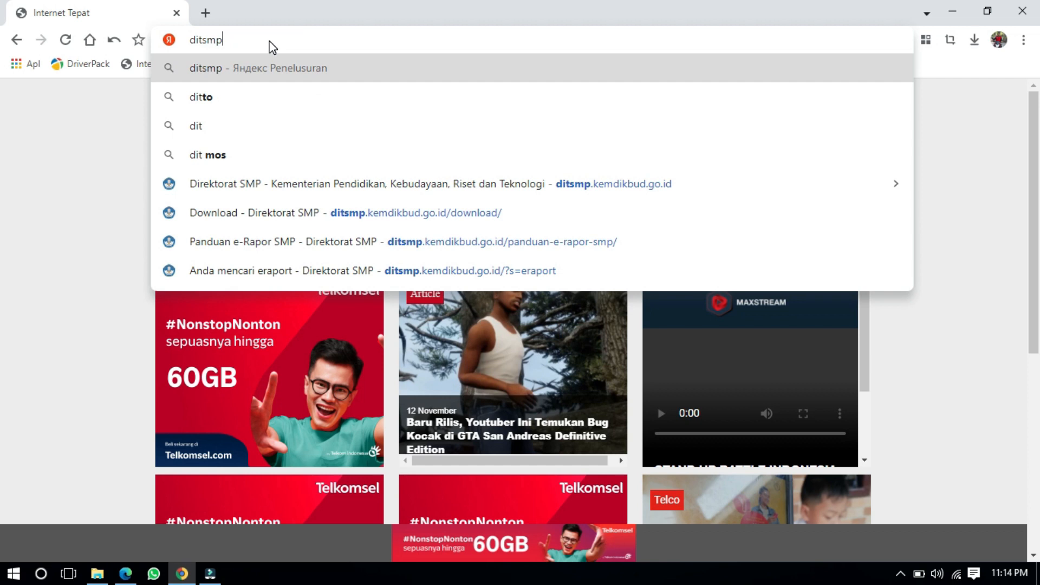
{"action": "type", "text": ".kemd"}
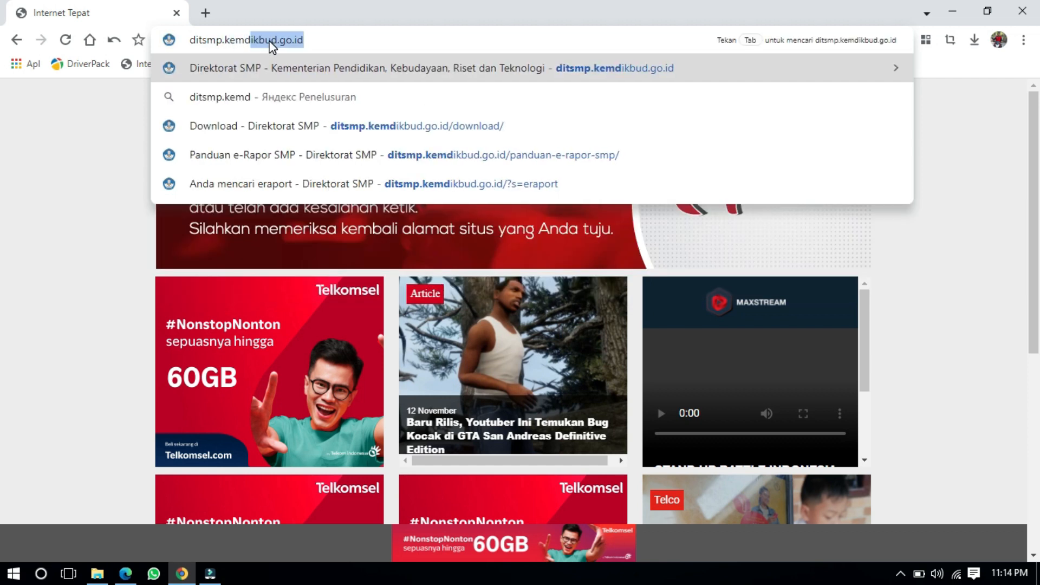
{"action": "type", "text": "ikbud.go.i"}
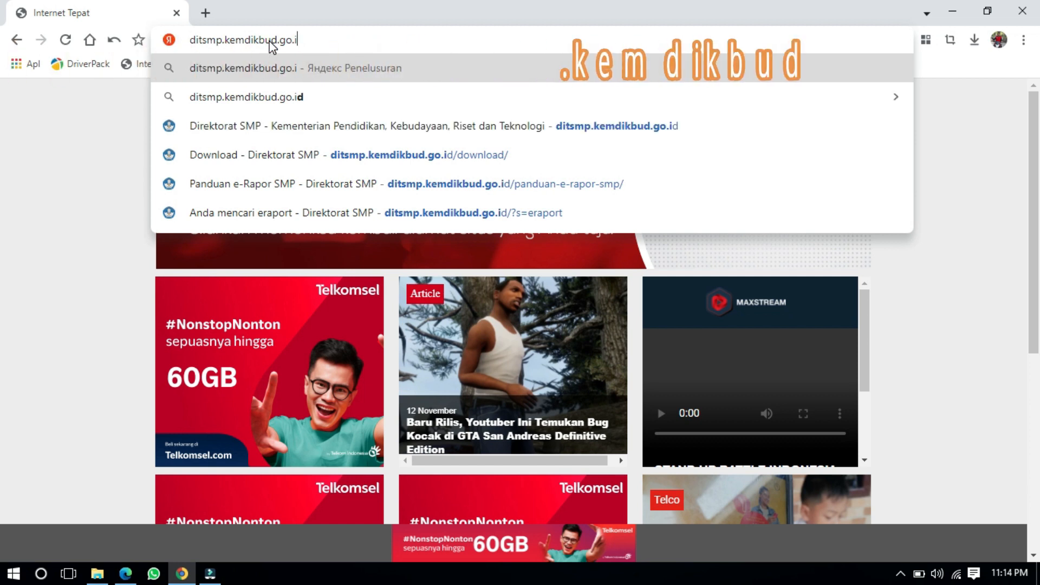
{"action": "type", "text": "d"}
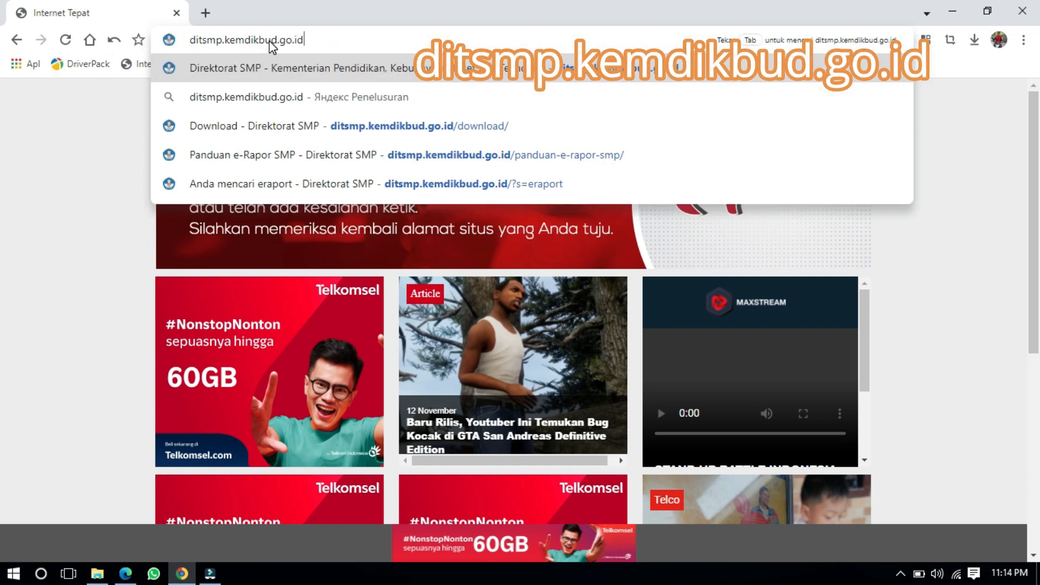
{"action": "key", "text": "BackSpace"}
{"action": "key", "text": "BackSpace"}
{"action": "key", "text": "BackSpace"}
{"action": "key", "text": "BackSpace"}
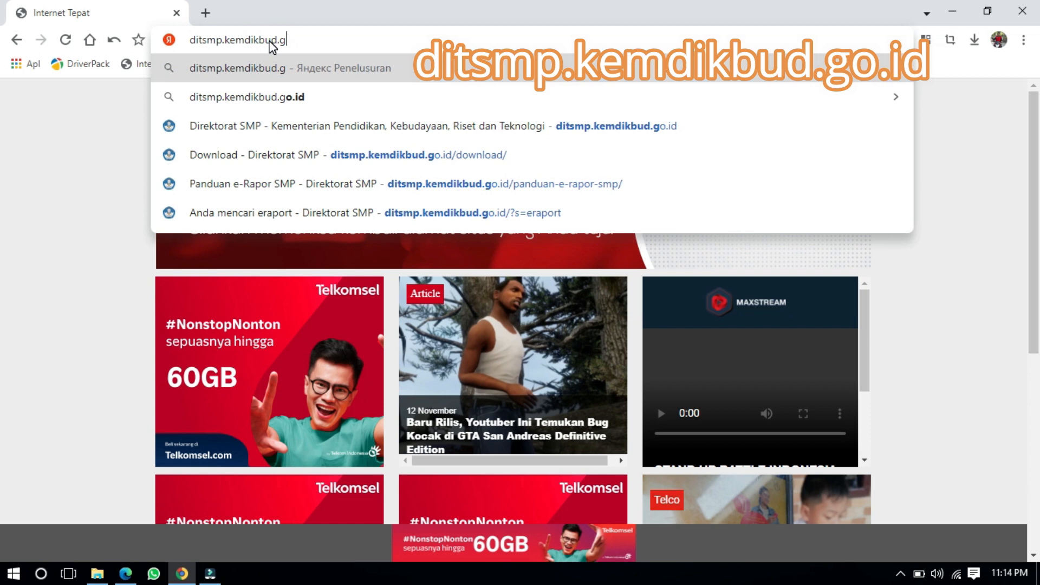
{"action": "type", "text": "o.id"}
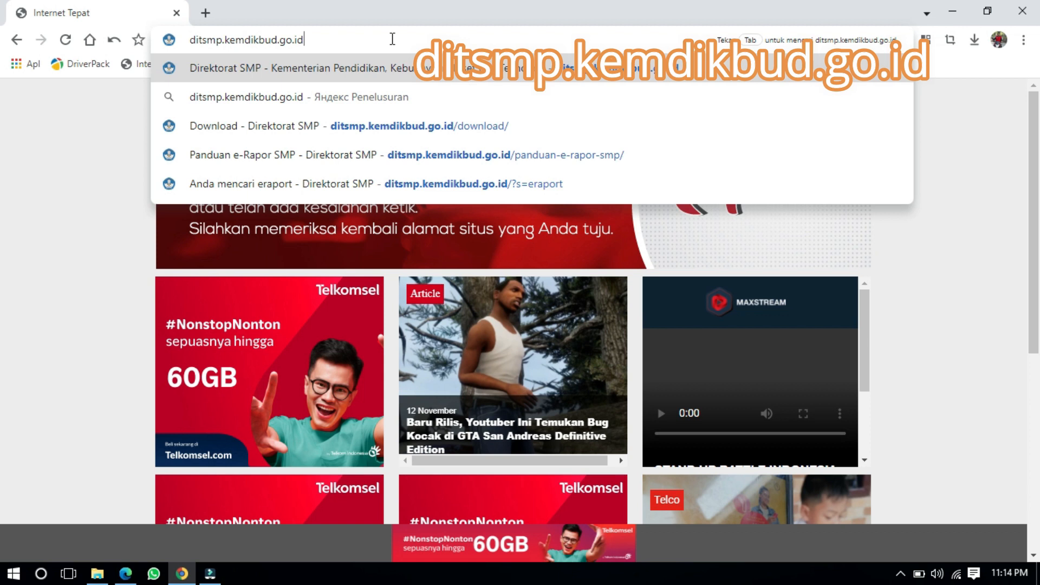
{"action": "key", "text": "Return"}
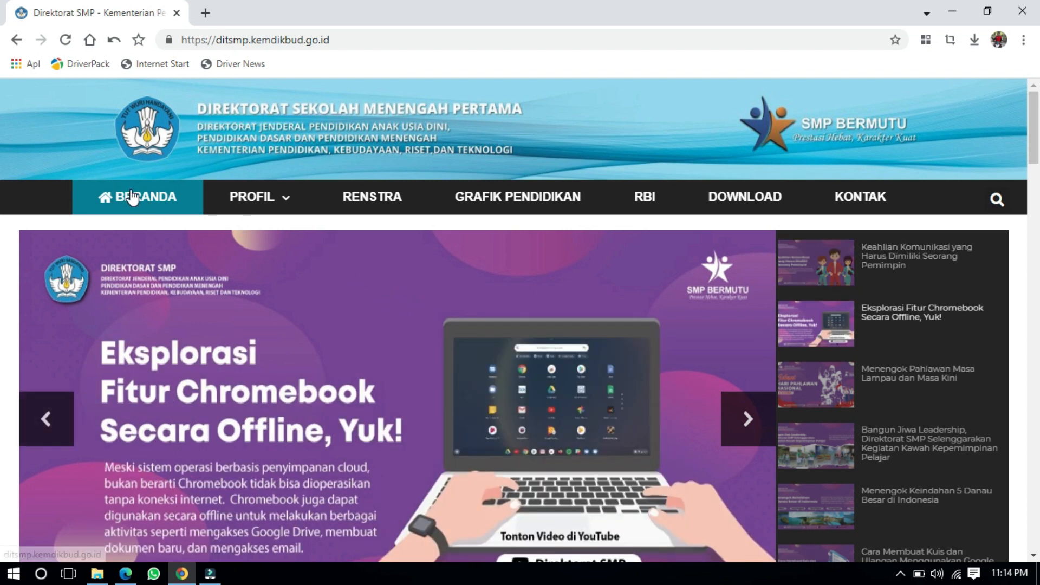
Step: Scroll down to Layanan Umum and follow the e-Rapor SMP link into a new tab
{"action": "scroll", "coordinate": [367, 303], "scroll_direction": "down", "scroll_amount": 15}
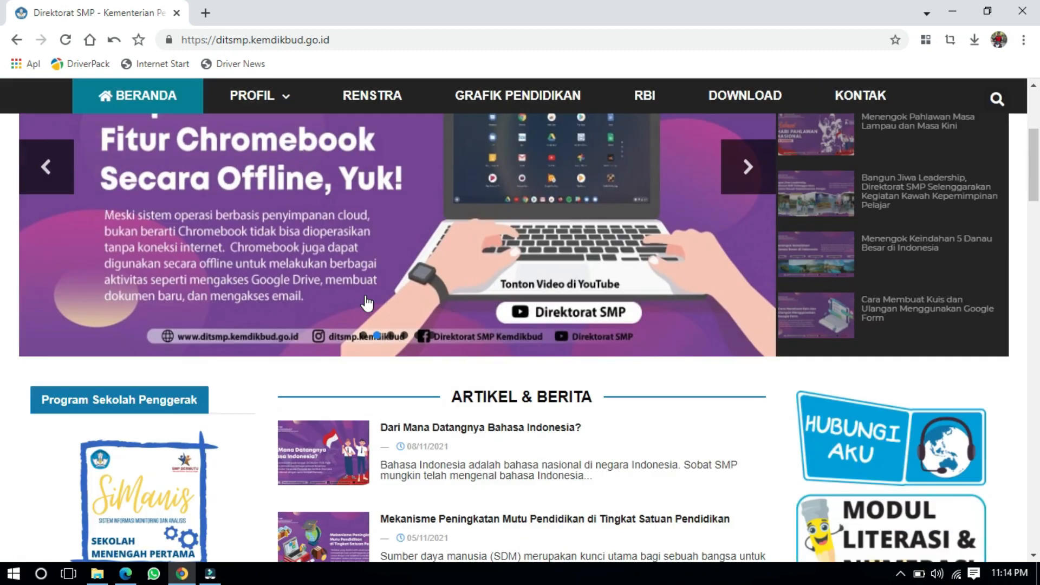
{"action": "scroll", "coordinate": [367, 304], "scroll_direction": "down", "scroll_amount": 8}
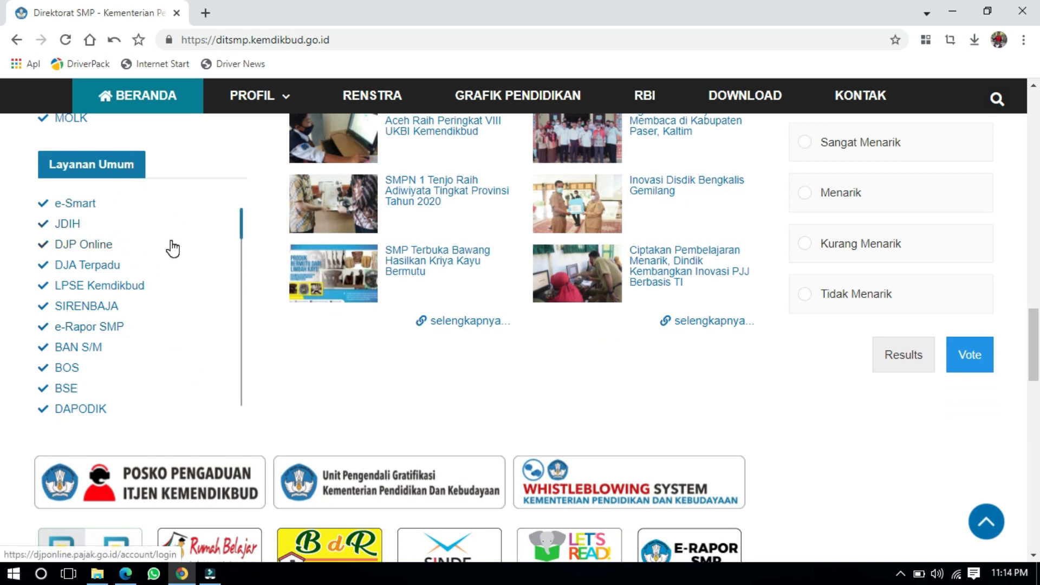
{"action": "left_click", "coordinate": [112, 328]}
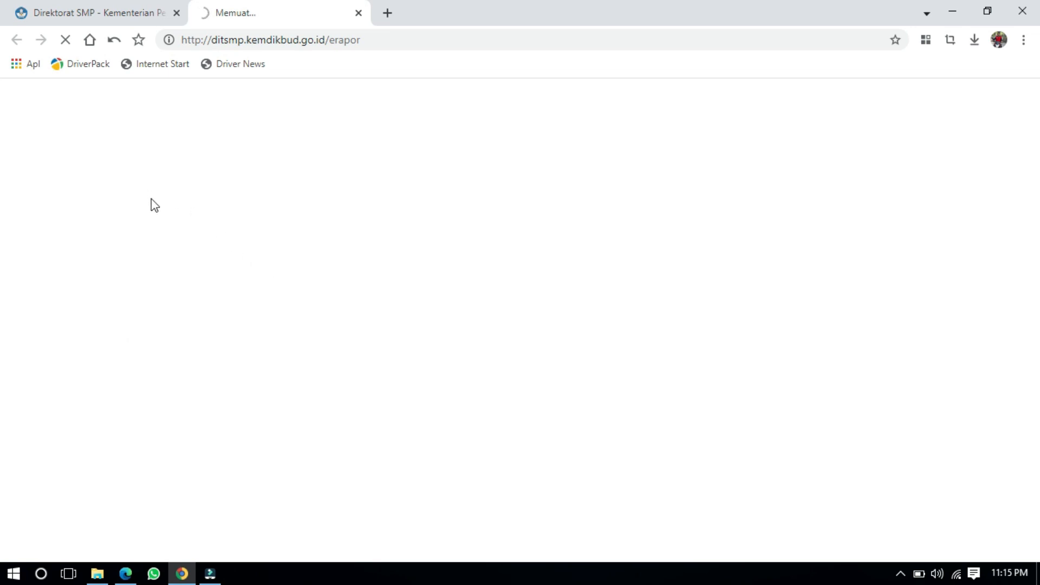
Step: Switch between the tabs and read the e-Rapor page's not-found message
{"action": "left_click", "coordinate": [67, 12]}
{"action": "left_click", "coordinate": [252, 2]}
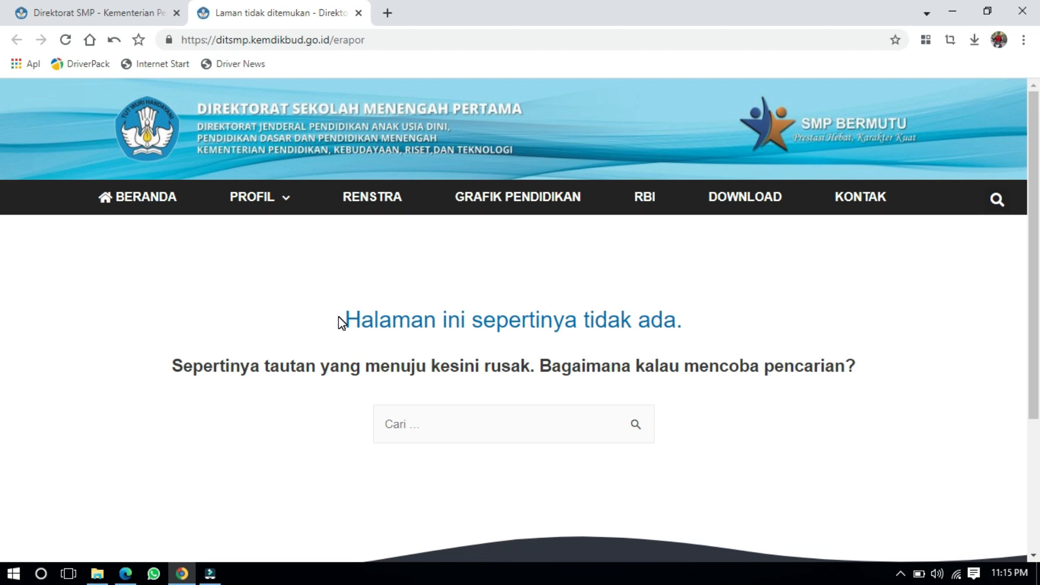
{"action": "scroll", "coordinate": [341, 322], "scroll_direction": "down", "scroll_amount": 1}
{"action": "scroll", "coordinate": [341, 322], "scroll_direction": "up", "scroll_amount": 1}
{"action": "scroll", "coordinate": [342, 323], "scroll_direction": "down", "scroll_amount": 1}
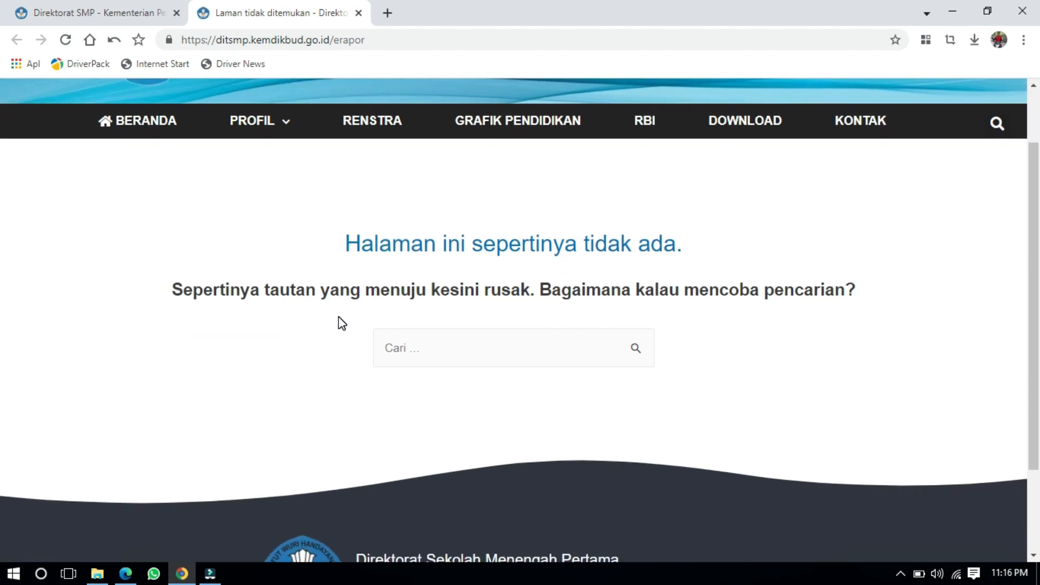
{"action": "scroll", "coordinate": [341, 324], "scroll_direction": "up", "scroll_amount": 1}
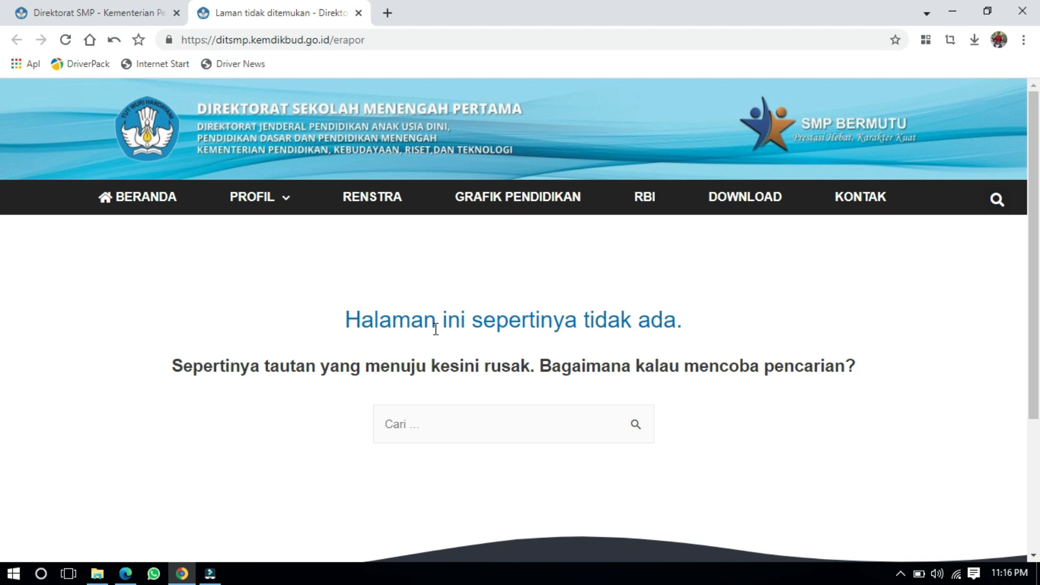
Step: Minimize the browser and refresh the desktop several times
{"action": "left_click", "coordinate": [952, 12]}
{"action": "right_click", "coordinate": [752, 45]}
{"action": "left_click", "coordinate": [794, 89]}
{"action": "right_click", "coordinate": [912, 36]}
{"action": "left_click", "coordinate": [892, 80]}
{"action": "right_click", "coordinate": [932, 14]}
{"action": "left_click", "coordinate": [897, 56]}
{"action": "right_click", "coordinate": [929, 1]}
{"action": "left_click", "coordinate": [901, 43]}
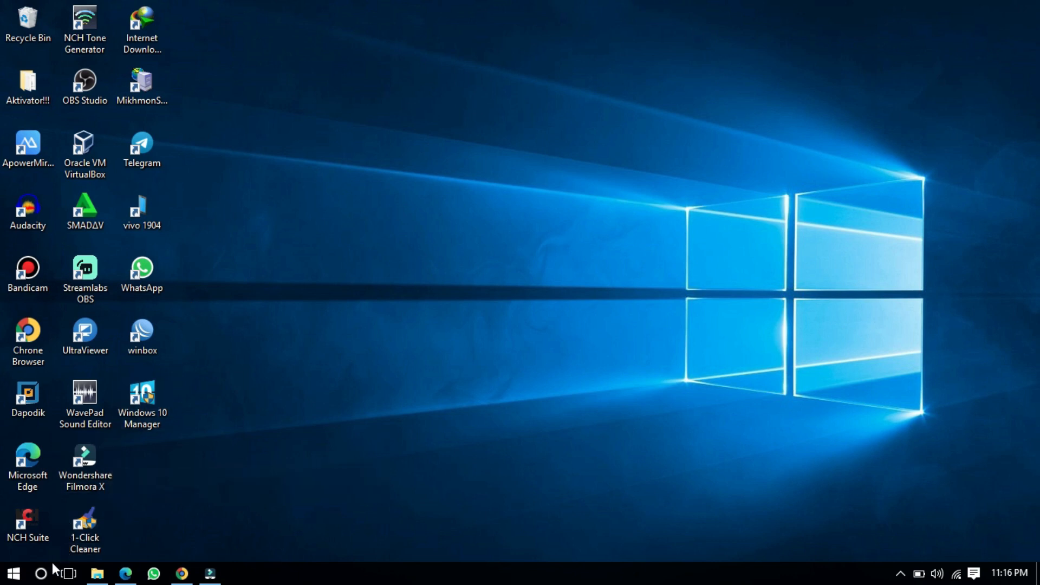
{"action": "left_click", "coordinate": [40, 574]}
{"action": "left_click", "coordinate": [71, 549]}
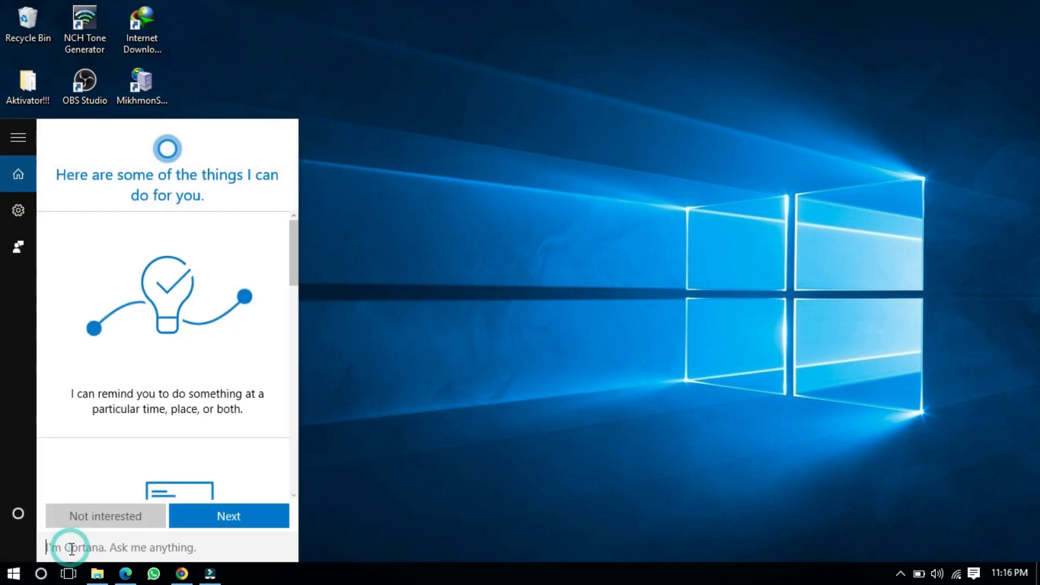
{"action": "type", "text": "p"}
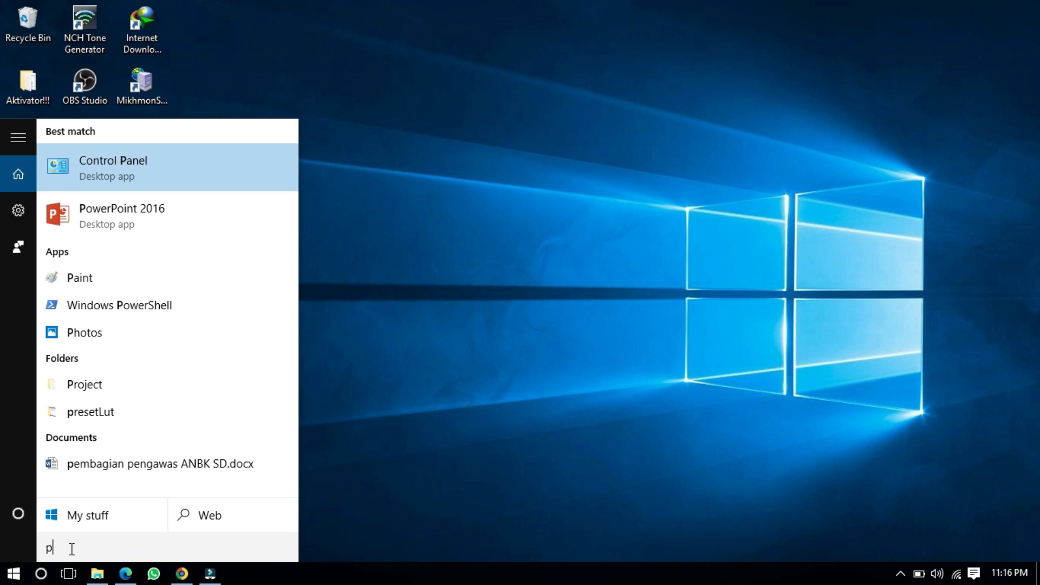
{"action": "type", "text": "anel"}
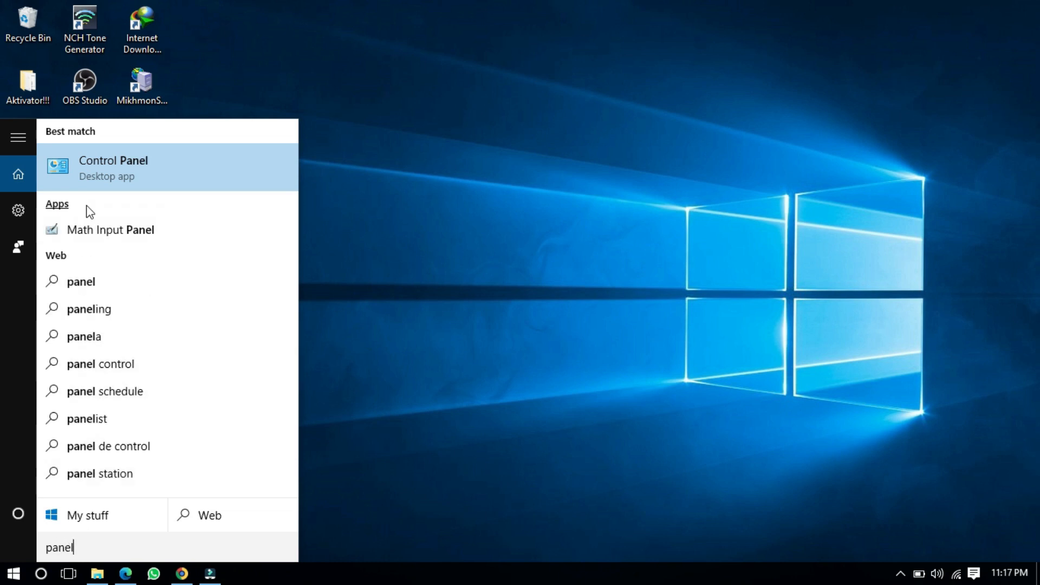
{"action": "left_click", "coordinate": [93, 177]}
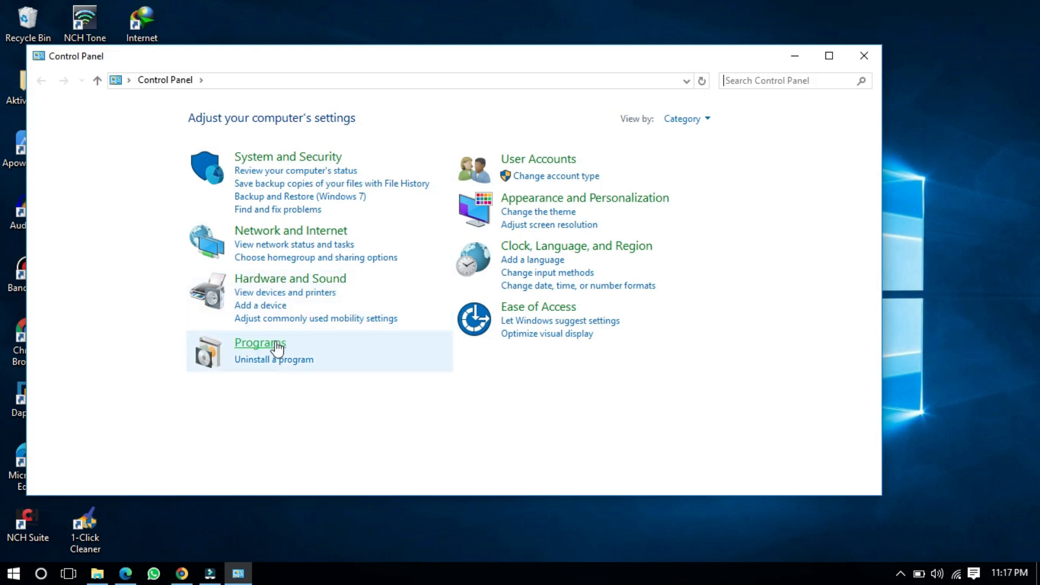
{"action": "left_click", "coordinate": [274, 343]}
{"action": "left_click", "coordinate": [249, 117]}
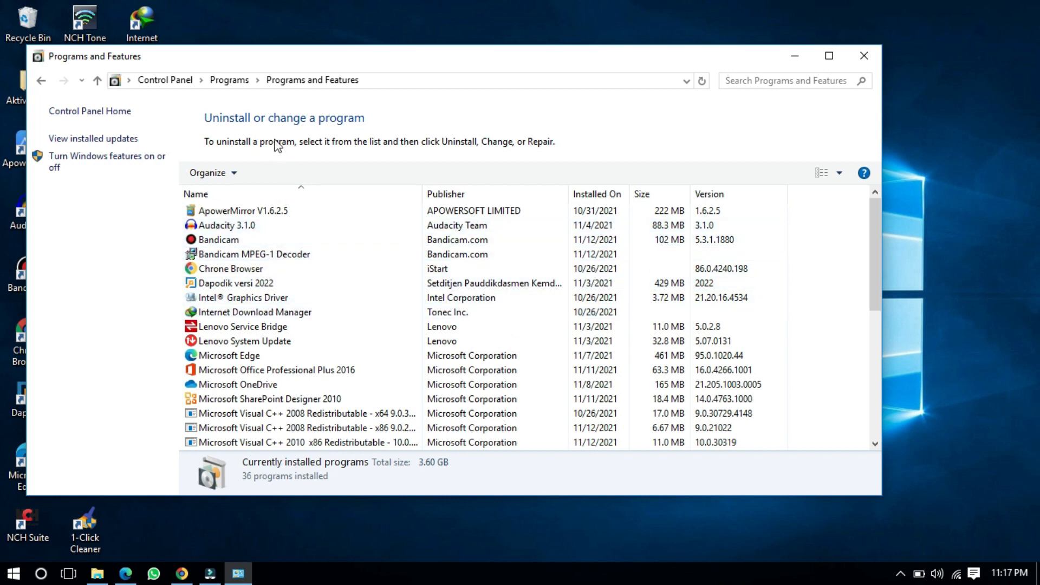
{"action": "scroll", "coordinate": [294, 240], "scroll_direction": "down", "scroll_amount": 1}
{"action": "scroll", "coordinate": [293, 240], "scroll_direction": "up", "scroll_amount": 1}
{"action": "scroll", "coordinate": [293, 240], "scroll_direction": "down", "scroll_amount": 1}
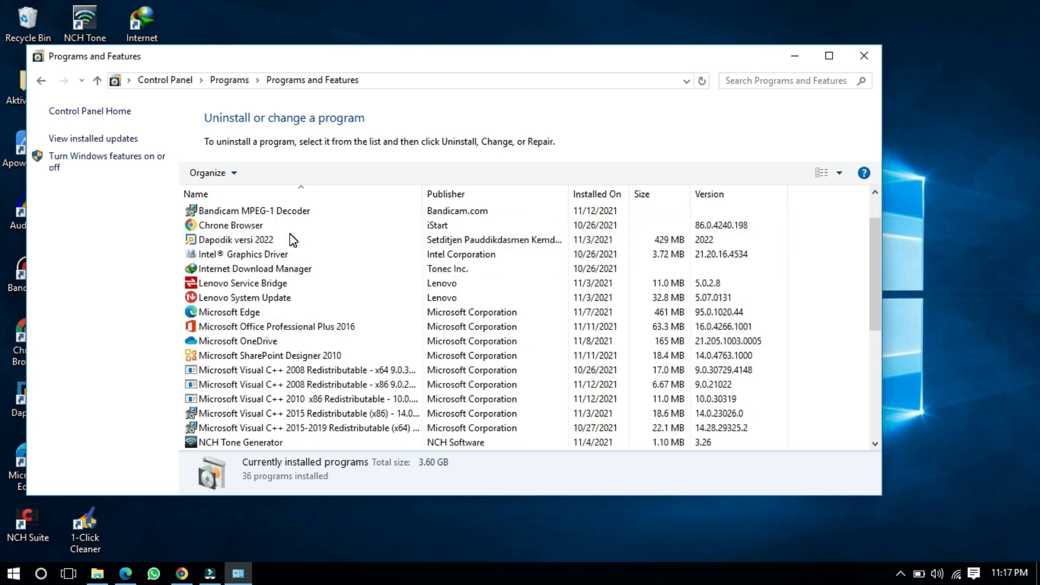
{"action": "scroll", "coordinate": [293, 240], "scroll_direction": "down", "scroll_amount": 1}
{"action": "scroll", "coordinate": [293, 240], "scroll_direction": "down", "scroll_amount": 1}
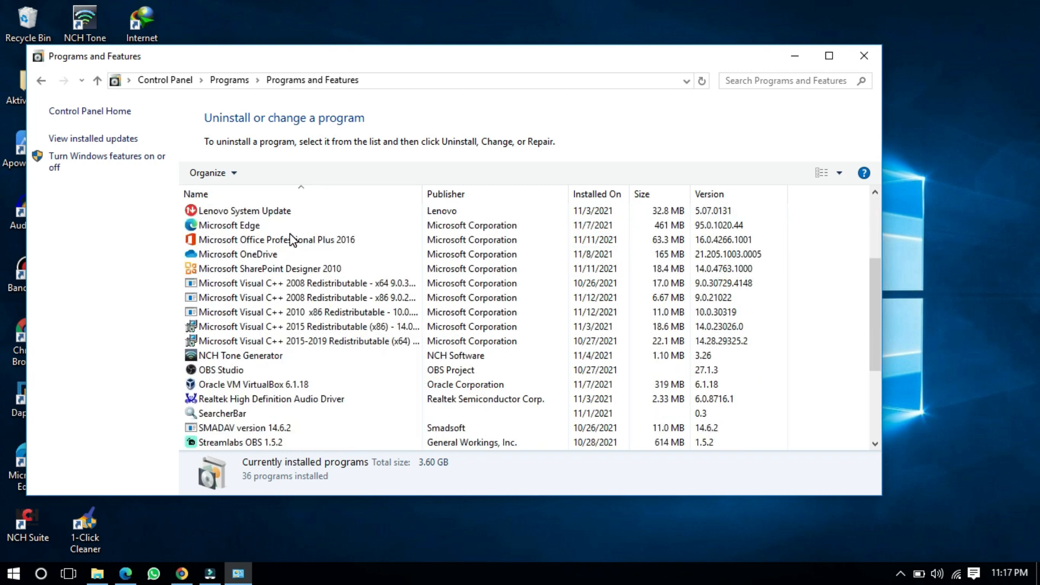
{"action": "scroll", "coordinate": [293, 240], "scroll_direction": "down", "scroll_amount": 3}
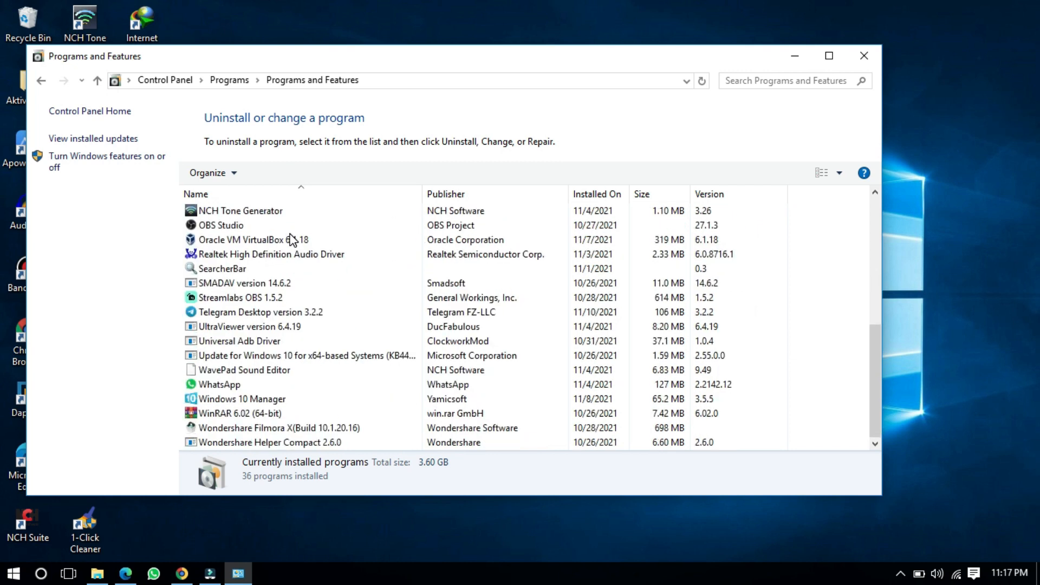
{"action": "scroll", "coordinate": [294, 240], "scroll_direction": "up", "scroll_amount": 7}
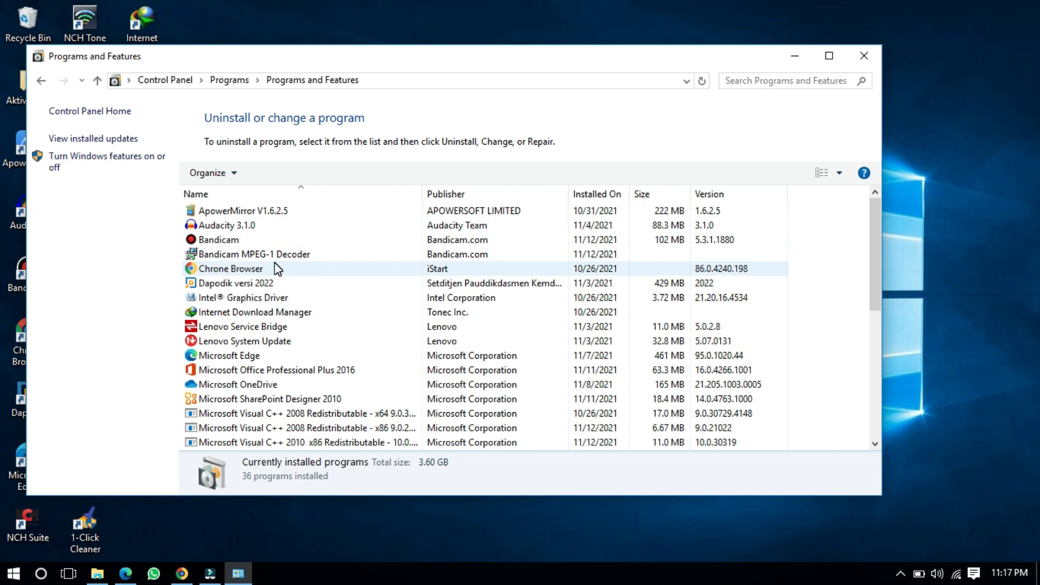
{"action": "left_click", "coordinate": [278, 268]}
{"action": "left_click", "coordinate": [294, 255]}
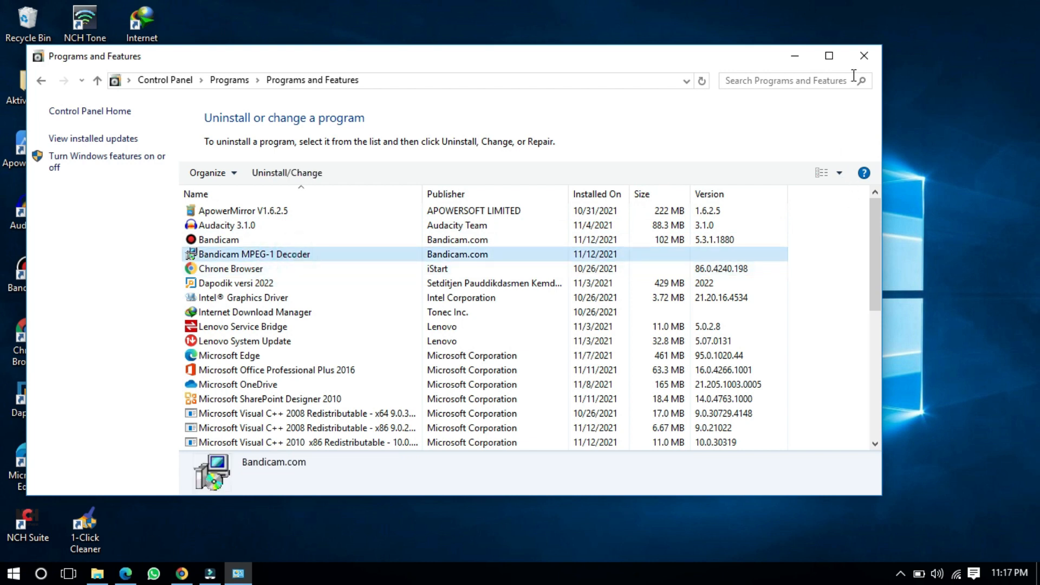
{"action": "left_click", "coordinate": [864, 55]}
{"action": "right_click", "coordinate": [571, 49]}
{"action": "left_click", "coordinate": [600, 94]}
{"action": "right_click", "coordinate": [587, 55]}
{"action": "left_click", "coordinate": [611, 96]}
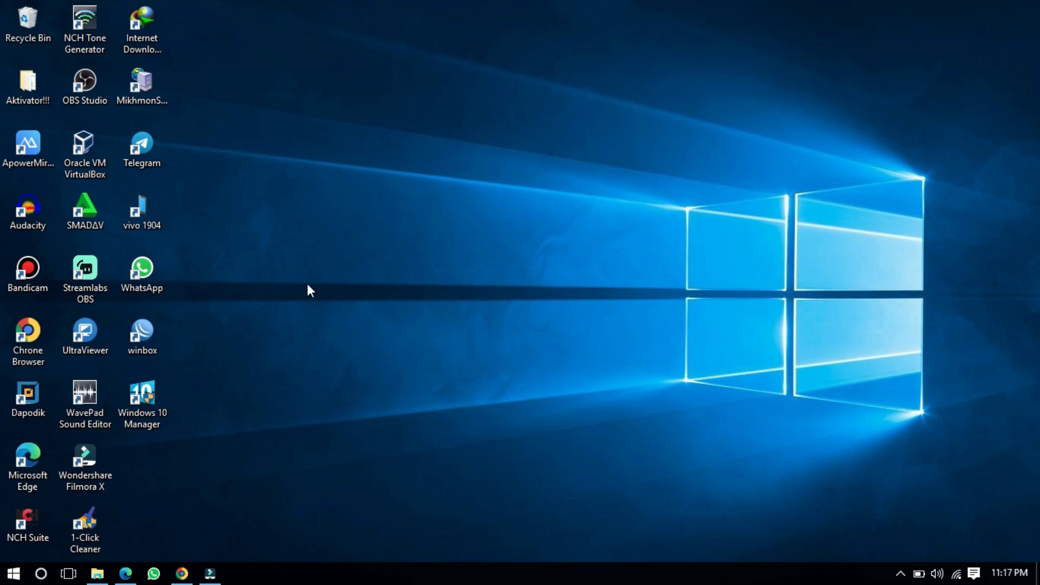
Step: Bring File Explorer forward and open Local Disk (C:)
{"action": "left_click", "coordinate": [97, 574]}
{"action": "left_click", "coordinate": [204, 382]}
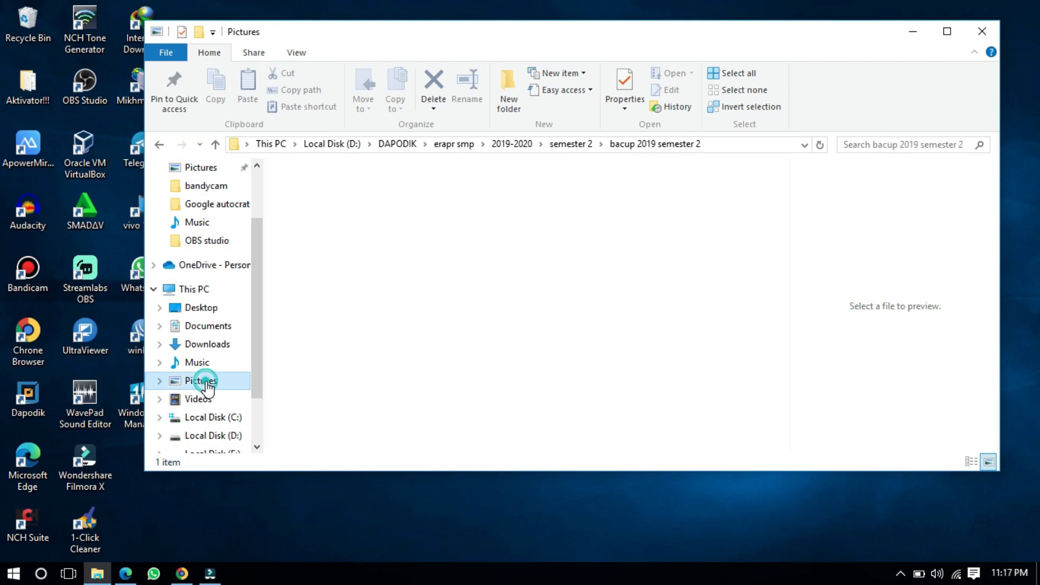
{"action": "left_click", "coordinate": [210, 418]}
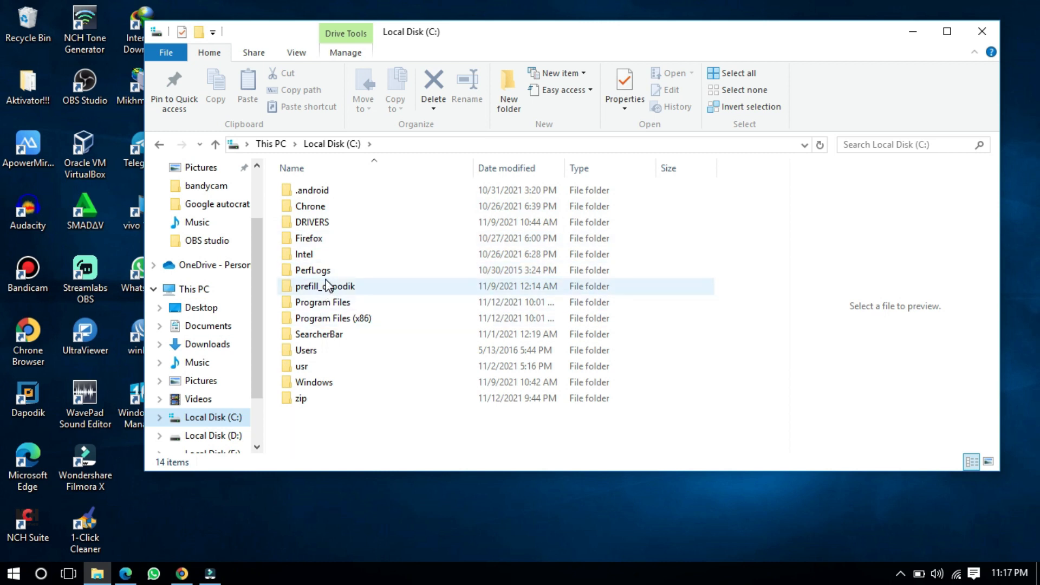
{"action": "left_click", "coordinate": [326, 243]}
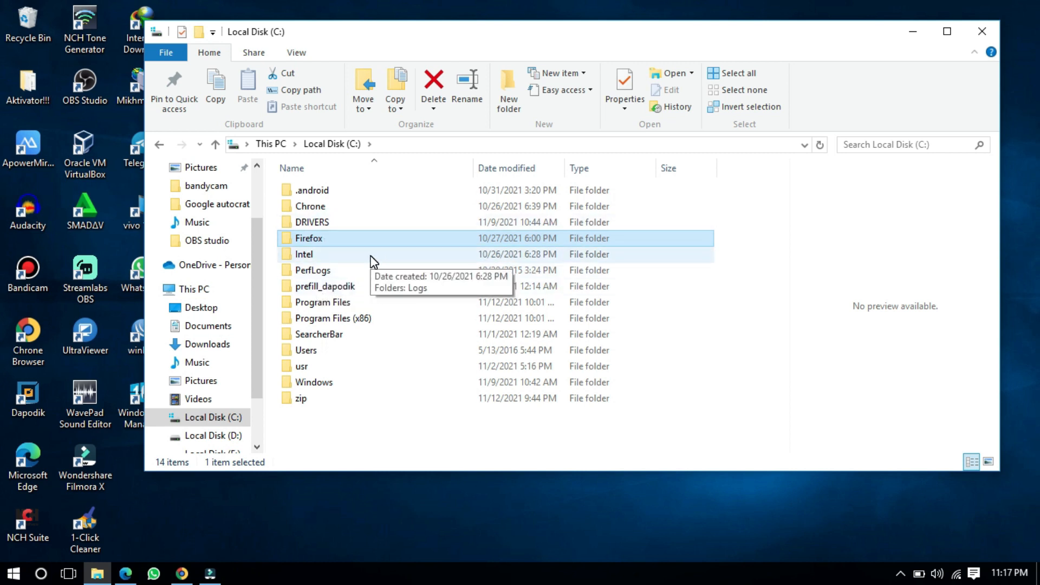
{"action": "left_click", "coordinate": [239, 418]}
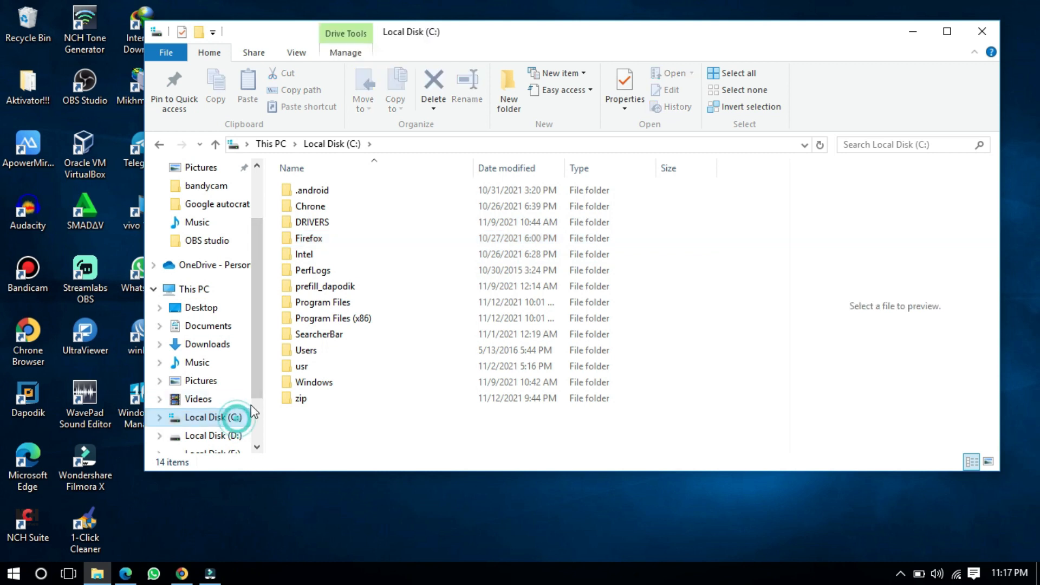
Step: Look inside prefill_dapodik, Program Files and Program Files (x86) on drive C
{"action": "double_click", "coordinate": [304, 292]}
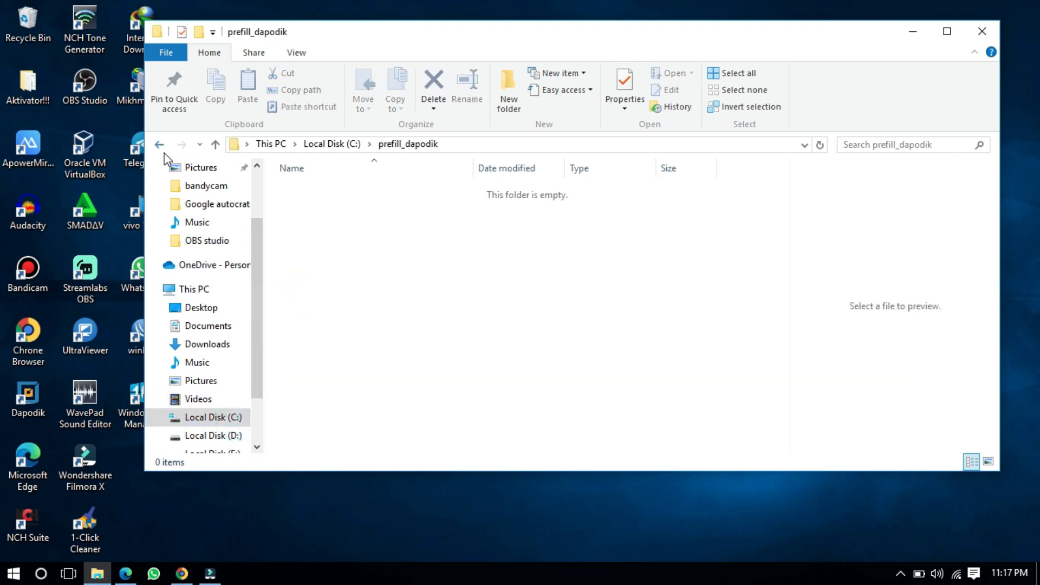
{"action": "left_click", "coordinate": [160, 144]}
{"action": "left_click", "coordinate": [312, 304]}
{"action": "double_click", "coordinate": [312, 305]}
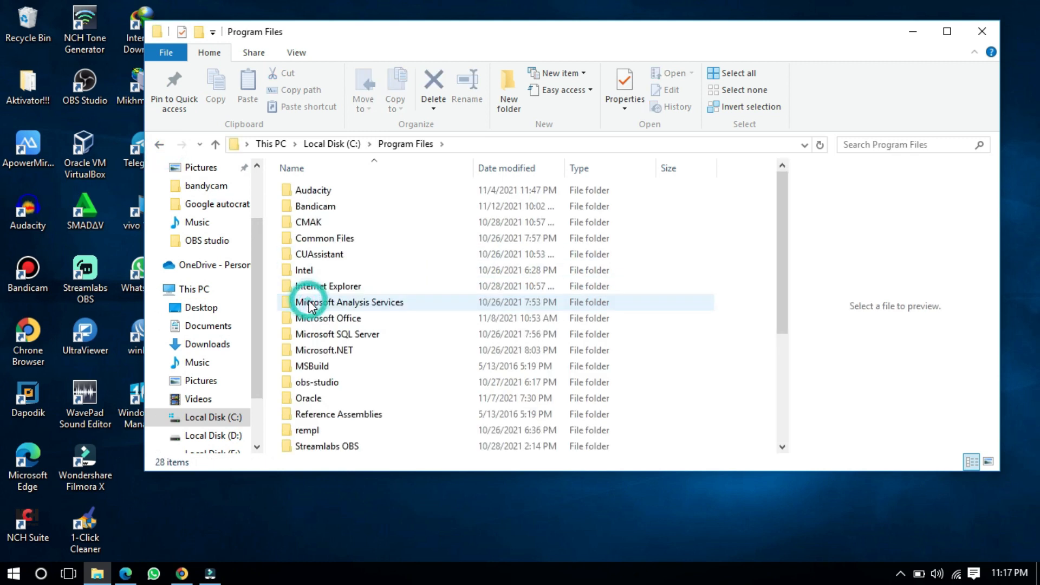
{"action": "scroll", "coordinate": [399, 318], "scroll_direction": "down", "scroll_amount": 1}
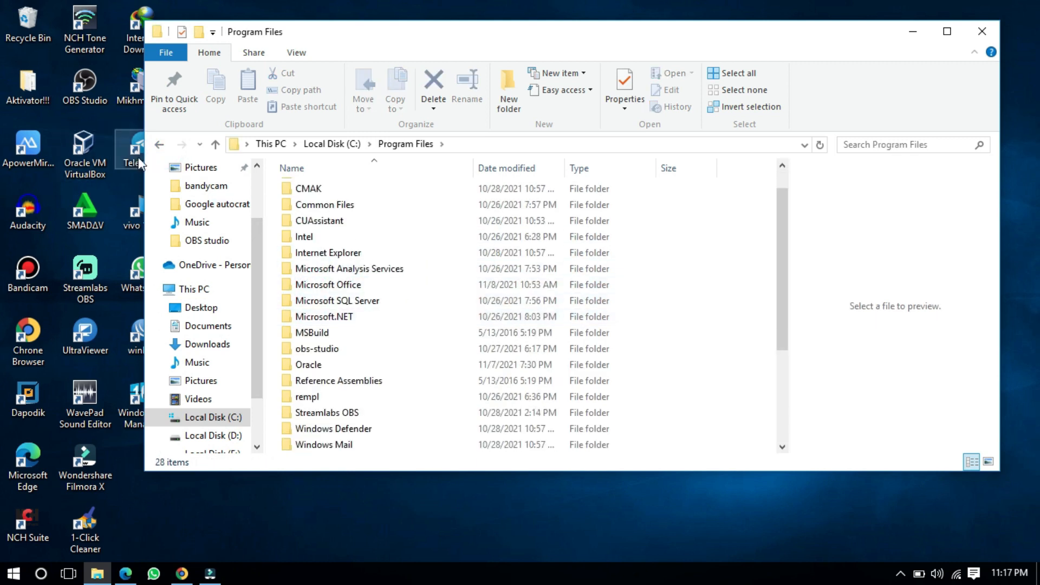
{"action": "scroll", "coordinate": [456, 329], "scroll_direction": "up", "scroll_amount": 1}
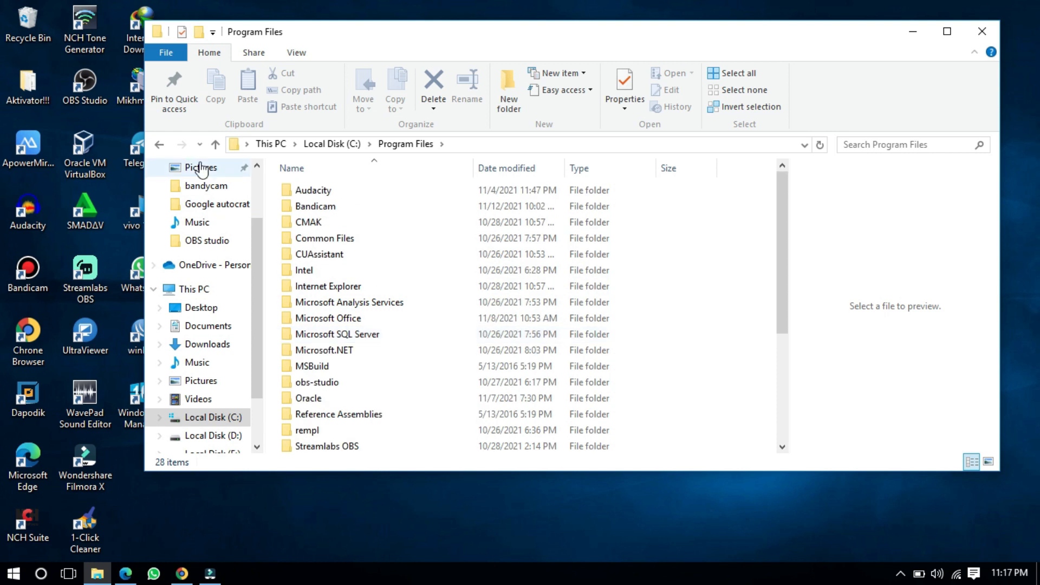
{"action": "left_click", "coordinate": [159, 144]}
{"action": "double_click", "coordinate": [324, 318]}
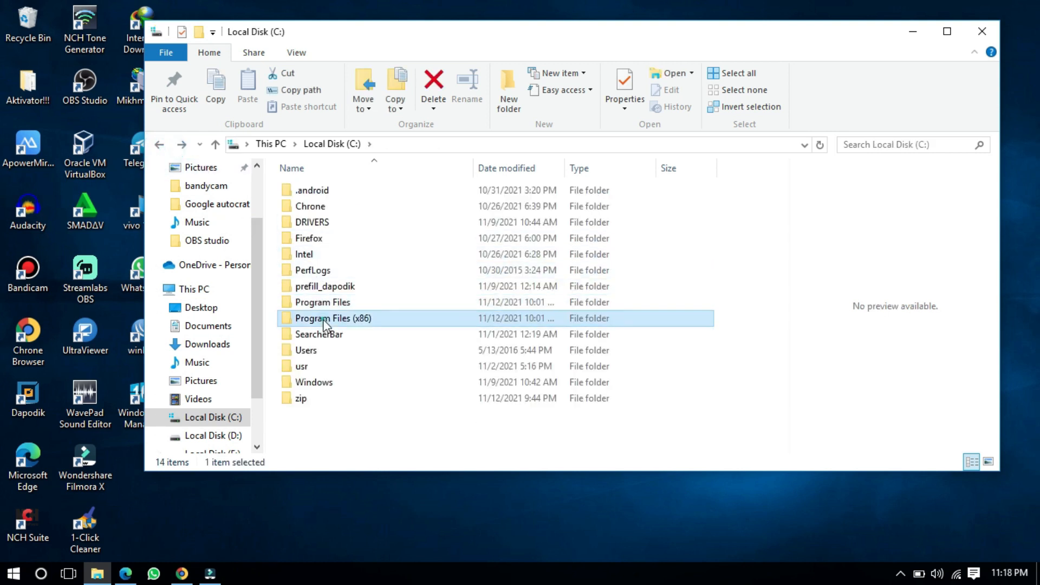
{"action": "left_click", "coordinate": [159, 145]}
Step: Refresh the view and open Local Disk (D:)
{"action": "right_click", "coordinate": [544, 481]}
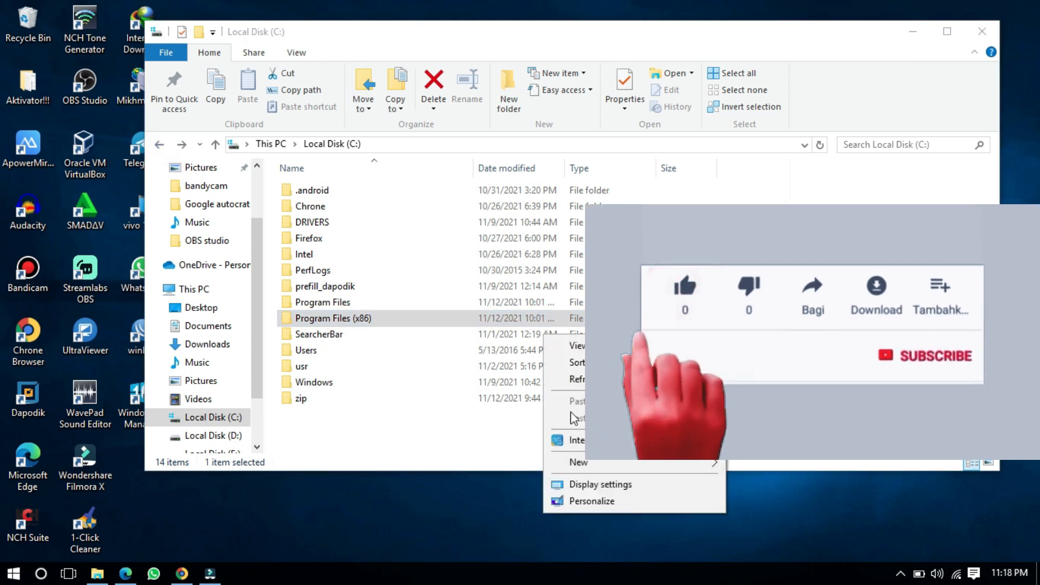
{"action": "left_click", "coordinate": [565, 378]}
{"action": "scroll", "coordinate": [233, 311], "scroll_direction": "down", "scroll_amount": 1}
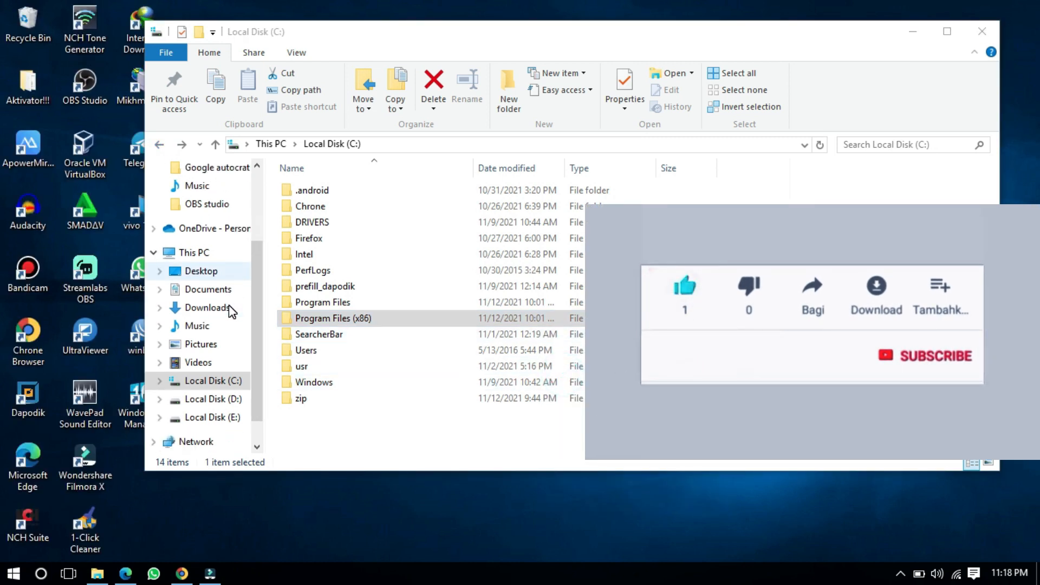
{"action": "left_click", "coordinate": [239, 381]}
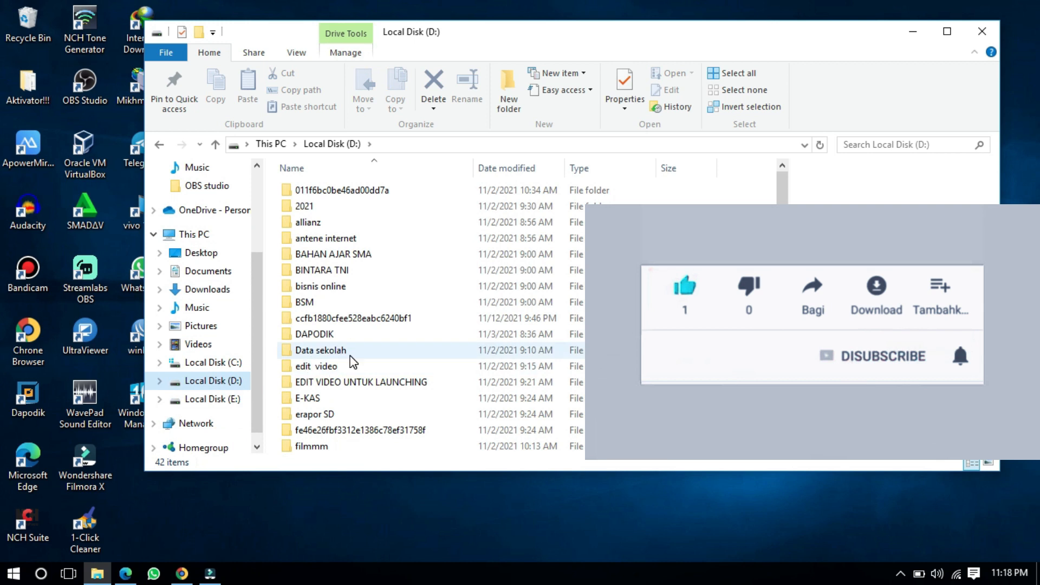
Step: Open D:\DAPODIK\erapr smp and look over the V1.0 installer and updater files
{"action": "double_click", "coordinate": [350, 336]}
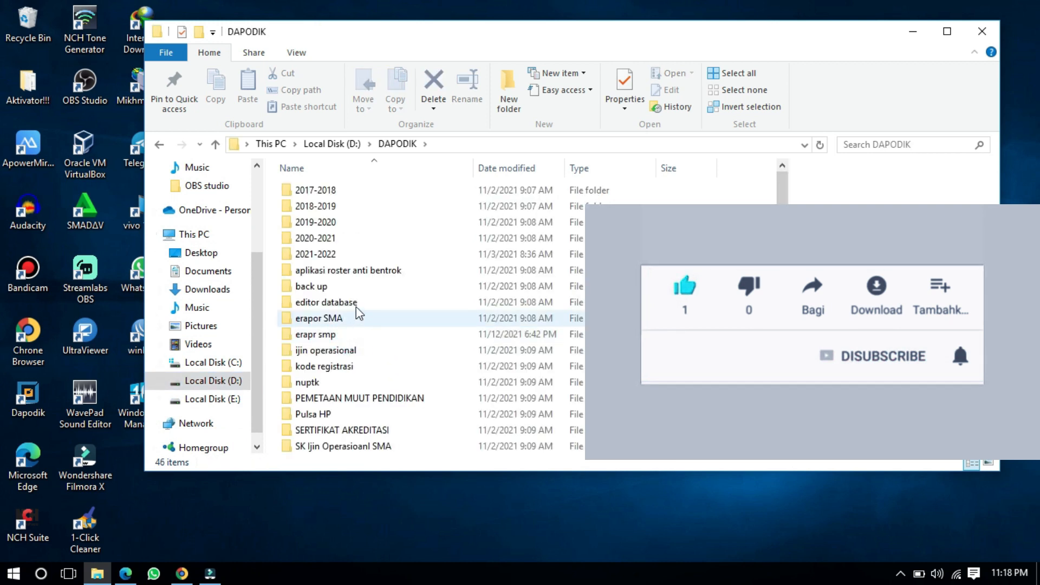
{"action": "left_click", "coordinate": [350, 319]}
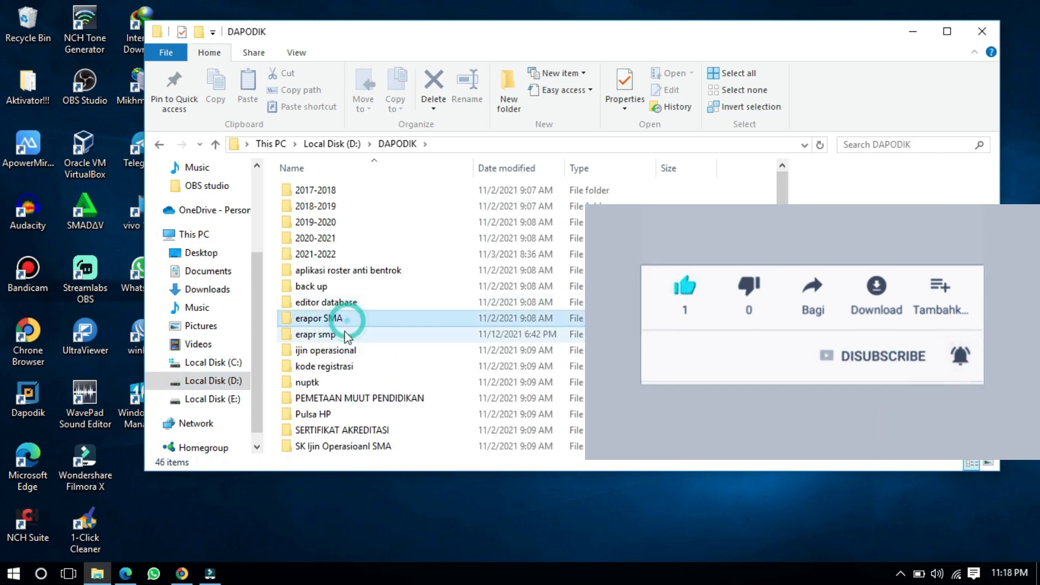
{"action": "left_click", "coordinate": [345, 333]}
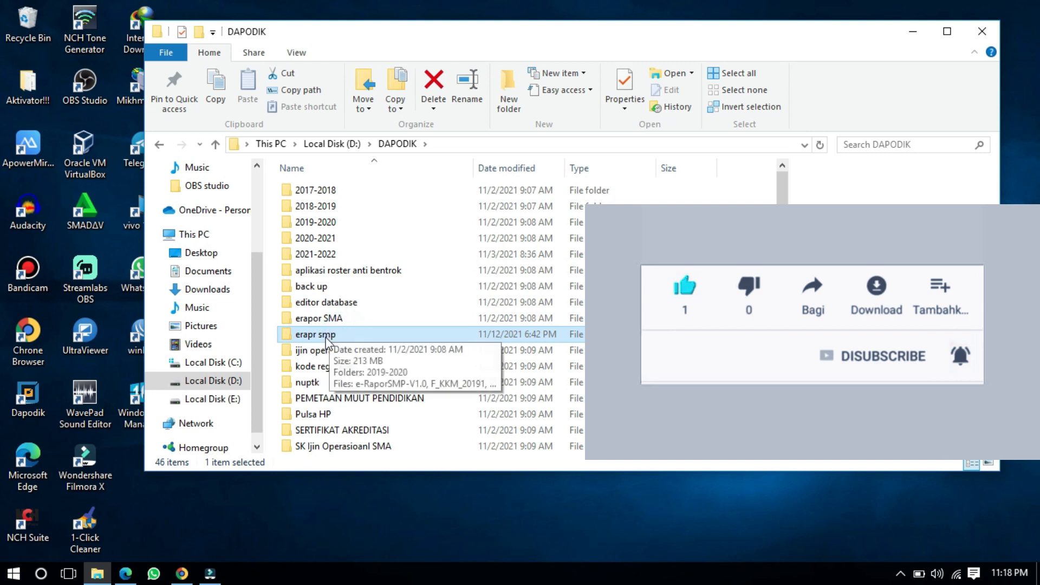
{"action": "double_click", "coordinate": [324, 339]}
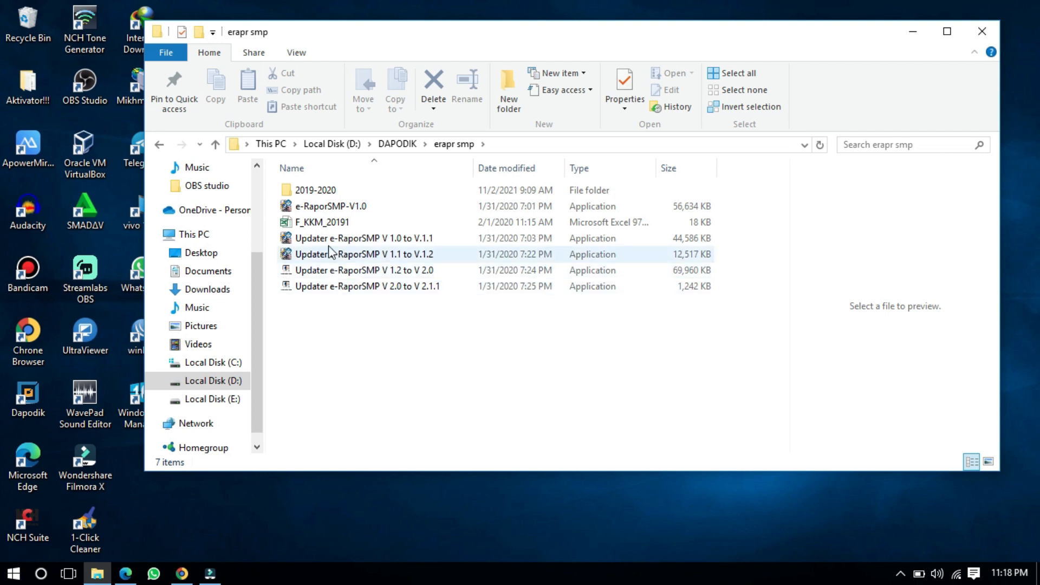
{"action": "left_click", "coordinate": [343, 207]}
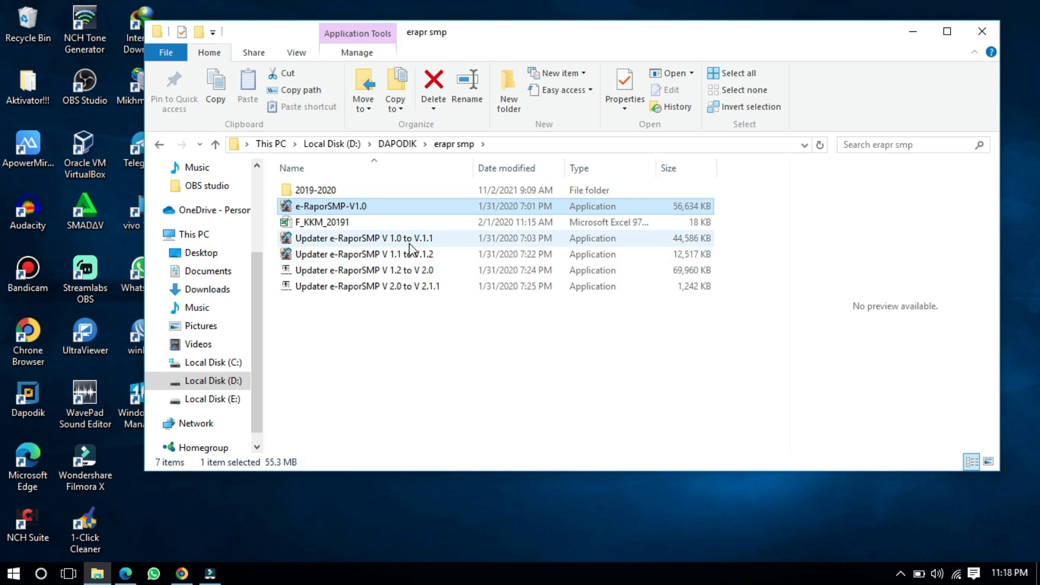
{"action": "left_click", "coordinate": [437, 254]}
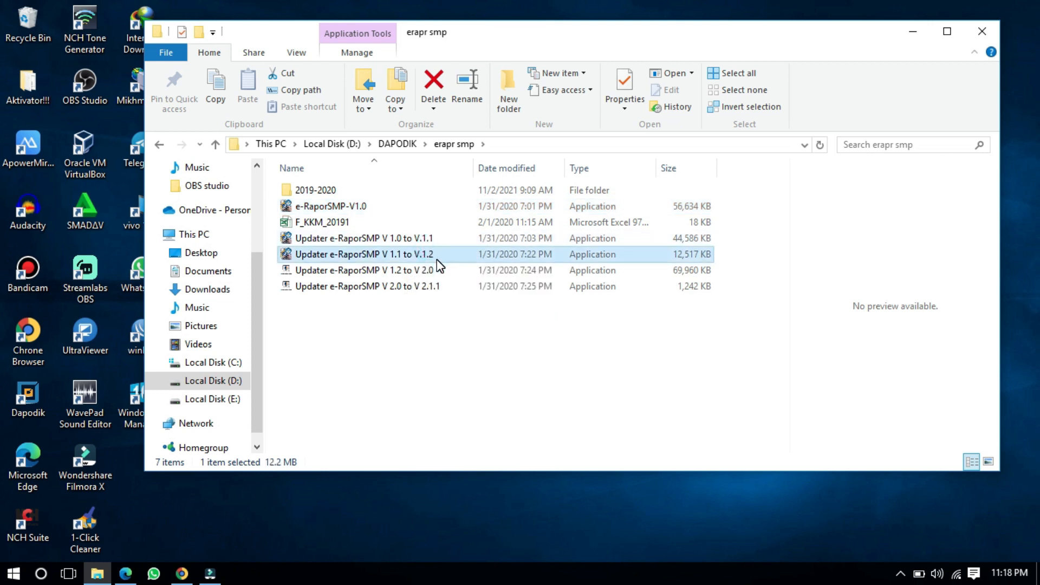
{"action": "left_click", "coordinate": [437, 259]}
{"action": "left_click", "coordinate": [436, 270]}
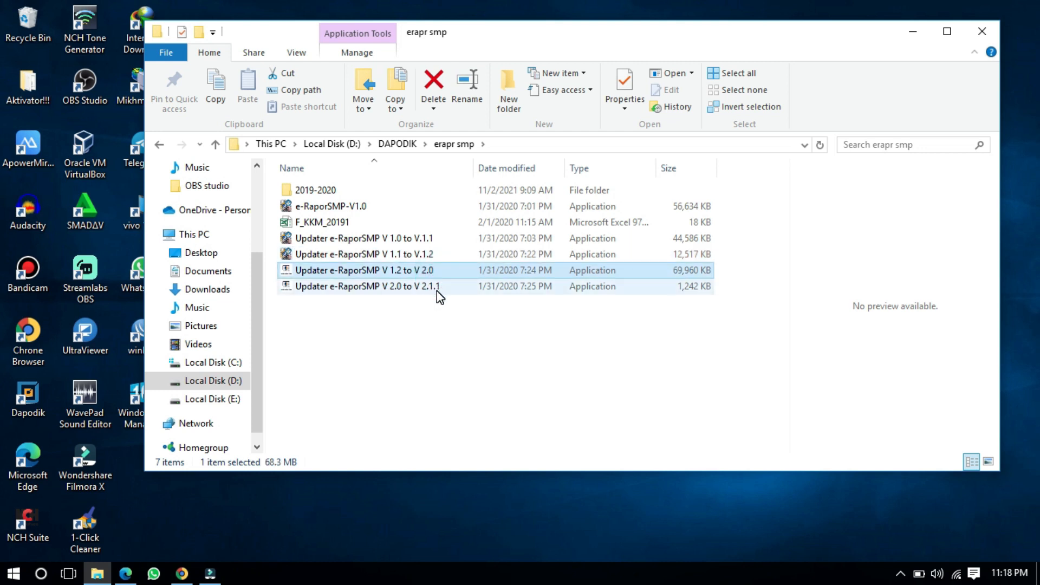
{"action": "left_click", "coordinate": [437, 290]}
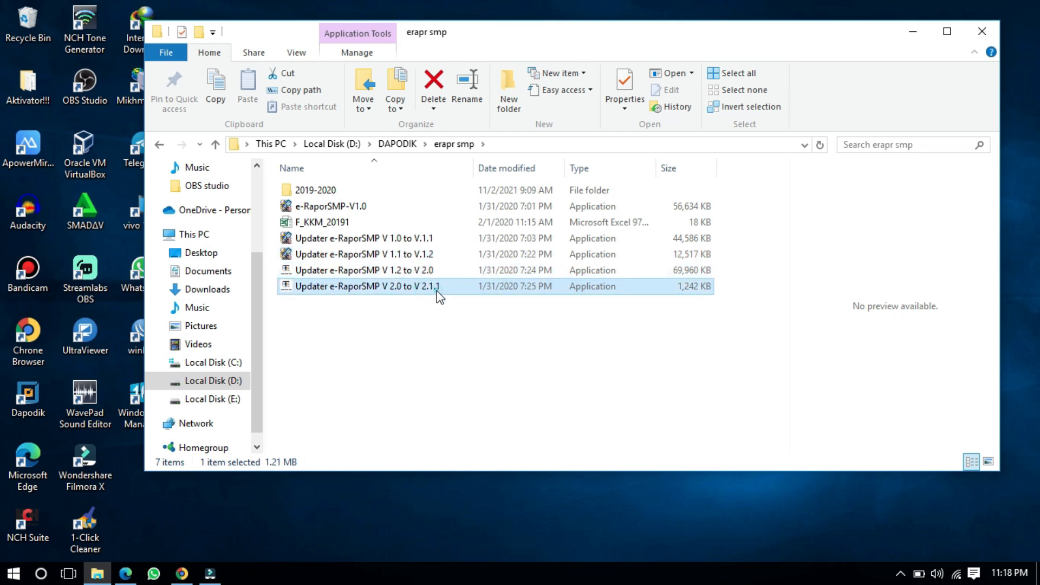
{"action": "left_click", "coordinate": [432, 324]}
Step: Refresh the folder and run e-RaporSMP-V1.0 as administrator
{"action": "right_click", "coordinate": [661, 501]}
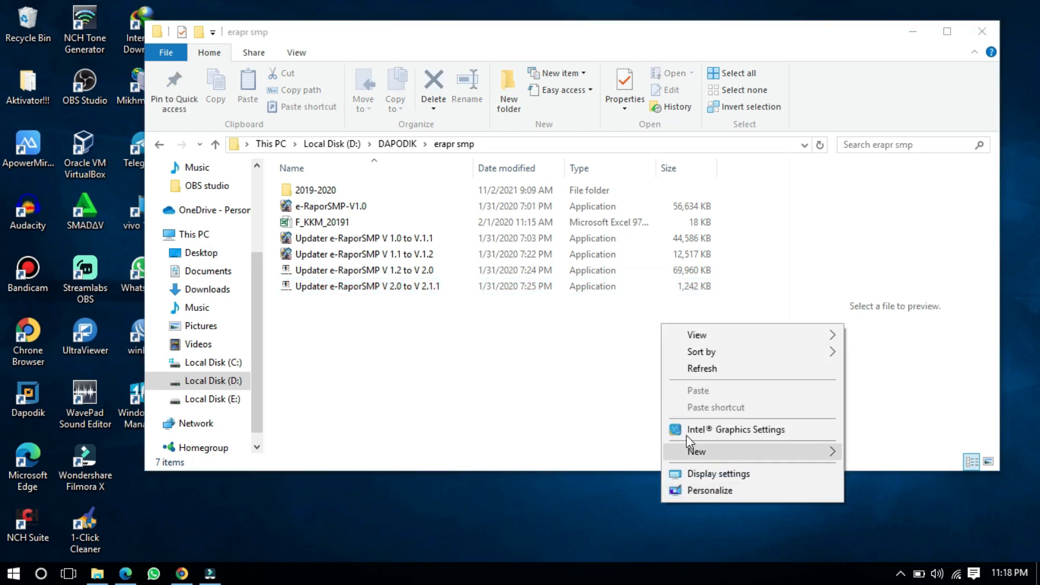
{"action": "left_click", "coordinate": [686, 372]}
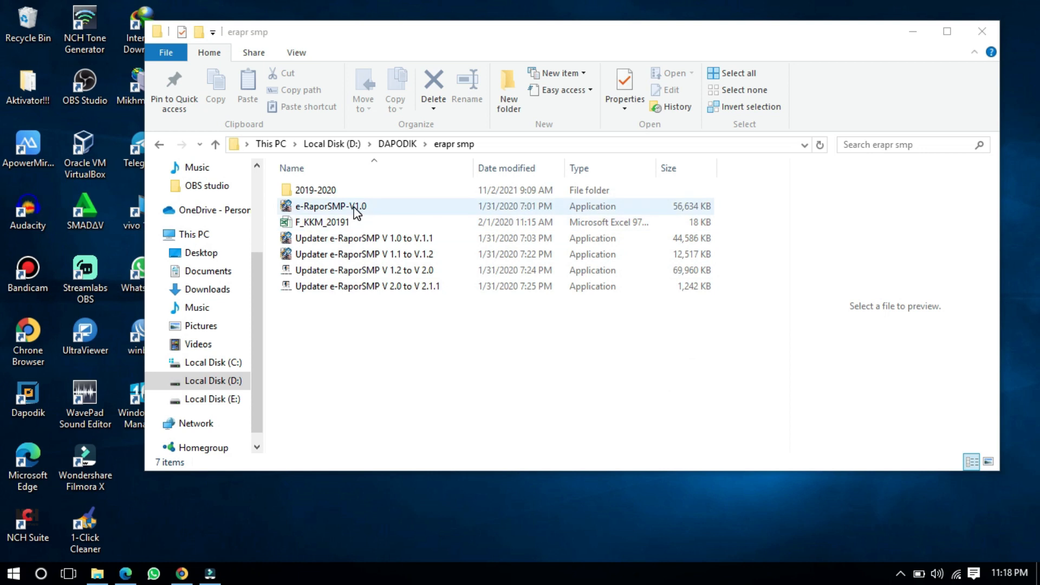
{"action": "left_click", "coordinate": [392, 213]}
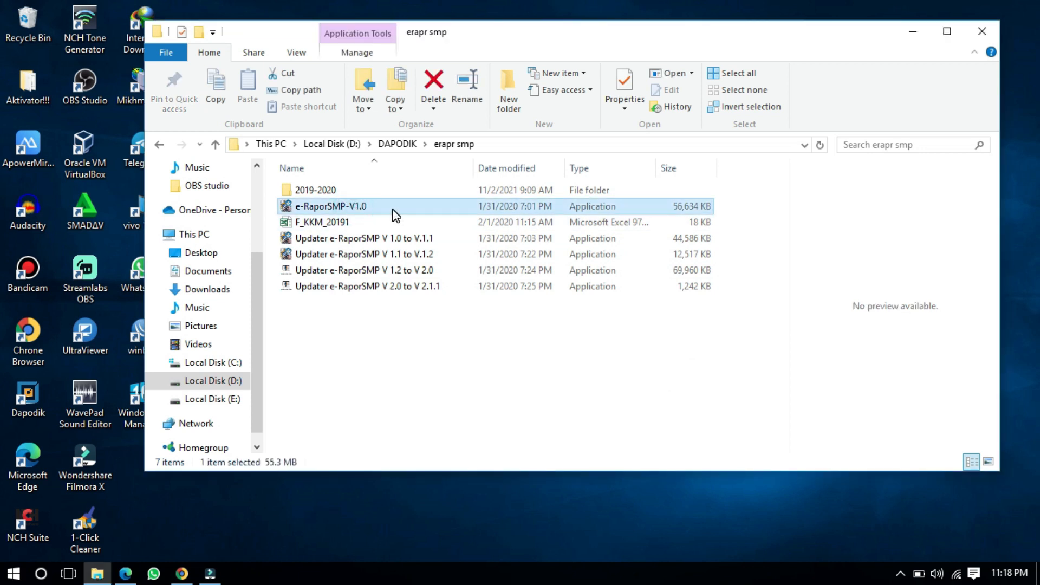
{"action": "right_click", "coordinate": [396, 215]}
{"action": "left_click", "coordinate": [420, 239]}
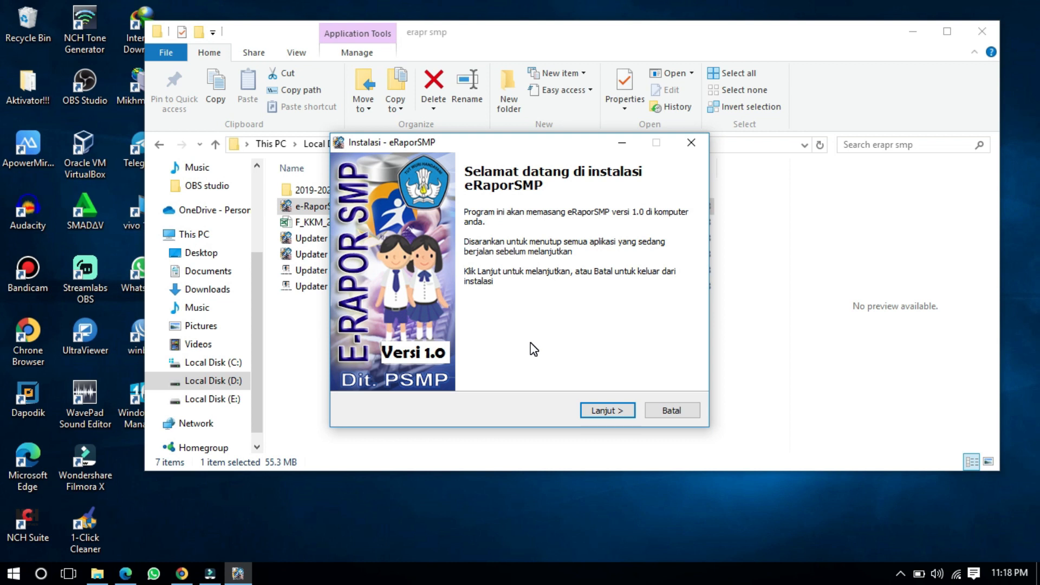
Step: Accept the licence, keep the default Start Menu folder, and start installing e-Rapor SMP
{"action": "left_click", "coordinate": [626, 407]}
{"action": "left_click", "coordinate": [394, 364]}
{"action": "left_click", "coordinate": [604, 416]}
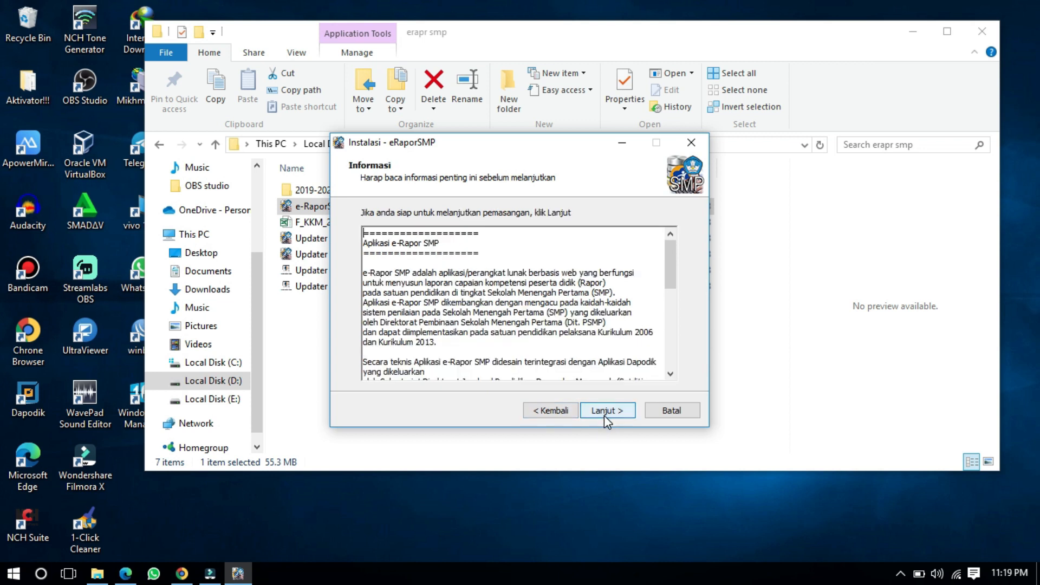
{"action": "left_click", "coordinate": [605, 416]}
{"action": "left_click", "coordinate": [605, 417]}
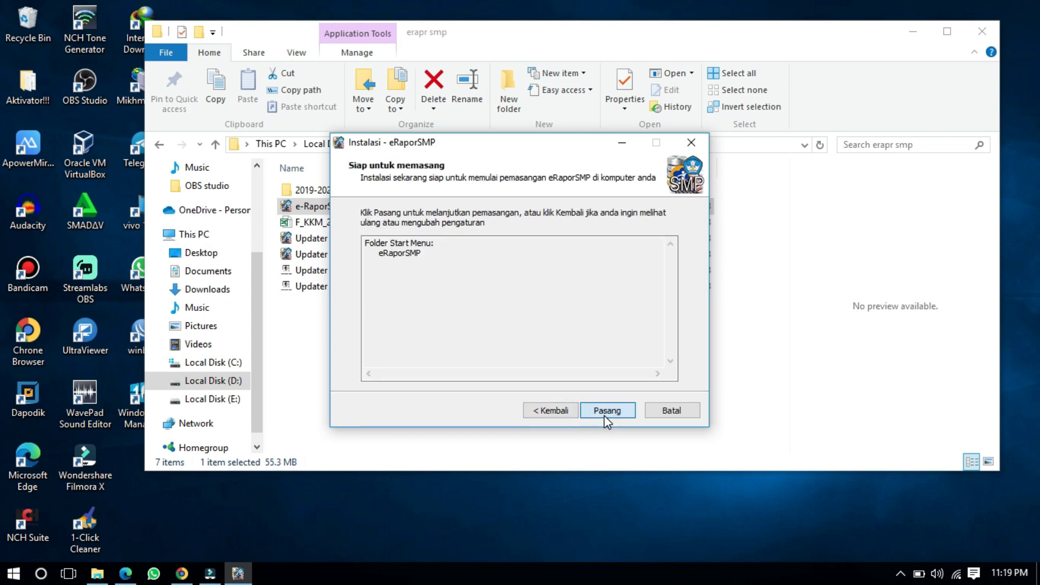
{"action": "left_click", "coordinate": [605, 413]}
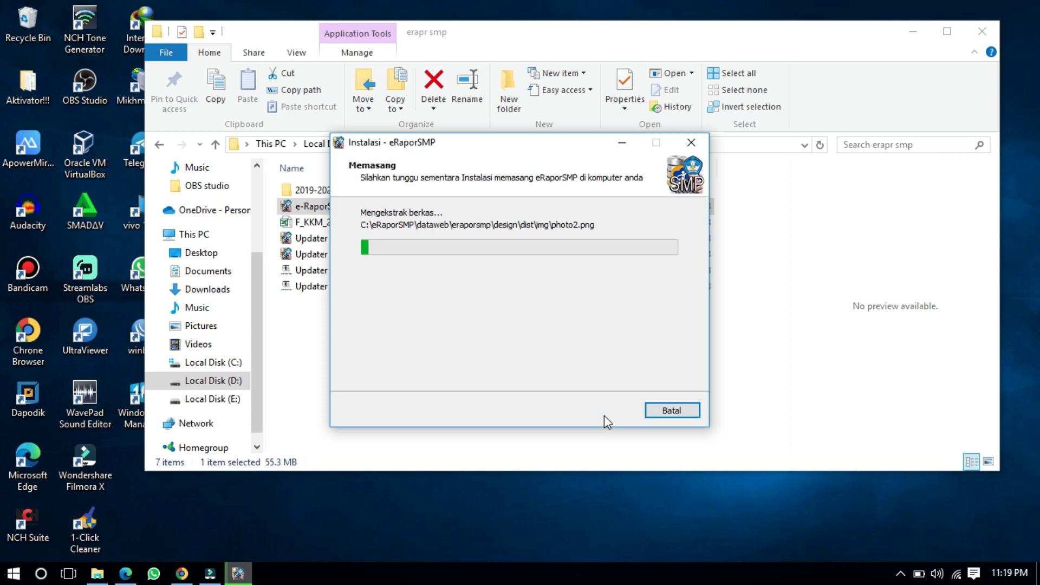
Step: Refresh the desktop twice while the files extract to C:\eRaporSMP\dataweb
{"action": "right_click", "coordinate": [626, 509]}
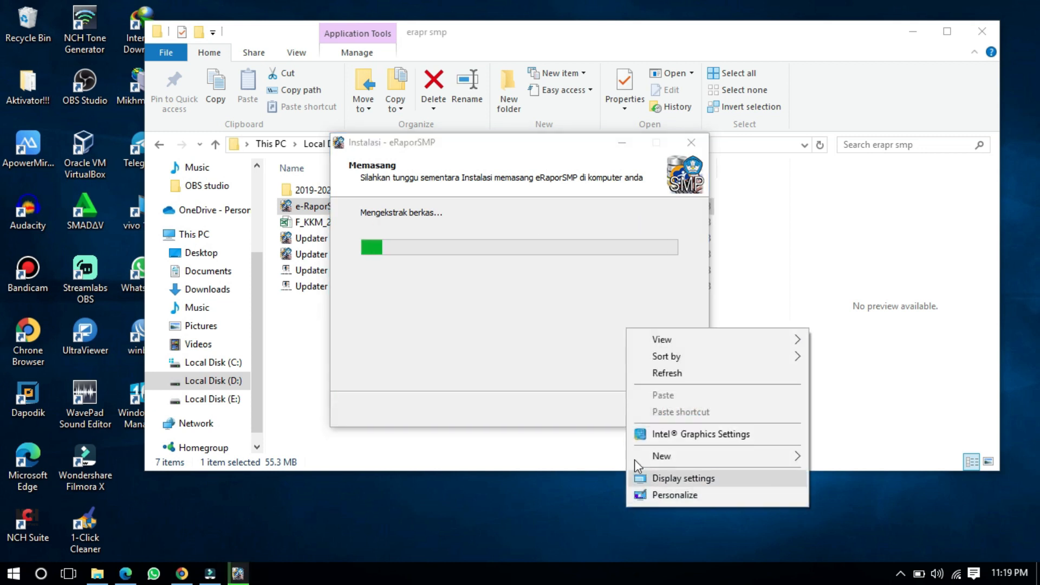
{"action": "left_click", "coordinate": [634, 373]}
{"action": "right_click", "coordinate": [617, 518]}
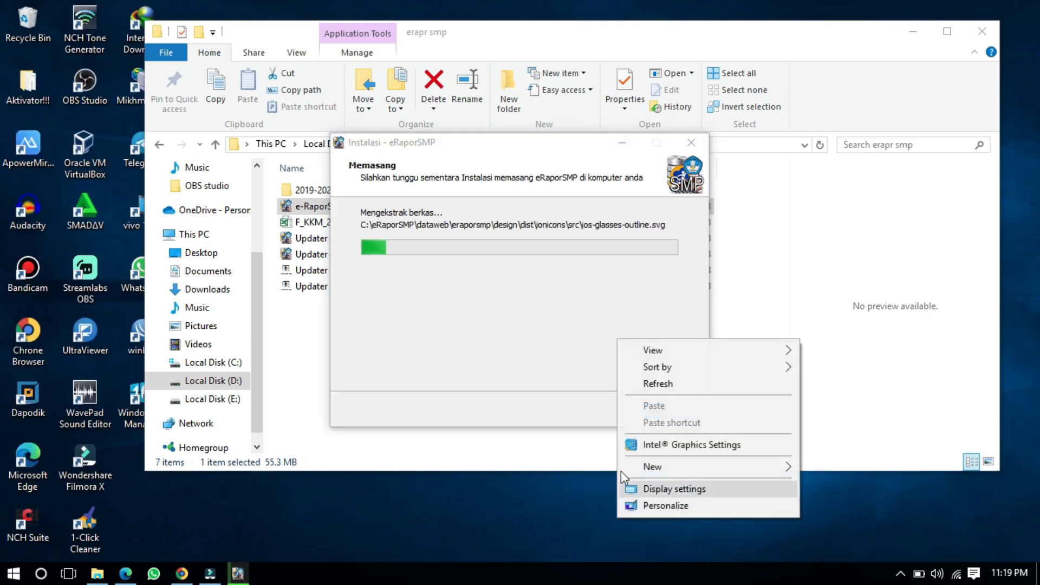
{"action": "left_click", "coordinate": [623, 385]}
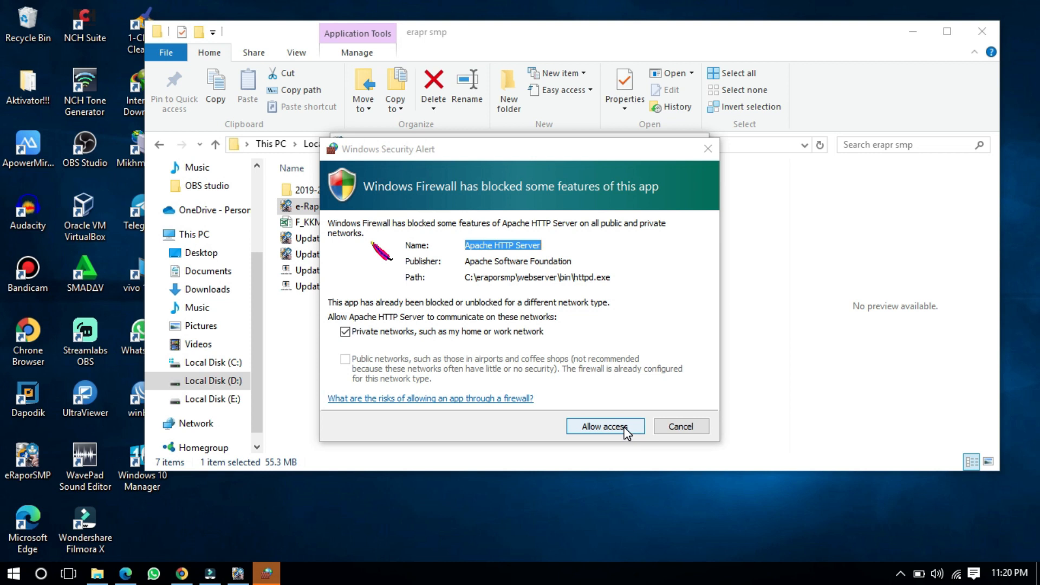
Step: Allow Apache HTTP Server through the firewall and finish setup, launching e-Rapor at localhost:2679
{"action": "left_click", "coordinate": [605, 427]}
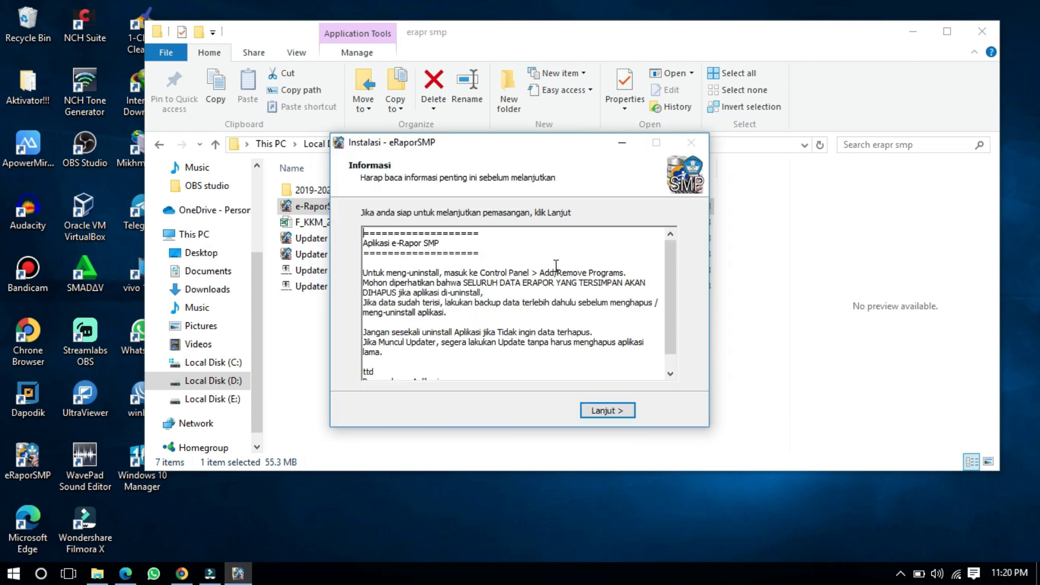
{"action": "left_click", "coordinate": [618, 412]}
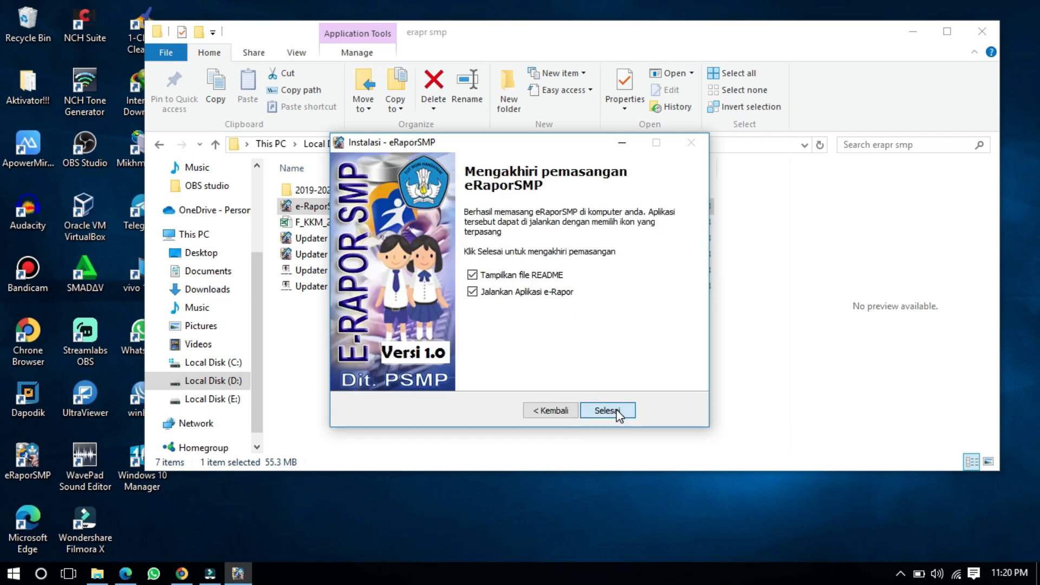
{"action": "left_click", "coordinate": [616, 412]}
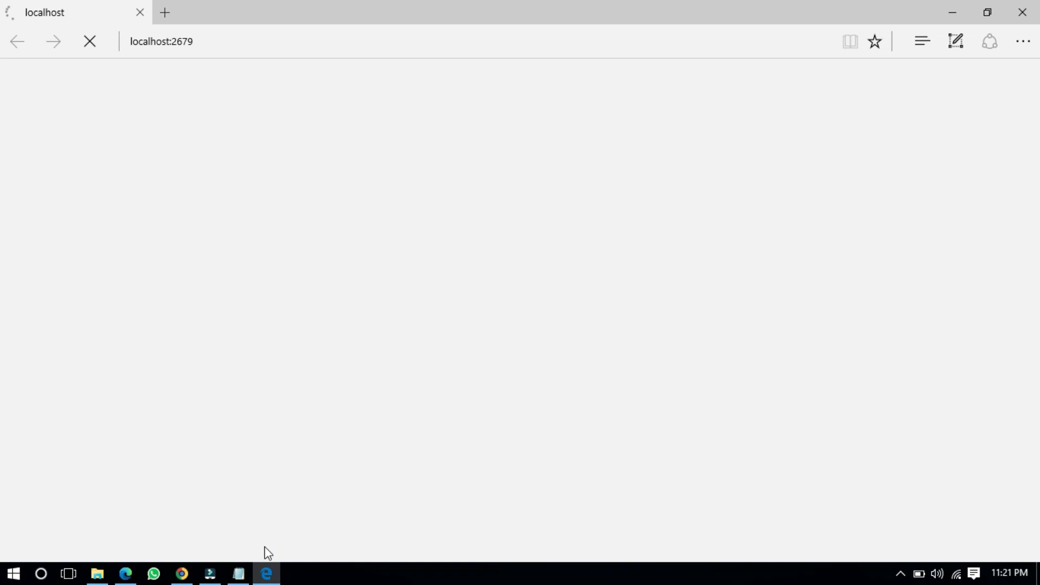
Step: Close the README, check the localhost:2679 login page in Edge, then return to Chrome
{"action": "left_click", "coordinate": [237, 577]}
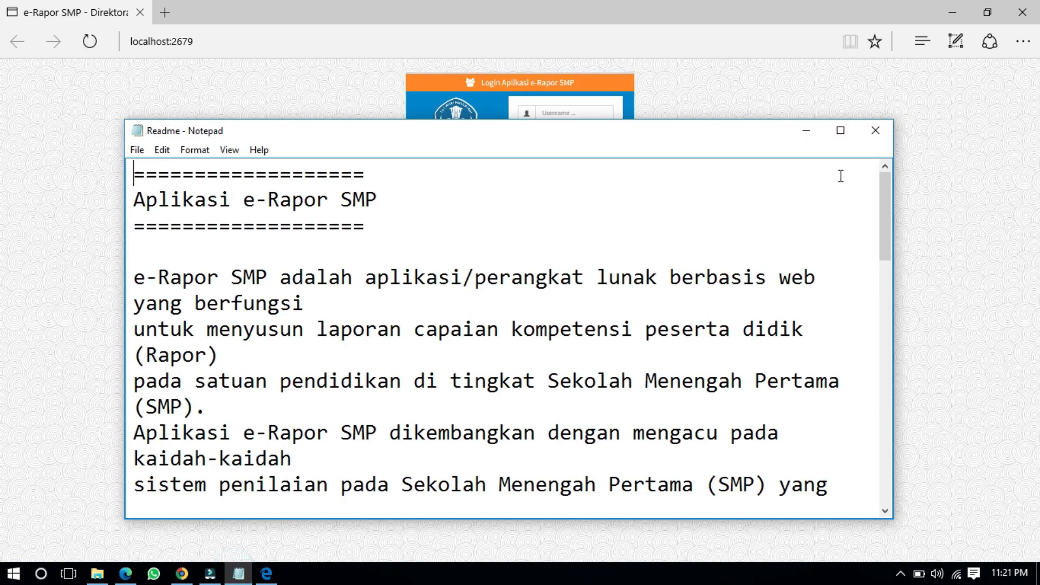
{"action": "left_click", "coordinate": [875, 132]}
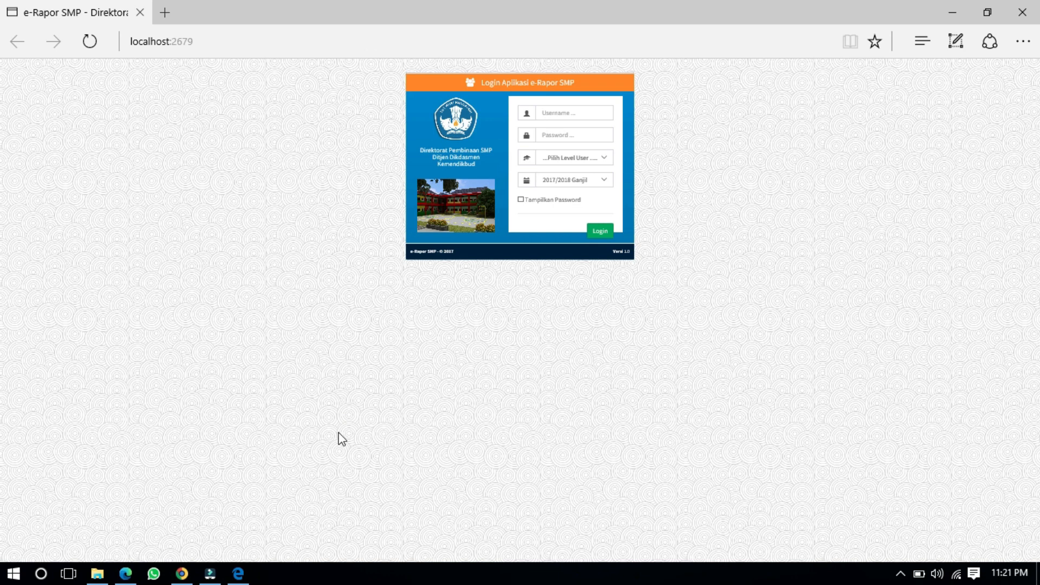
{"action": "mouse_move", "coordinate": [238, 576]}
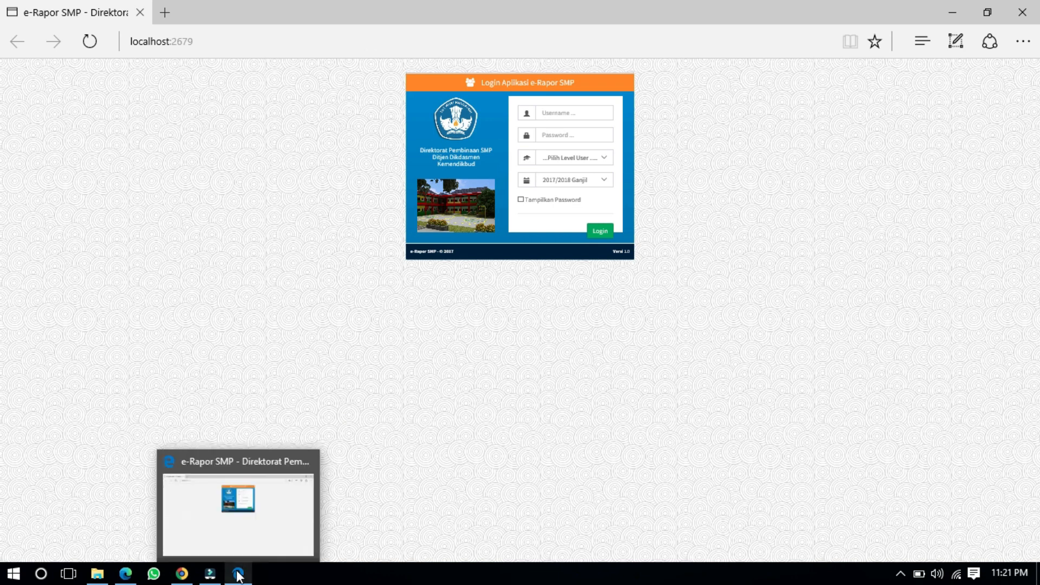
{"action": "left_click", "coordinate": [239, 575]}
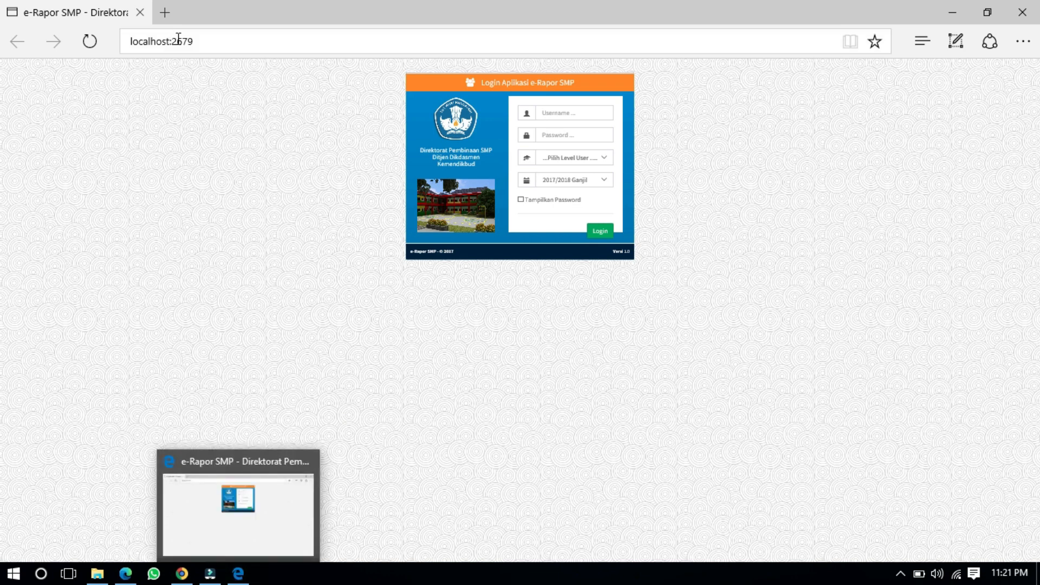
{"action": "left_click", "coordinate": [199, 41]}
{"action": "key", "text": "ctrl+c"}
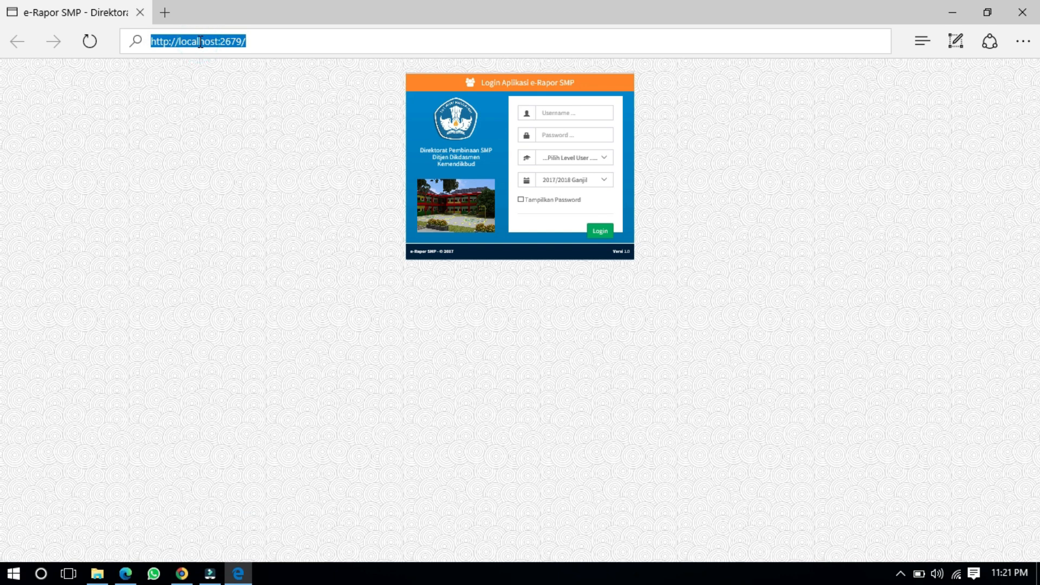
{"action": "left_click", "coordinate": [182, 574]}
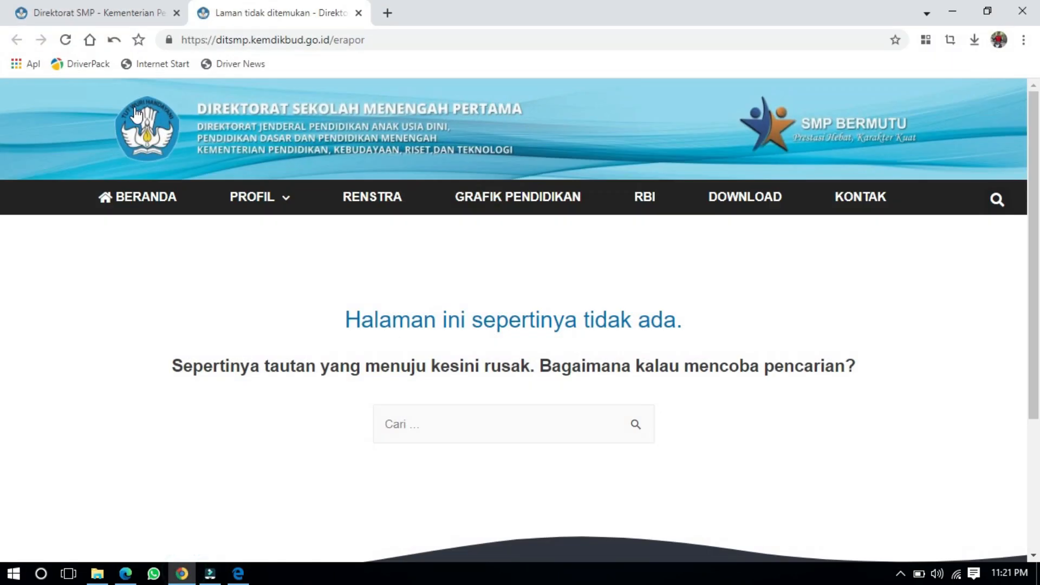
{"action": "left_click", "coordinate": [387, 21]}
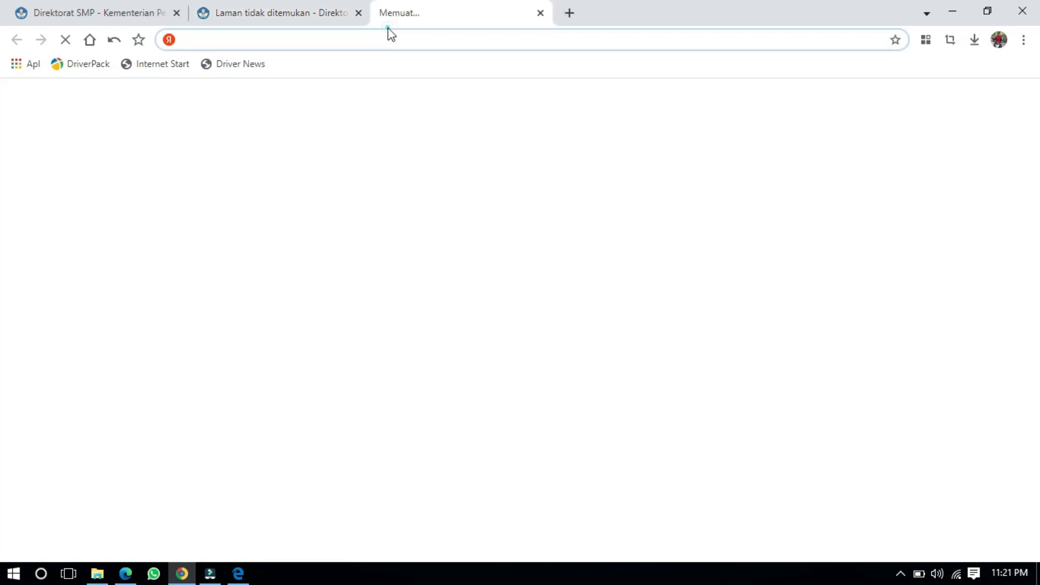
{"action": "left_click", "coordinate": [385, 33]}
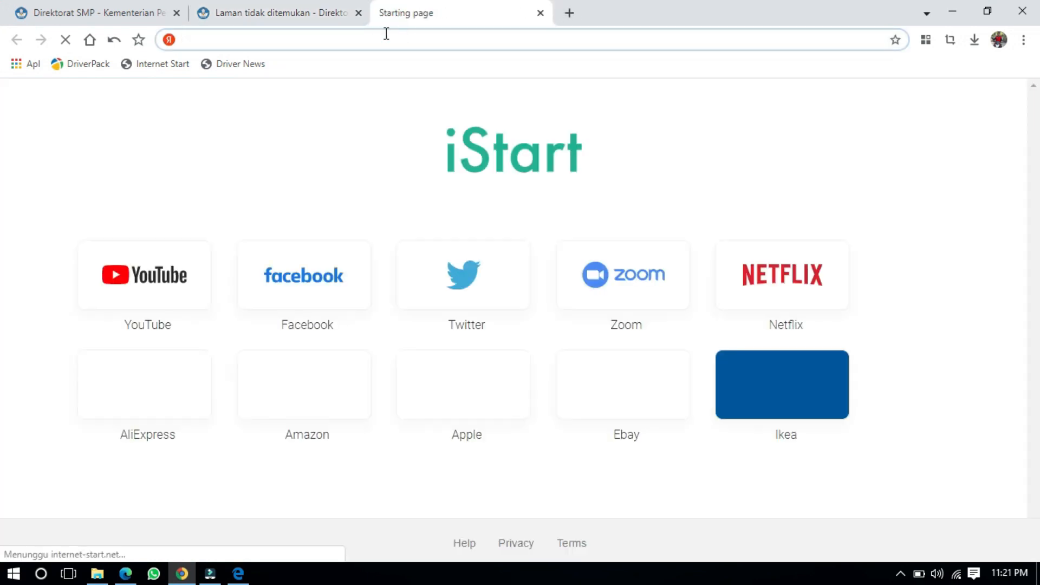
{"action": "key", "text": "ctrl+v"}
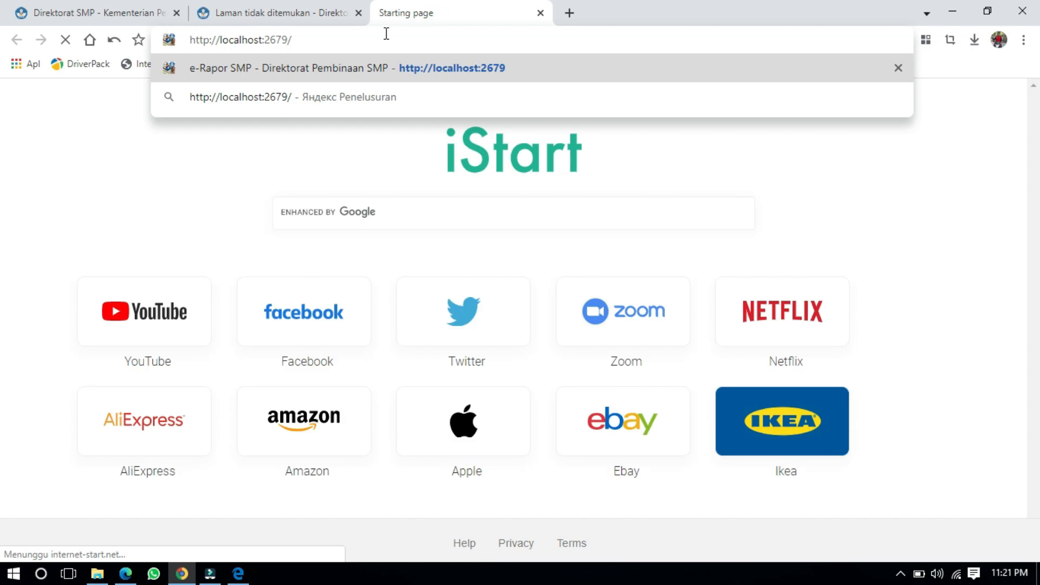
{"action": "key", "text": "Return"}
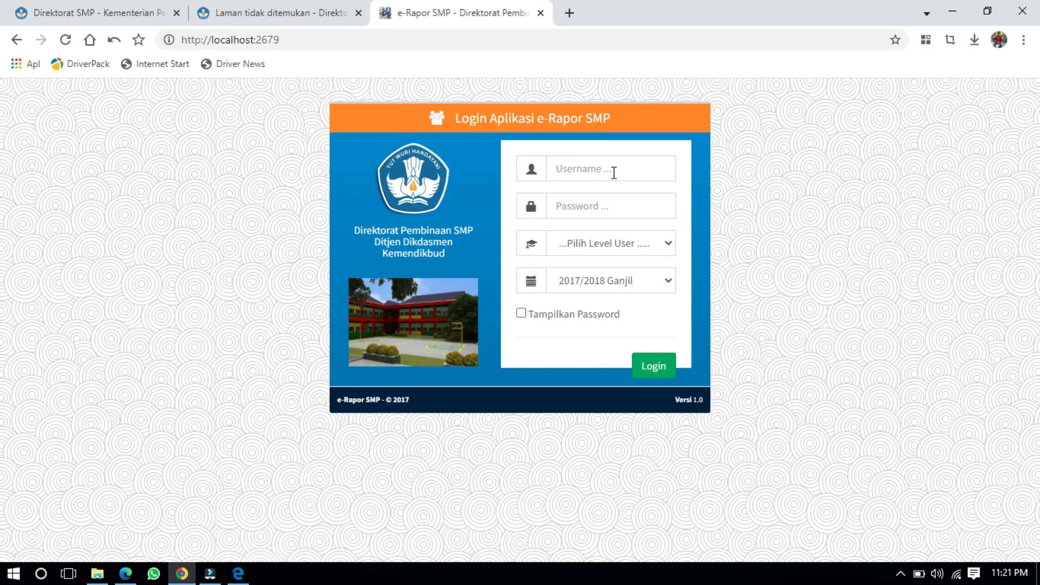
Step: Log in with the admin username and password at the Admin user level
{"action": "left_click", "coordinate": [616, 170]}
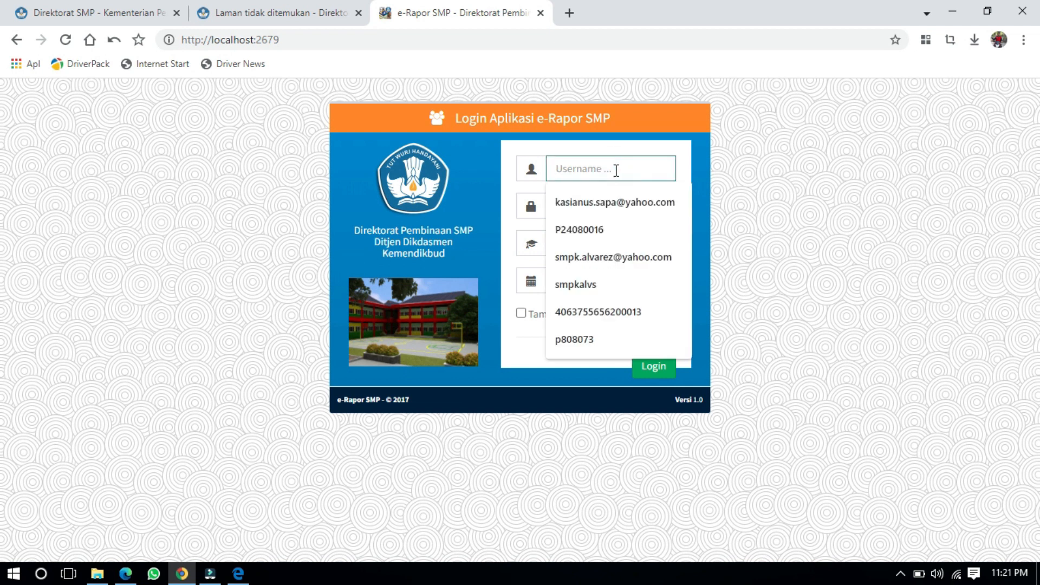
{"action": "type", "text": "admin"}
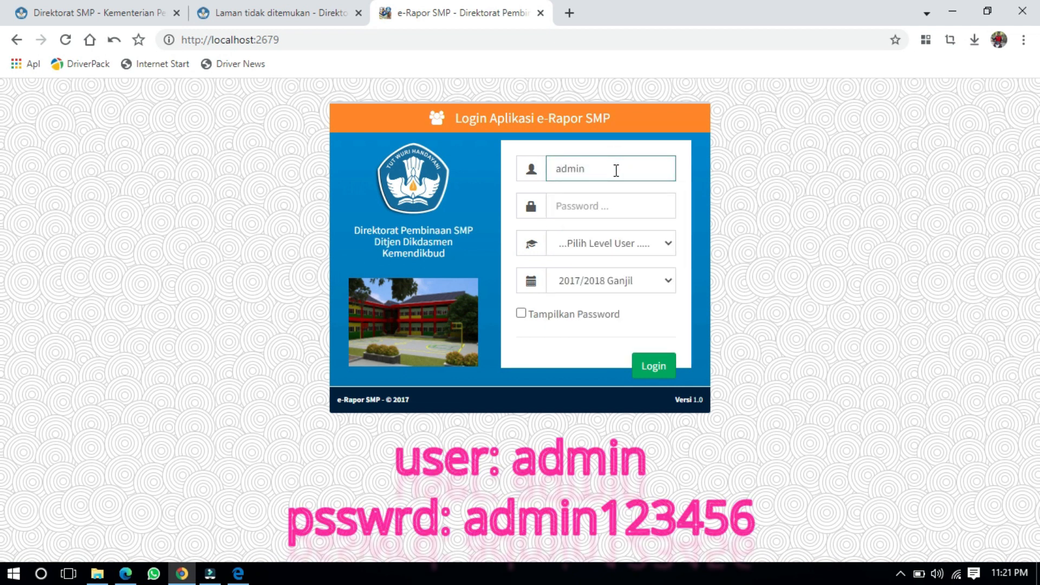
{"action": "key", "text": "Tab"}
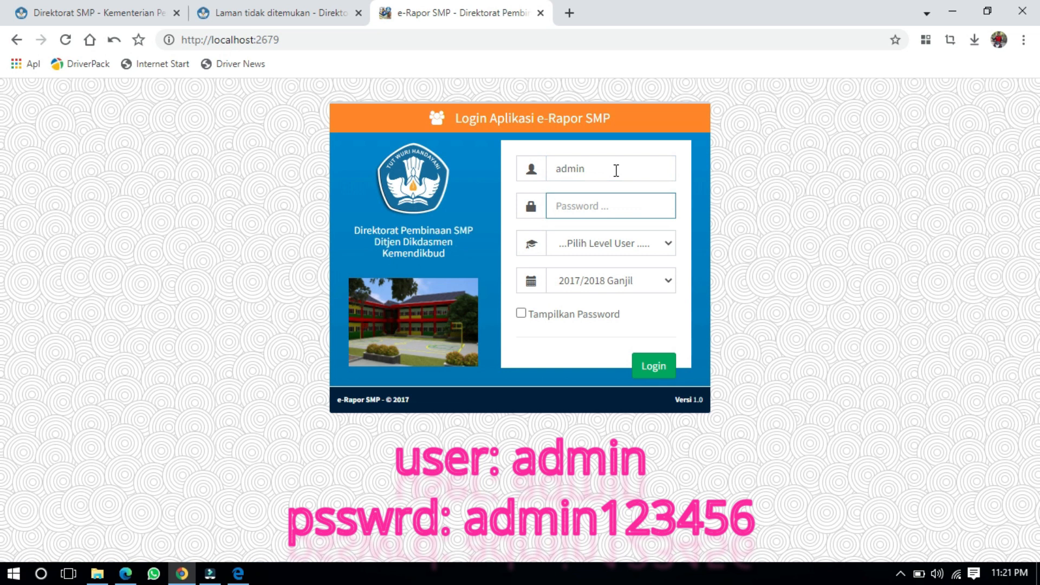
{"action": "type", "text": "admin123456"}
{"action": "left_click", "coordinate": [600, 242]}
{"action": "left_click", "coordinate": [601, 293]}
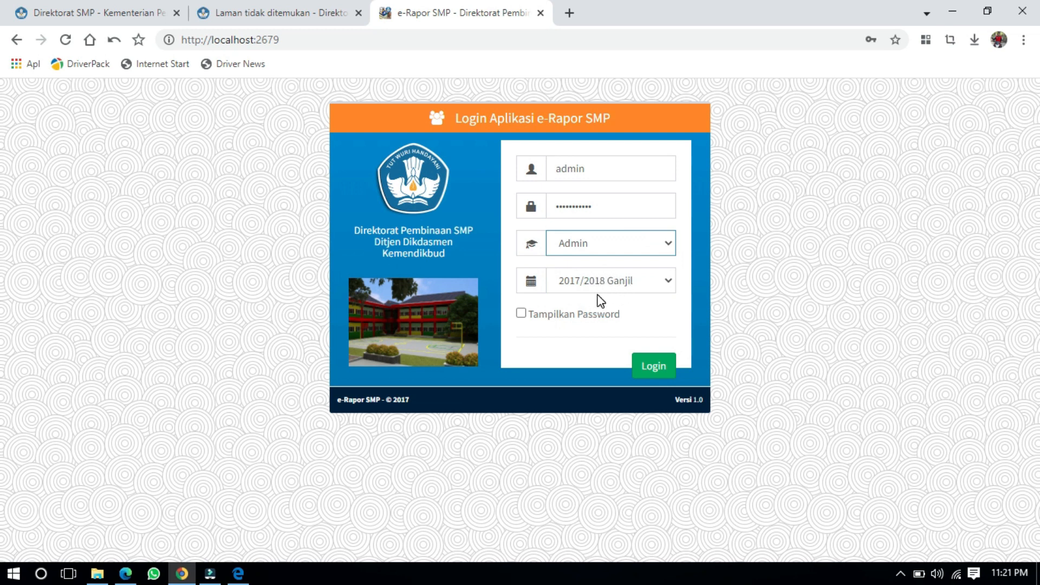
{"action": "left_click", "coordinate": [524, 311]}
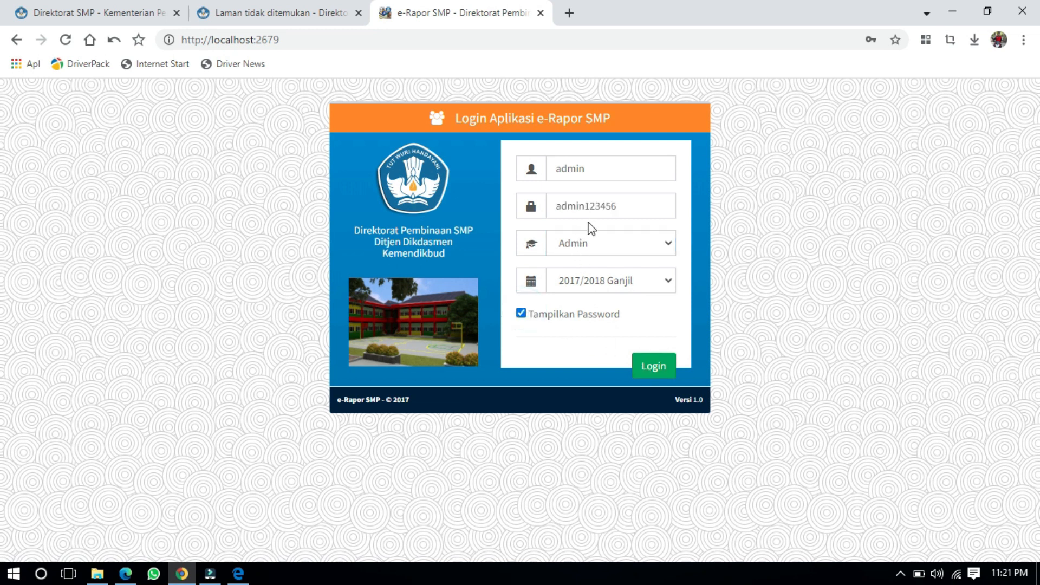
{"action": "left_click", "coordinate": [654, 366]}
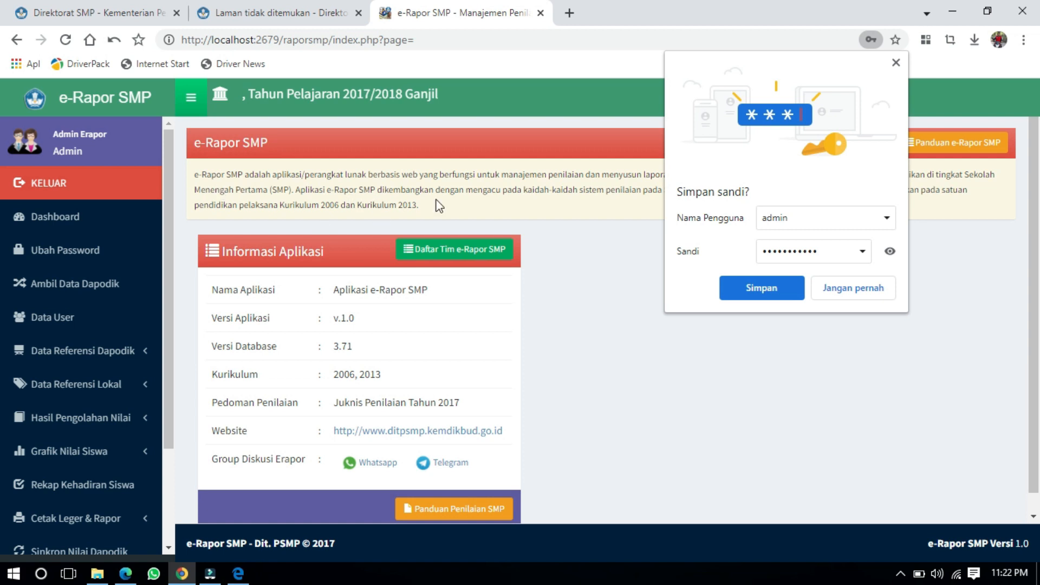
Step: Save the password, close Chrome's e-Rapor tab, minimize Chrome and close Edge's login window
{"action": "left_click", "coordinate": [746, 295]}
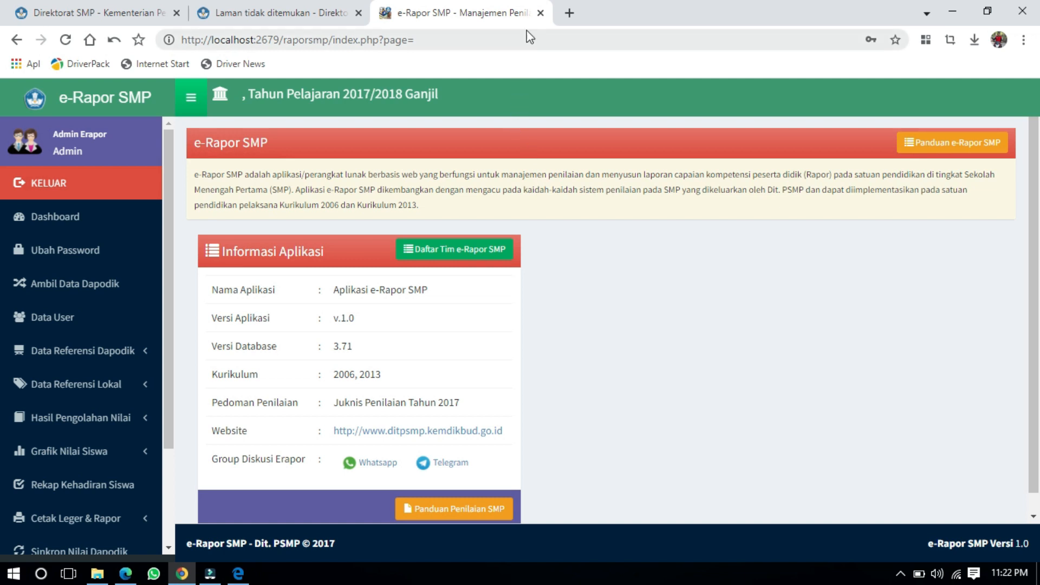
{"action": "left_click", "coordinate": [541, 13]}
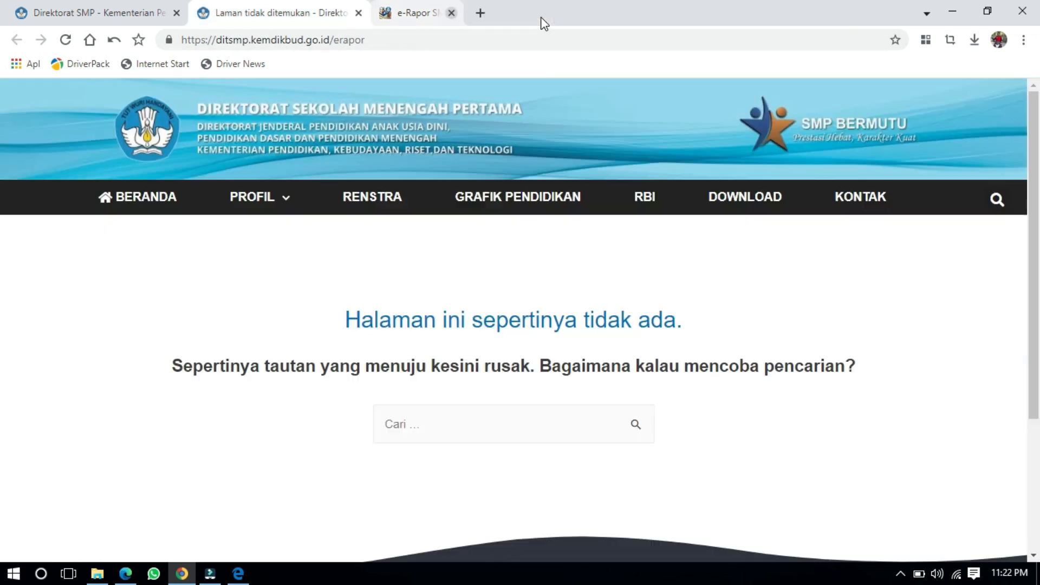
{"action": "left_click", "coordinate": [950, 18]}
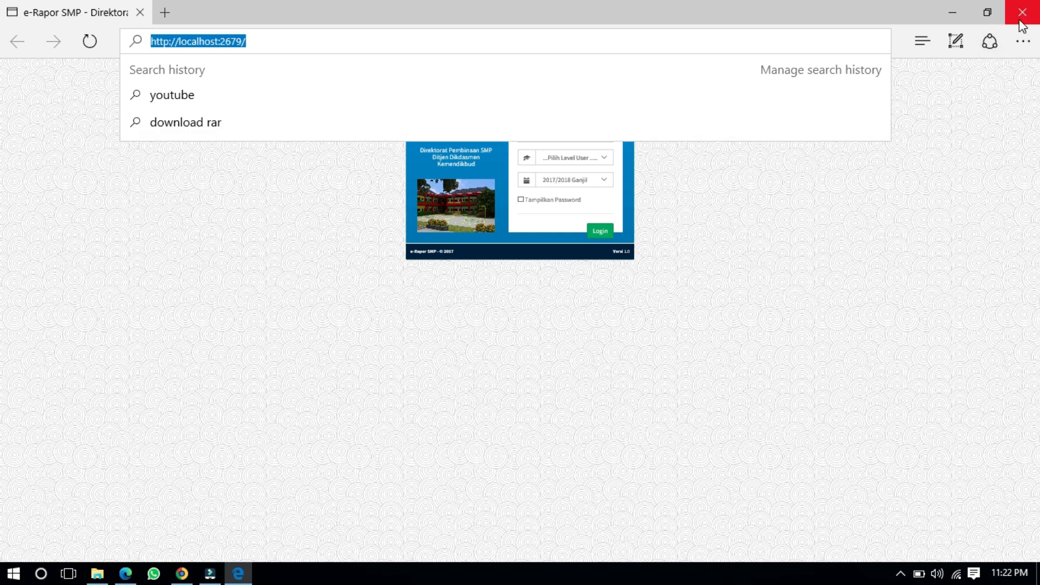
{"action": "left_click", "coordinate": [1017, 13]}
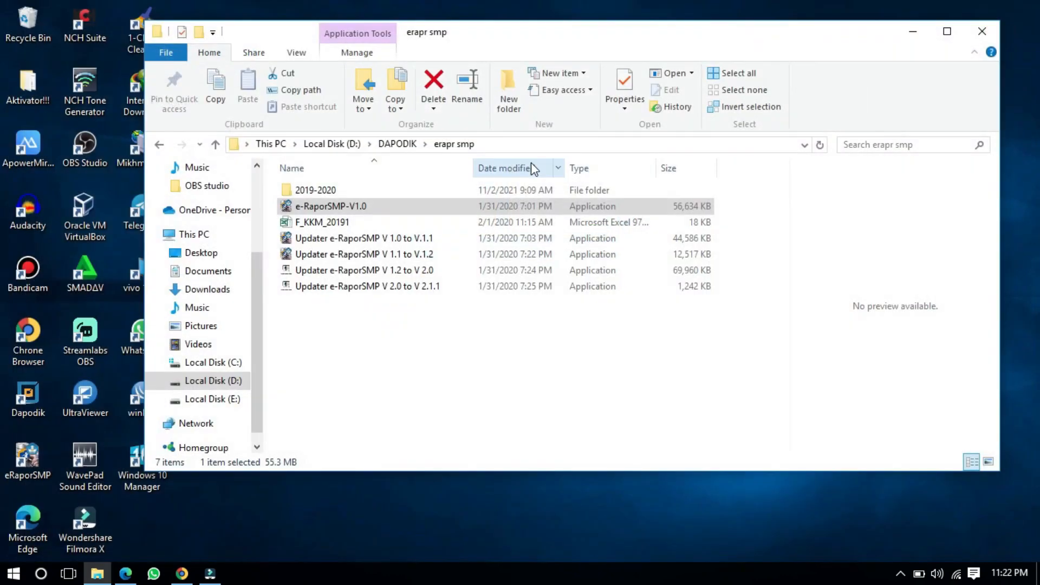
Step: Refresh the desktop a few times, then run Updater e-RaporSMP V 1.0 to V.1.1 as administrator
{"action": "left_click", "coordinate": [424, 241]}
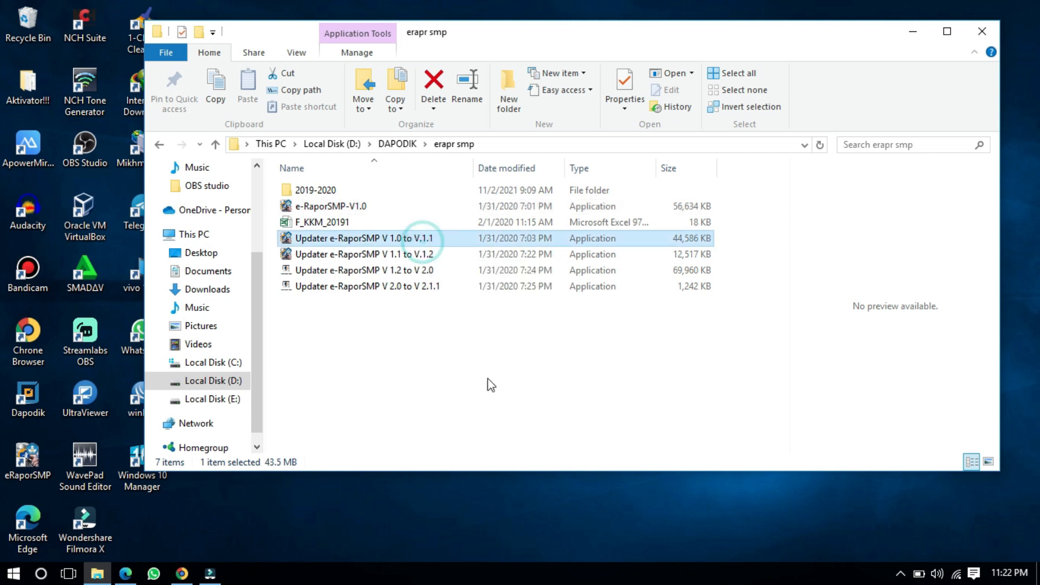
{"action": "right_click", "coordinate": [541, 519]}
{"action": "left_click", "coordinate": [565, 388]}
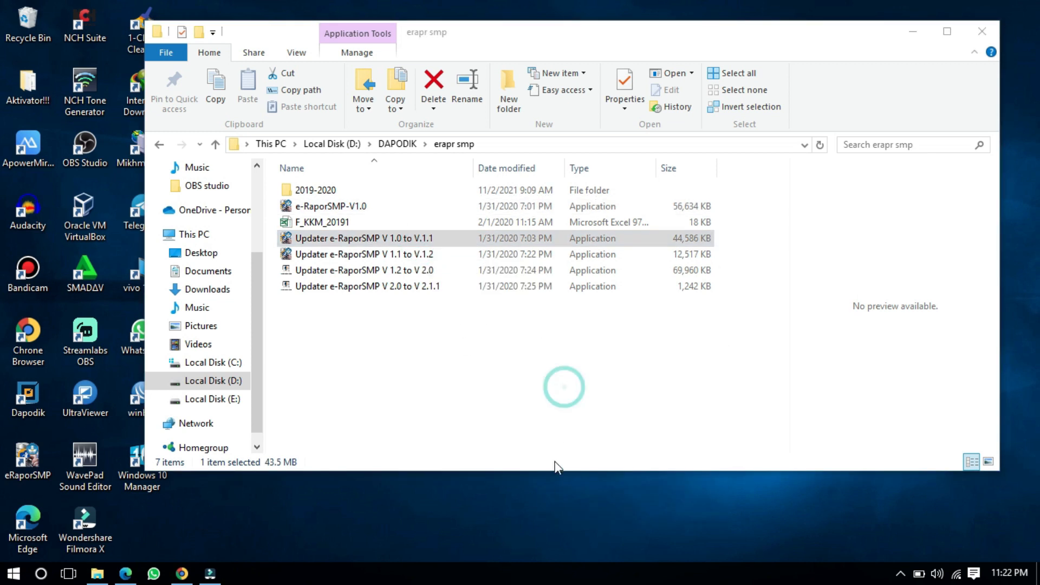
{"action": "right_click", "coordinate": [558, 510]}
{"action": "left_click", "coordinate": [578, 386]}
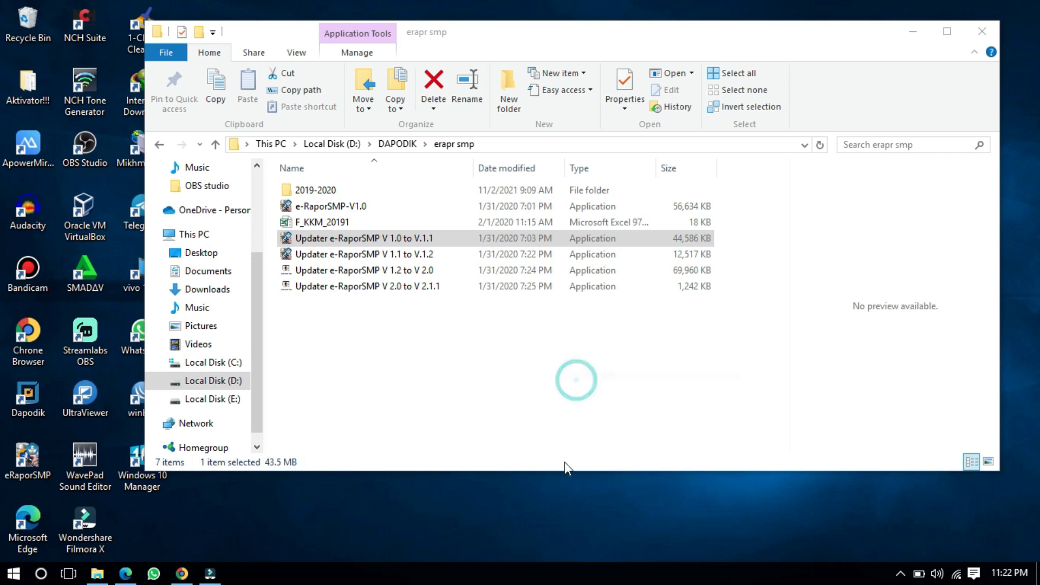
{"action": "right_click", "coordinate": [564, 501]}
{"action": "left_click", "coordinate": [589, 370]}
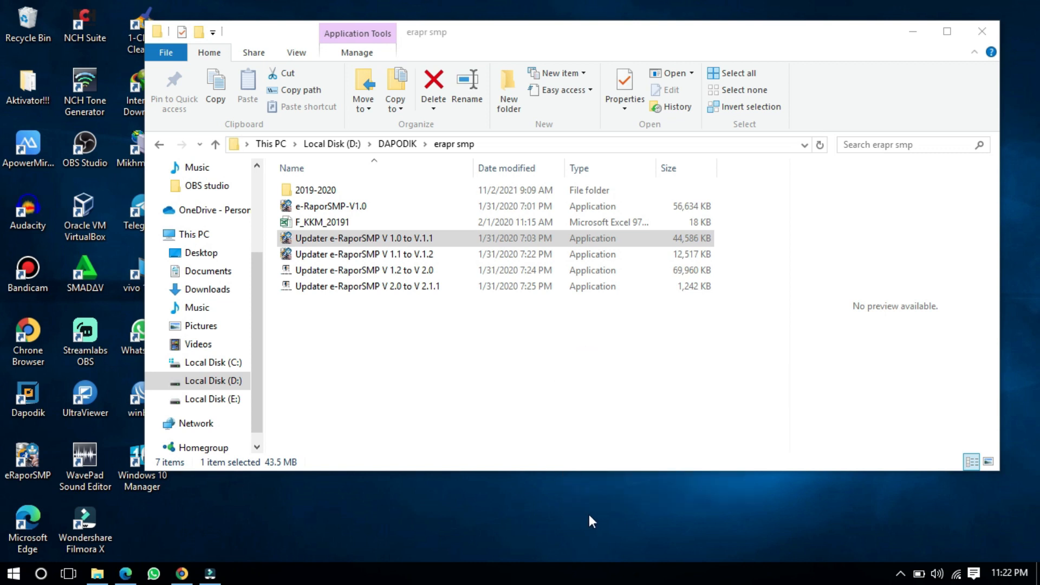
{"action": "right_click", "coordinate": [589, 516]}
{"action": "left_click", "coordinate": [625, 380]}
{"action": "right_click", "coordinate": [365, 244]}
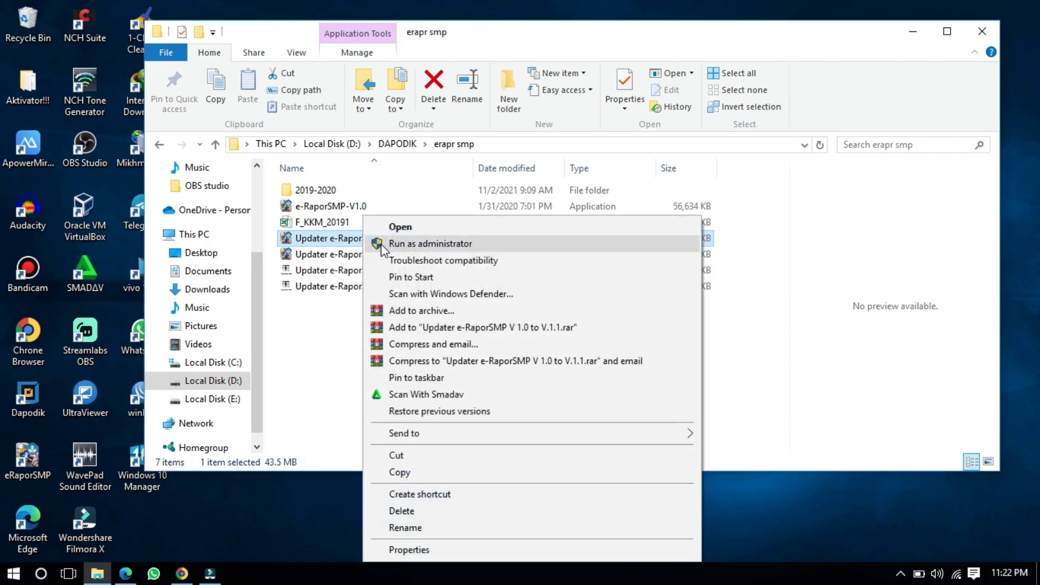
{"action": "left_click", "coordinate": [386, 245]}
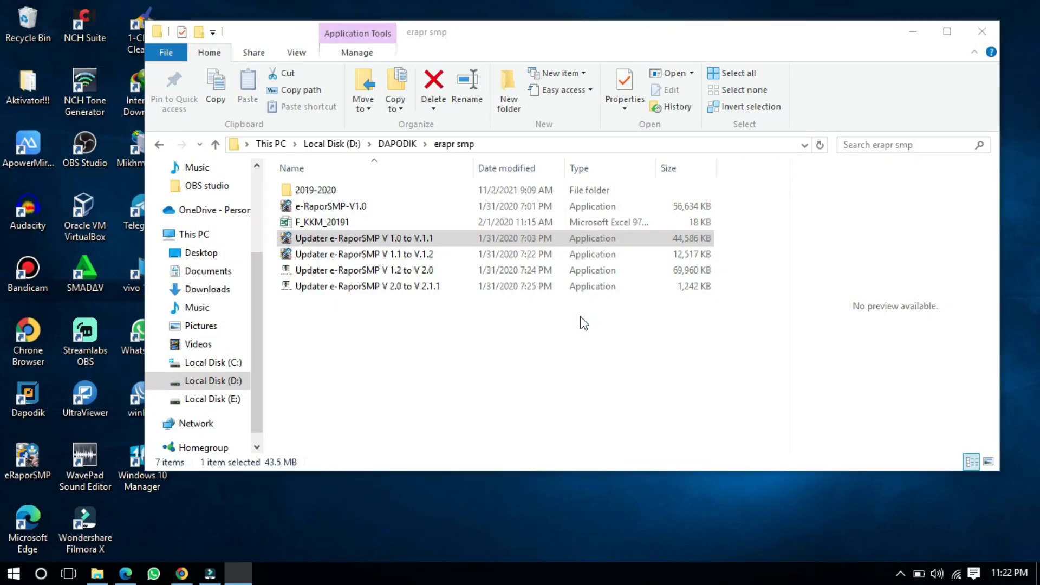
Step: Accept the licence with 'Saya setuju' and advance the installer through Lanjut to Pasang
{"action": "left_click", "coordinate": [614, 412]}
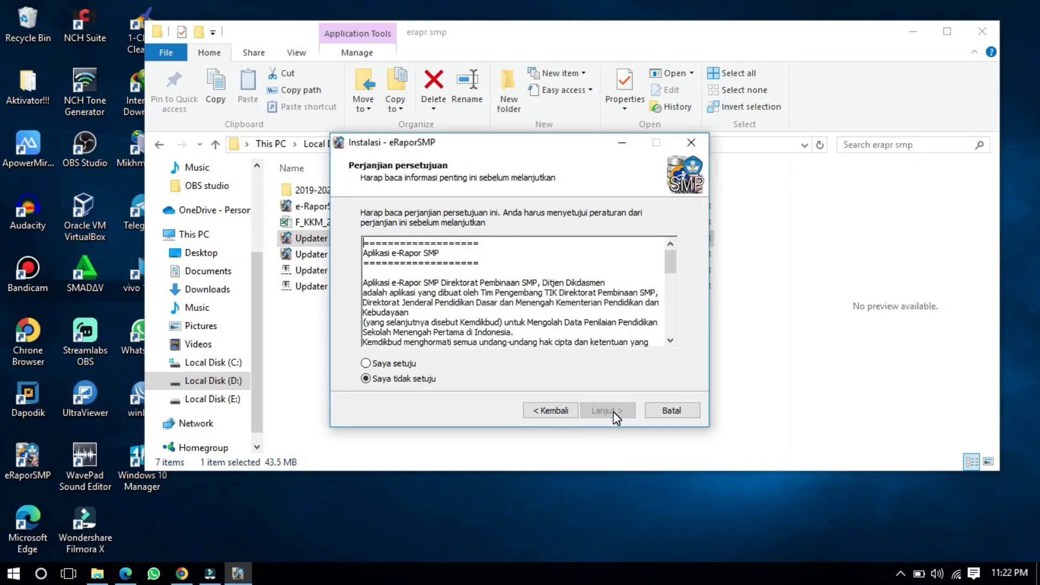
{"action": "left_click", "coordinate": [406, 367]}
{"action": "left_click", "coordinate": [628, 416]}
{"action": "left_click", "coordinate": [609, 413]}
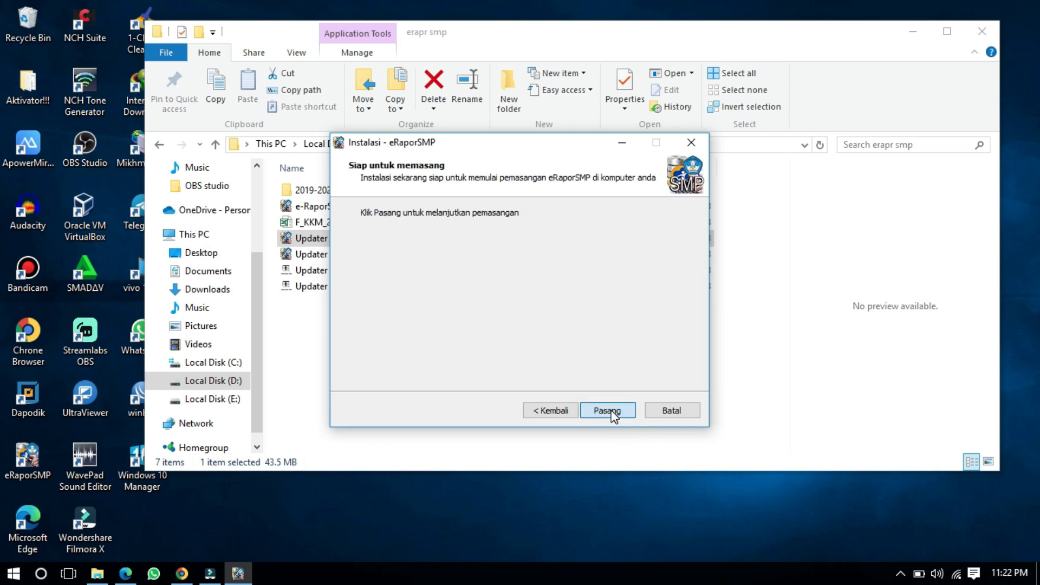
{"action": "left_click", "coordinate": [606, 413]}
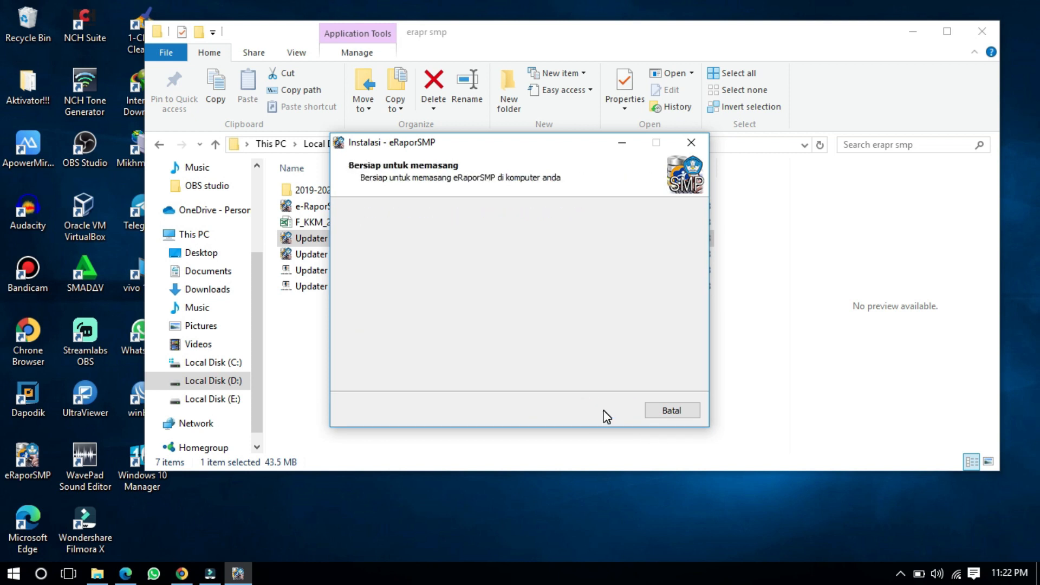
Step: Refresh the desktop three times while the installer prepares
{"action": "right_click", "coordinate": [905, 509]}
{"action": "left_click", "coordinate": [906, 375]}
{"action": "right_click", "coordinate": [883, 525]}
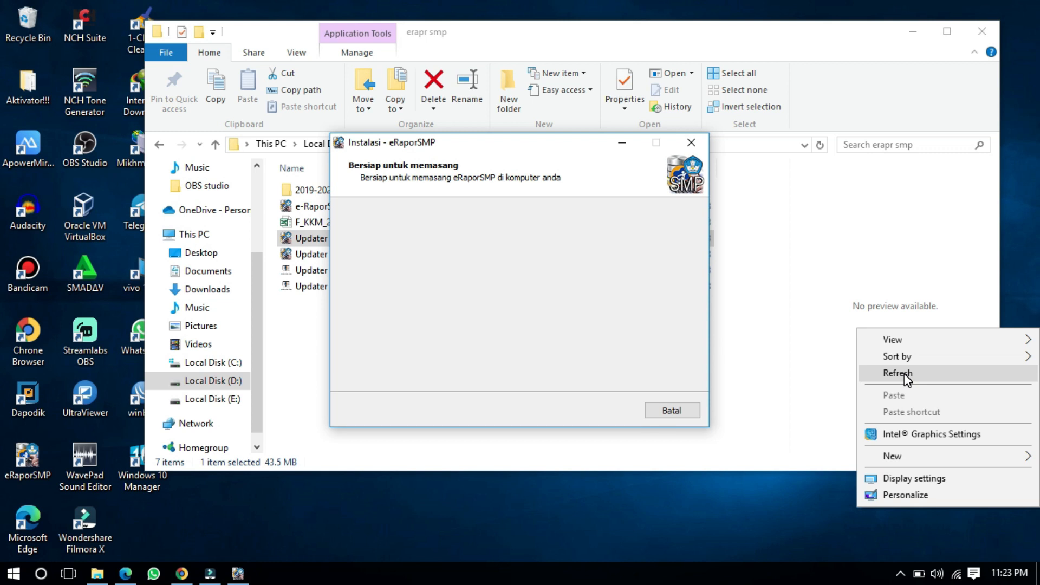
{"action": "left_click", "coordinate": [905, 372]}
{"action": "right_click", "coordinate": [902, 516]}
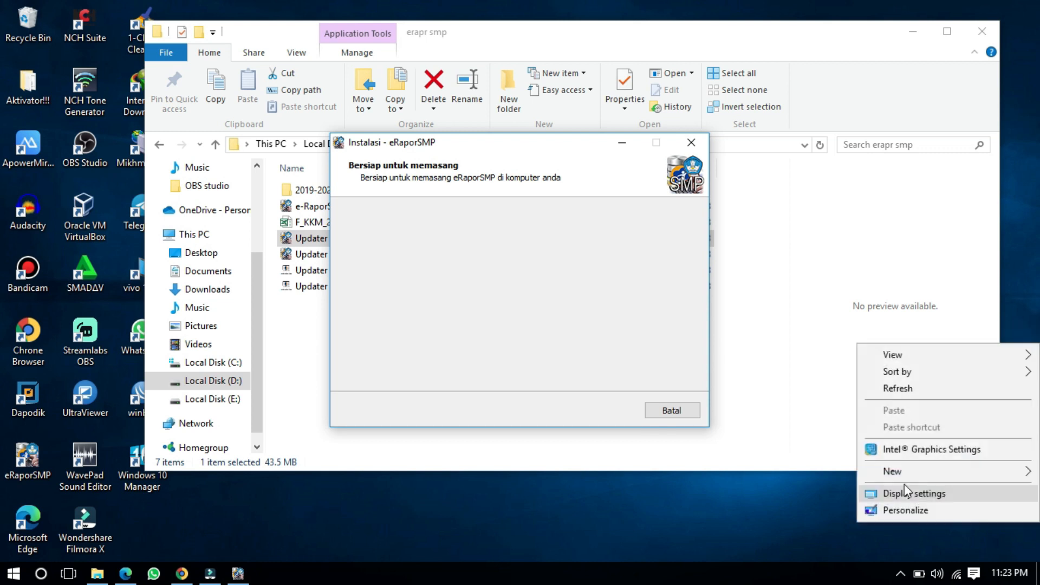
{"action": "left_click", "coordinate": [899, 389]}
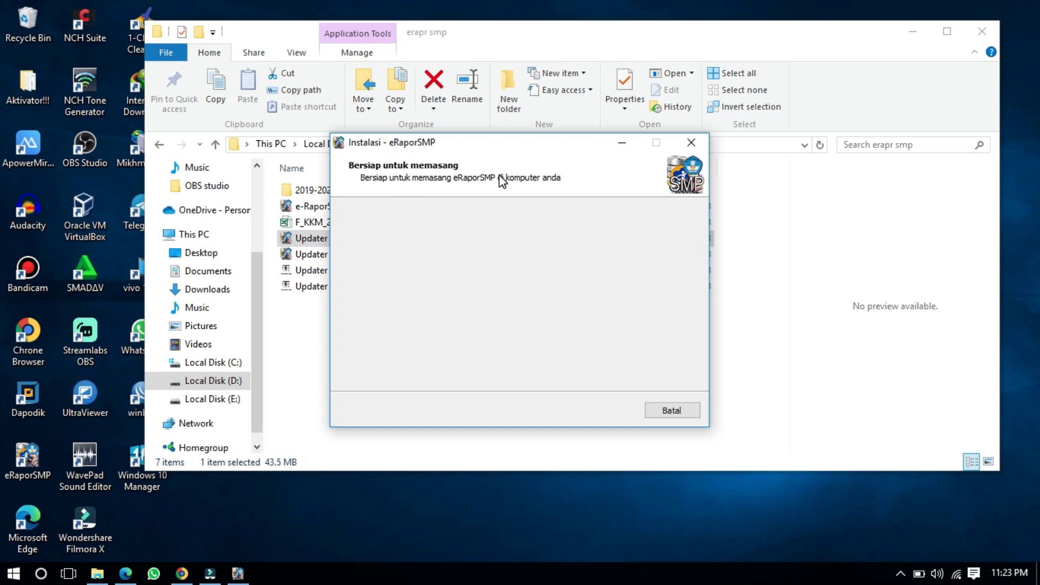
Step: Bring File Explorer forward, then minimize it to reveal the installer window
{"action": "left_click", "coordinate": [521, 37]}
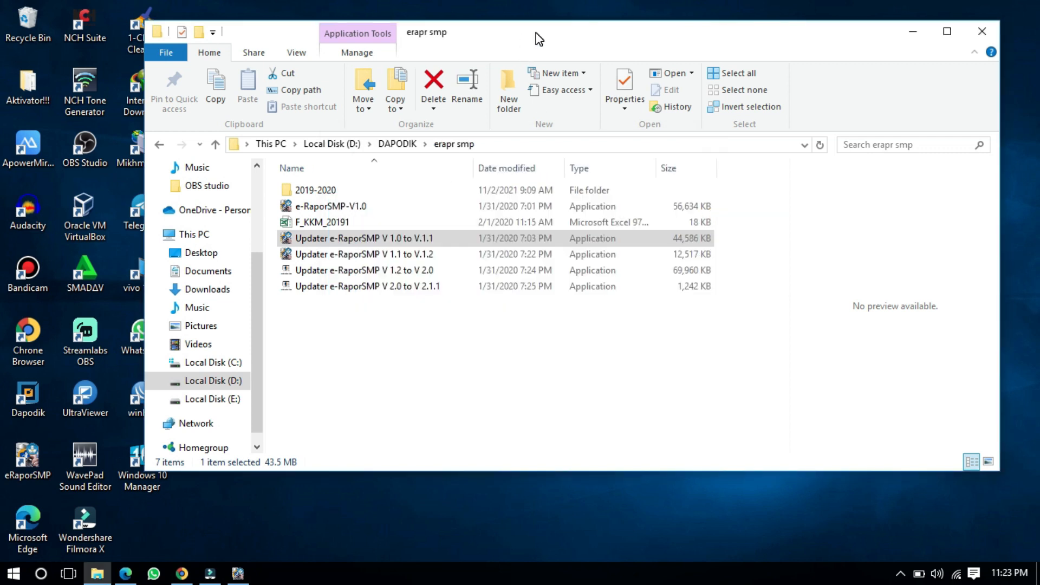
{"action": "left_click", "coordinate": [435, 286]}
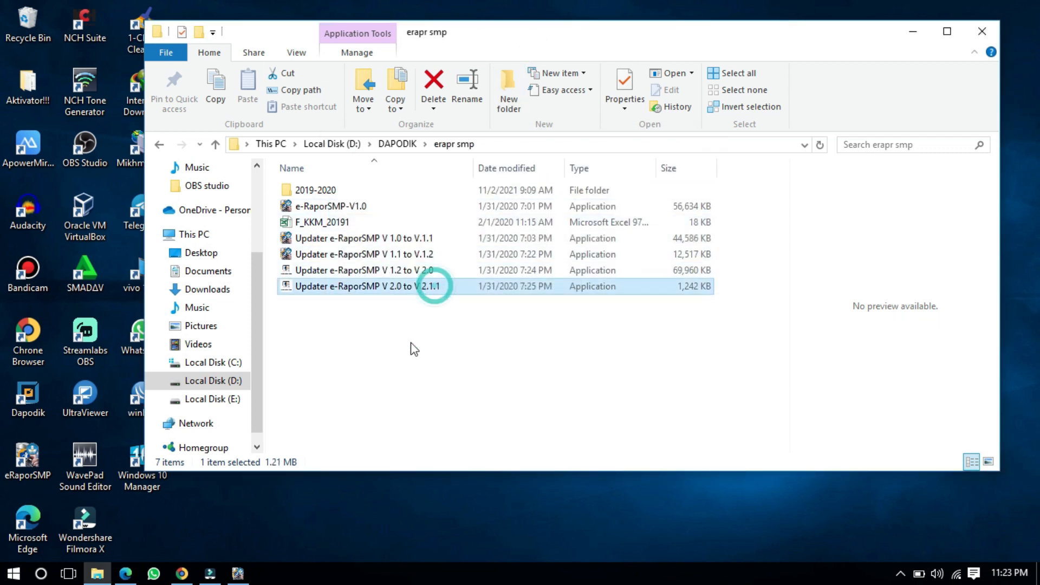
{"action": "left_click", "coordinate": [237, 574]}
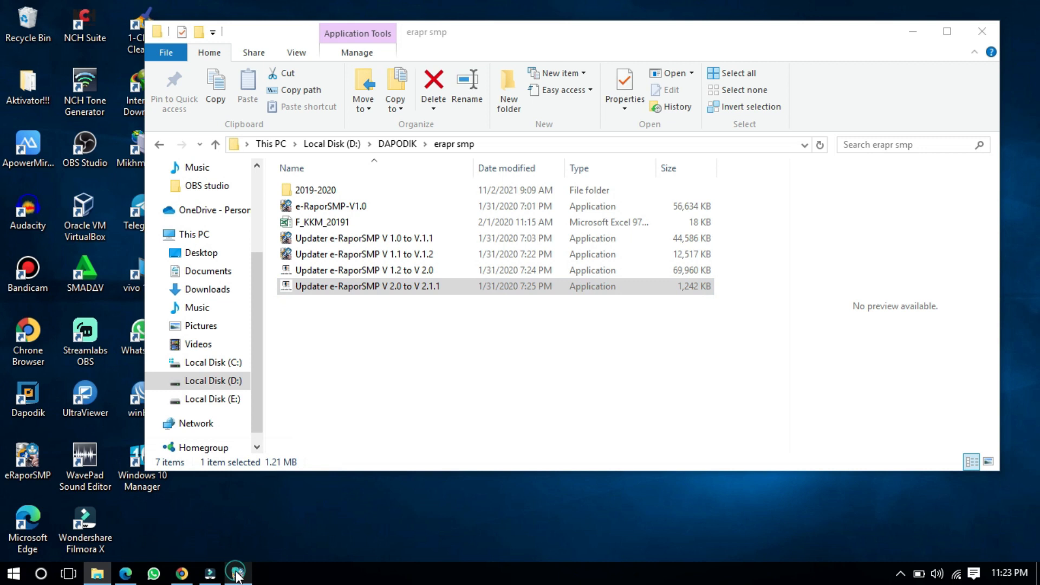
{"action": "left_click", "coordinate": [913, 30]}
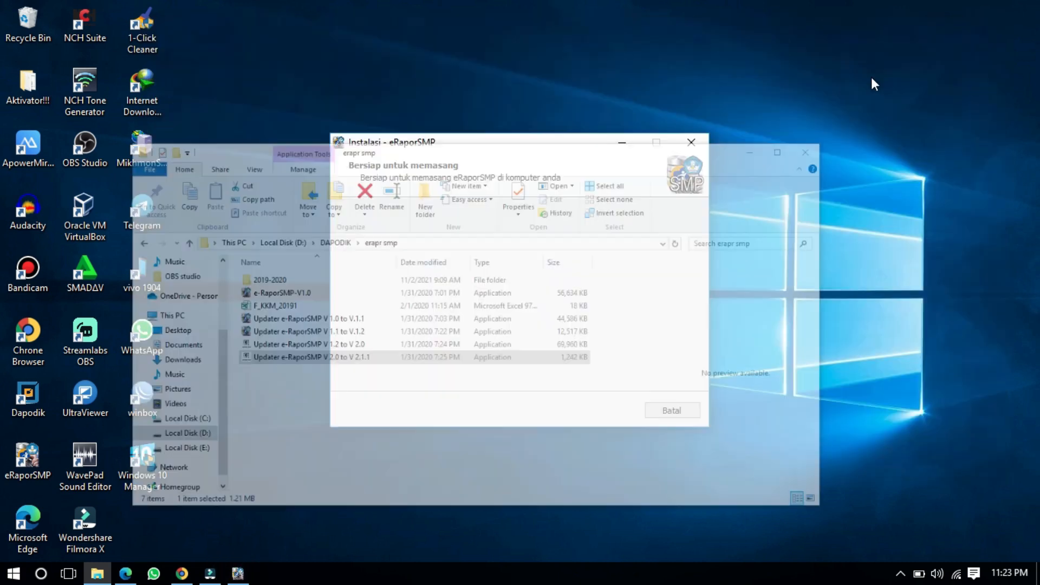
Step: Keep refreshing the desktop during file extraction, then restore File Explorer on the erapr smp folder
{"action": "right_click", "coordinate": [860, 84]}
{"action": "left_click", "coordinate": [877, 129]}
{"action": "right_click", "coordinate": [780, 7]}
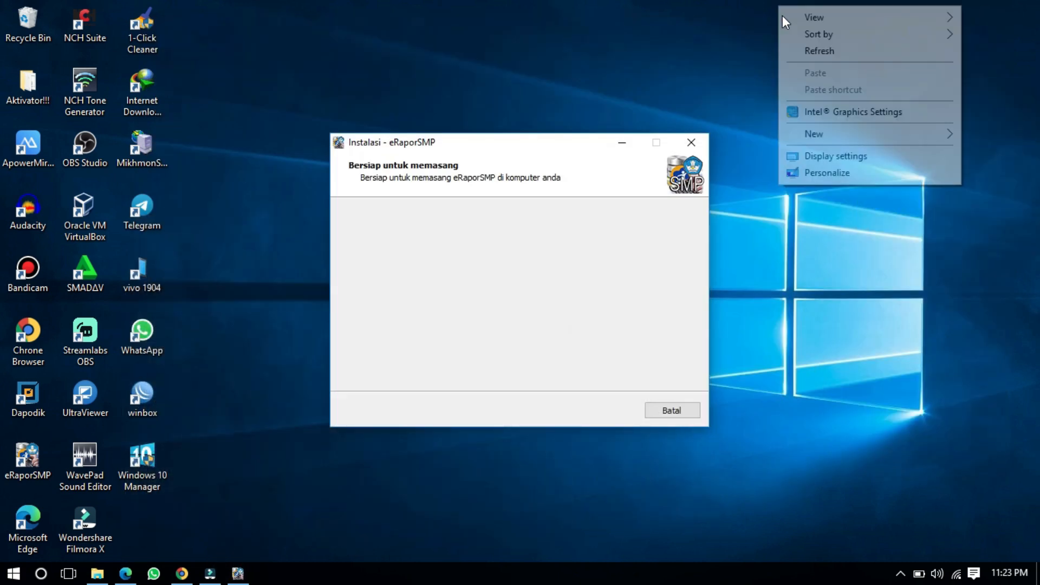
{"action": "left_click", "coordinate": [808, 59]}
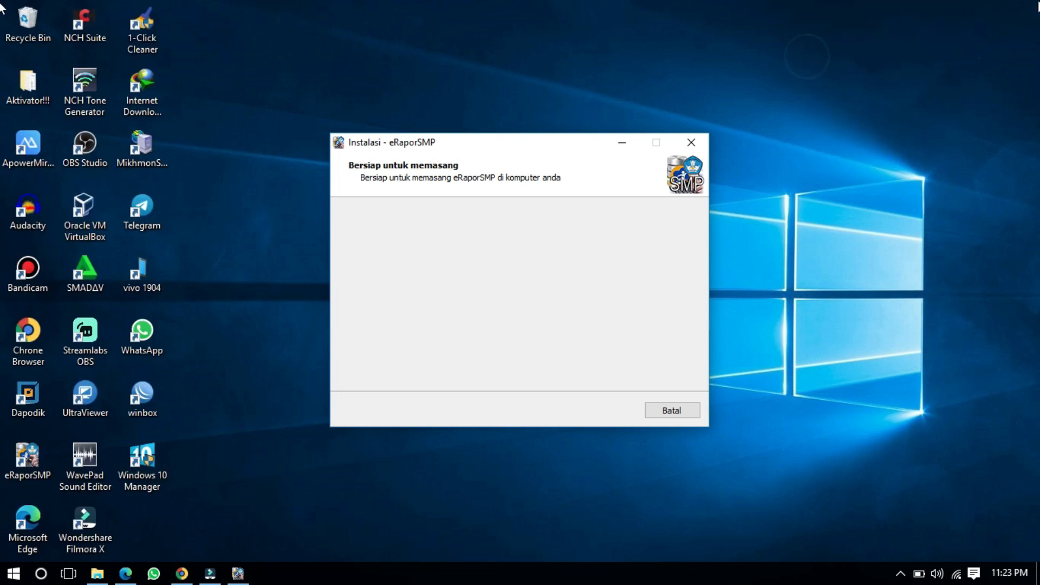
{"action": "right_click", "coordinate": [860, 3]}
{"action": "left_click", "coordinate": [942, 45]}
{"action": "right_click", "coordinate": [1004, 1]}
{"action": "left_click", "coordinate": [940, 44]}
{"action": "right_click", "coordinate": [1017, 10]}
{"action": "left_click", "coordinate": [938, 46]}
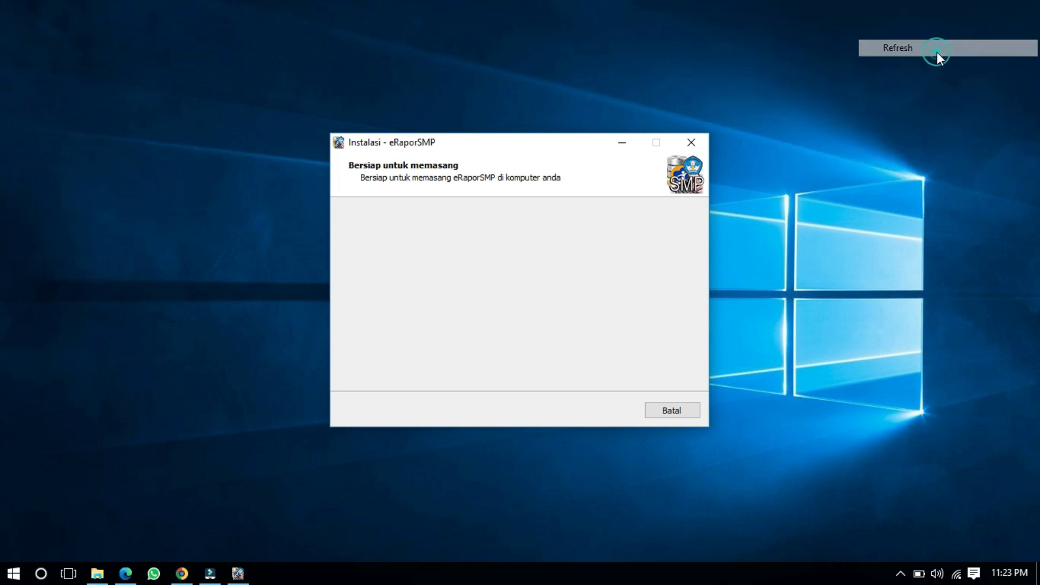
{"action": "right_click", "coordinate": [1007, 3]}
{"action": "left_click", "coordinate": [940, 43]}
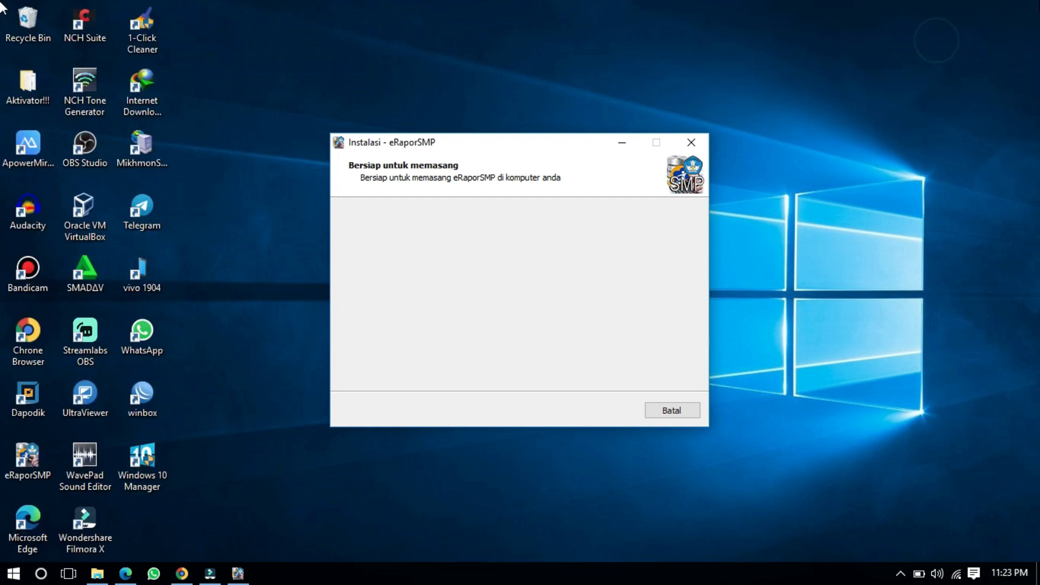
{"action": "right_click", "coordinate": [1008, 5]}
{"action": "left_click", "coordinate": [937, 44]}
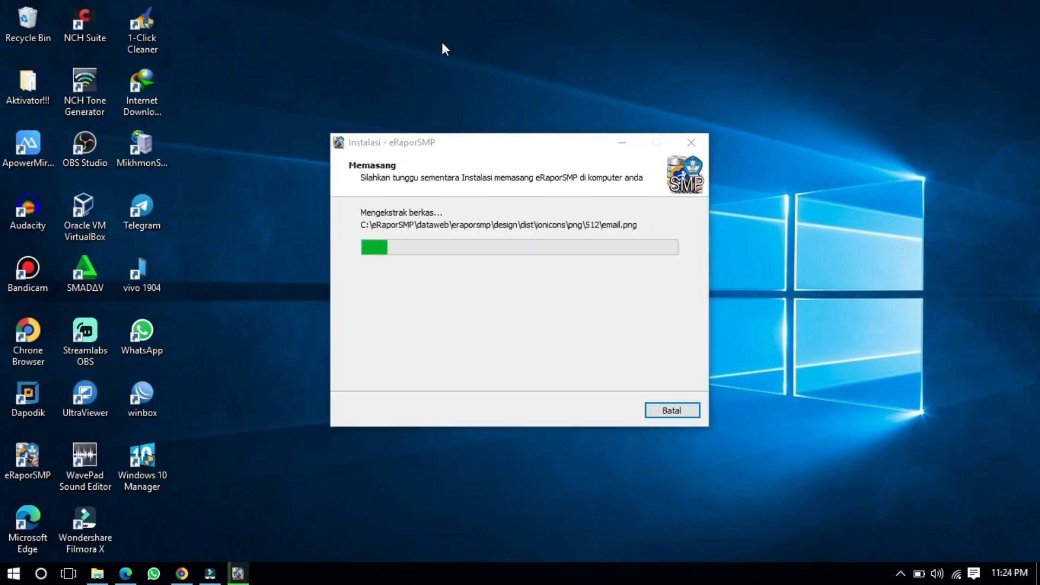
{"action": "right_click", "coordinate": [494, 53]}
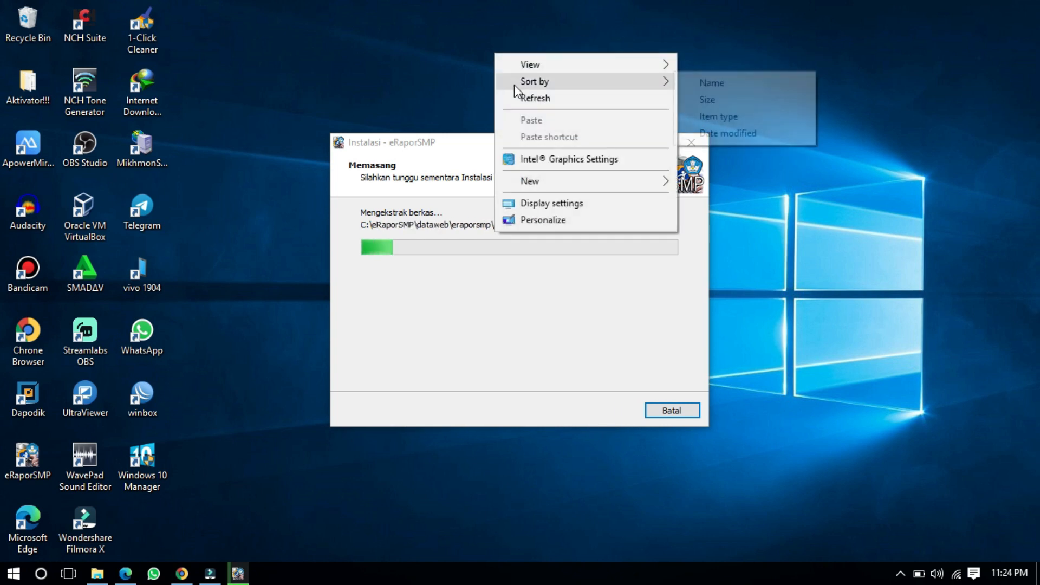
{"action": "left_click", "coordinate": [523, 98]}
{"action": "right_click", "coordinate": [496, 4]}
{"action": "left_click", "coordinate": [514, 46]}
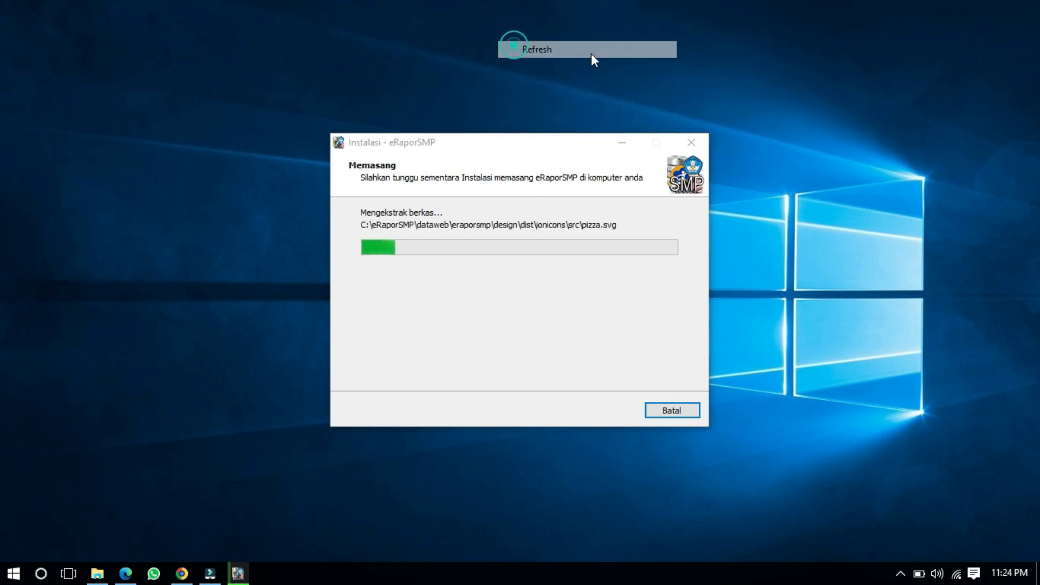
{"action": "right_click", "coordinate": [921, 3]}
{"action": "left_click", "coordinate": [911, 41]}
{"action": "right_click", "coordinate": [916, 3]}
{"action": "left_click", "coordinate": [916, 45]}
{"action": "right_click", "coordinate": [925, 9]}
{"action": "left_click", "coordinate": [899, 40]}
{"action": "right_click", "coordinate": [920, 2]}
{"action": "left_click", "coordinate": [893, 41]}
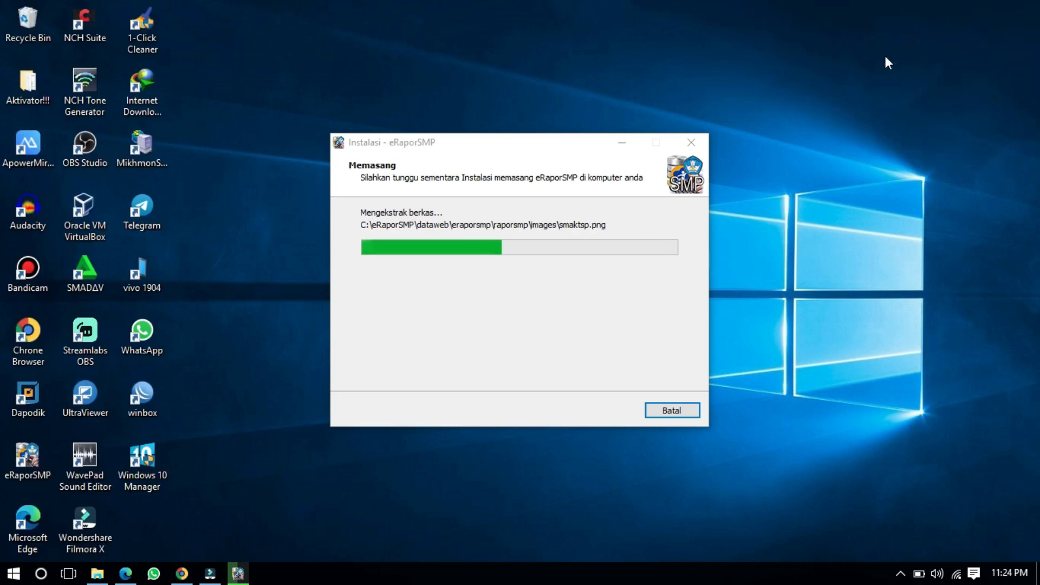
{"action": "right_click", "coordinate": [888, 3]}
{"action": "left_click", "coordinate": [897, 45]}
{"action": "right_click", "coordinate": [953, 2]}
{"action": "left_click", "coordinate": [922, 44]}
{"action": "right_click", "coordinate": [976, 3]}
{"action": "left_click", "coordinate": [934, 45]}
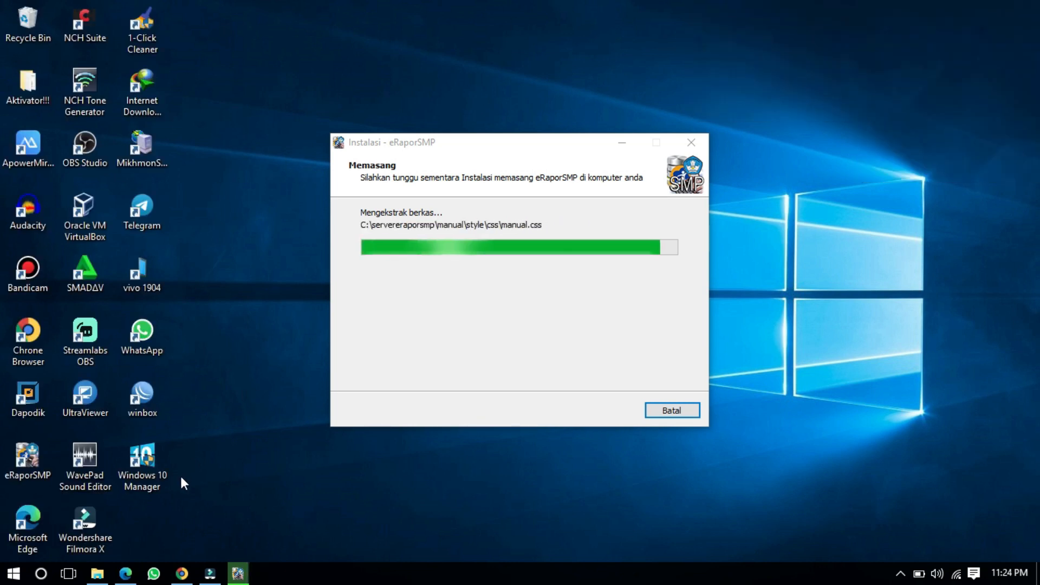
{"action": "left_click", "coordinate": [97, 574]}
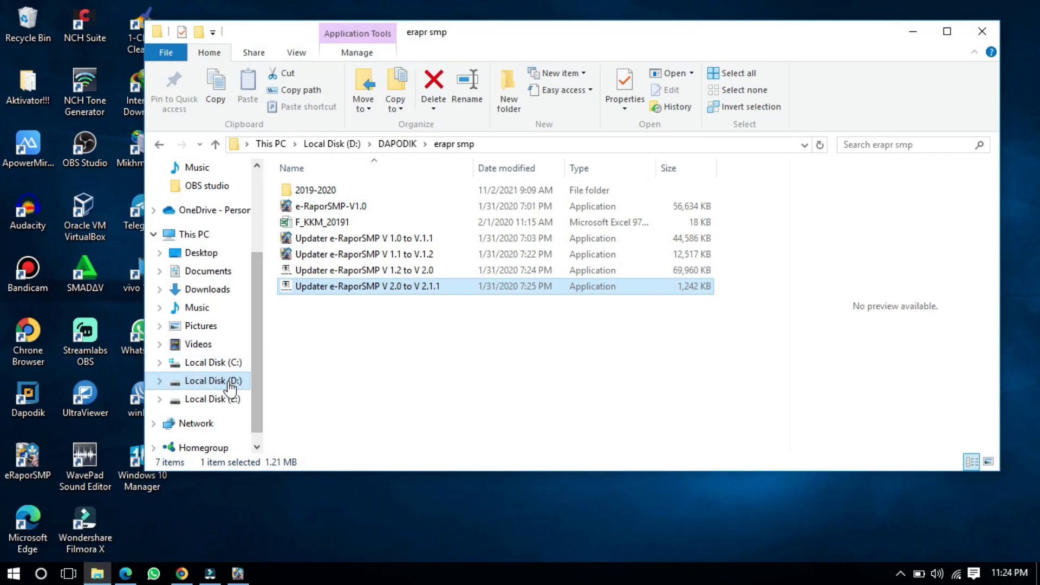
{"action": "left_click", "coordinate": [208, 363]}
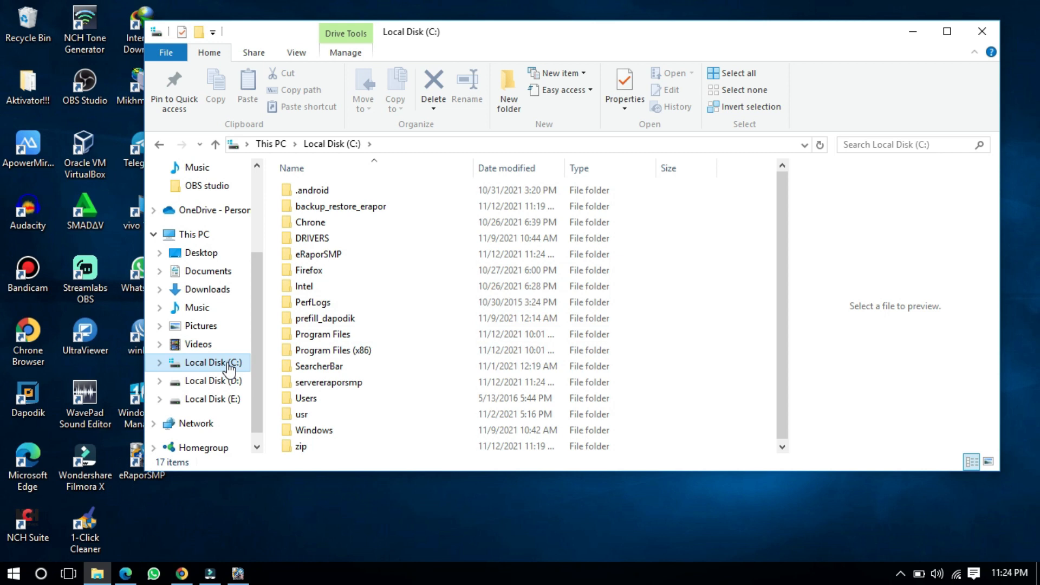
{"action": "left_click", "coordinate": [347, 255]}
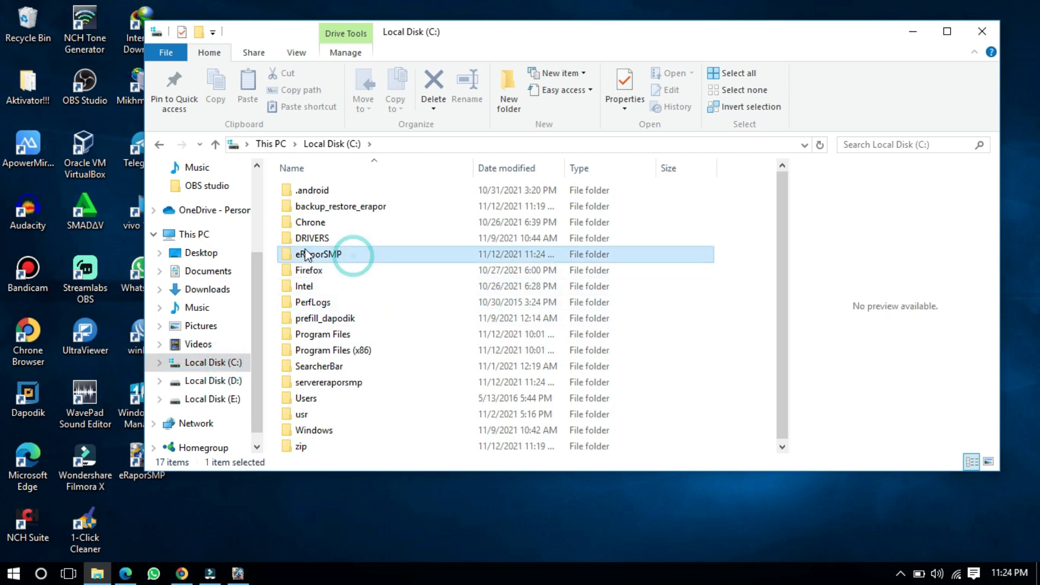
{"action": "double_click", "coordinate": [309, 257]}
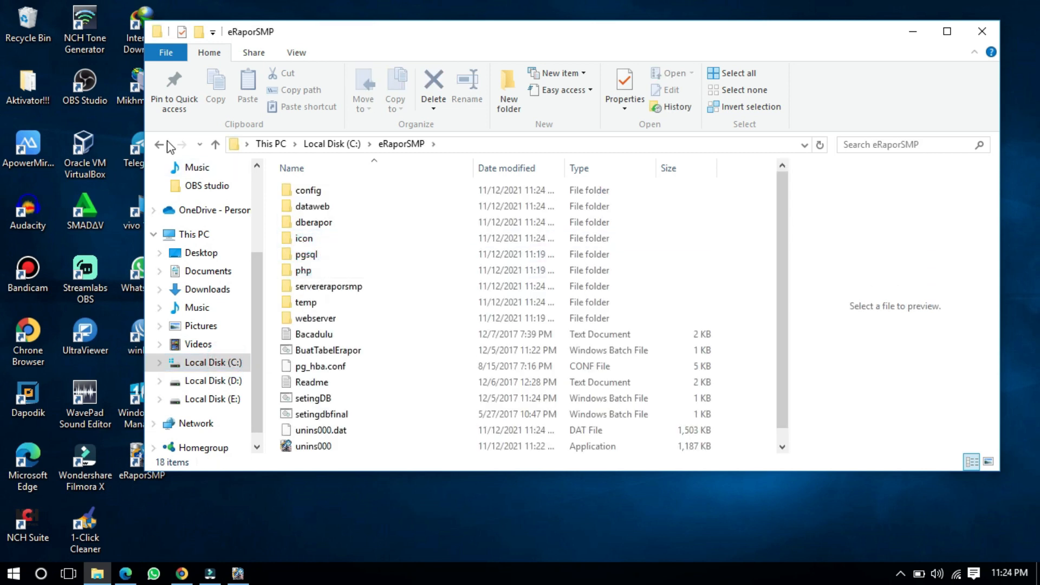
{"action": "left_click", "coordinate": [159, 145]}
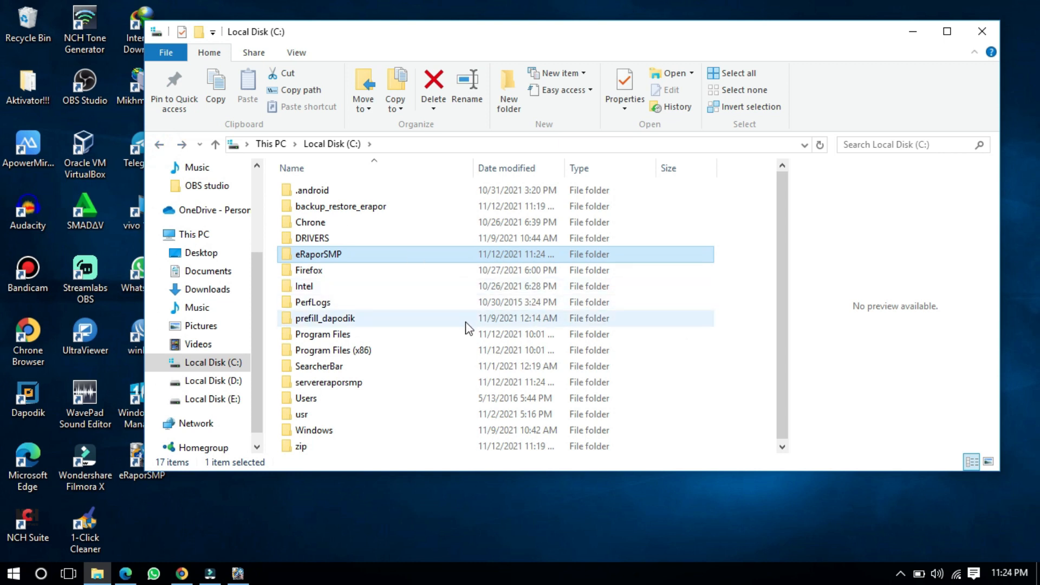
{"action": "left_click", "coordinate": [356, 270]}
{"action": "left_click", "coordinate": [358, 256]}
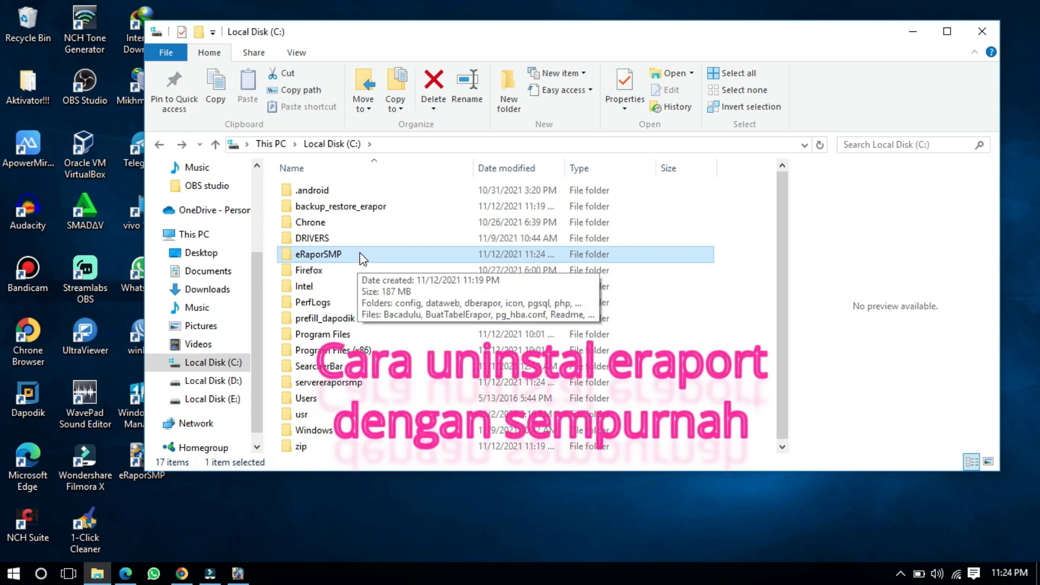
{"action": "left_click", "coordinate": [343, 297]}
{"action": "left_click", "coordinate": [329, 258]}
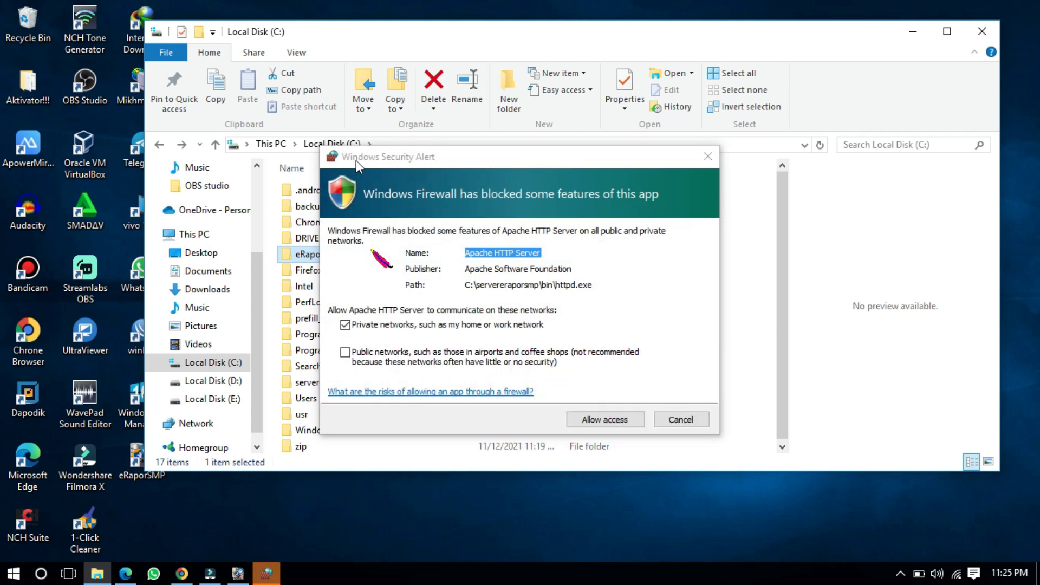
Step: Close the Bacadulu notes and allow Apache HTTP Server through the Windows firewall
{"action": "left_click_drag", "start_coordinate": [356, 160], "coordinate": [461, 193]}
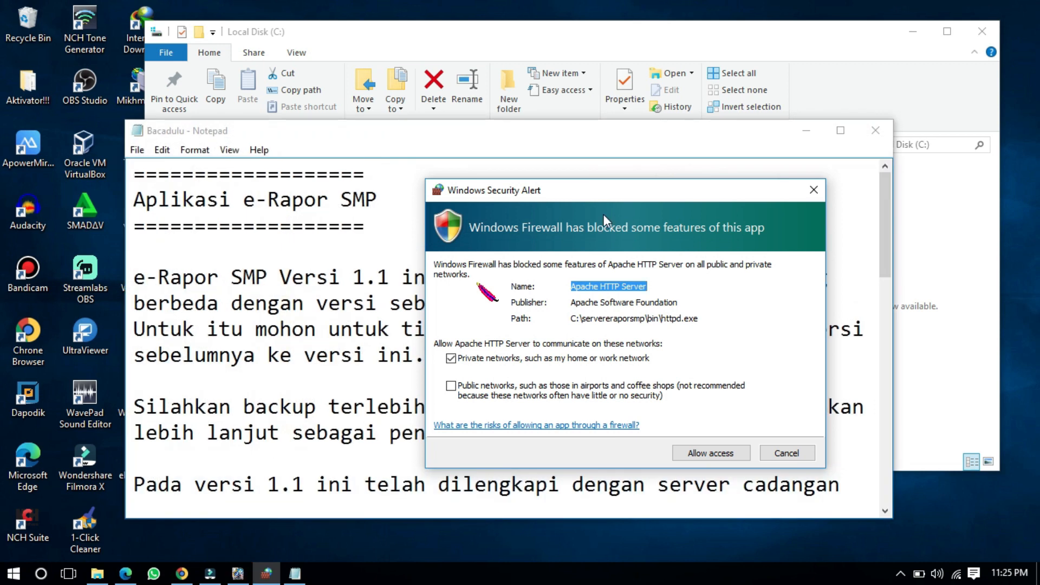
{"action": "left_click", "coordinate": [875, 130]}
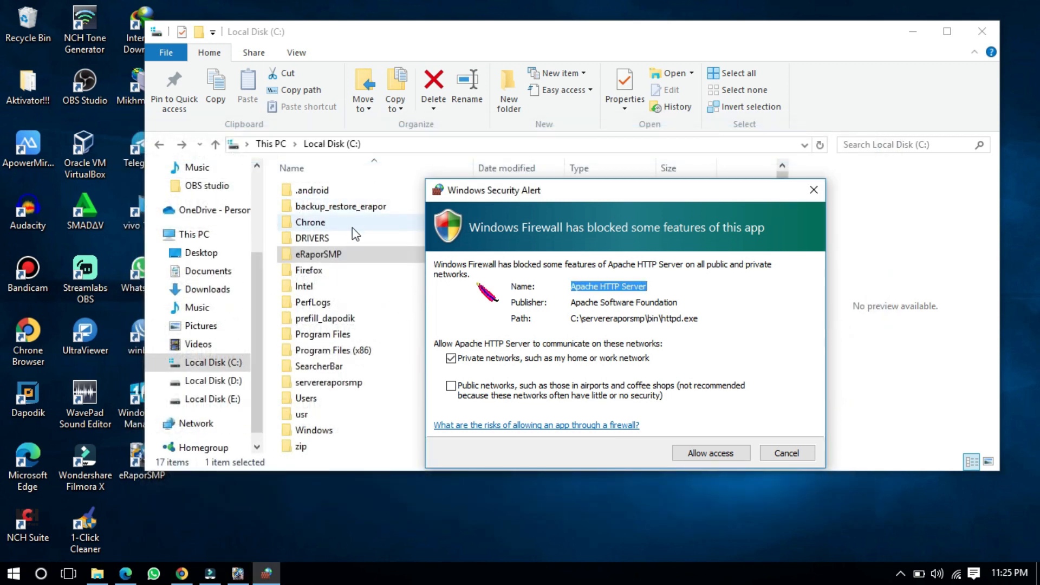
{"action": "left_click", "coordinate": [330, 262]}
{"action": "right_click", "coordinate": [328, 262]}
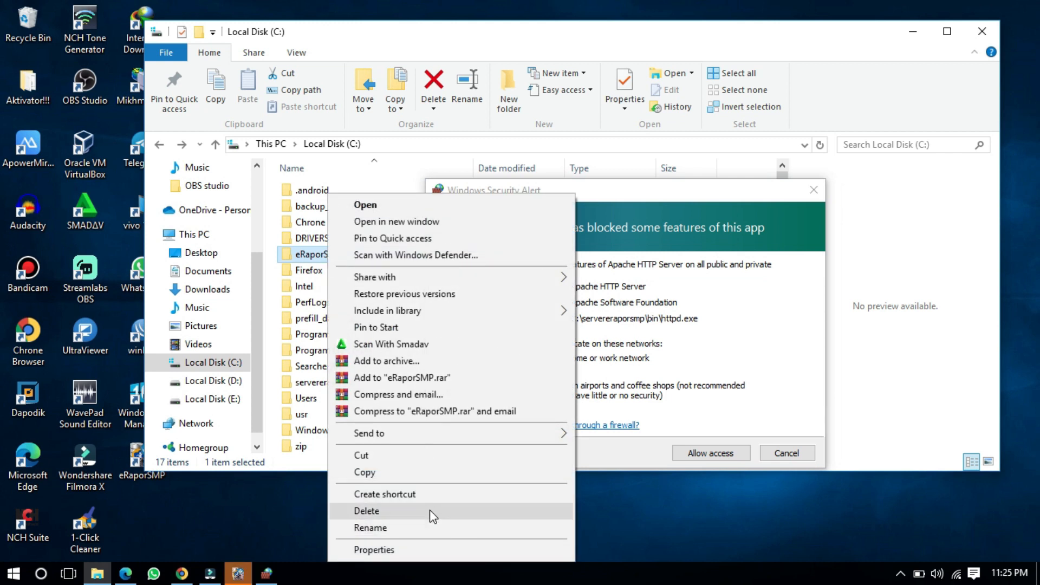
{"action": "left_click", "coordinate": [648, 194]}
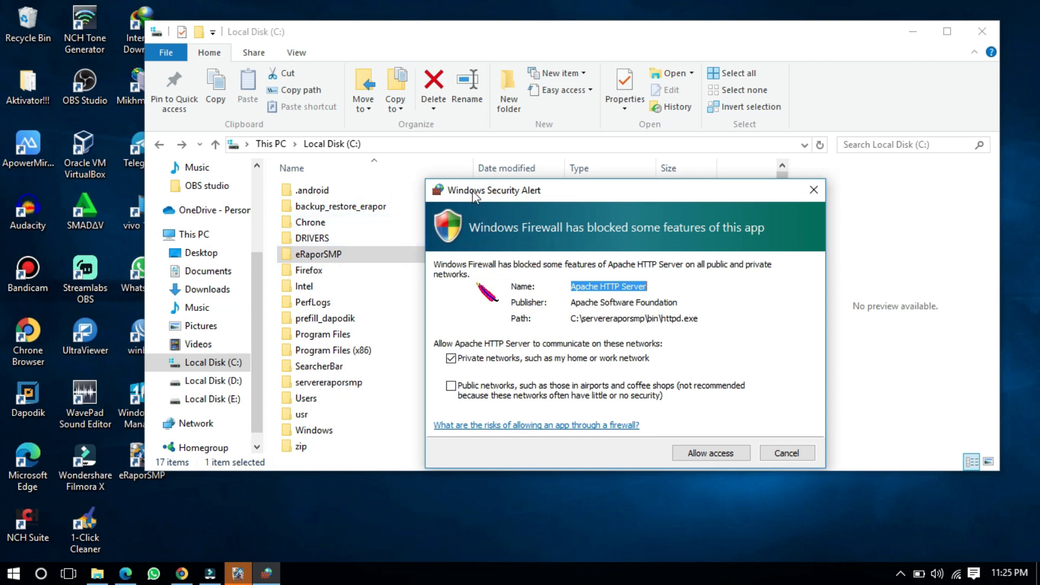
{"action": "left_click_drag", "start_coordinate": [472, 191], "coordinate": [341, 65]}
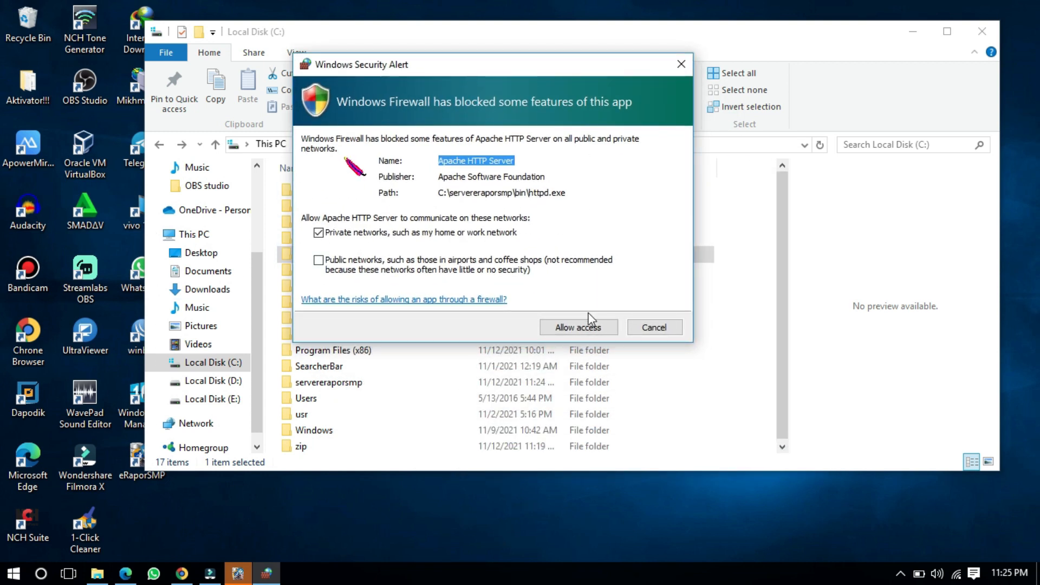
{"action": "left_click", "coordinate": [578, 328]}
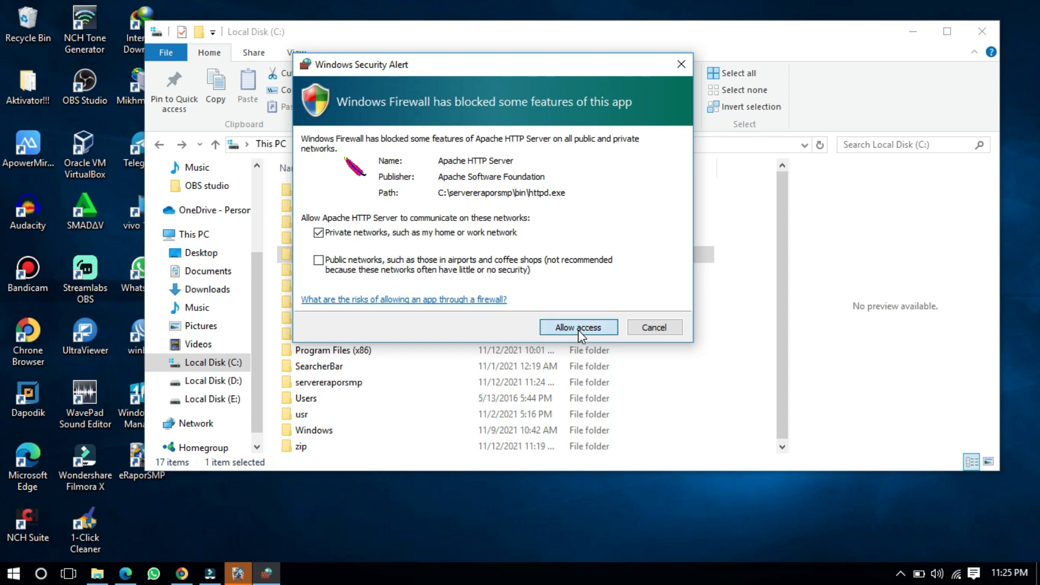
Step: Advance the eRaporSMP installer to its final page and finish it with Selesai
{"action": "left_click", "coordinate": [238, 575]}
{"action": "left_click", "coordinate": [594, 412]}
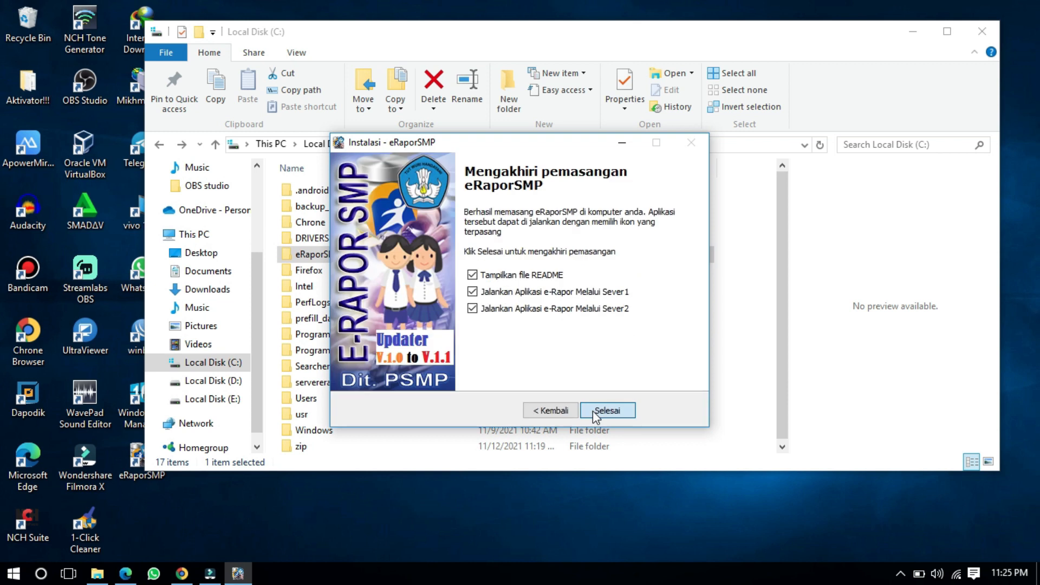
{"action": "left_click", "coordinate": [594, 411]}
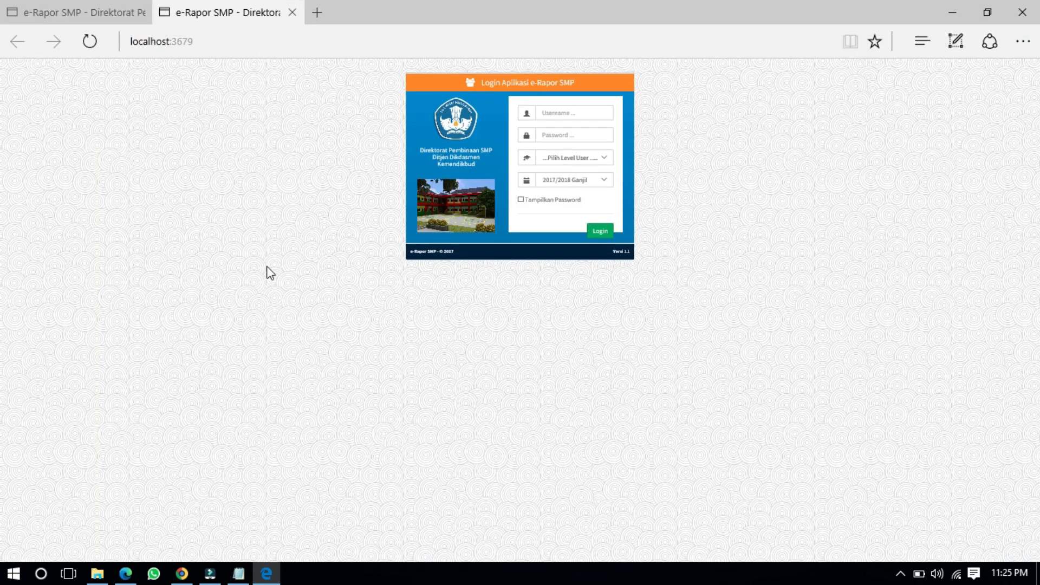
Step: Close the Readme notes, revisit the updater folder, then return to the e-Rapor login page
{"action": "left_click", "coordinate": [239, 574]}
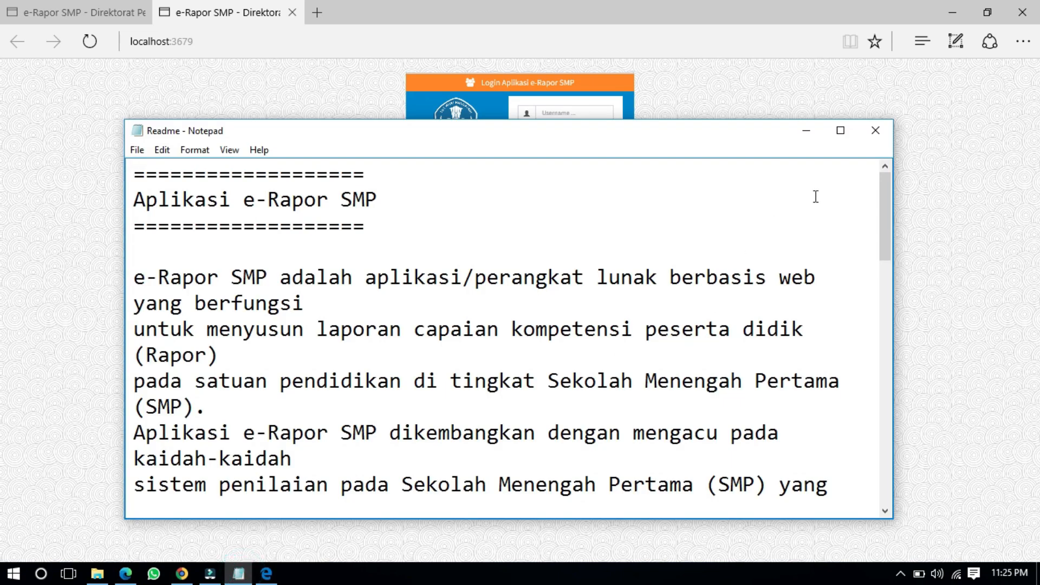
{"action": "left_click", "coordinate": [875, 131]}
{"action": "left_click", "coordinate": [164, 130]}
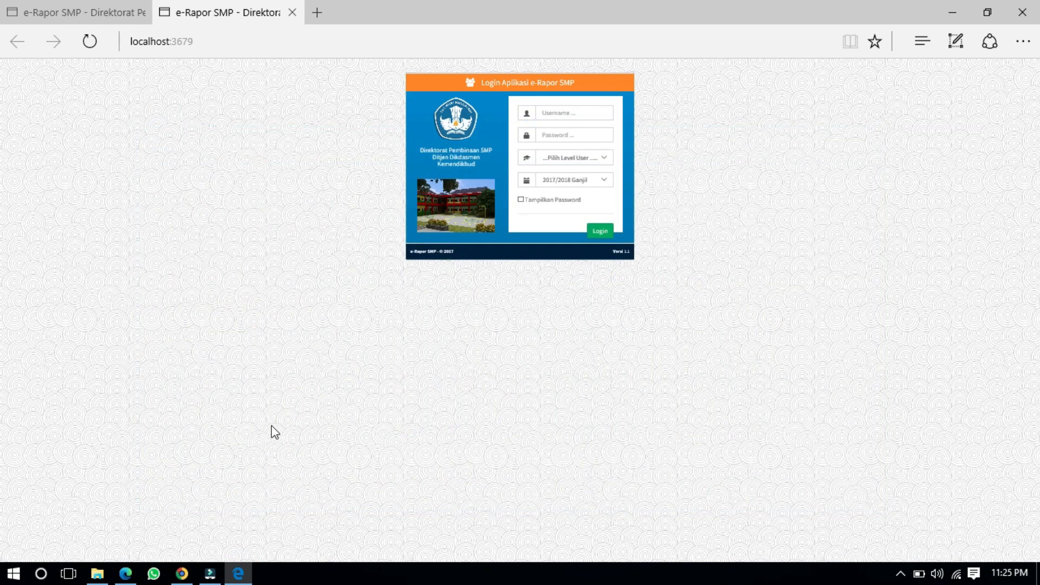
{"action": "left_click", "coordinate": [97, 574]}
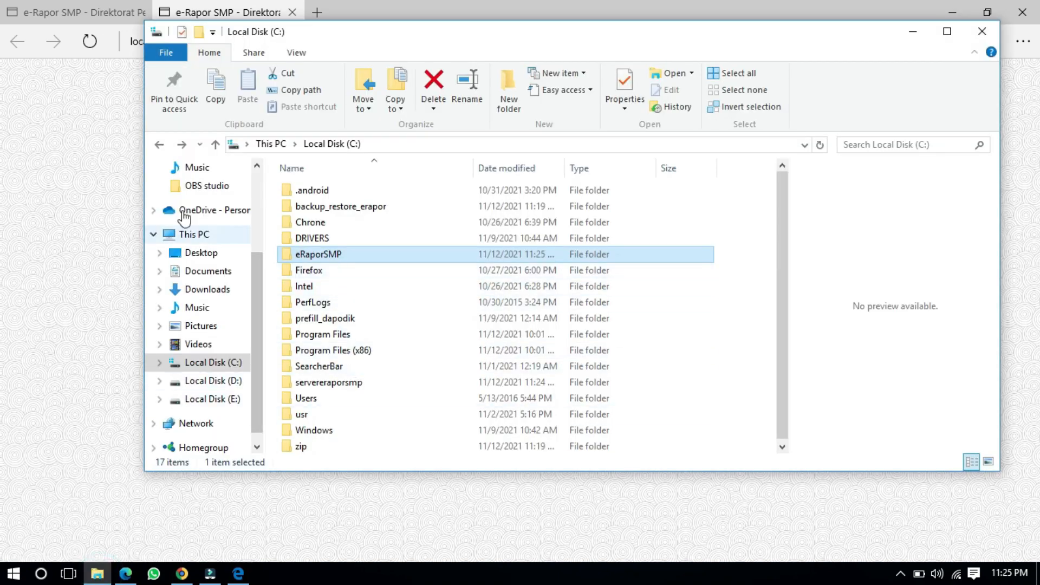
{"action": "left_click", "coordinate": [163, 145]}
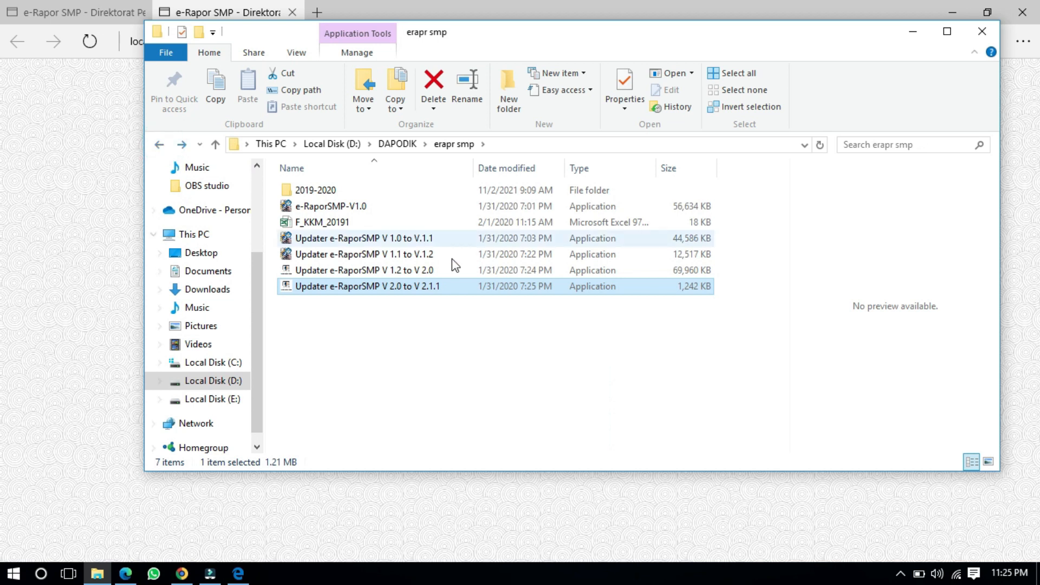
{"action": "left_click", "coordinate": [466, 238]}
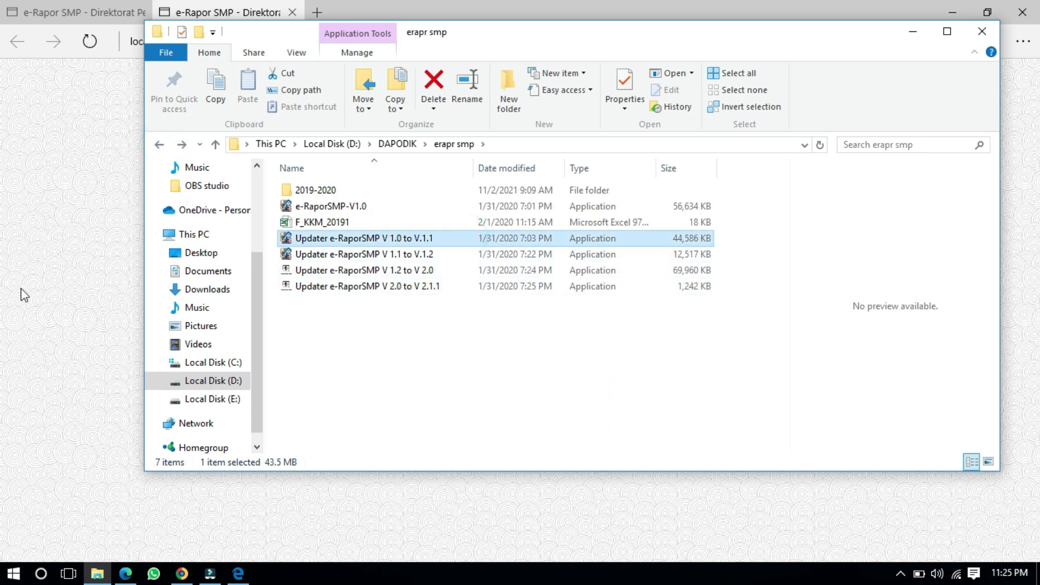
{"action": "left_click", "coordinate": [24, 292]}
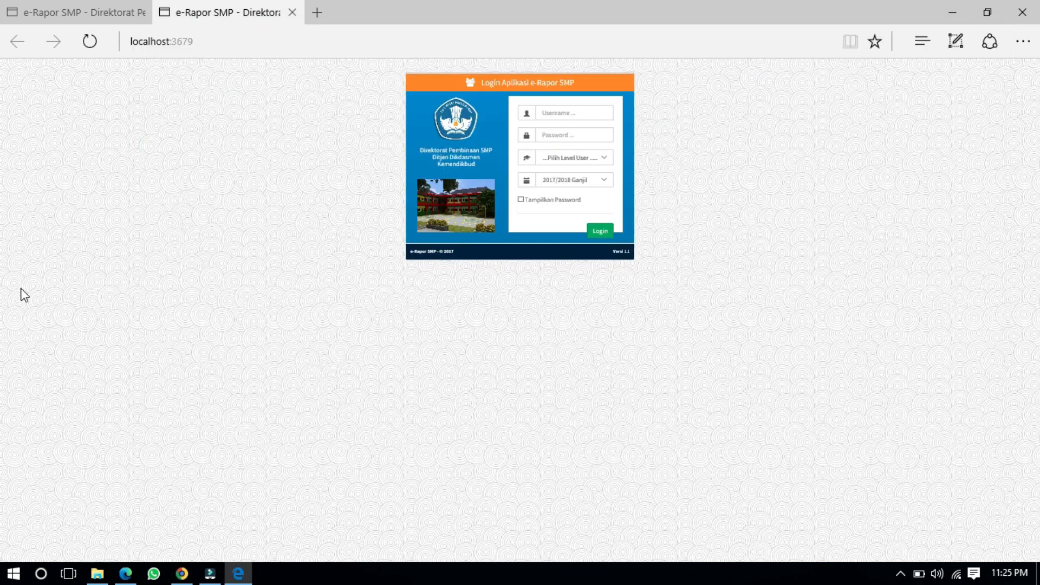
Step: Inspect the address bars of the localhost:2679 and localhost:3679 tabs
{"action": "left_click", "coordinate": [89, 15]}
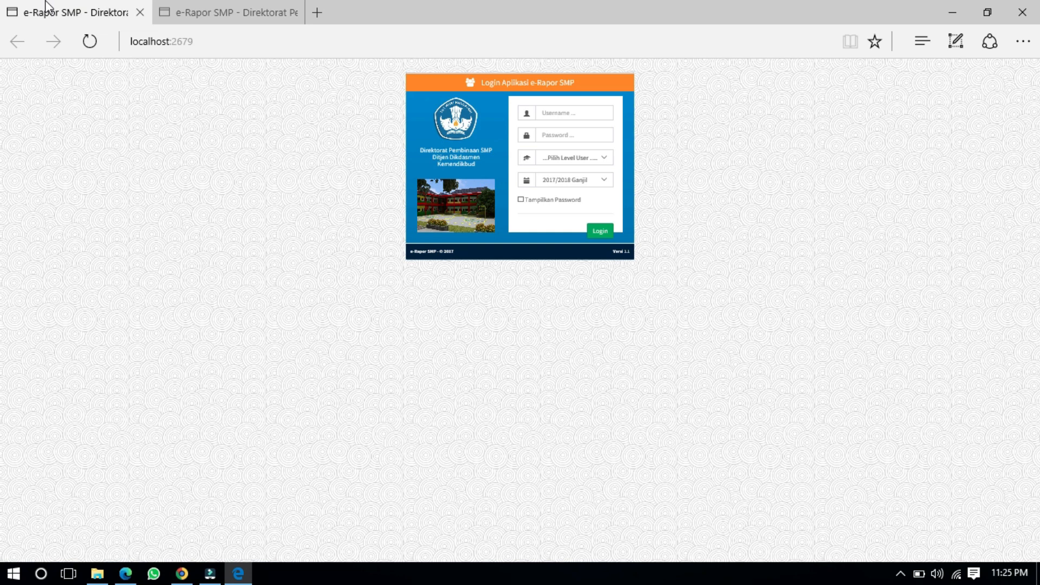
{"action": "left_click", "coordinate": [197, 46]}
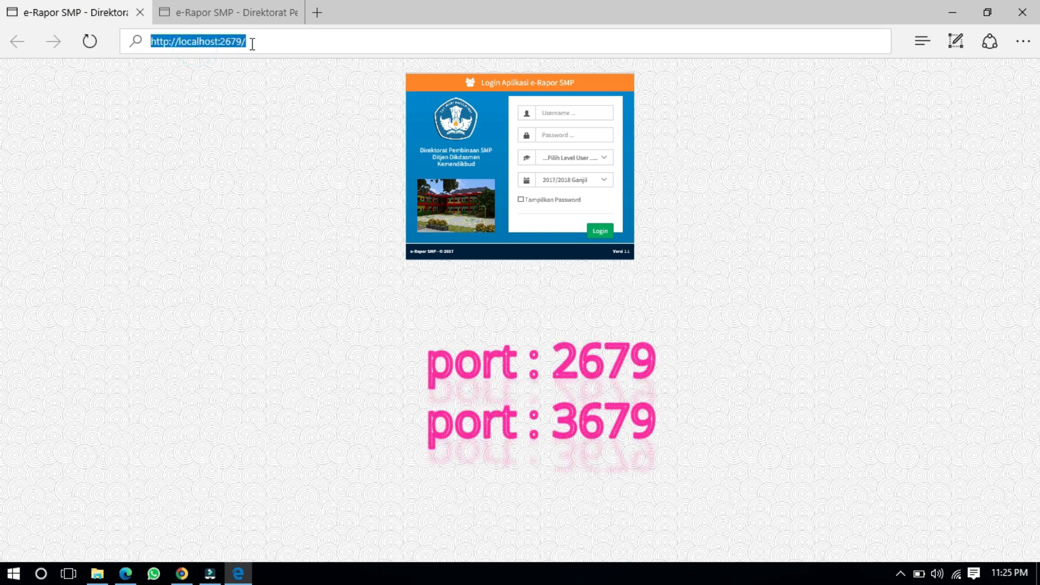
{"action": "left_click", "coordinate": [221, 206]}
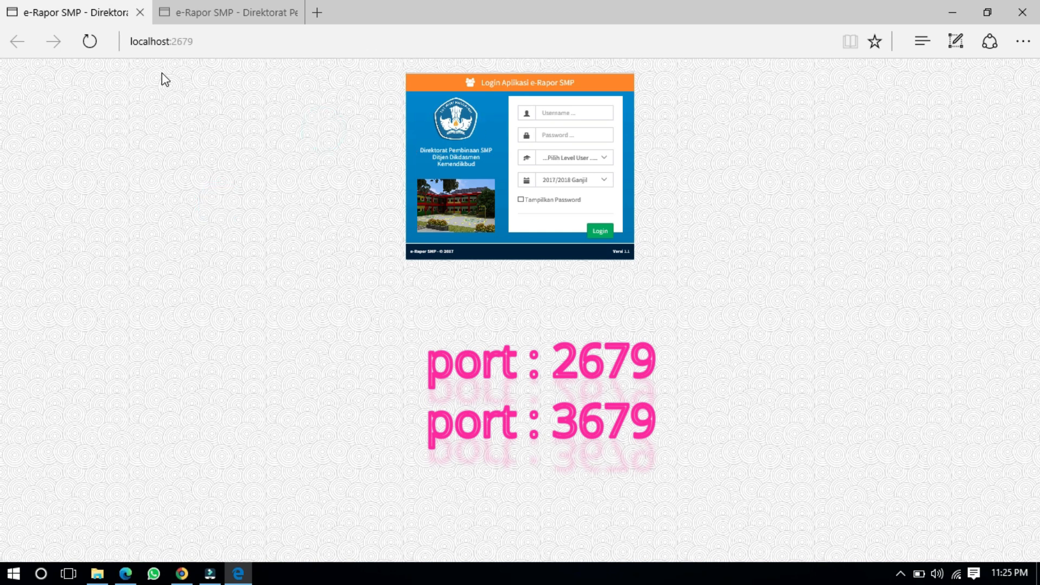
{"action": "left_click", "coordinate": [172, 14]}
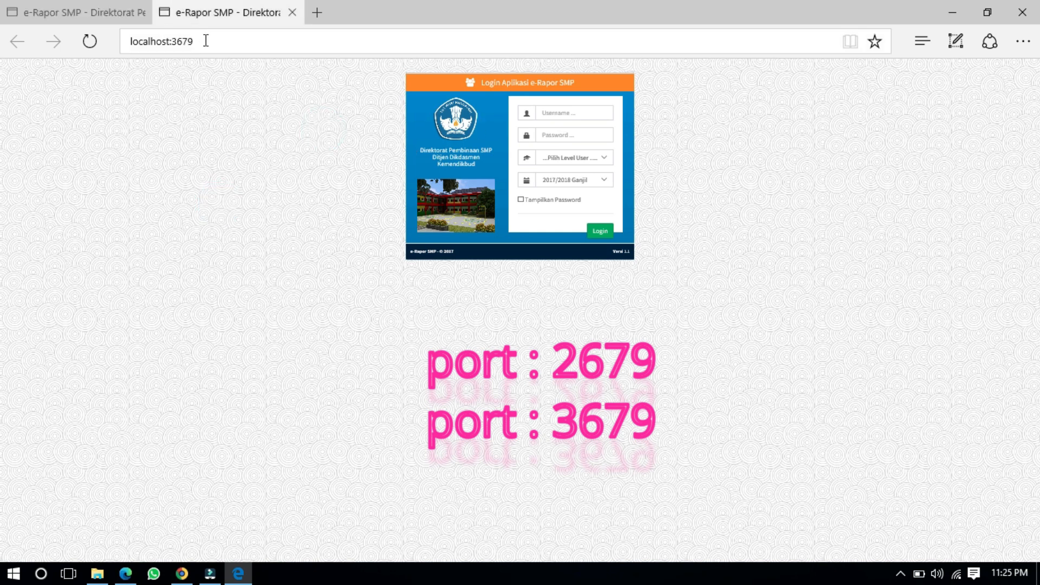
{"action": "left_click", "coordinate": [205, 41]}
{"action": "left_click", "coordinate": [106, 9]}
{"action": "left_click", "coordinate": [186, 7]}
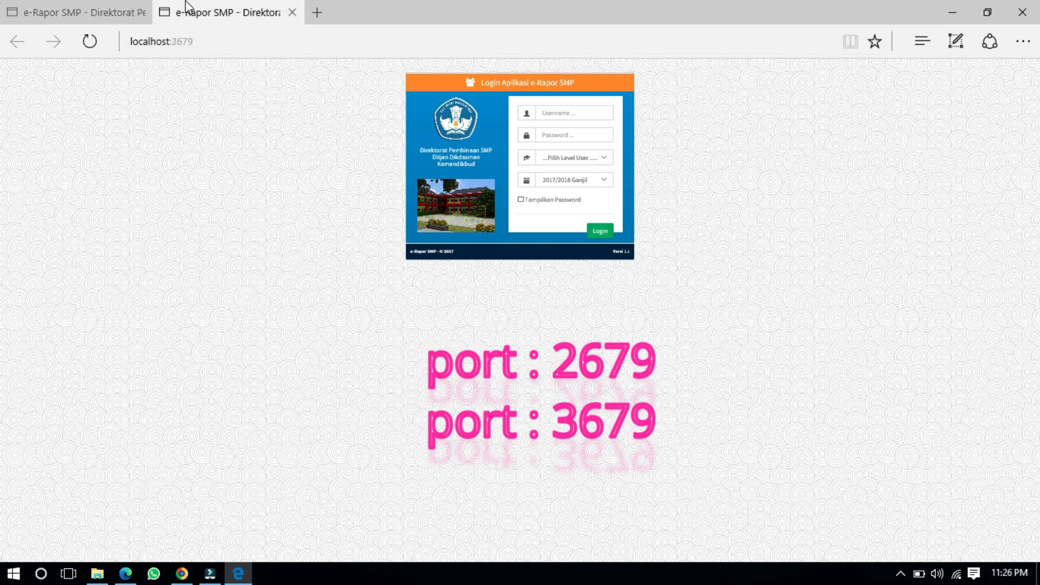
Step: Recheck both tab addresses, then bring the erapr smp folder back into view
{"action": "left_click", "coordinate": [112, 7]}
{"action": "left_click", "coordinate": [205, 47]}
{"action": "left_click", "coordinate": [256, 130]}
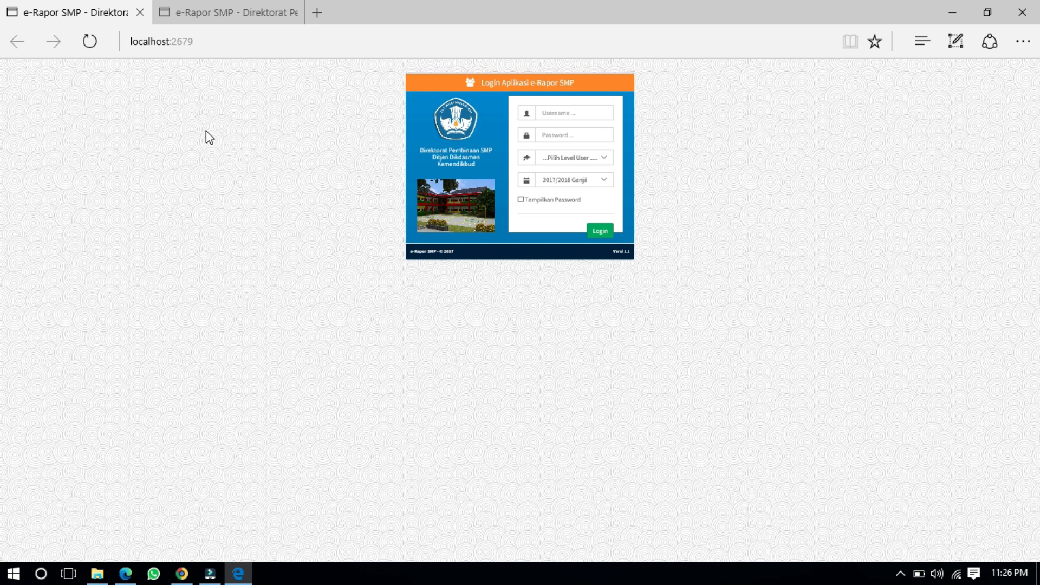
{"action": "left_click", "coordinate": [211, 42]}
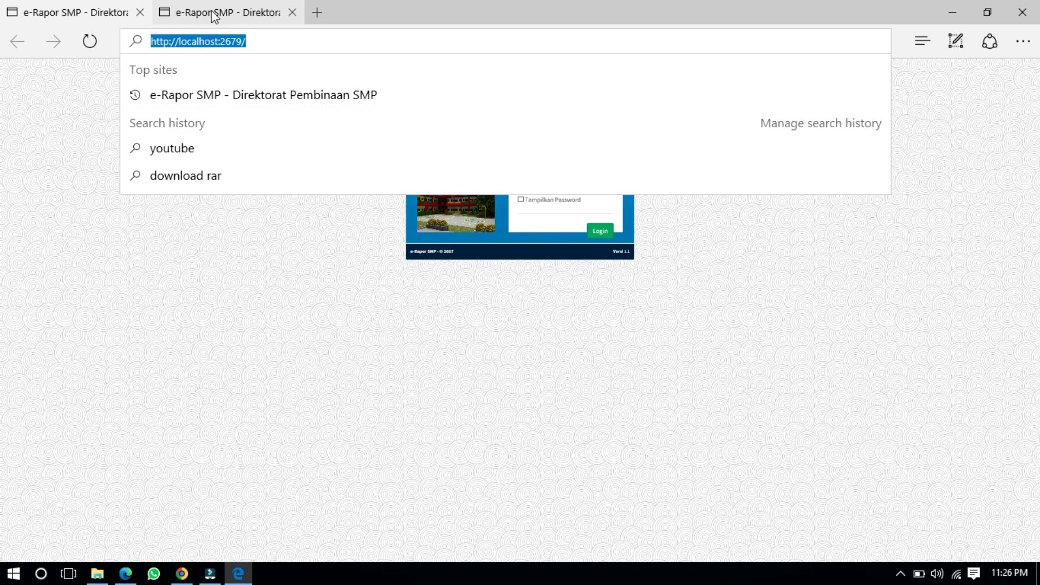
{"action": "left_click", "coordinate": [214, 12]}
{"action": "left_click", "coordinate": [205, 40]}
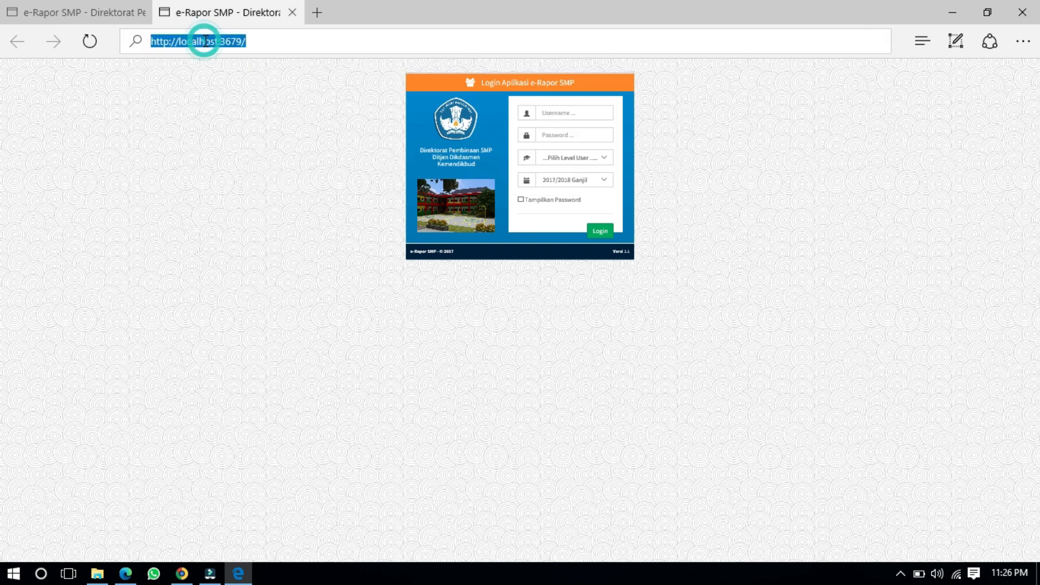
{"action": "left_click", "coordinate": [188, 297]}
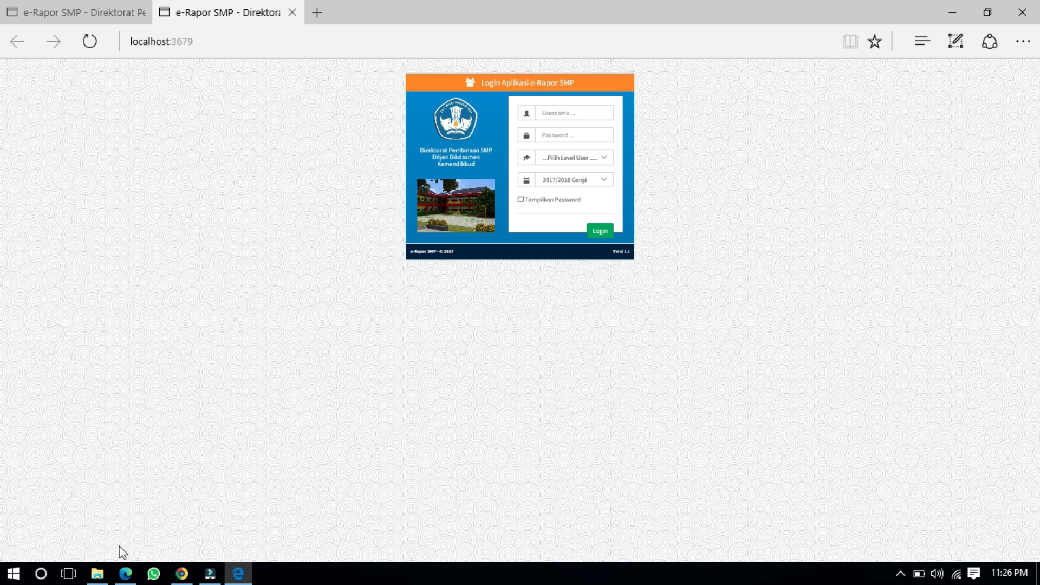
{"action": "left_click", "coordinate": [97, 574]}
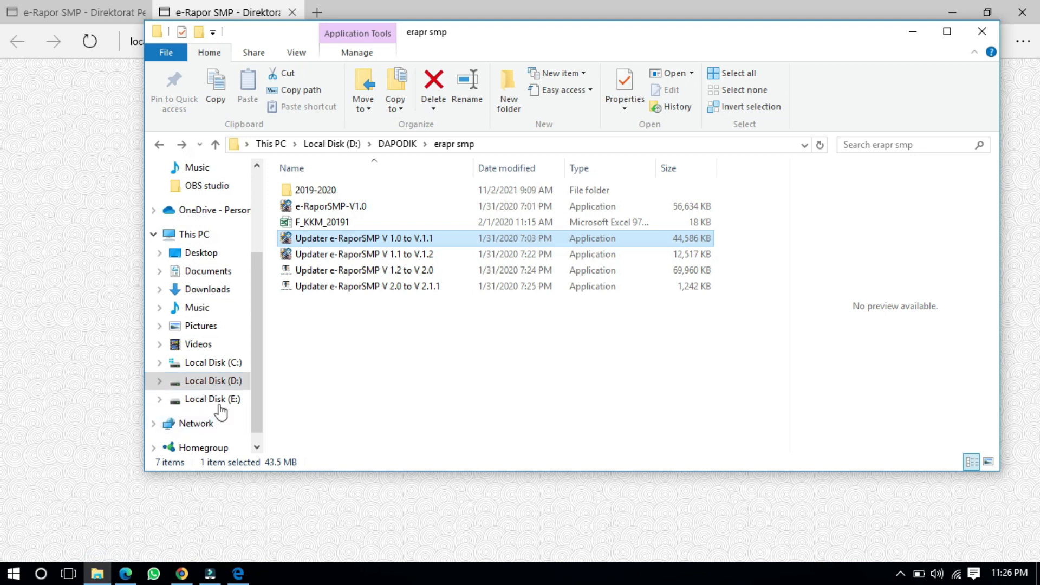
Step: Open Local Disk (C:), go back to the erapr smp folder, and switch to Edge
{"action": "left_click", "coordinate": [217, 362]}
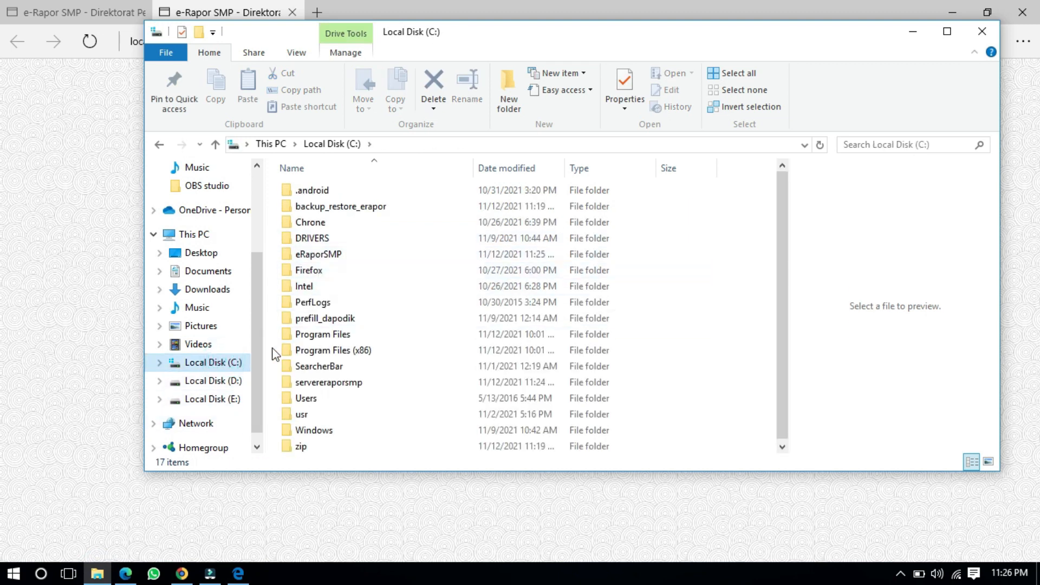
{"action": "left_click", "coordinate": [157, 143]}
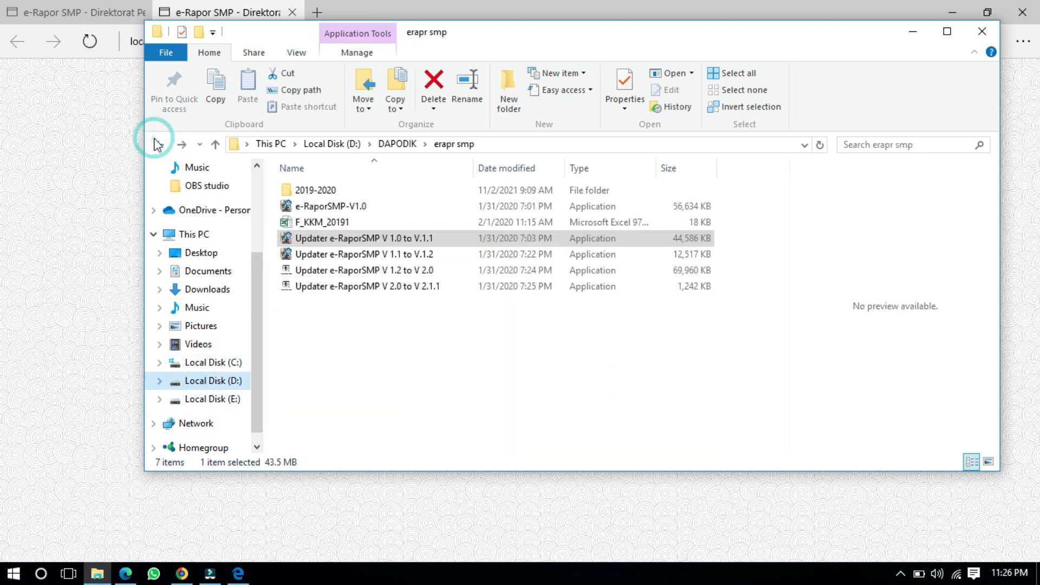
{"action": "left_click", "coordinate": [21, 164]}
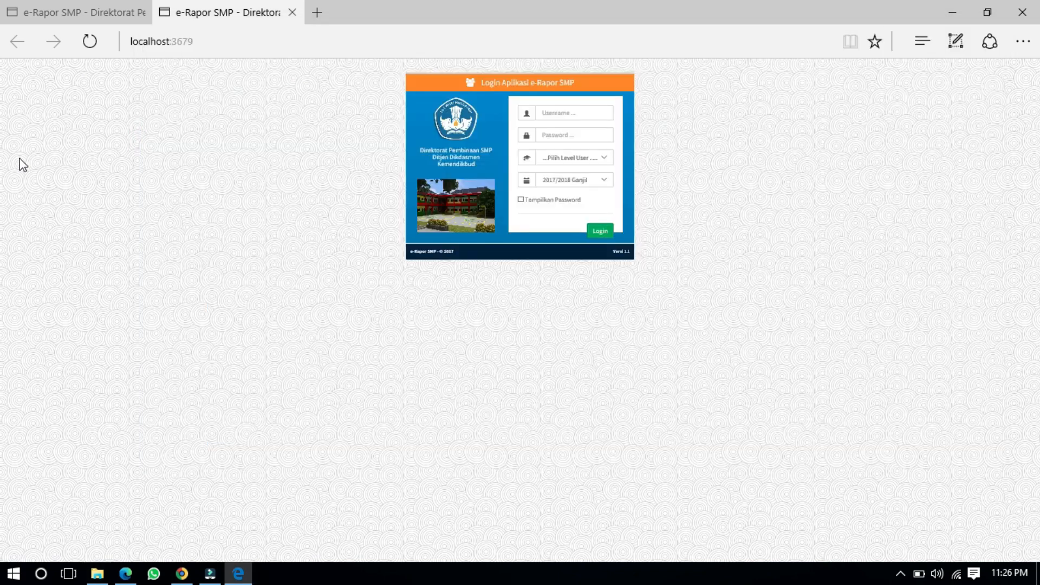
Step: Compare the localhost:3679 and localhost:2679 tab addresses, ending on the localhost:3679 login tab
{"action": "left_click", "coordinate": [204, 46]}
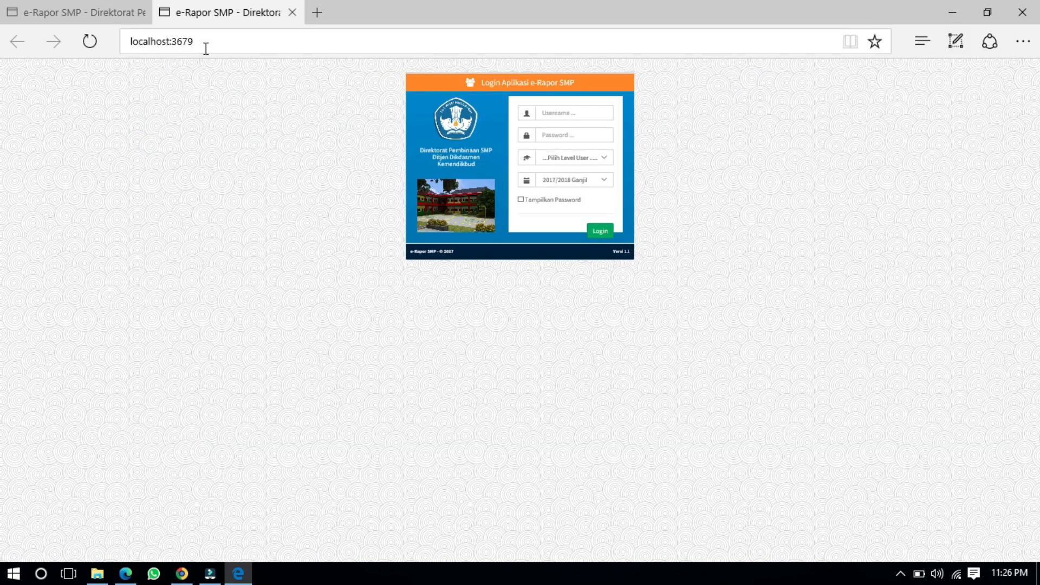
{"action": "left_click", "coordinate": [212, 45]}
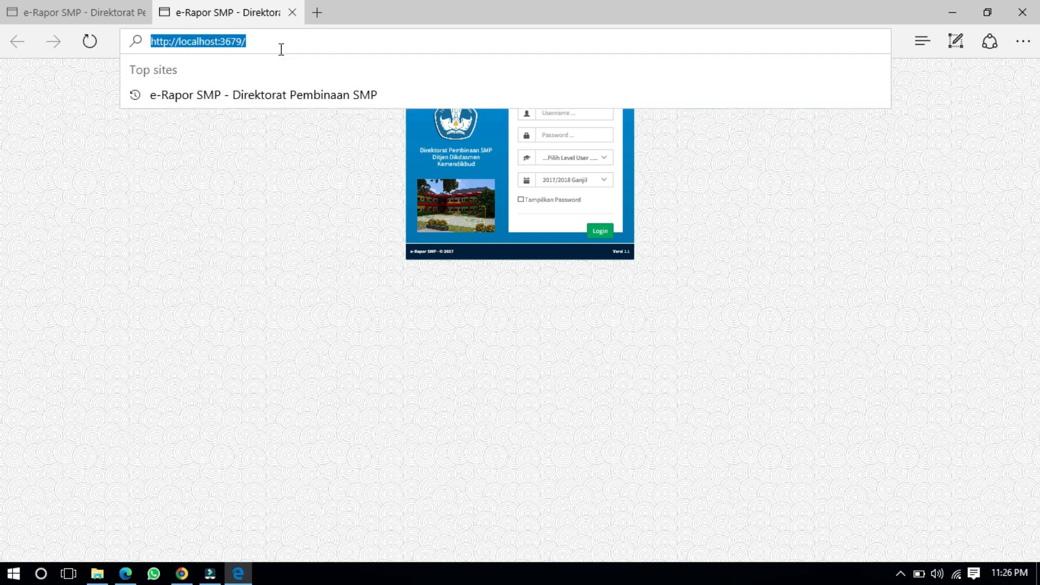
{"action": "left_click", "coordinate": [186, 224]}
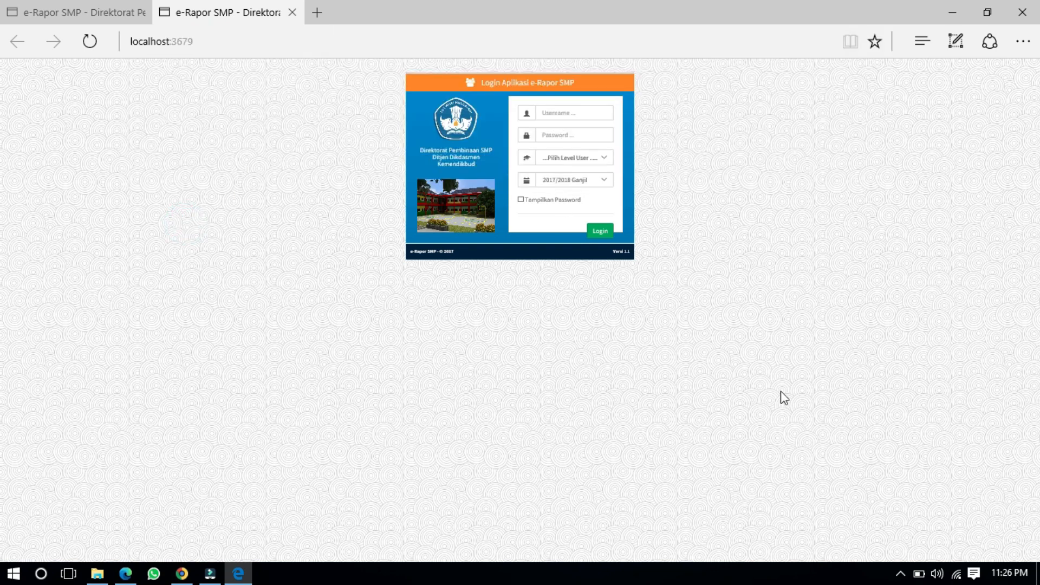
{"action": "left_click", "coordinate": [67, 16]}
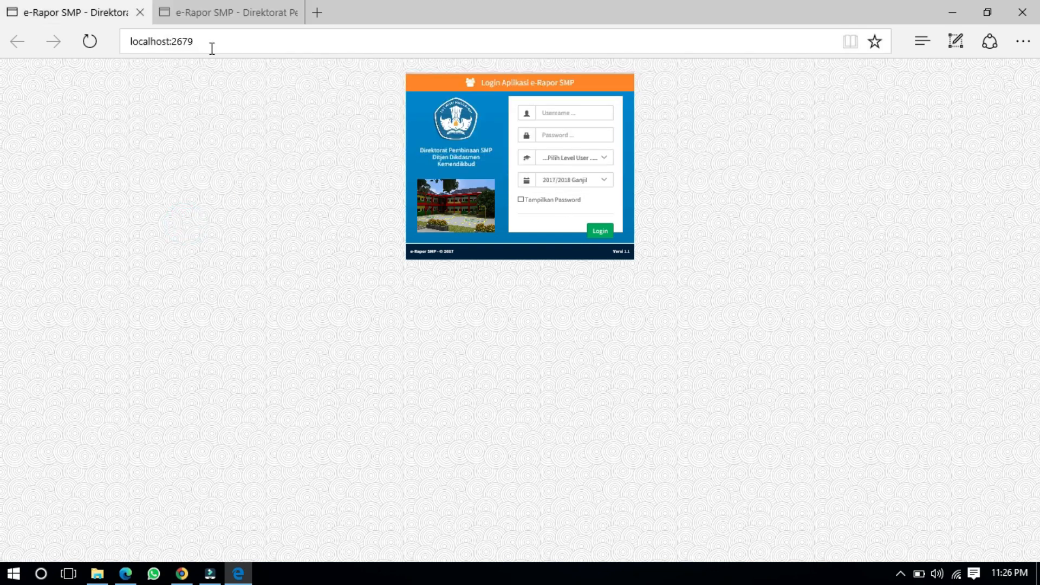
{"action": "left_click", "coordinate": [215, 42]}
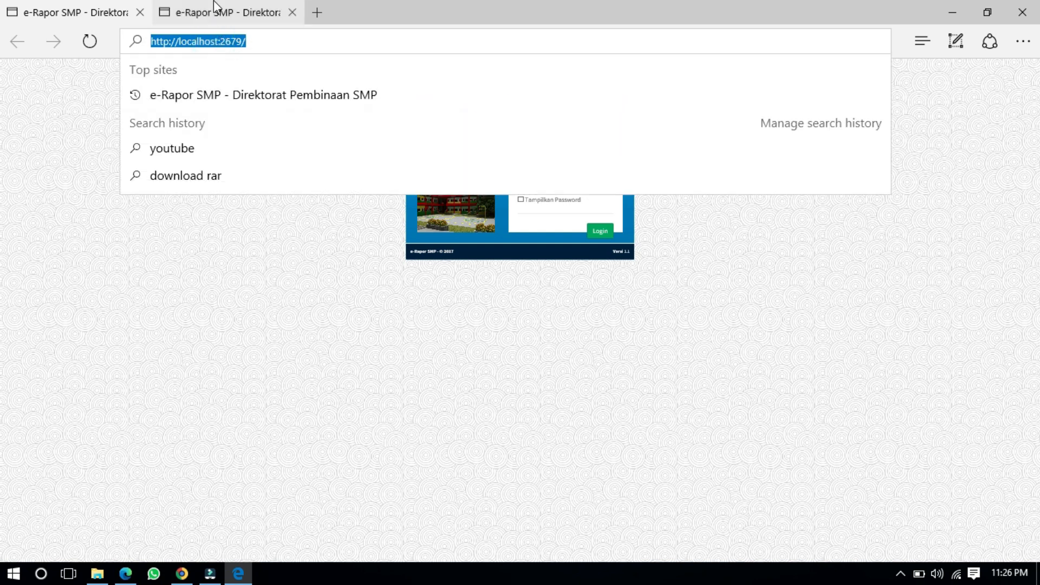
{"action": "left_click", "coordinate": [221, 16]}
{"action": "left_click", "coordinate": [216, 41]}
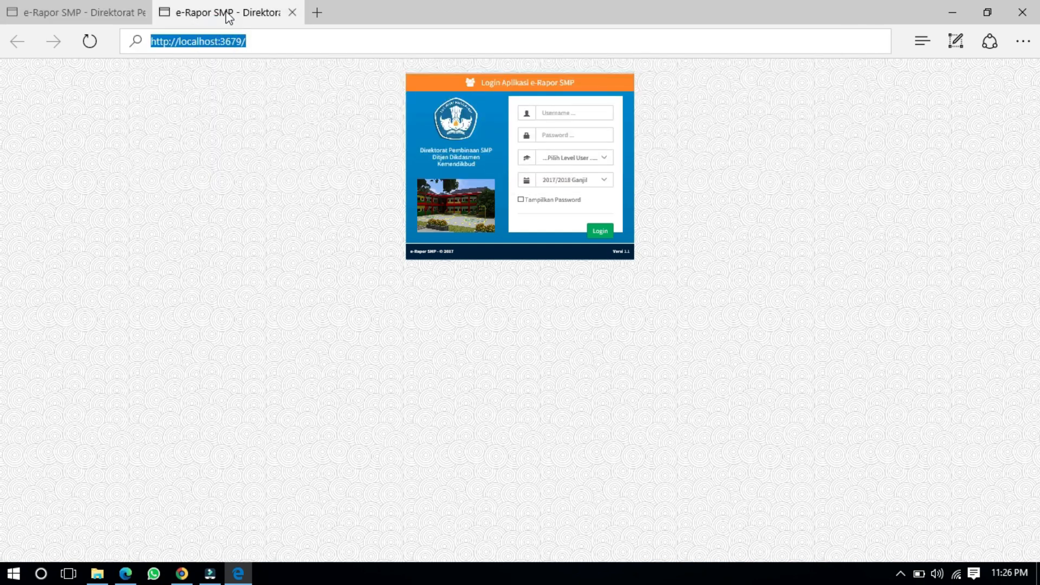
{"action": "left_click", "coordinate": [8, 182]}
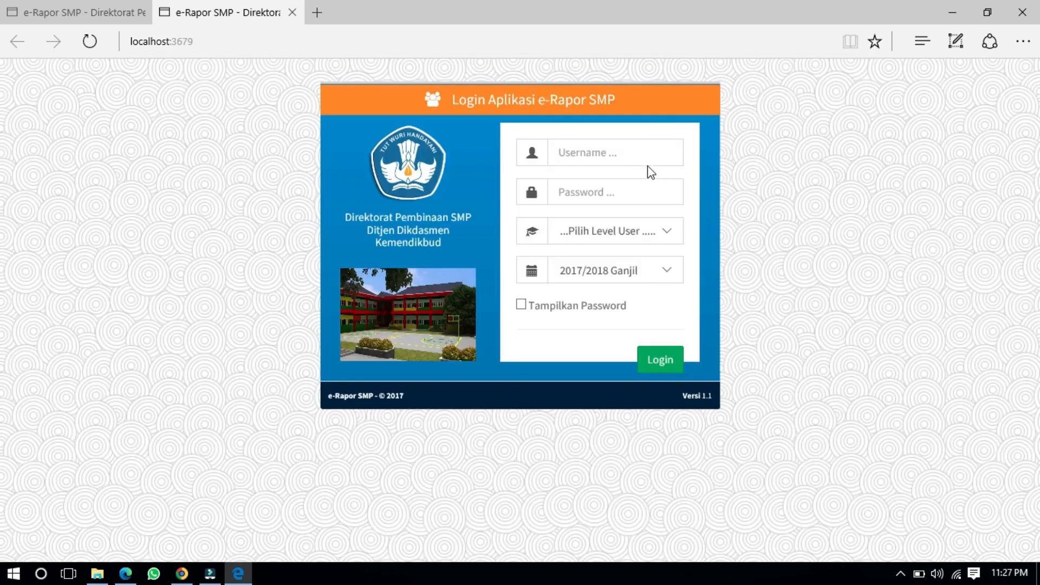
Step: Log in as Admin with semester 2017/2018 Ganjil, confirm v.1.1, then close that tab
{"action": "left_click", "coordinate": [645, 158]}
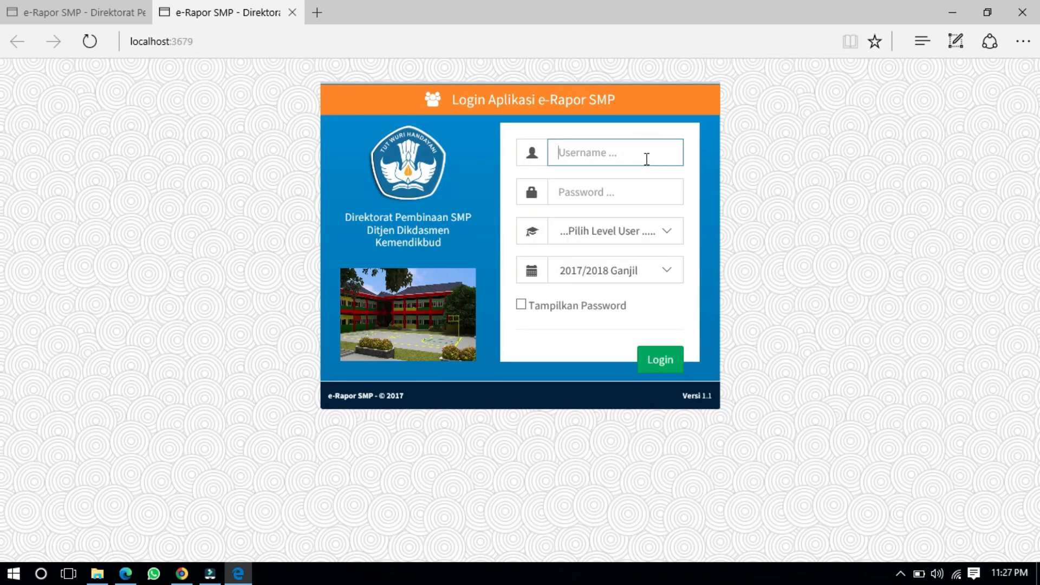
{"action": "type", "text": "admin"}
{"action": "key", "text": "Tab"}
{"action": "type", "text": "ad"}
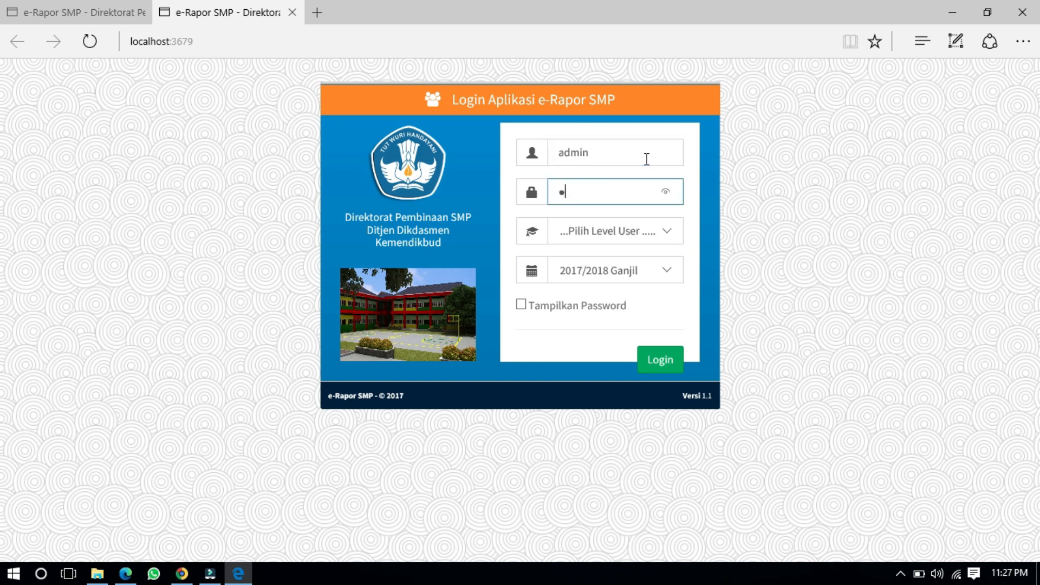
{"action": "type", "text": "••••••••"}
{"action": "left_click", "coordinate": [634, 233]}
{"action": "left_click", "coordinate": [631, 258]}
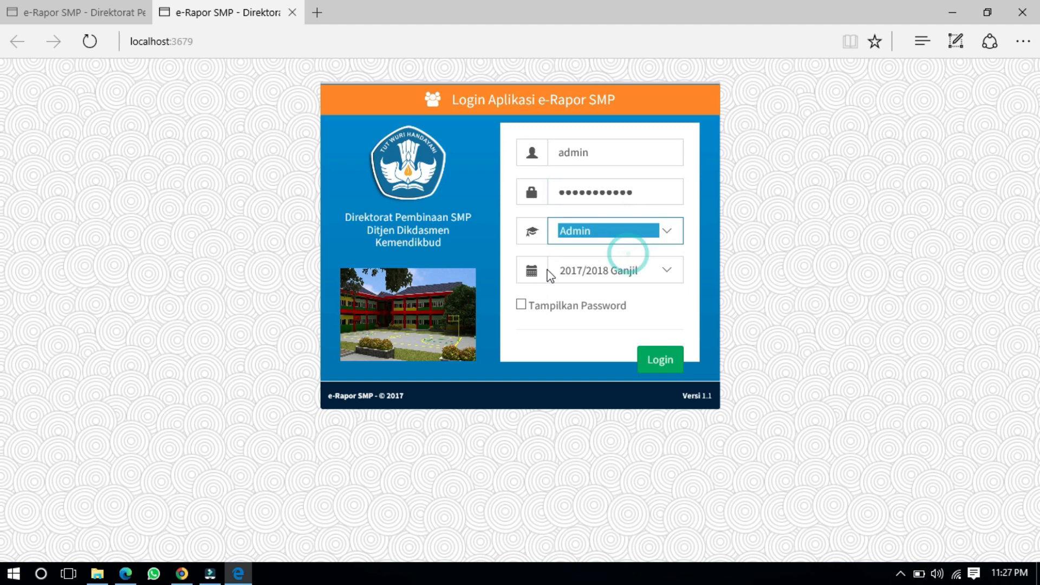
{"action": "left_click", "coordinate": [521, 305]}
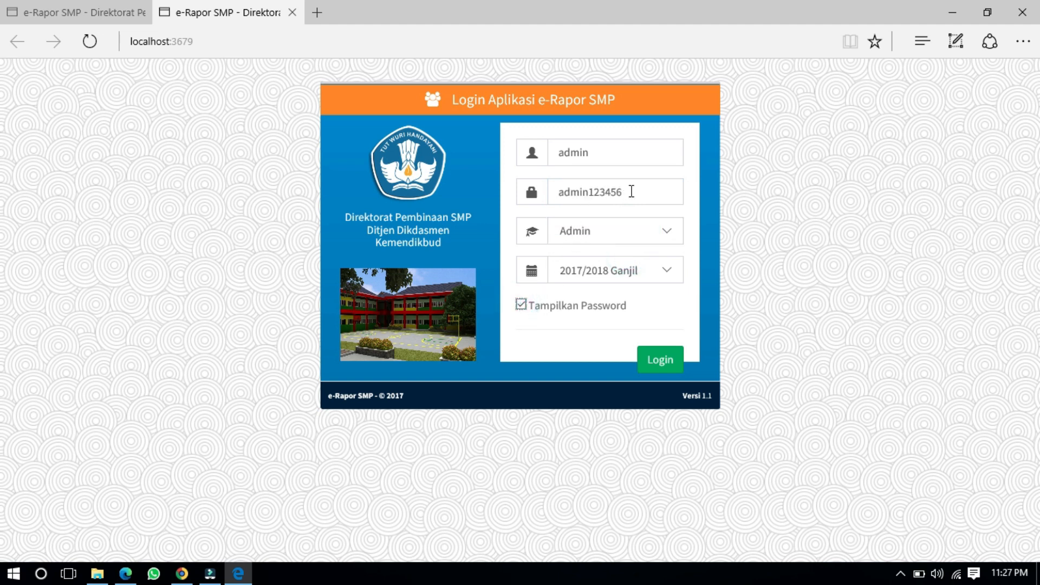
{"action": "left_click", "coordinate": [609, 272]}
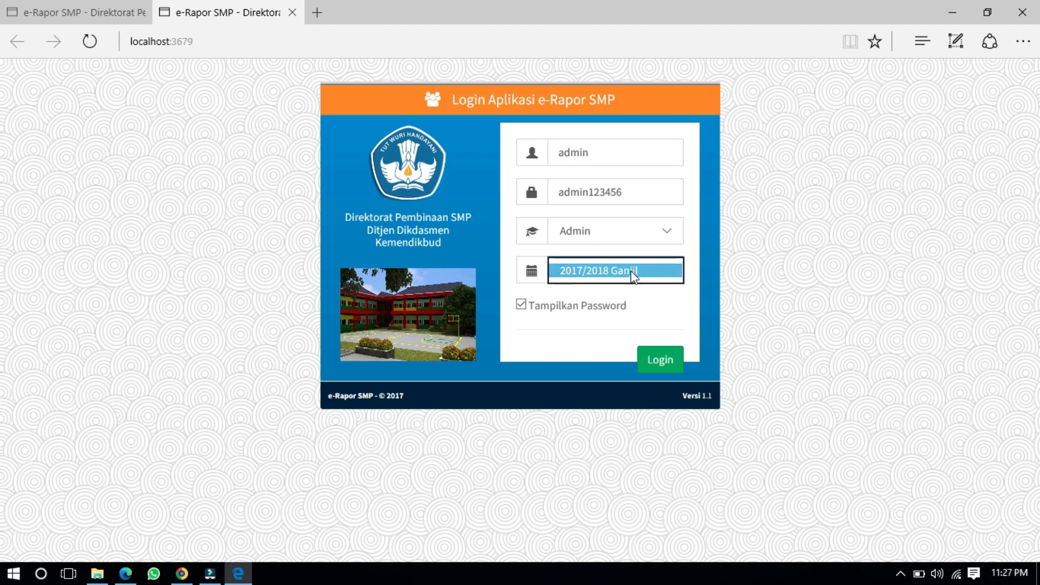
{"action": "left_click", "coordinate": [367, 167]}
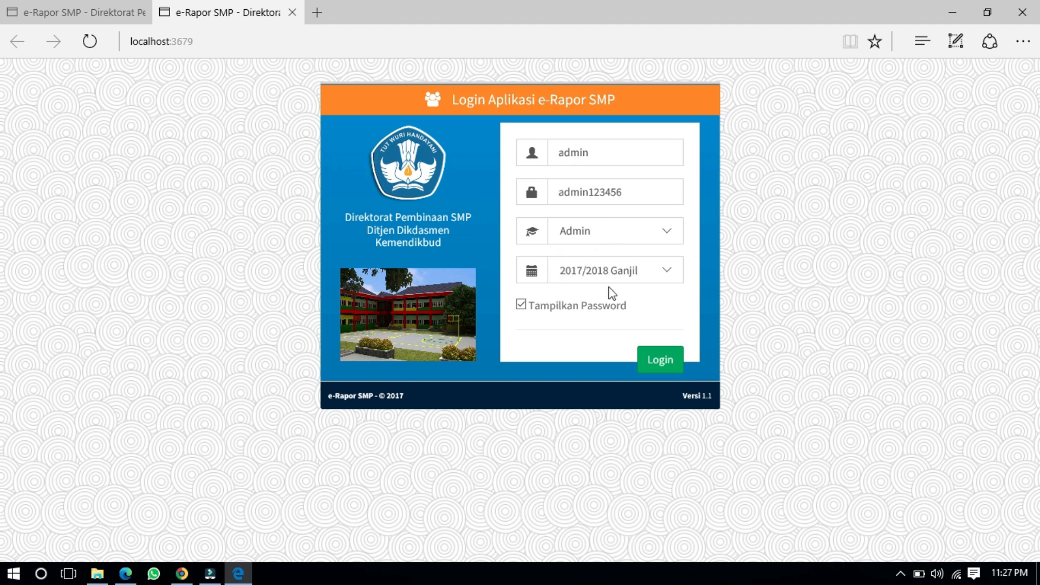
{"action": "left_click", "coordinate": [662, 361]}
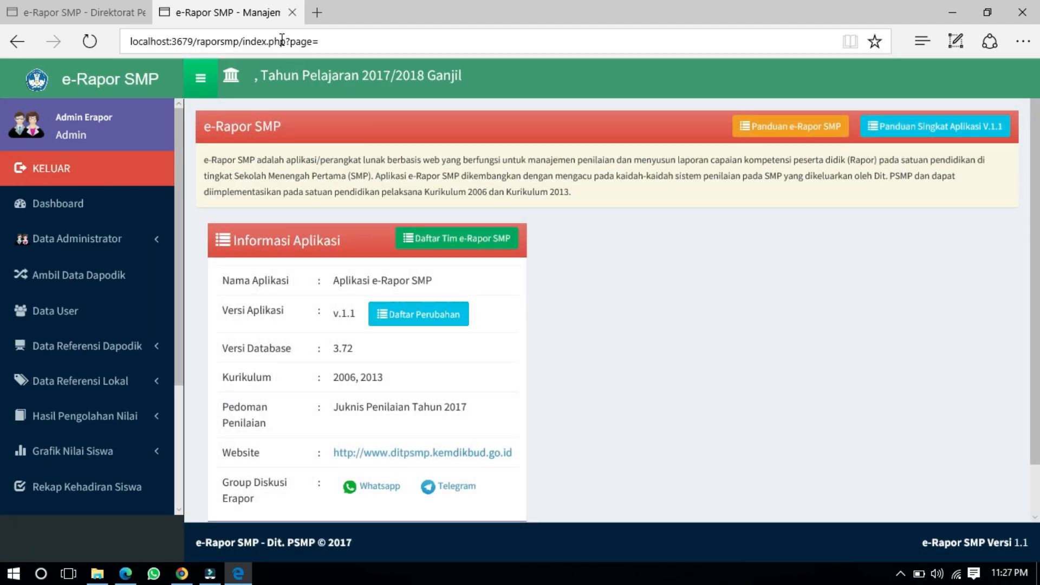
{"action": "left_click", "coordinate": [292, 12]}
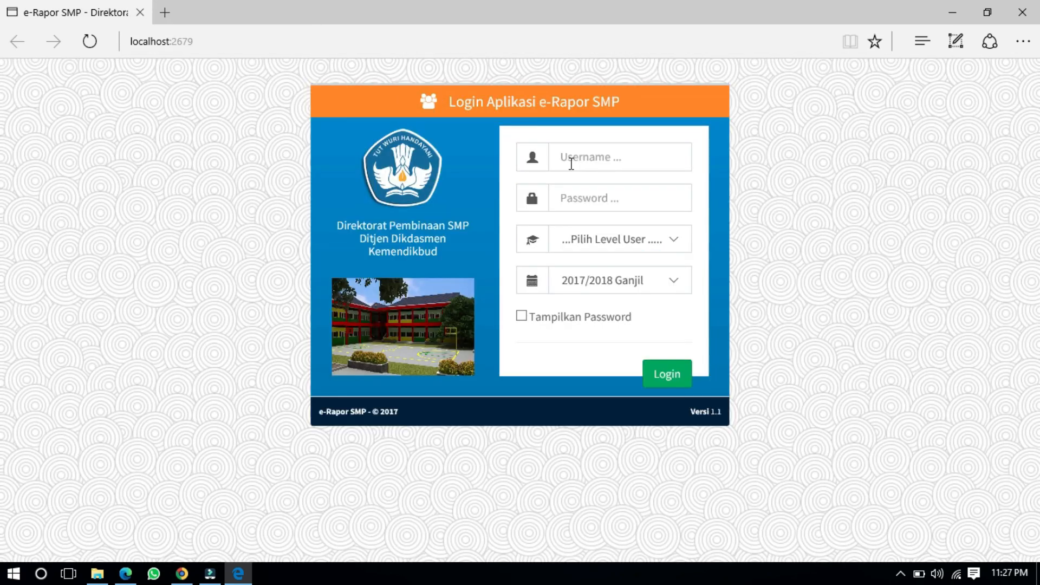
Step: Log in at localhost:2679 with the admin username, password and Admin level, reaching the v.1.1 dashboard
{"action": "left_click", "coordinate": [571, 160]}
{"action": "type", "text": "admin"}
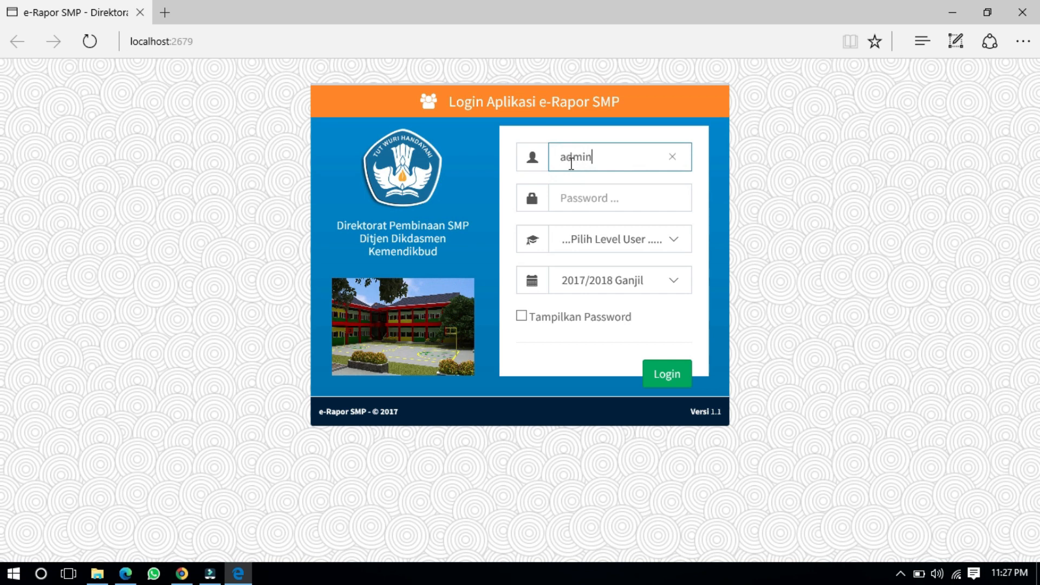
{"action": "key", "text": "Tab"}
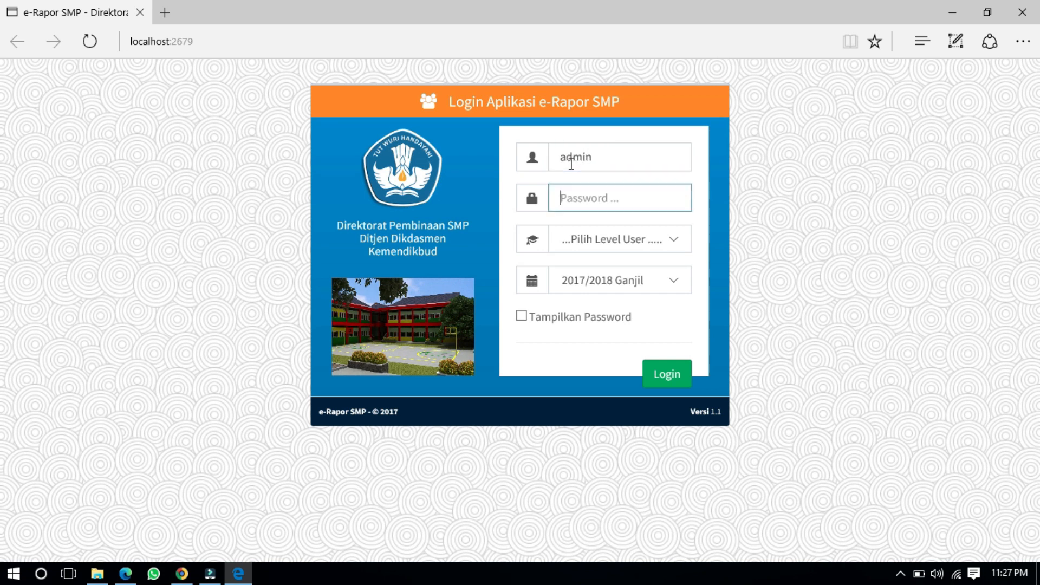
{"action": "type", "text": "admin••••••"}
{"action": "left_click", "coordinate": [594, 248]}
{"action": "left_click", "coordinate": [594, 268]}
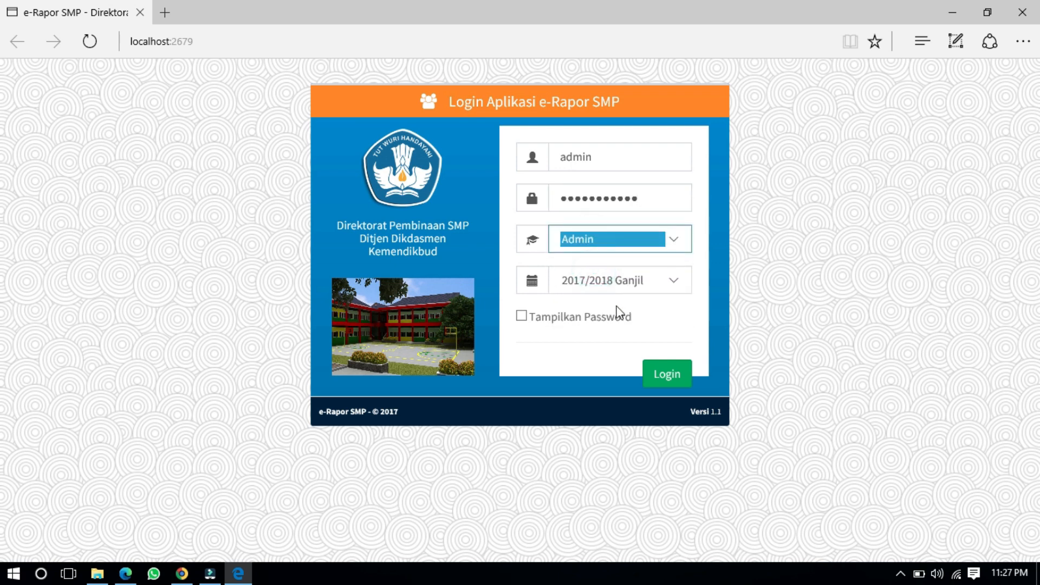
{"action": "left_click", "coordinate": [667, 382]}
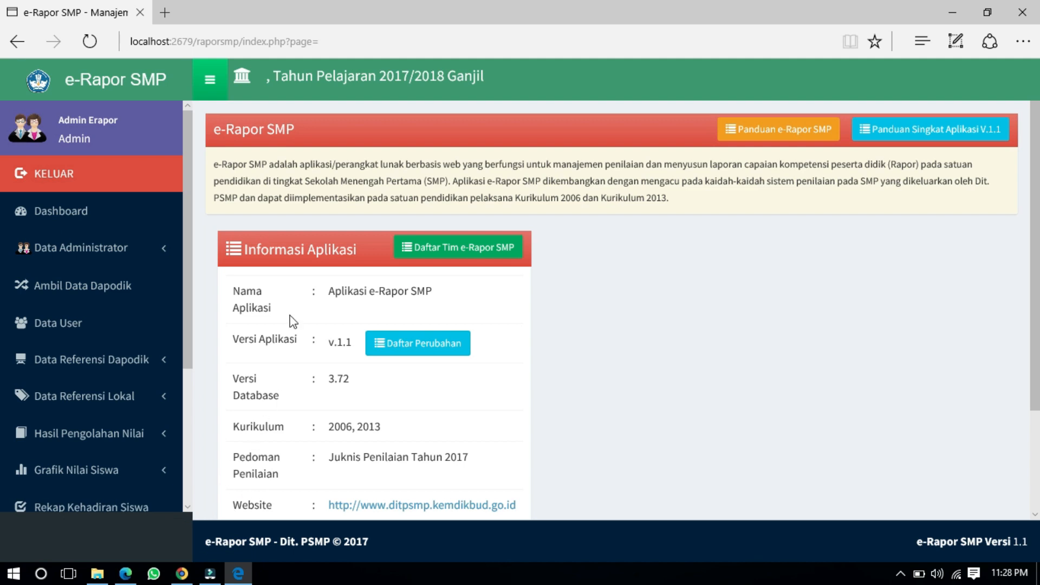
Step: Close Edge and run Updater e-RaporSMP V 1.1 to V.1.2 as administrator, approving UAC
{"action": "left_click", "coordinate": [141, 14]}
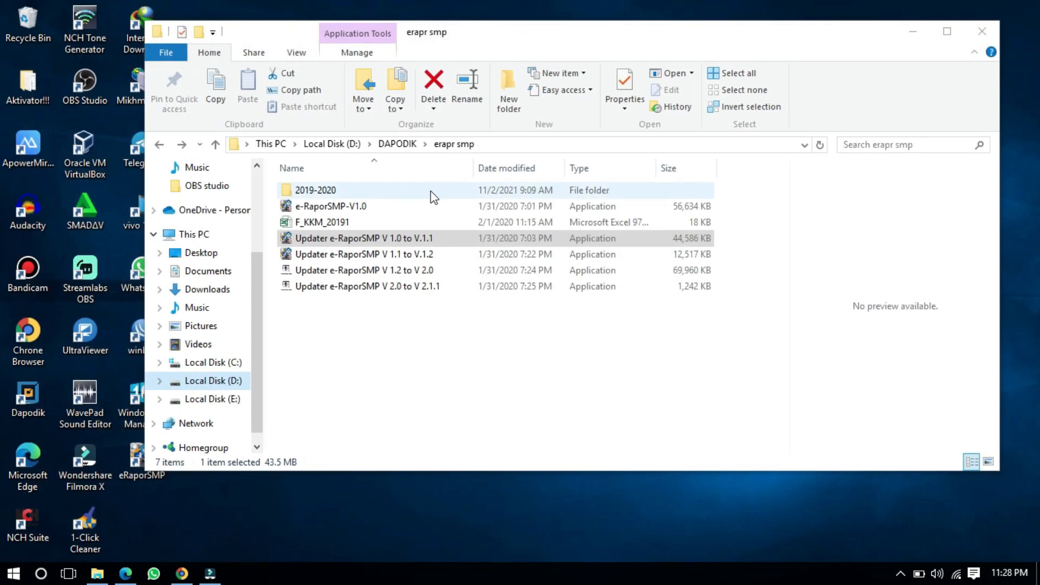
{"action": "left_click", "coordinate": [350, 255]}
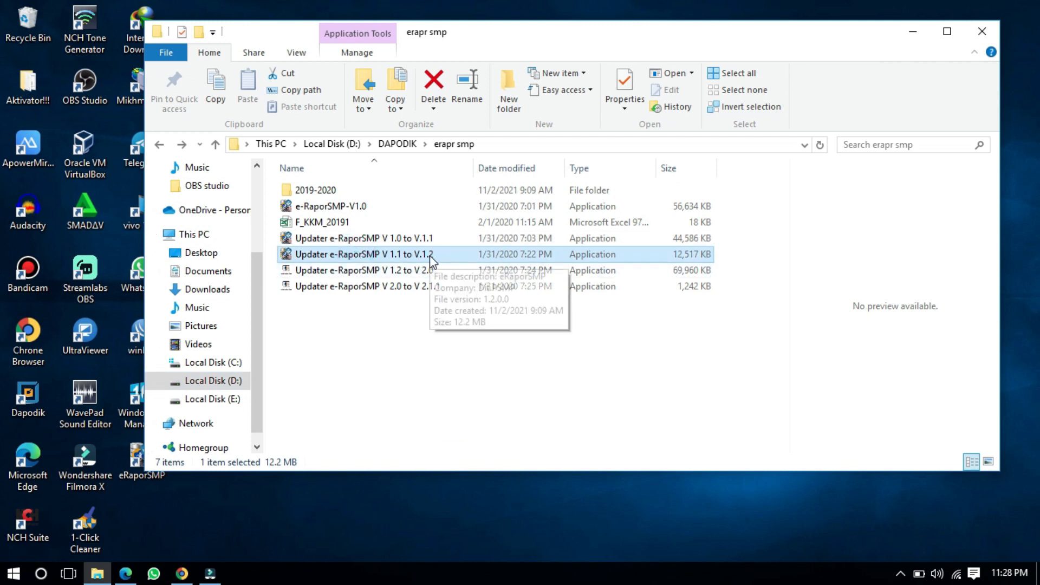
{"action": "right_click", "coordinate": [445, 262]}
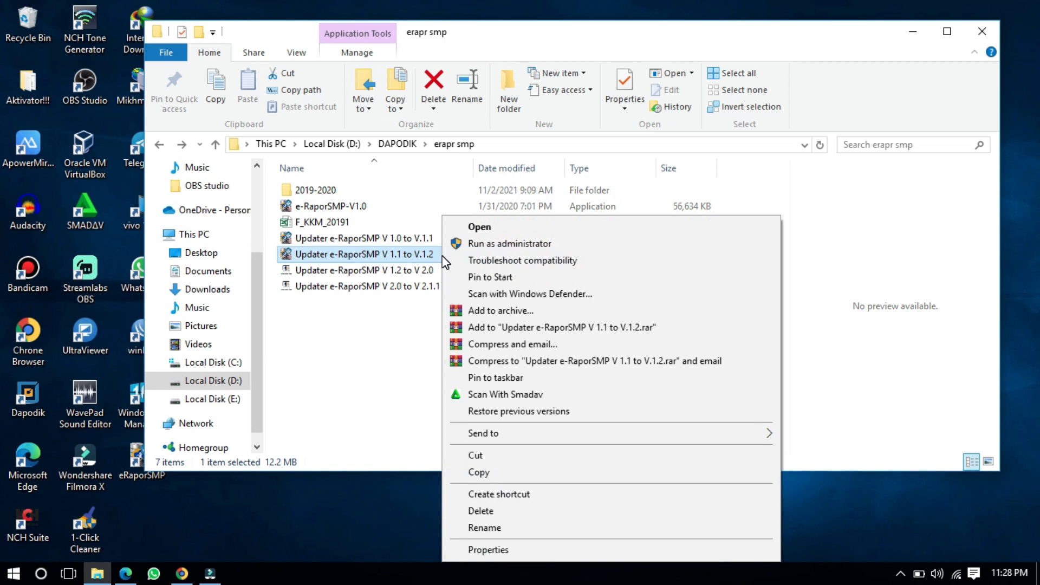
{"action": "left_click", "coordinate": [464, 249]}
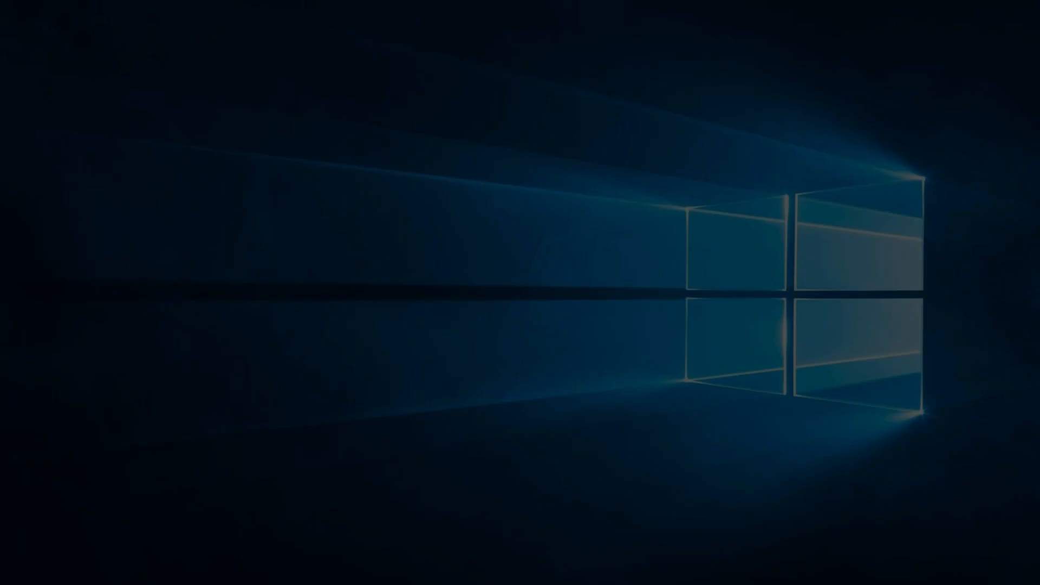
{"action": "left_click", "coordinate": [575, 309]}
Step: Accept the licence with 'Saya setuju' and step through the installer to Pasang
{"action": "left_click", "coordinate": [611, 409]}
{"action": "left_click", "coordinate": [410, 365]}
{"action": "left_click", "coordinate": [607, 413]}
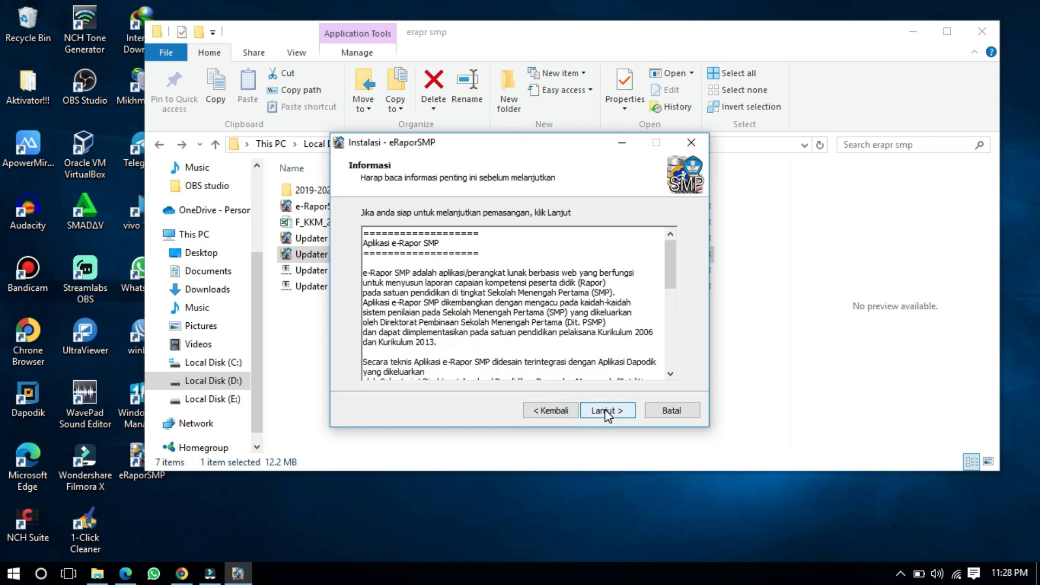
{"action": "left_click", "coordinate": [607, 413]}
{"action": "left_click", "coordinate": [607, 412]}
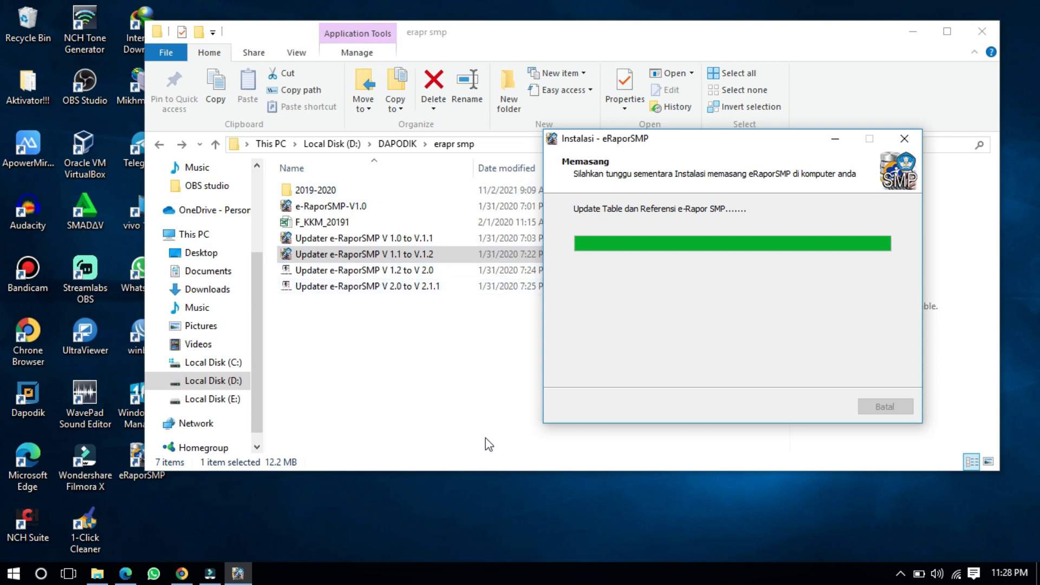
Step: Refresh the desktop twice while the update installs
{"action": "right_click", "coordinate": [497, 506]}
{"action": "left_click", "coordinate": [525, 372]}
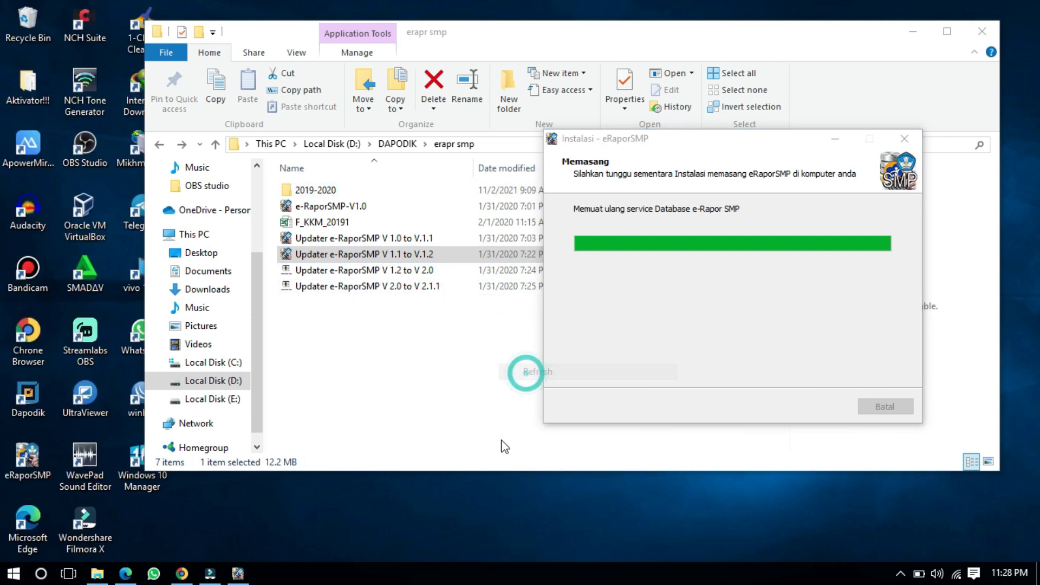
{"action": "right_click", "coordinate": [493, 508]}
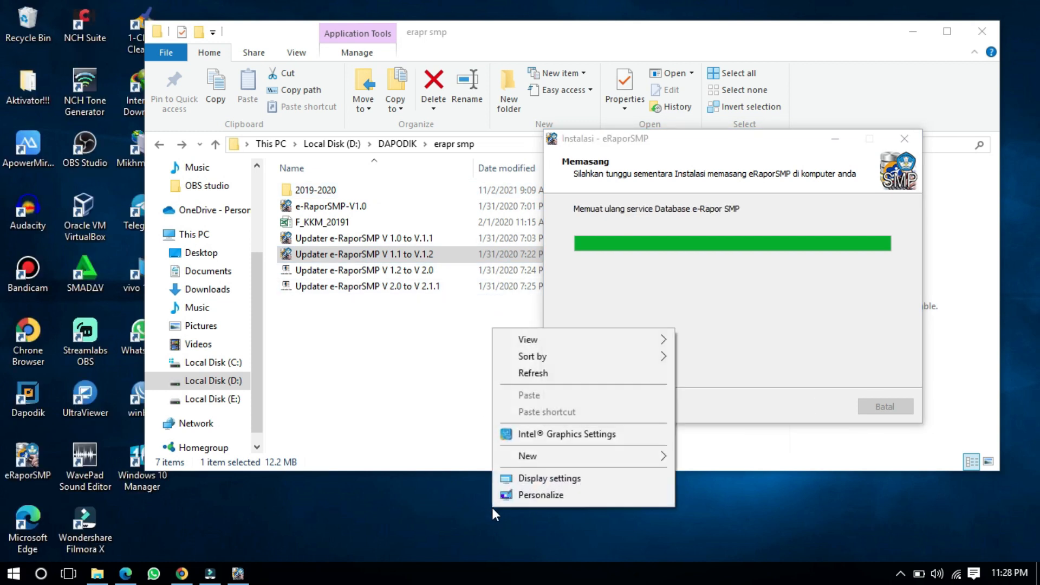
{"action": "left_click", "coordinate": [518, 372]}
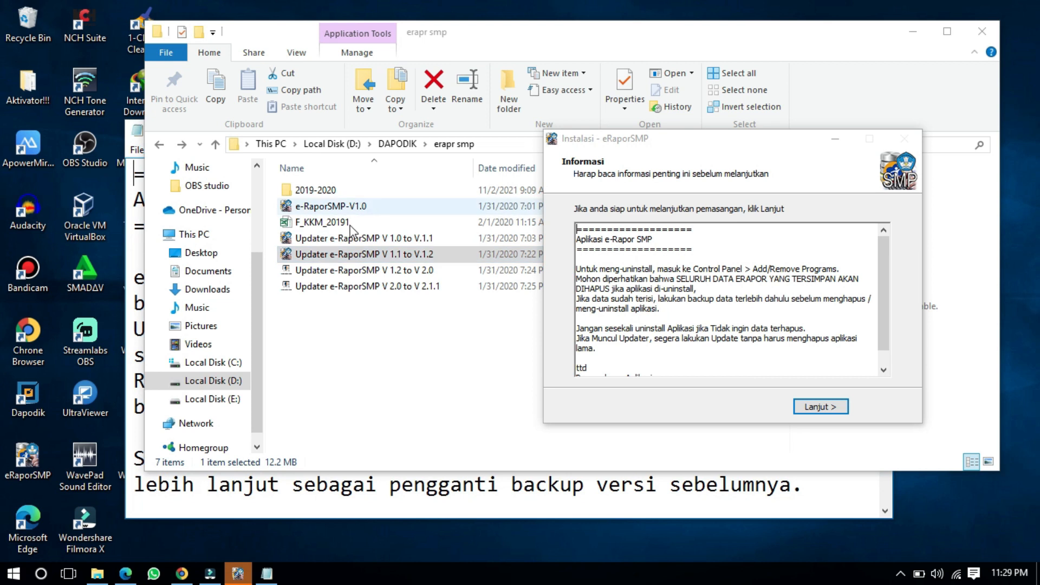
Step: Close the Bacadulu notes, pass the Informasi page, and finish with Selesai to launch e-Rapor
{"action": "left_click", "coordinate": [429, 506]}
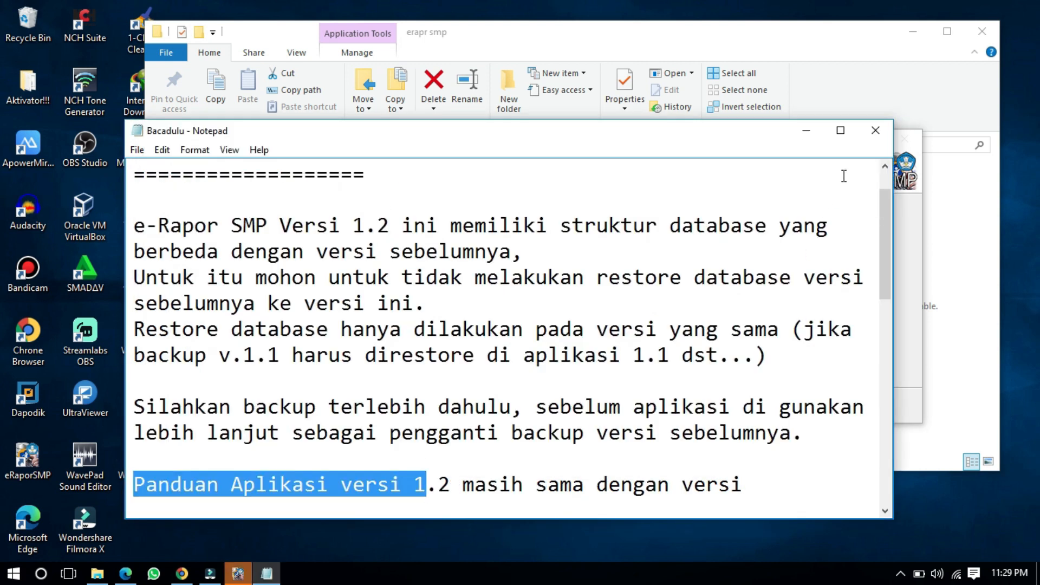
{"action": "left_click", "coordinate": [875, 130]}
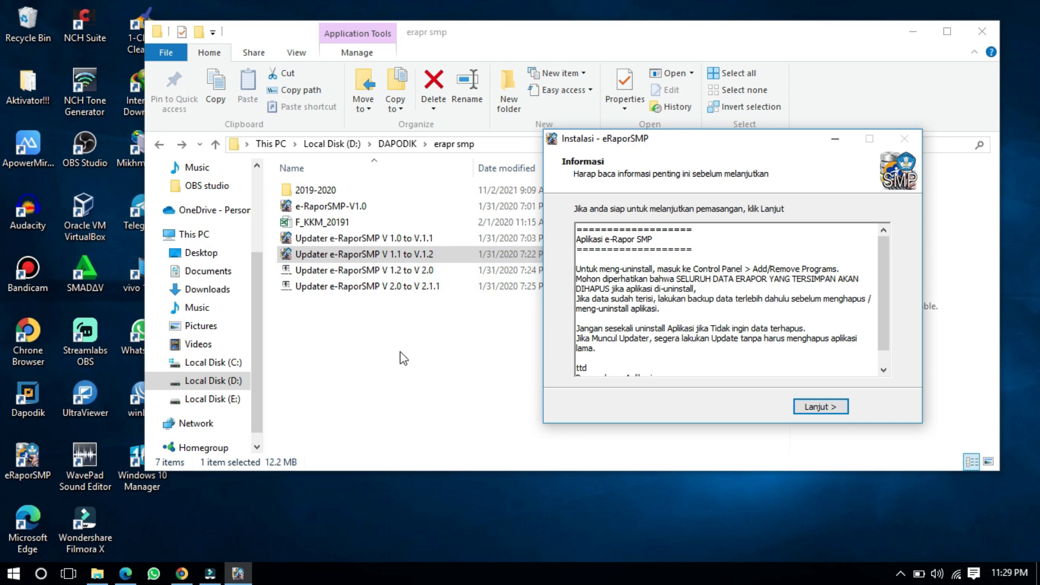
{"action": "left_click", "coordinate": [798, 406]}
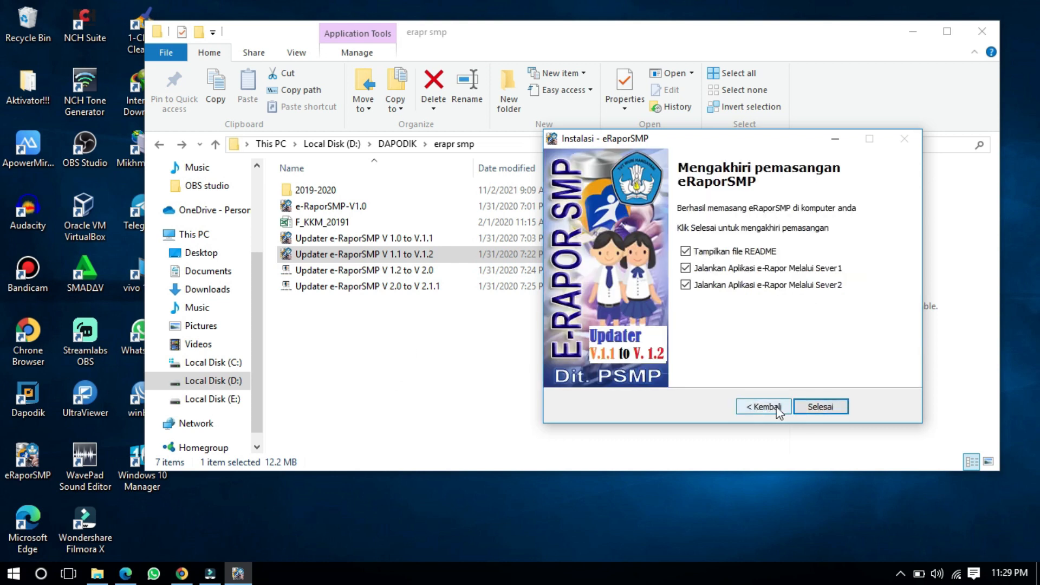
{"action": "left_click", "coordinate": [813, 407]}
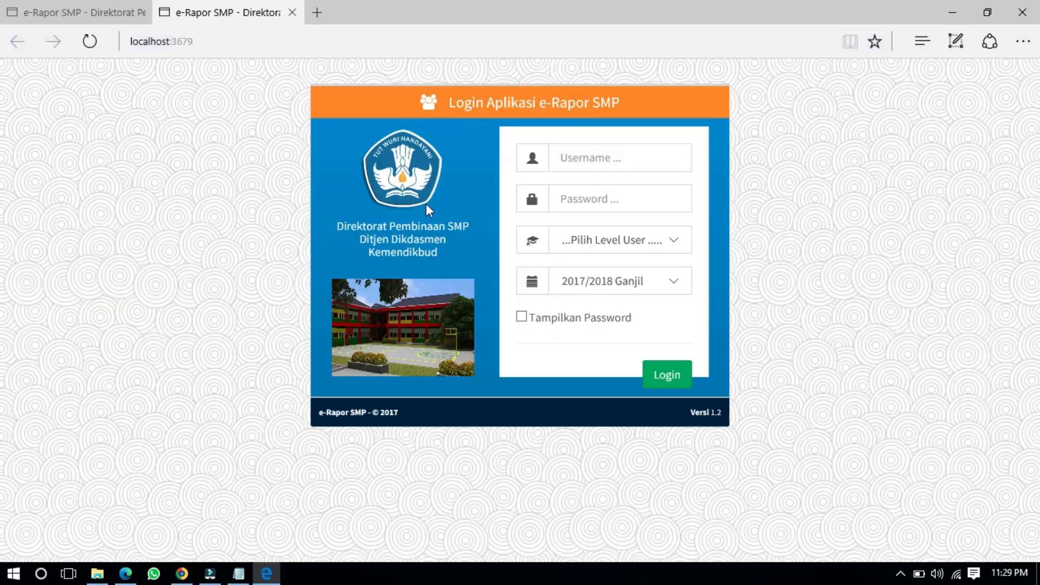
Step: Switch to the localhost:2679 e-Rapor SMP login tab
{"action": "left_click", "coordinate": [200, 52]}
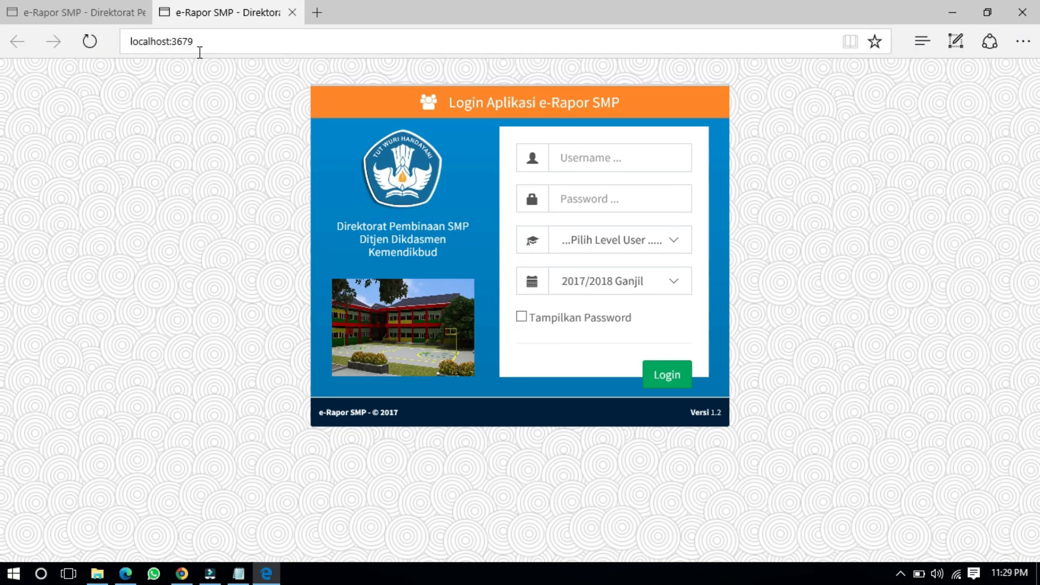
{"action": "left_click", "coordinate": [84, 10]}
{"action": "left_click", "coordinate": [117, 41]}
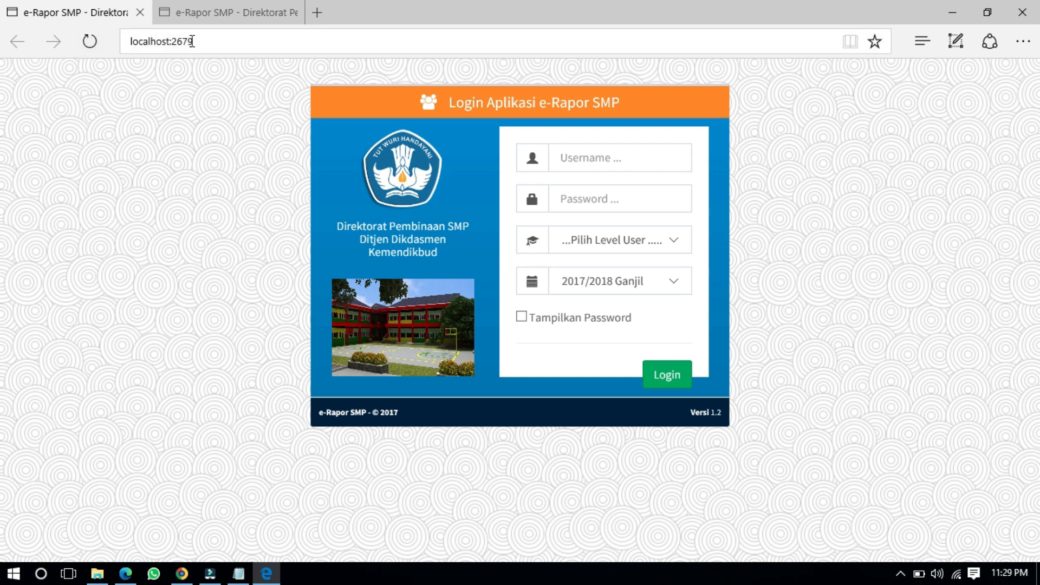
{"action": "left_click", "coordinate": [227, 78]}
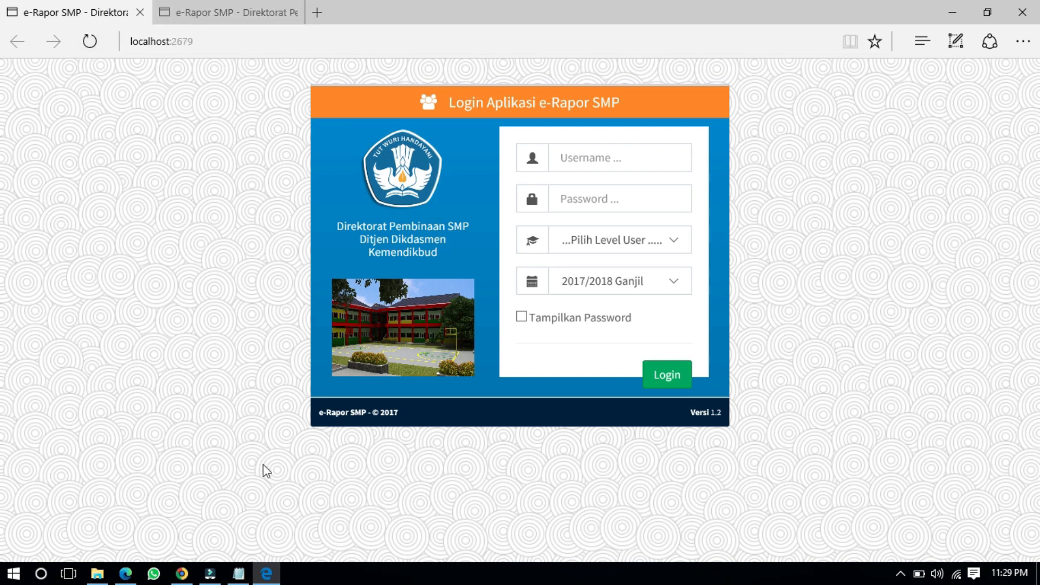
Step: Close the Readme notes and return to the e-Rapor SMP Versi 1.2 login page's username field
{"action": "left_click", "coordinate": [238, 574]}
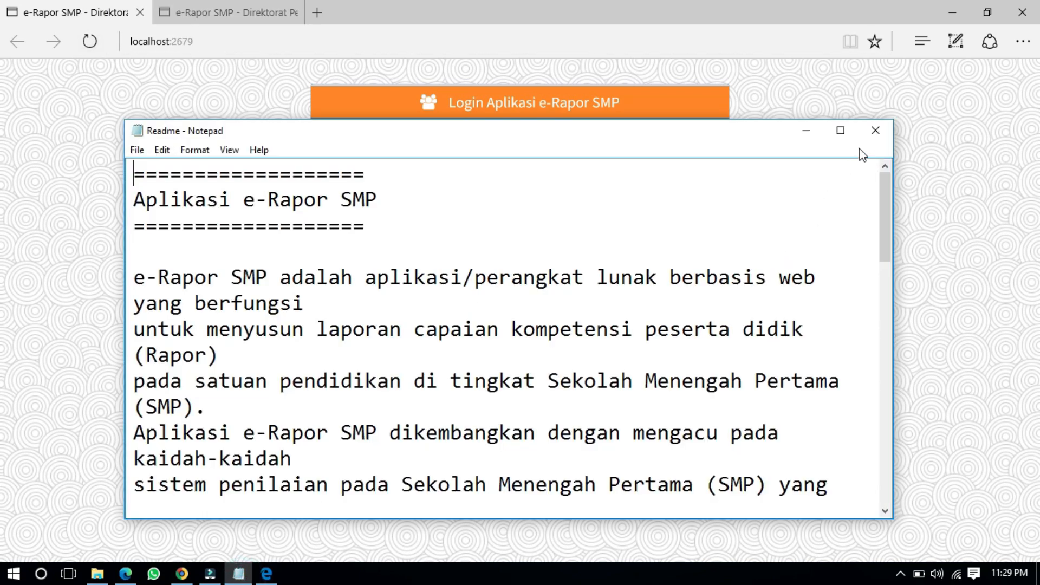
{"action": "left_click", "coordinate": [876, 130]}
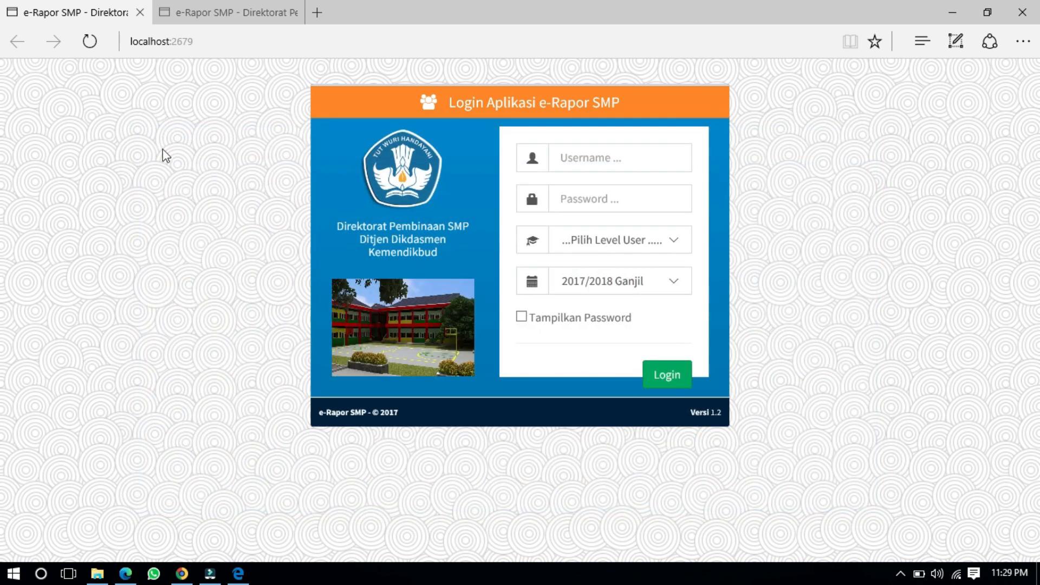
{"action": "left_click", "coordinate": [101, 573]}
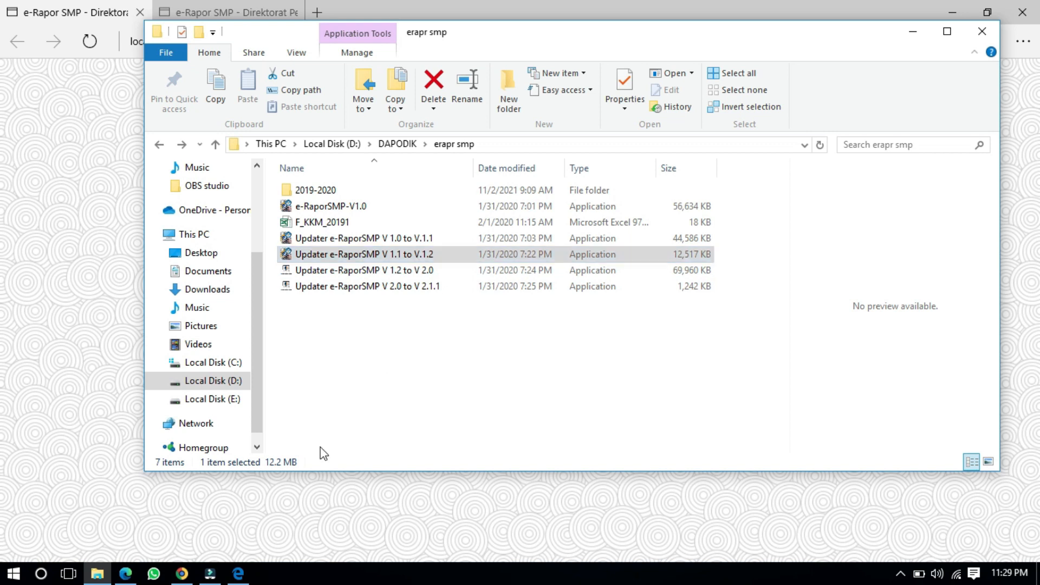
{"action": "left_click", "coordinate": [245, 580]}
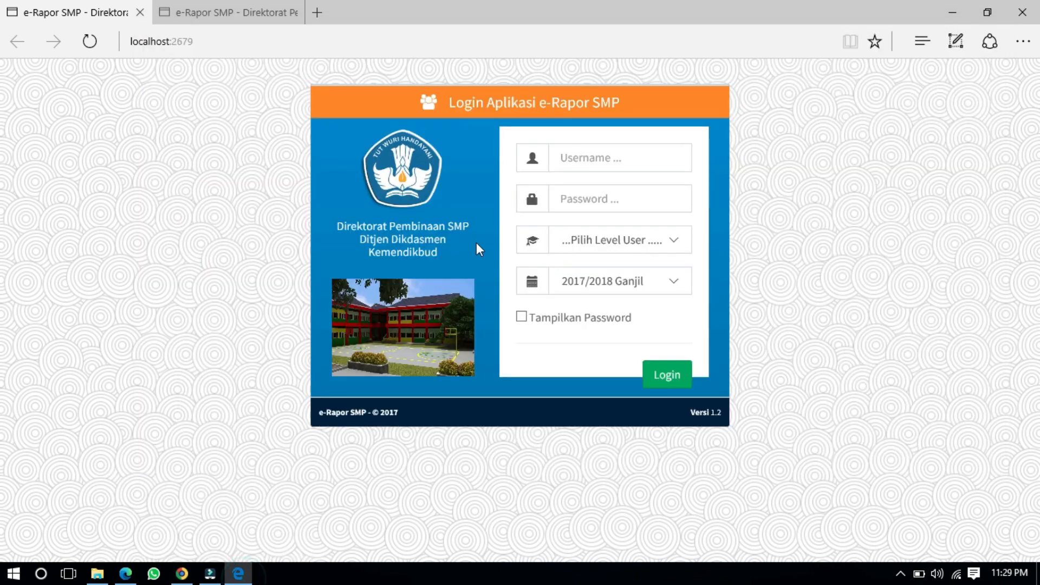
{"action": "left_click", "coordinate": [584, 157]}
Step: Log in at Admin level with the administrator username and password, showing the password
{"action": "type", "text": "admin"}
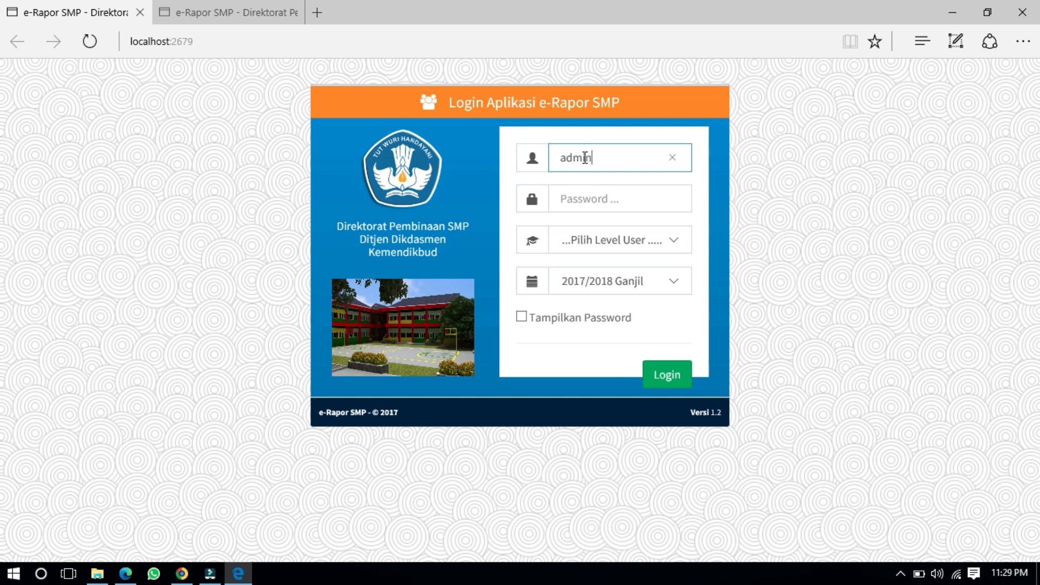
{"action": "key", "text": "Tab"}
{"action": "type", "text": "admin123456"}
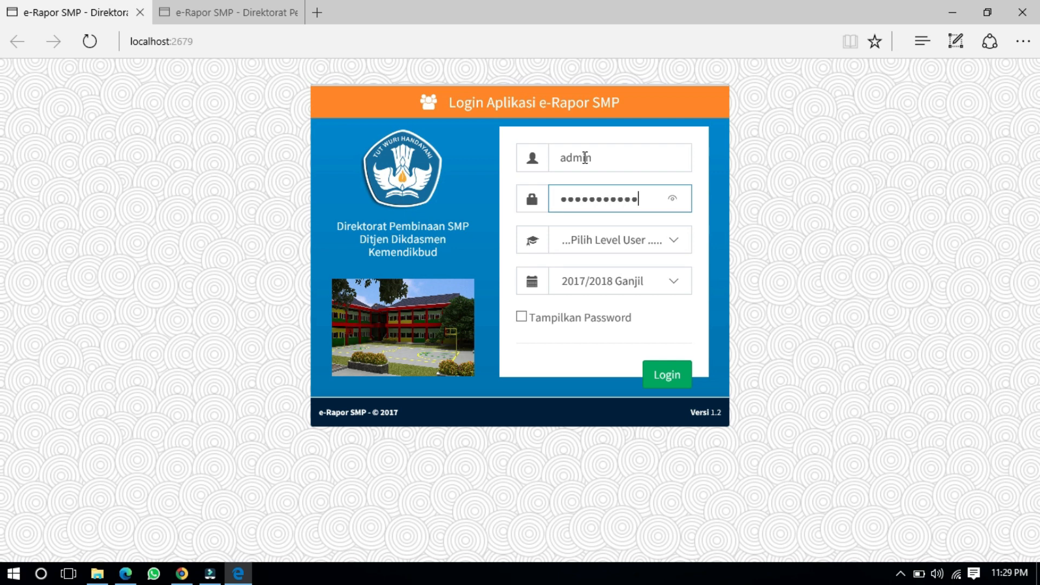
{"action": "left_click", "coordinate": [521, 319]}
{"action": "left_click_drag", "start_coordinate": [648, 203], "coordinate": [495, 181]}
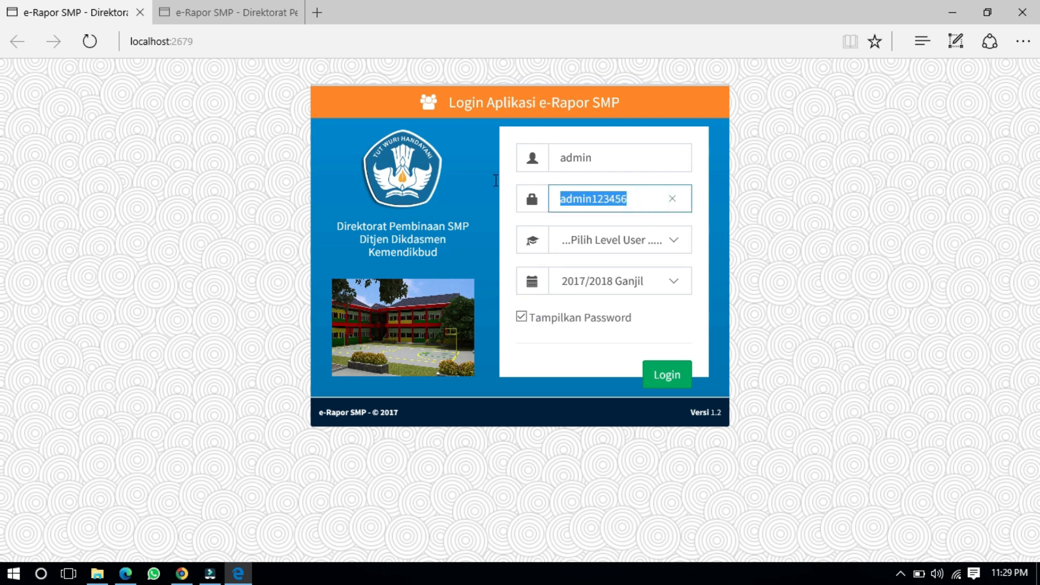
{"action": "left_click", "coordinate": [596, 244]}
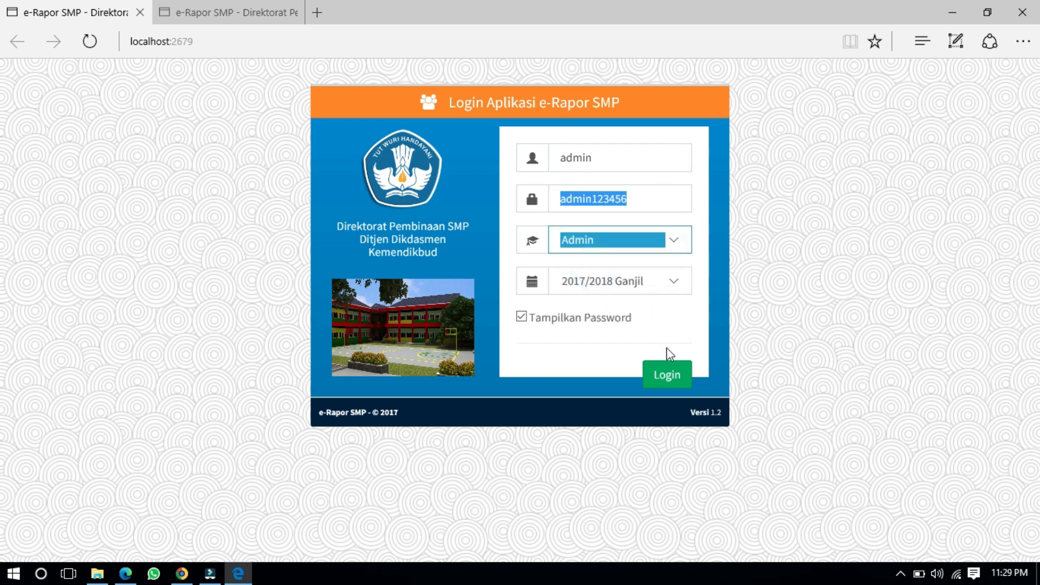
{"action": "left_click", "coordinate": [672, 375]}
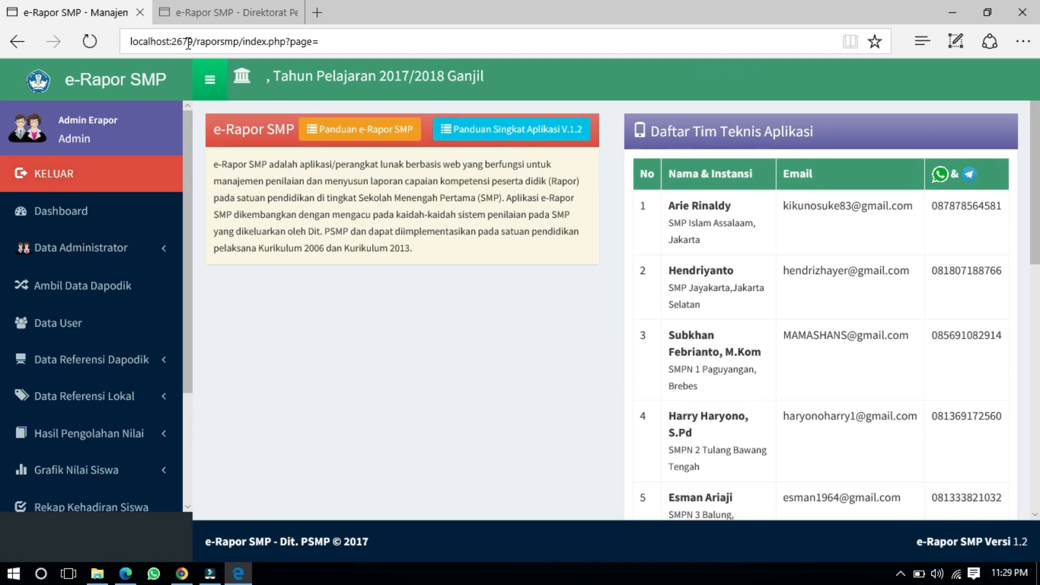
Step: Close the localhost:2679 dashboard tab, leaving the localhost:3679 login page
{"action": "left_click", "coordinate": [188, 44]}
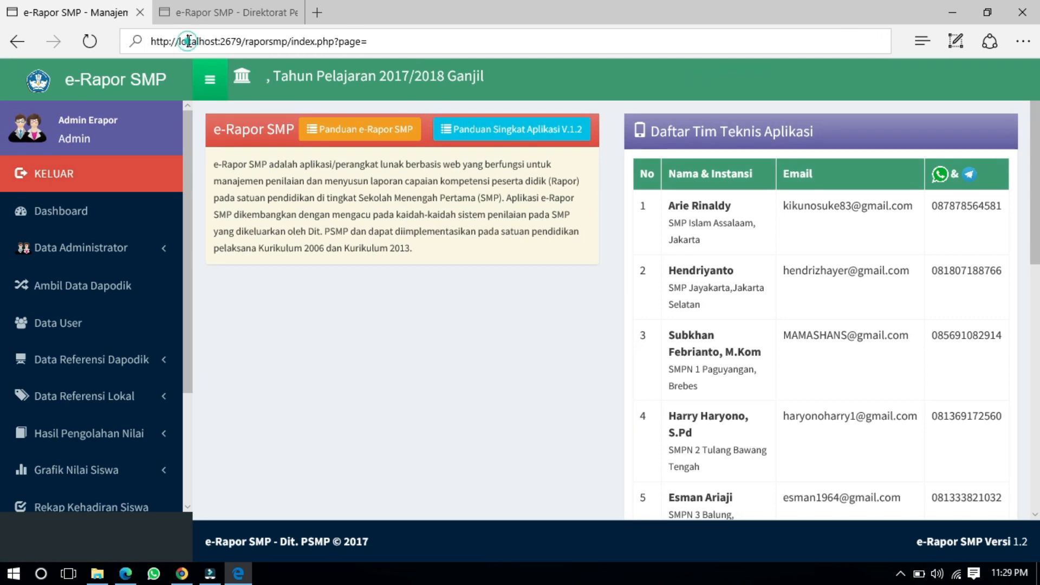
{"action": "left_click", "coordinate": [519, 314]}
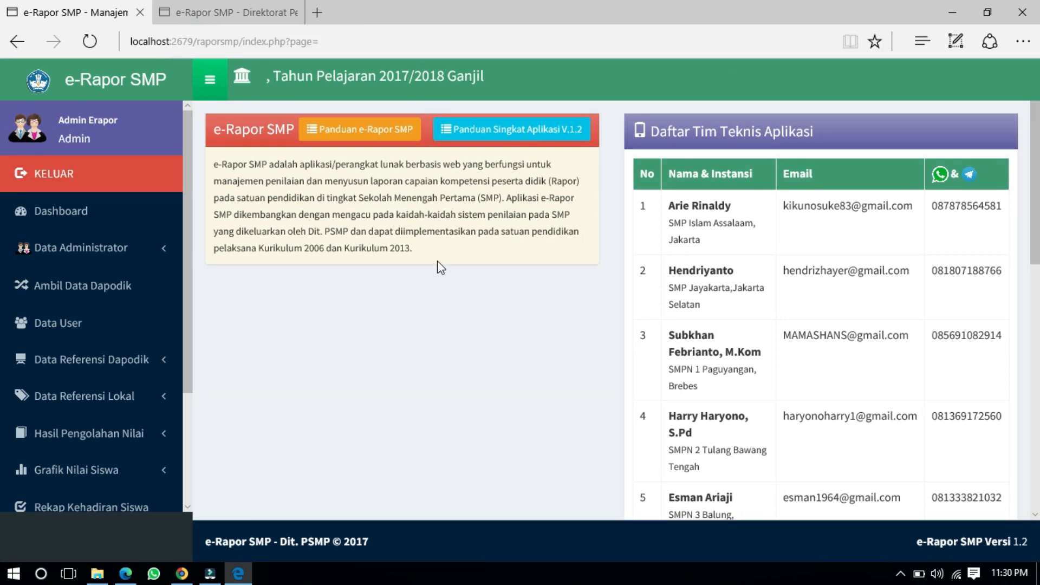
{"action": "left_click", "coordinate": [141, 12]}
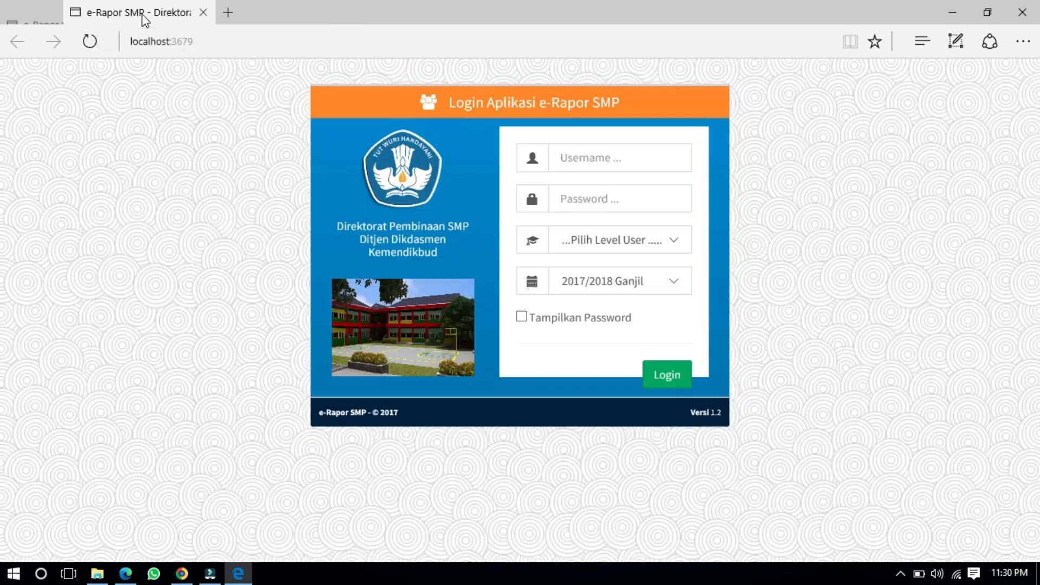
Step: Log in at localhost:3679 as Admin with the administrator username and pasted password
{"action": "left_click", "coordinate": [608, 157]}
{"action": "type", "text": "admin"}
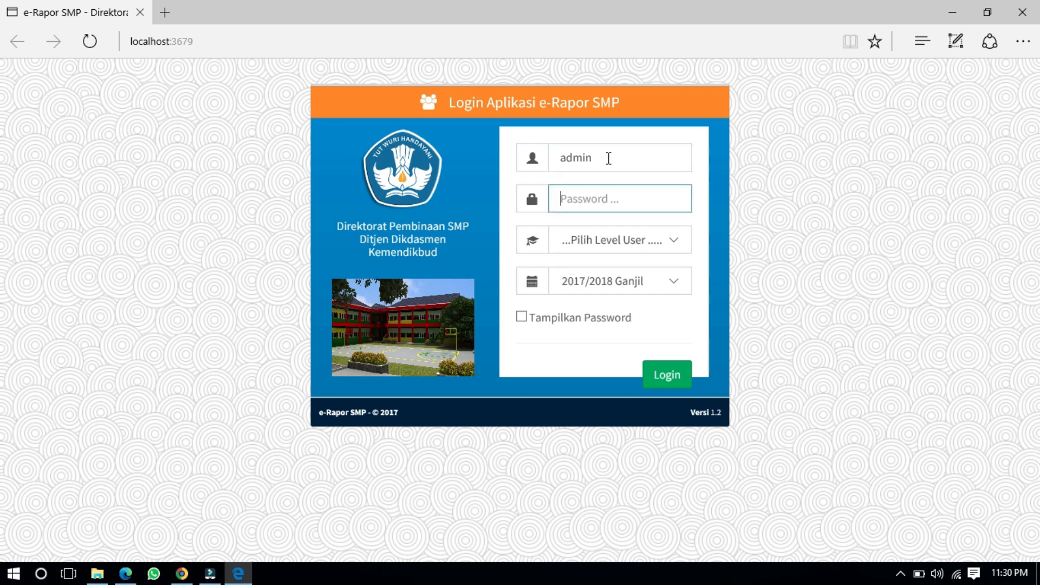
{"action": "key", "text": "ctrl+v"}
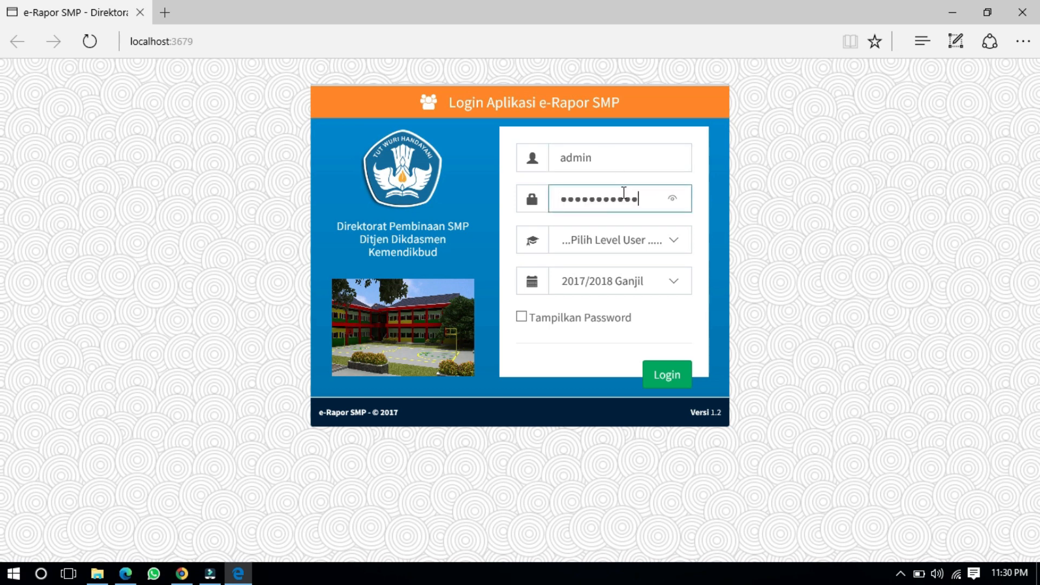
{"action": "left_click", "coordinate": [673, 200]}
{"action": "left_click", "coordinate": [522, 318]}
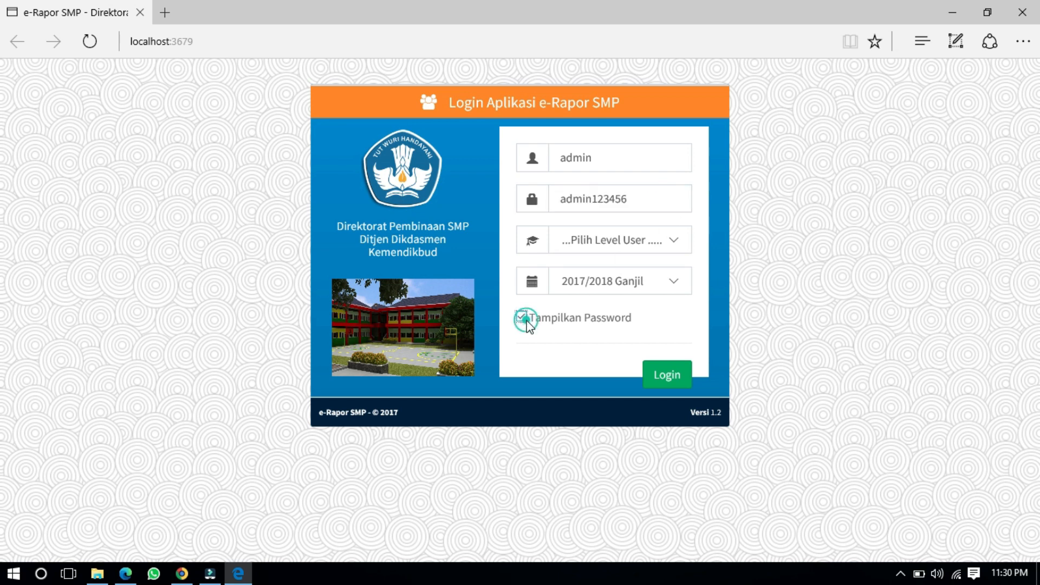
{"action": "left_click", "coordinate": [604, 242]}
{"action": "left_click", "coordinate": [602, 266]}
{"action": "left_click", "coordinate": [794, 208]}
{"action": "left_click", "coordinate": [667, 375]}
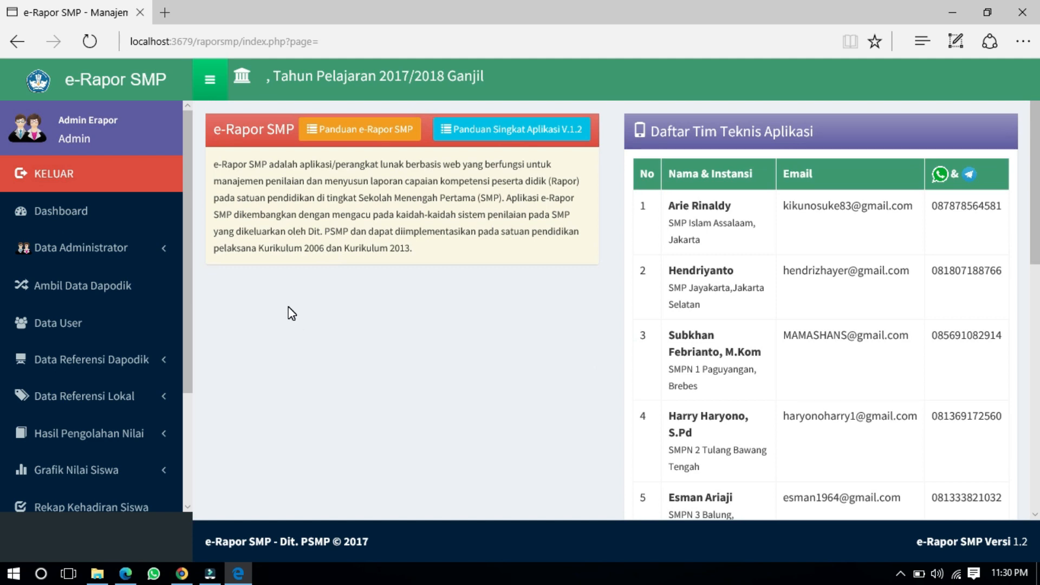
Step: Check the Versi 1.2 dashboard sidebar, then bring up the erapr smp folder
{"action": "scroll", "coordinate": [146, 304], "scroll_direction": "down", "scroll_amount": 3}
{"action": "scroll", "coordinate": [146, 303], "scroll_direction": "up", "scroll_amount": 3}
{"action": "scroll", "coordinate": [146, 309], "scroll_direction": "down", "scroll_amount": 3}
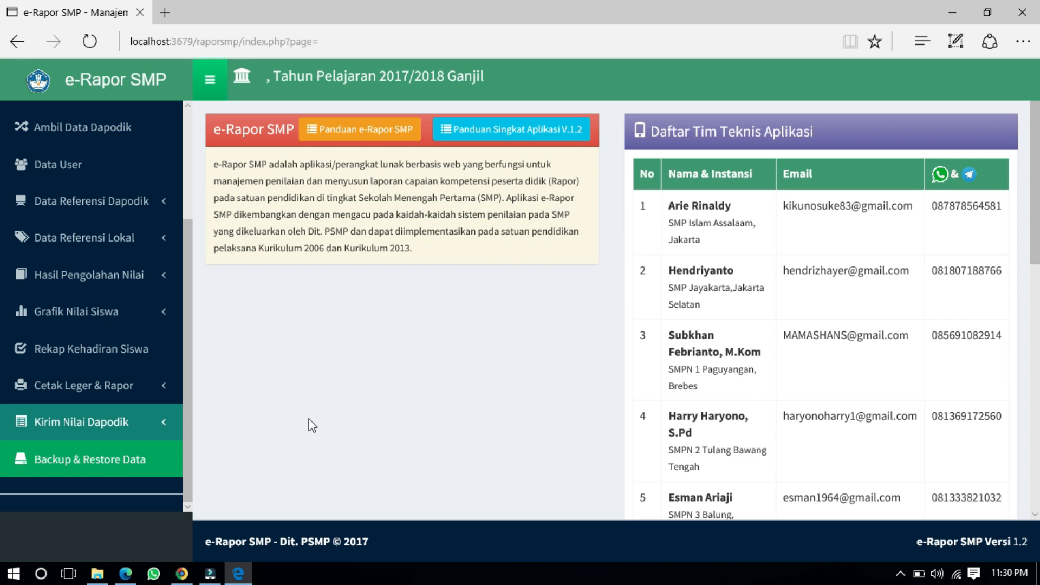
{"action": "left_click", "coordinate": [98, 574]}
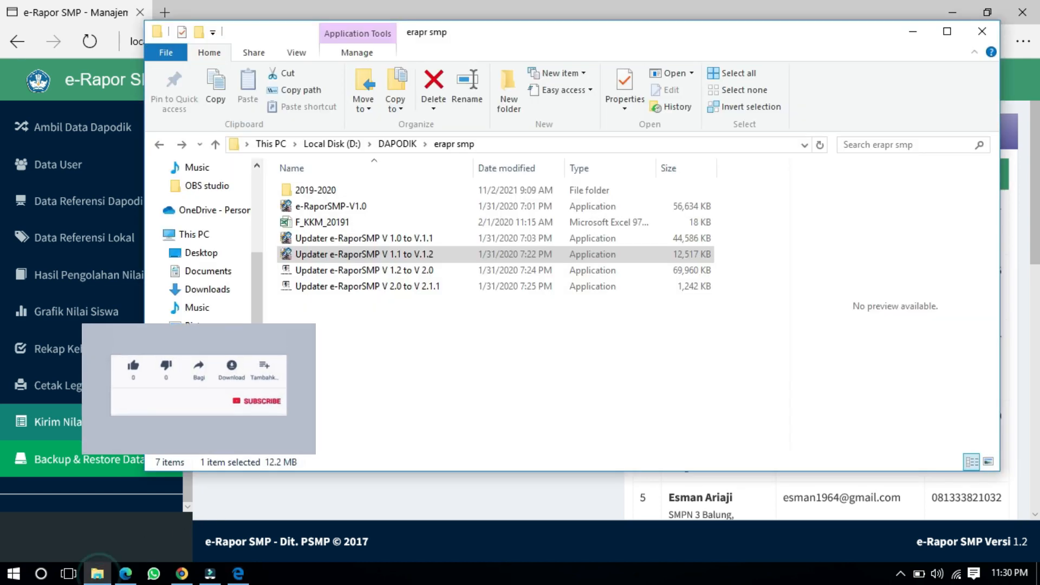
Step: Close Edge and run 'Updater e-RaporSMP V 1.2 to V 2.0' as administrator
{"action": "left_click", "coordinate": [237, 579]}
{"action": "left_click", "coordinate": [1022, 12]}
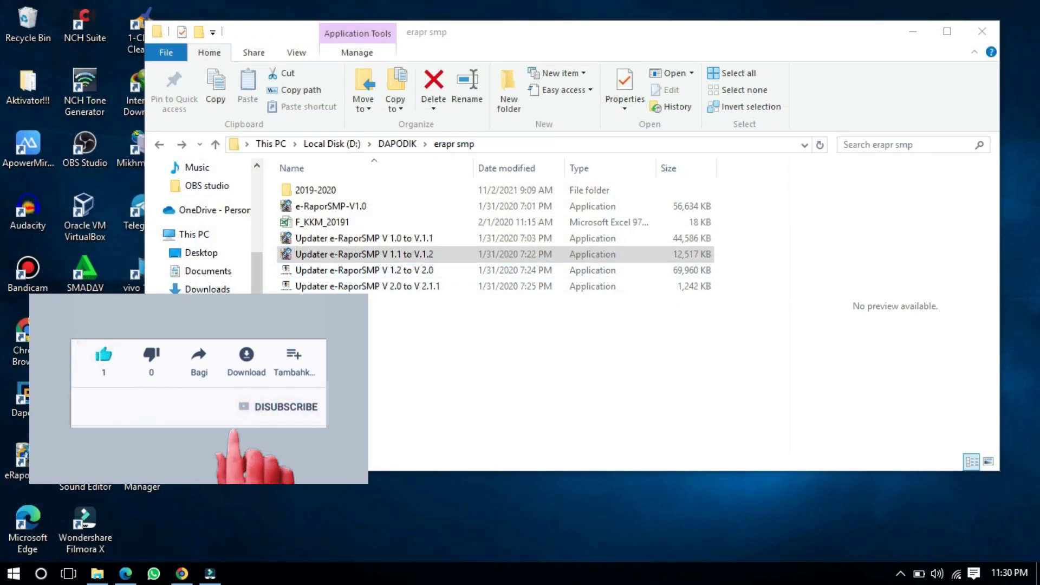
{"action": "left_click", "coordinate": [362, 274]}
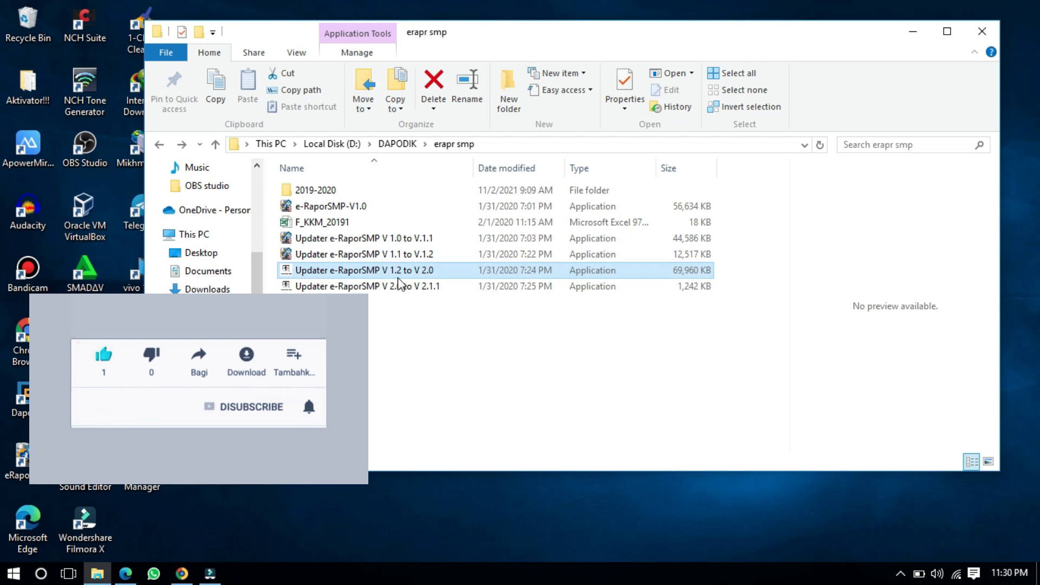
{"action": "right_click", "coordinate": [389, 270]}
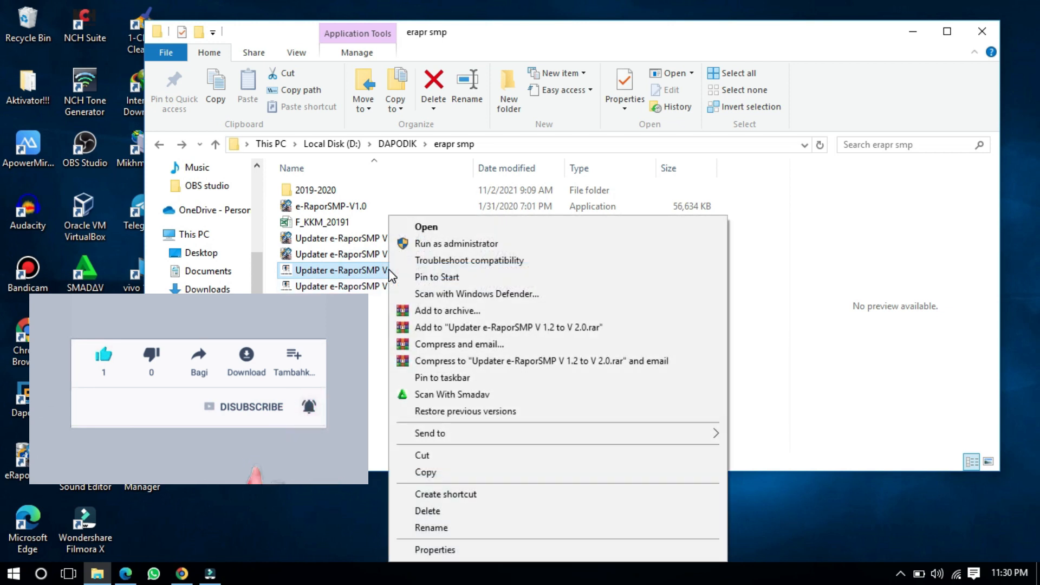
{"action": "left_click", "coordinate": [428, 245]}
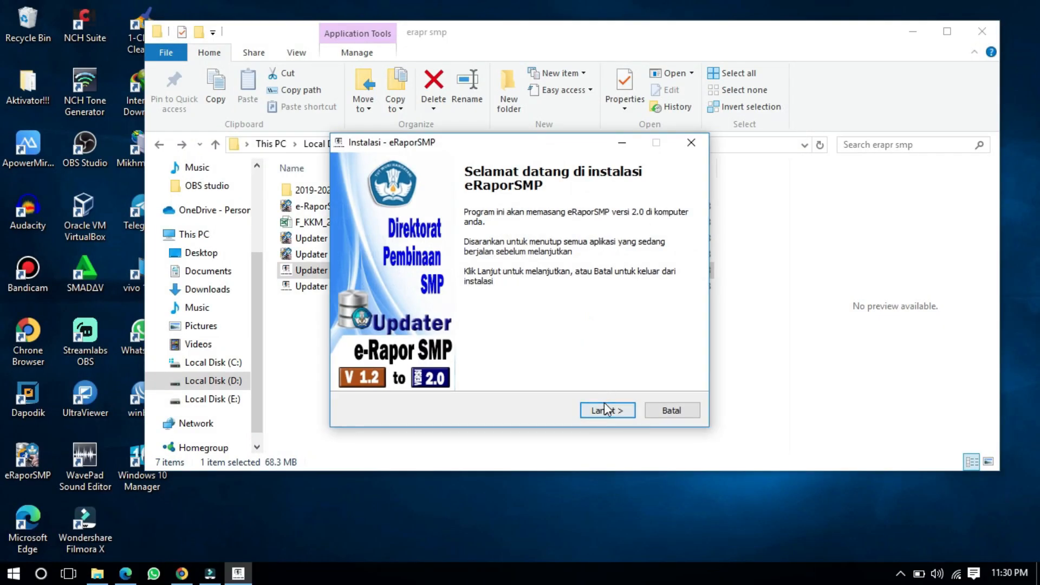
Step: Accept the licence, install the V 1.2 to V 2.0 update, close the Bacadulu readme
{"action": "left_click", "coordinate": [604, 409]}
{"action": "left_click", "coordinate": [384, 363]}
{"action": "left_click", "coordinate": [592, 413]}
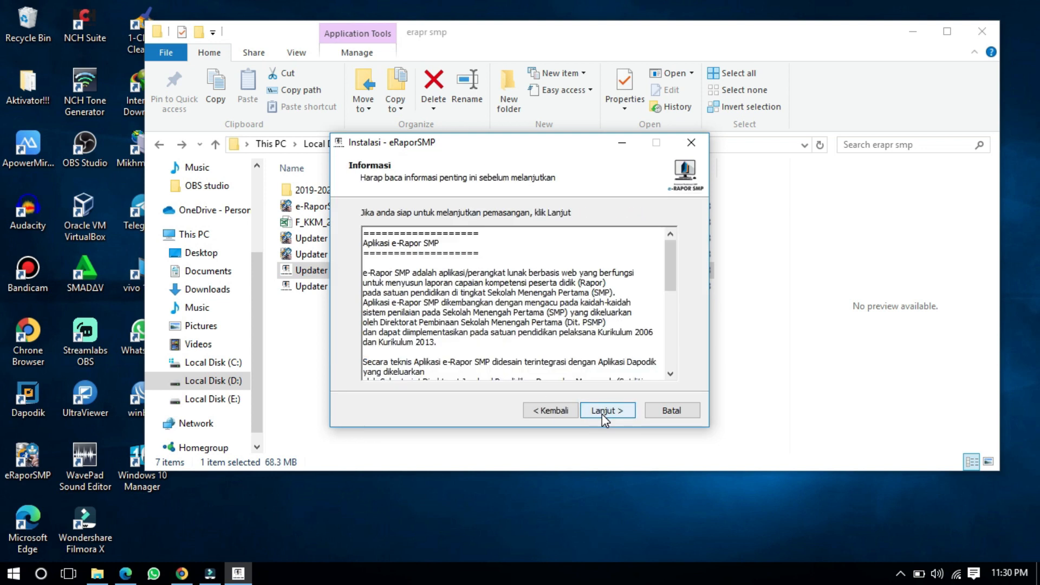
{"action": "left_click", "coordinate": [603, 414]}
{"action": "left_click", "coordinate": [602, 414]}
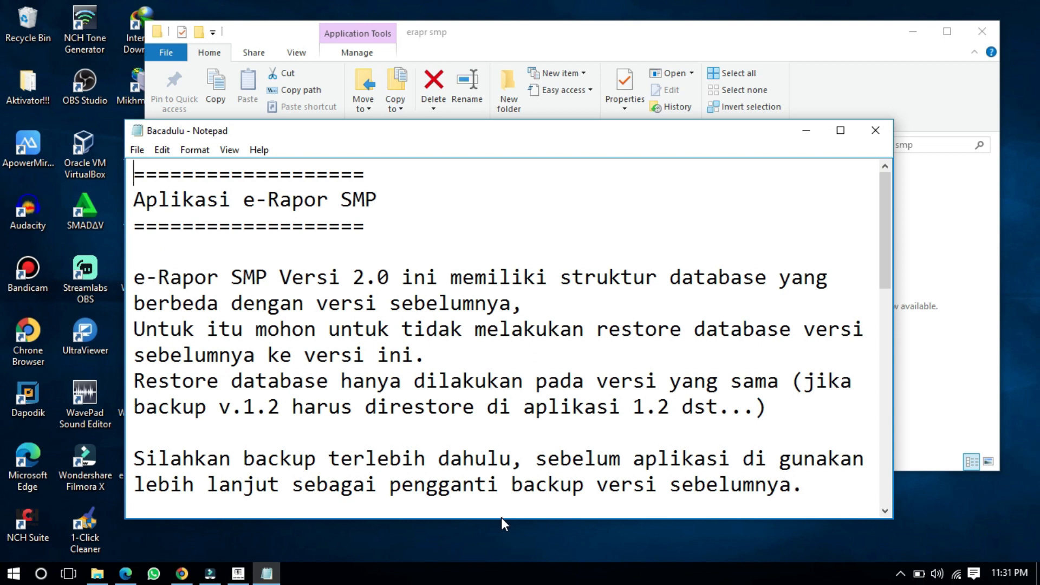
{"action": "left_click", "coordinate": [870, 130]}
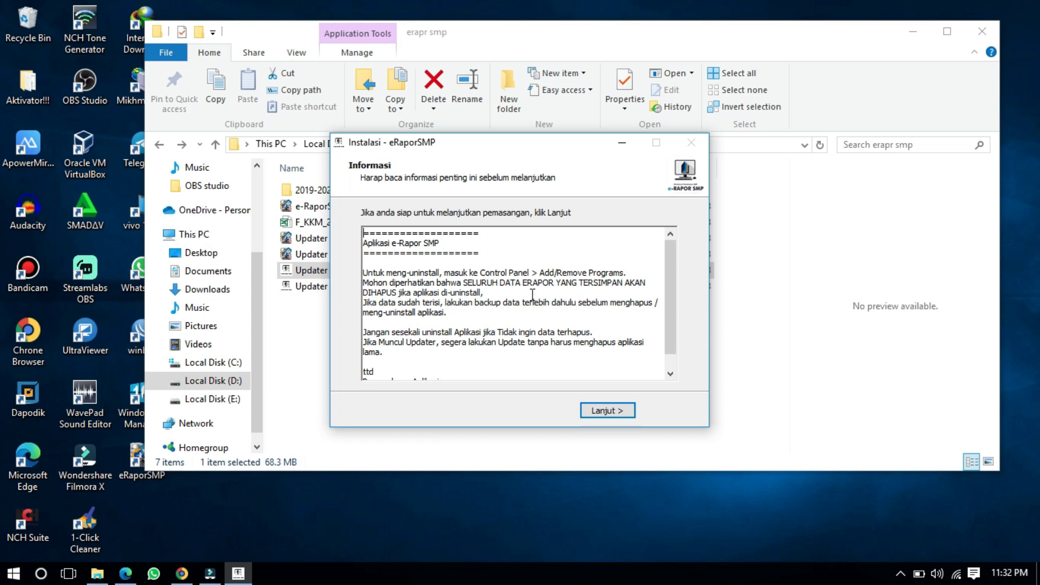
{"action": "left_click", "coordinate": [607, 411]}
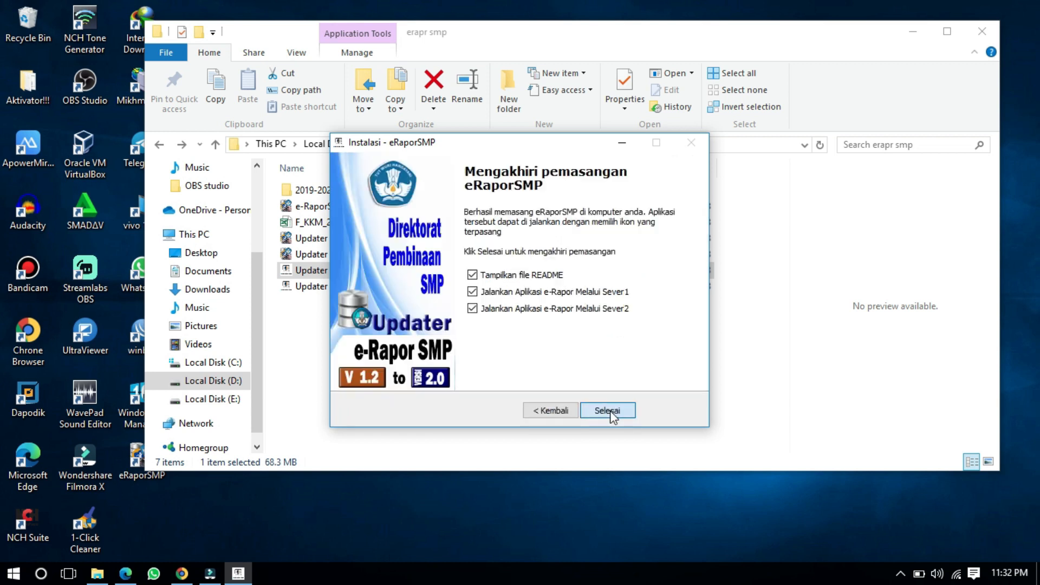
Step: Click Selesai, close the Readme notes, and return to the first e-Rapor login tab in Edge
{"action": "left_click", "coordinate": [611, 410]}
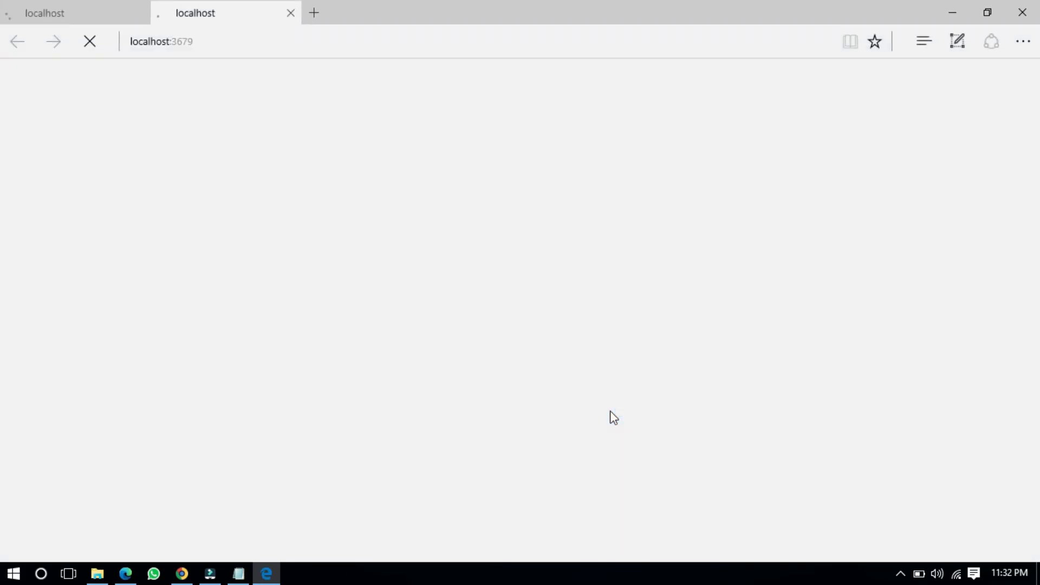
{"action": "left_click", "coordinate": [239, 573]}
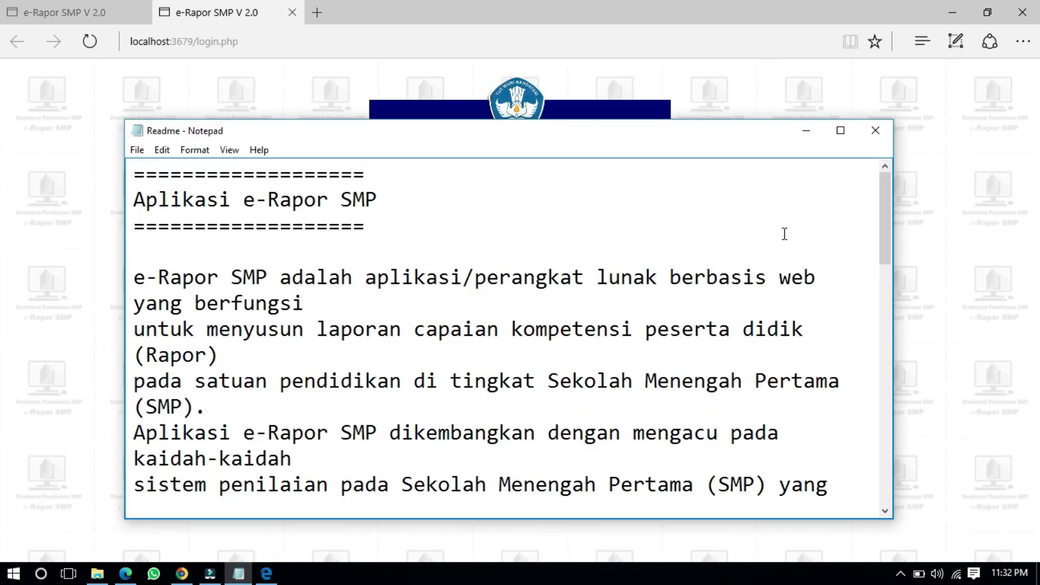
{"action": "left_click", "coordinate": [874, 131]}
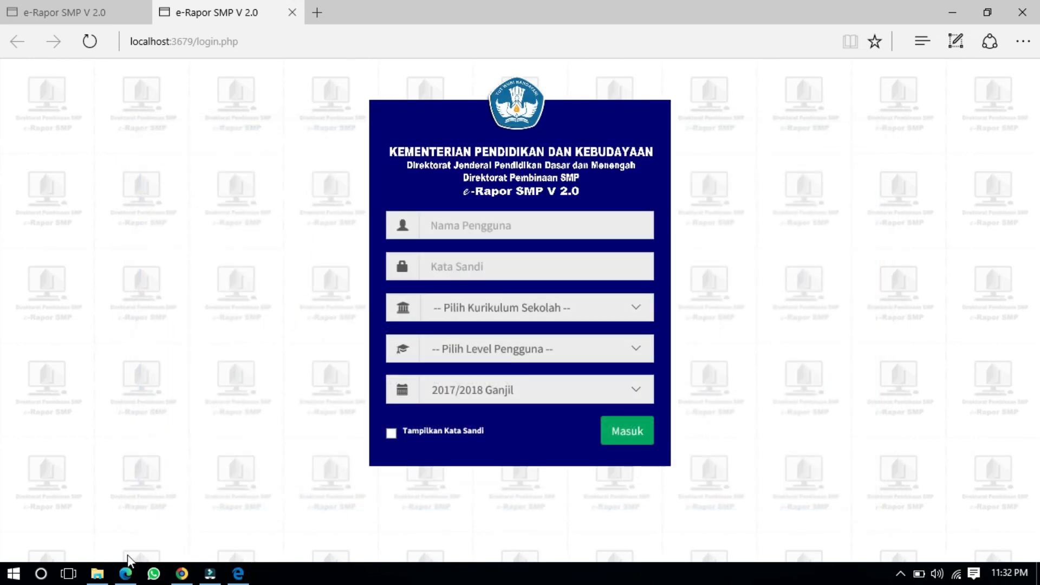
{"action": "left_click", "coordinate": [92, 577]}
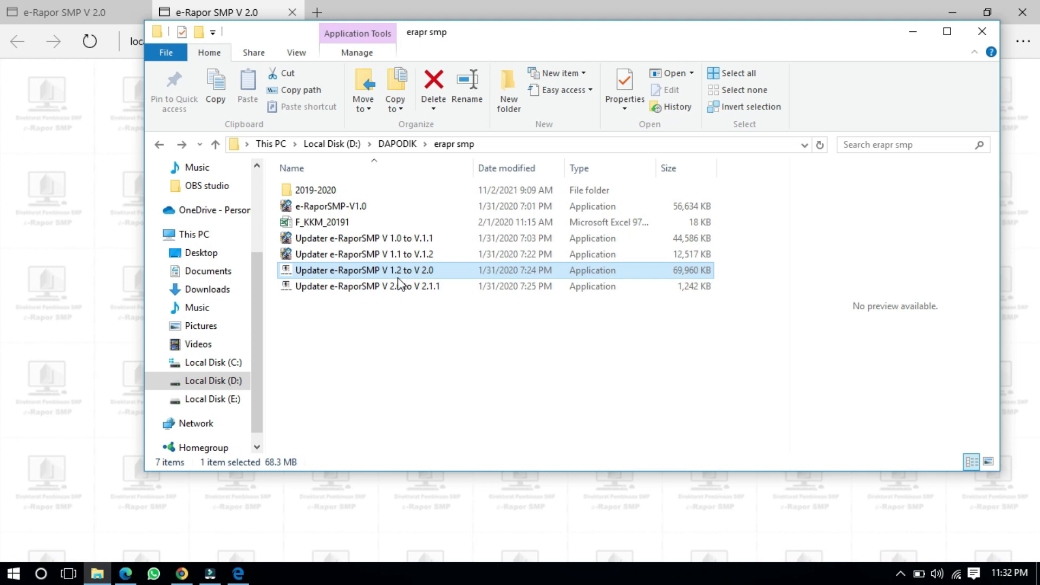
{"action": "left_click", "coordinate": [238, 573]}
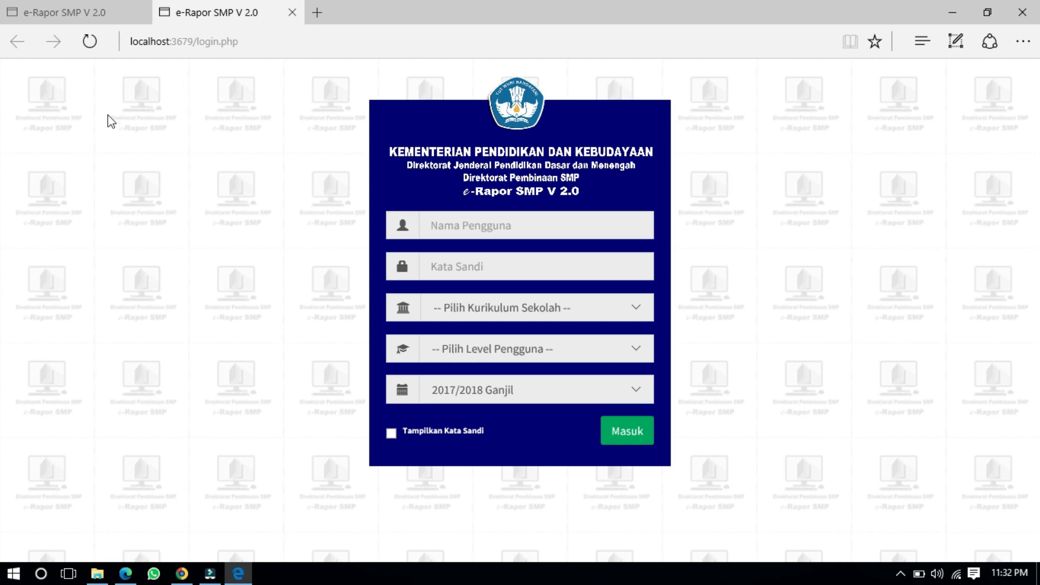
{"action": "left_click", "coordinate": [40, 6]}
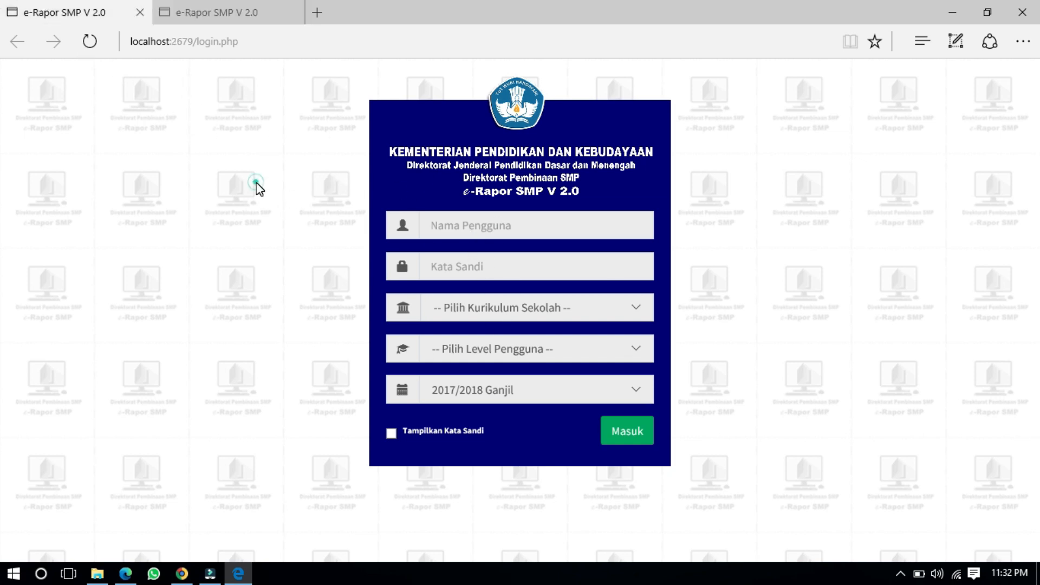
Step: Enter the administrator username and password on the login page
{"action": "left_click", "coordinate": [489, 225]}
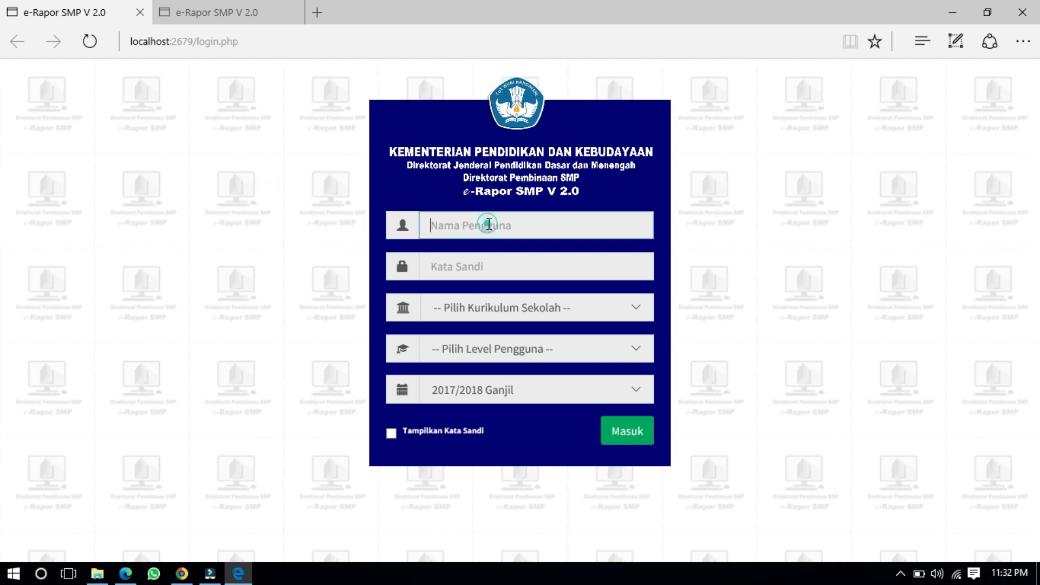
{"action": "type", "text": "admin"}
{"action": "key", "text": "Tab"}
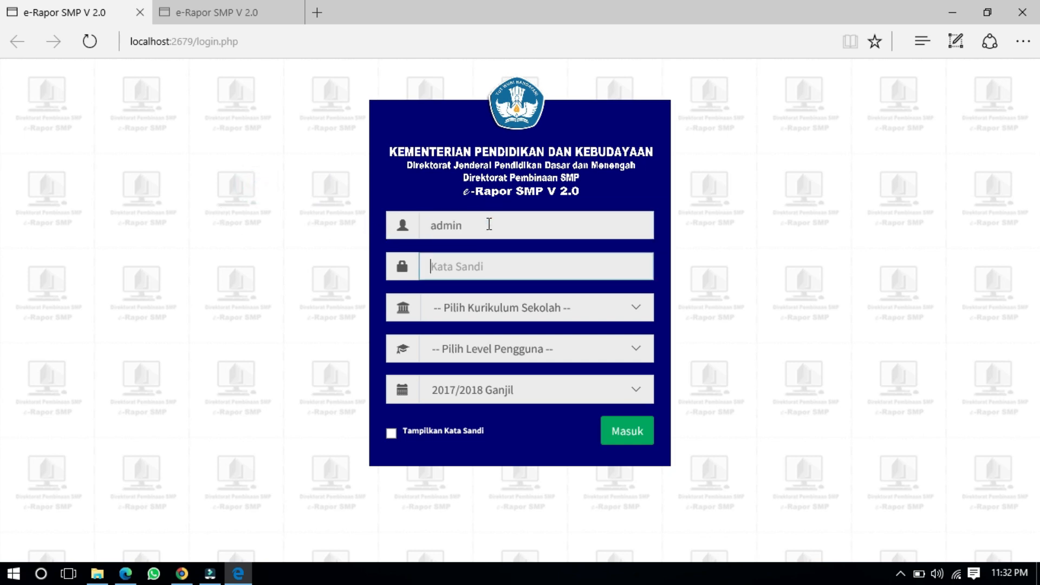
{"action": "type", "text": "•••••••••••"}
Step: Choose K-2013 Paket curriculum and Admin level, show the password, and sign in
{"action": "left_click", "coordinate": [493, 309]}
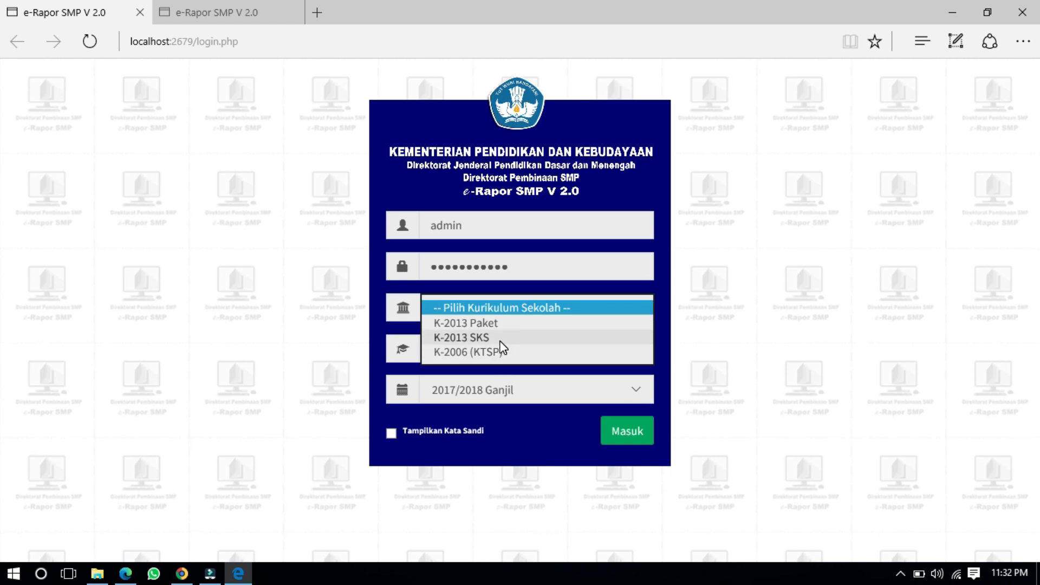
{"action": "left_click", "coordinate": [500, 325]}
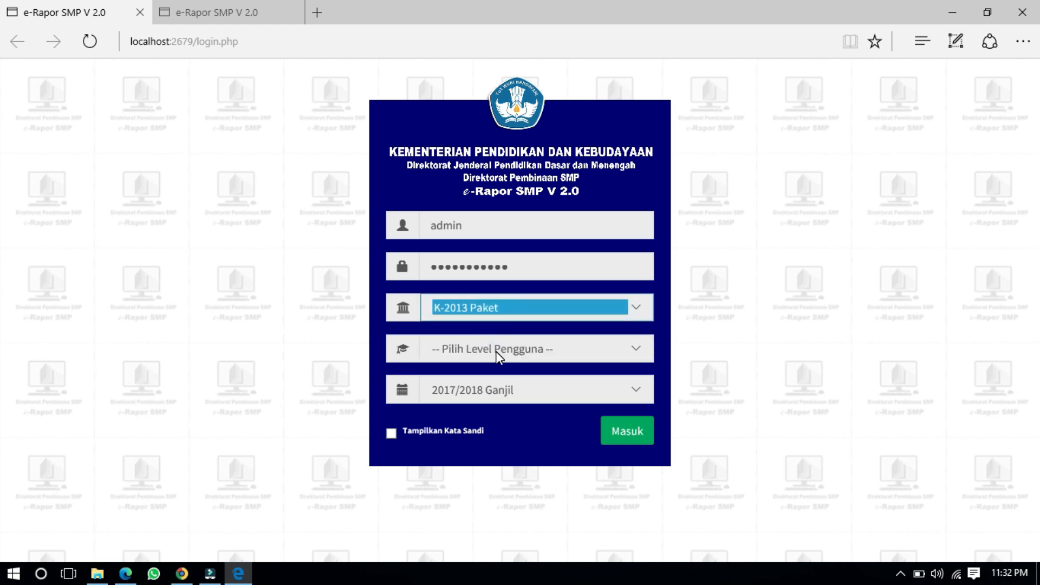
{"action": "left_click", "coordinate": [496, 351]}
{"action": "left_click", "coordinate": [496, 379]}
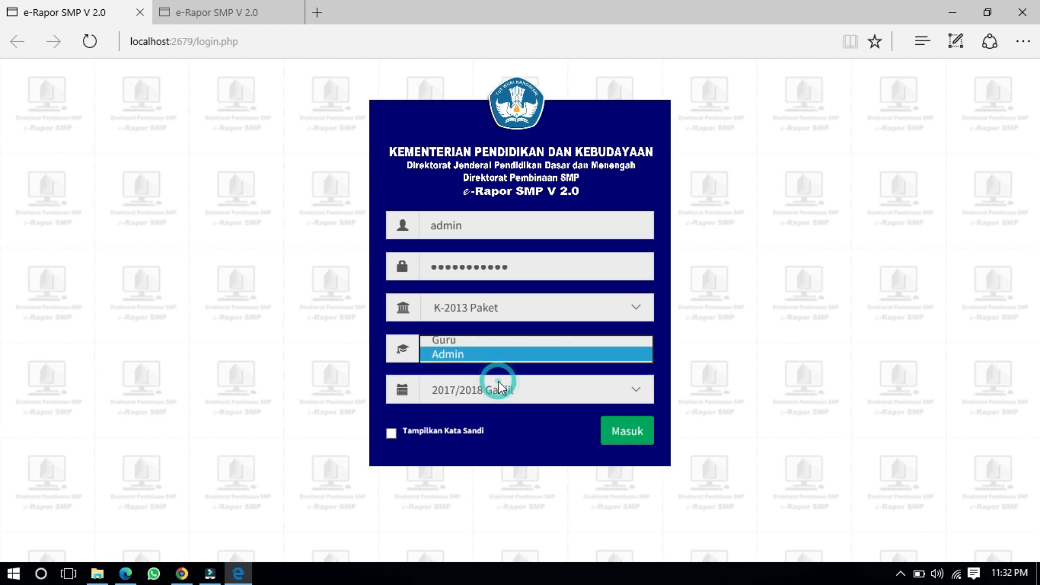
{"action": "left_click", "coordinate": [391, 433]}
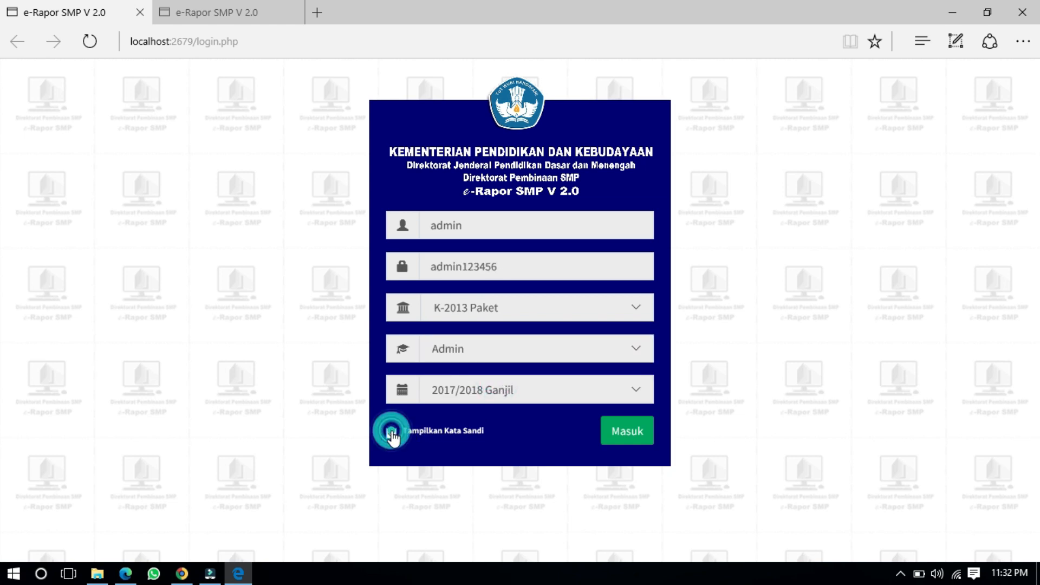
{"action": "double_click", "coordinate": [518, 269]}
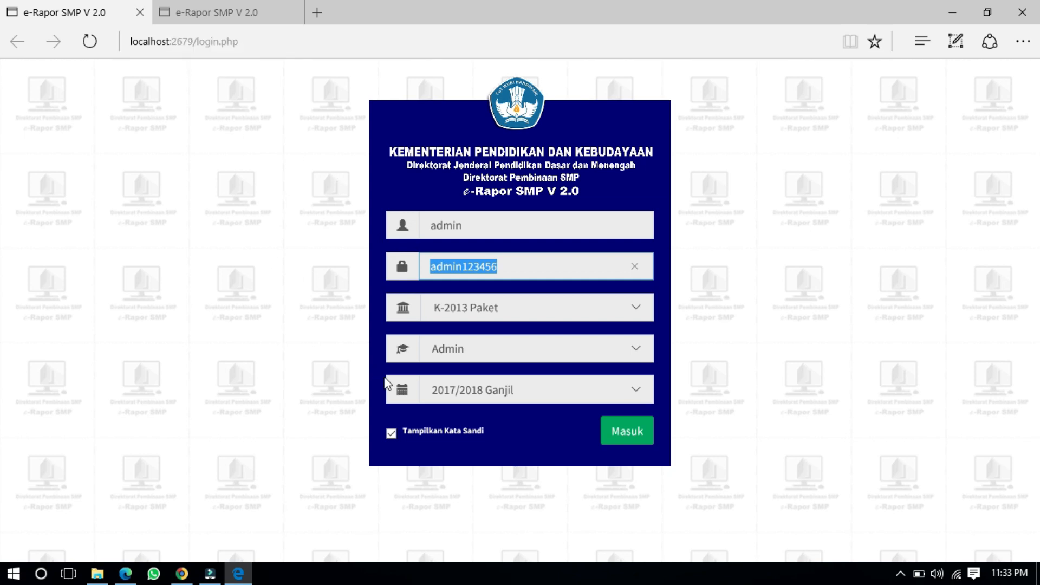
{"action": "left_click", "coordinate": [620, 433]}
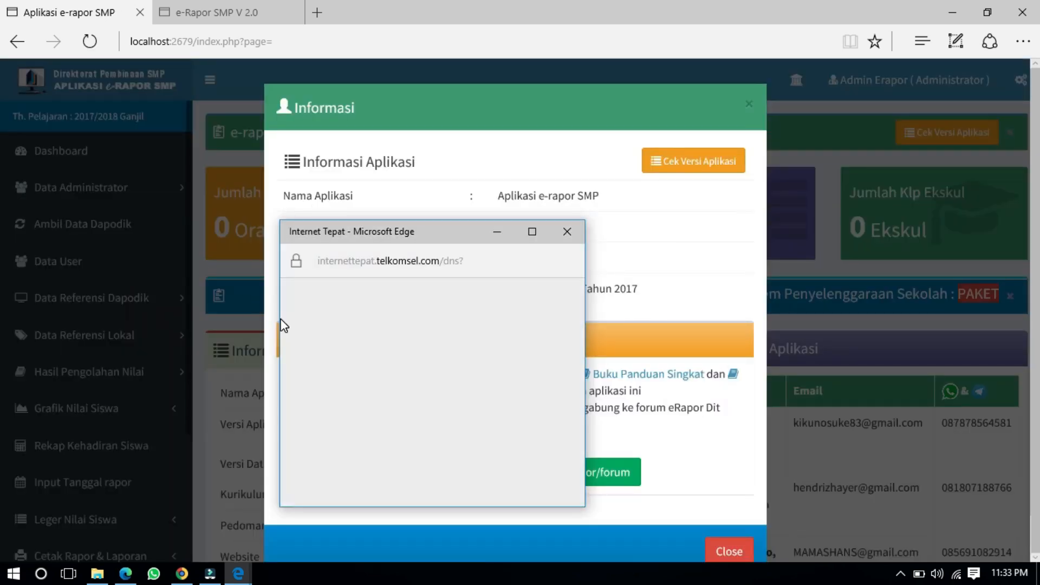
Step: Dismiss the Internet Tepat popup and the Informasi notice on the dashboard
{"action": "left_click_drag", "start_coordinate": [425, 229], "coordinate": [773, 206]}
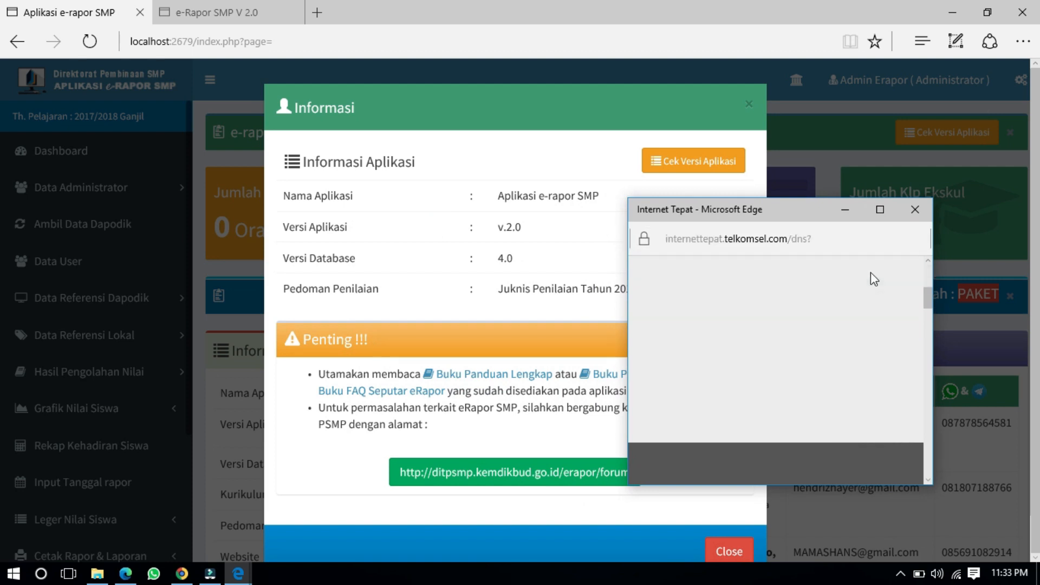
{"action": "left_click", "coordinate": [918, 210]}
{"action": "scroll", "coordinate": [747, 453], "scroll_direction": "down", "scroll_amount": 1}
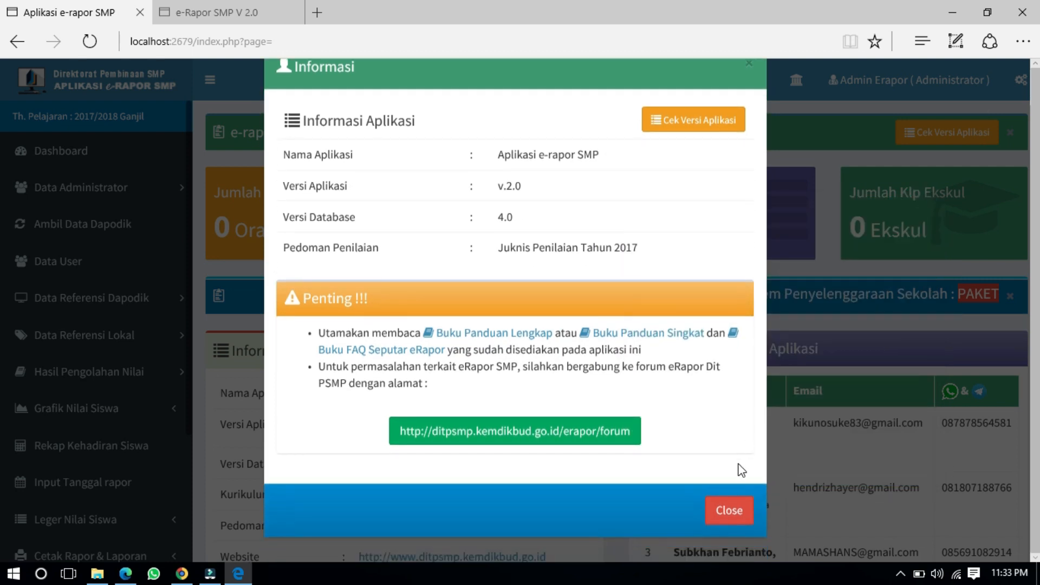
{"action": "left_click", "coordinate": [736, 511]}
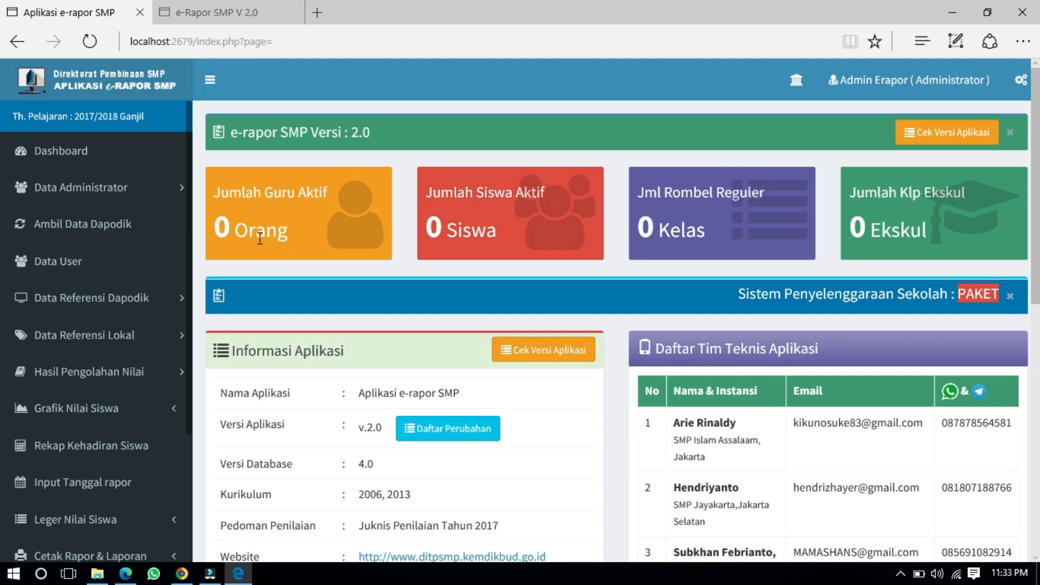
{"action": "left_click_drag", "start_coordinate": [266, 231], "coordinate": [277, 231]}
{"action": "left_click", "coordinate": [494, 227]}
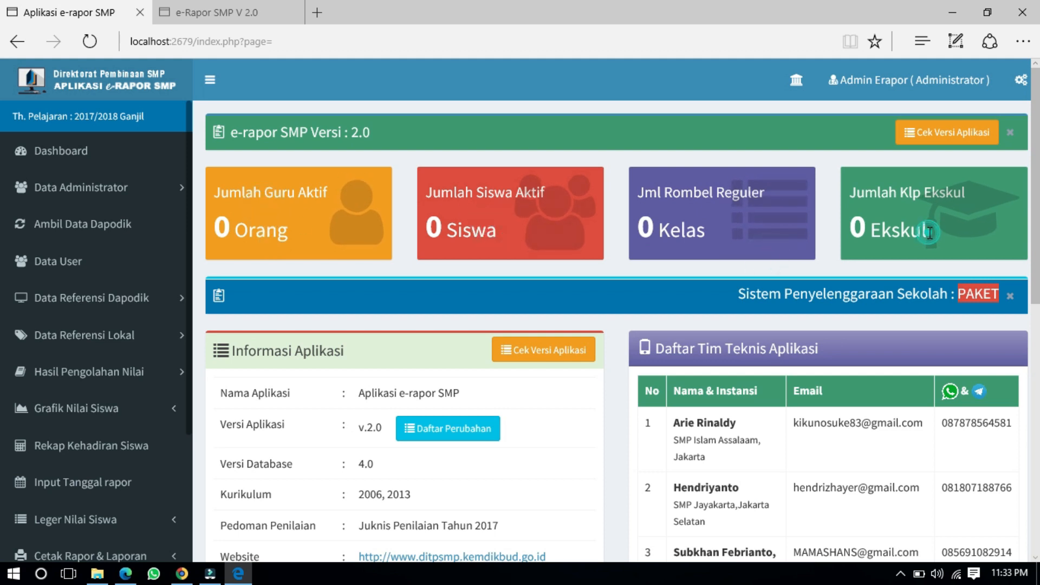
Step: Review the dashboard showing v.2.0 and database 4.0, then close the first tab
{"action": "scroll", "coordinate": [446, 302], "scroll_direction": "down", "scroll_amount": 4}
{"action": "scroll", "coordinate": [447, 304], "scroll_direction": "up", "scroll_amount": 4}
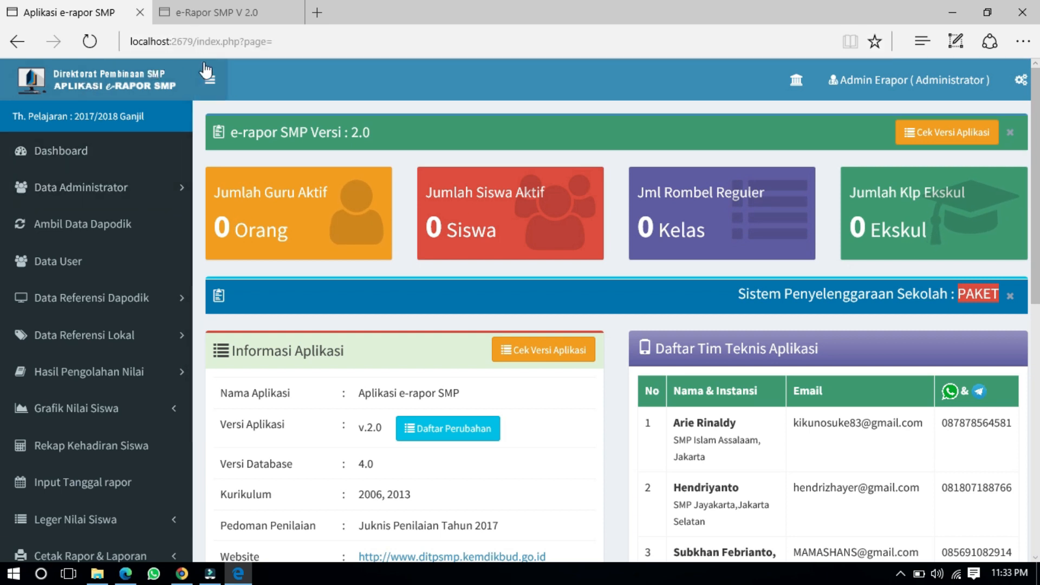
{"action": "left_click", "coordinate": [140, 12]}
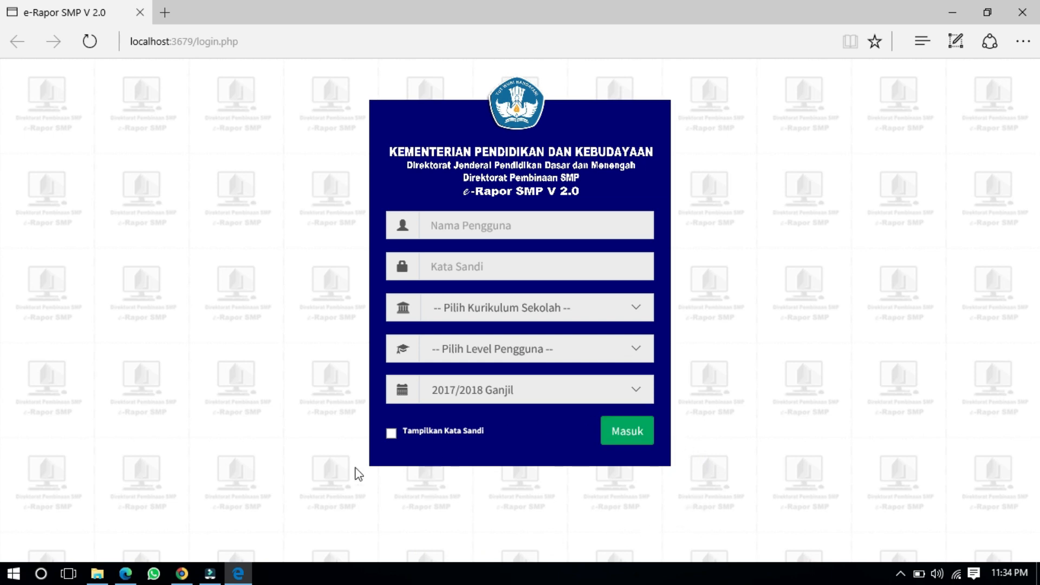
Step: Minimize the open windows, refresh the desktop, and return to the e-Rapor login page
{"action": "left_click", "coordinate": [953, 12]}
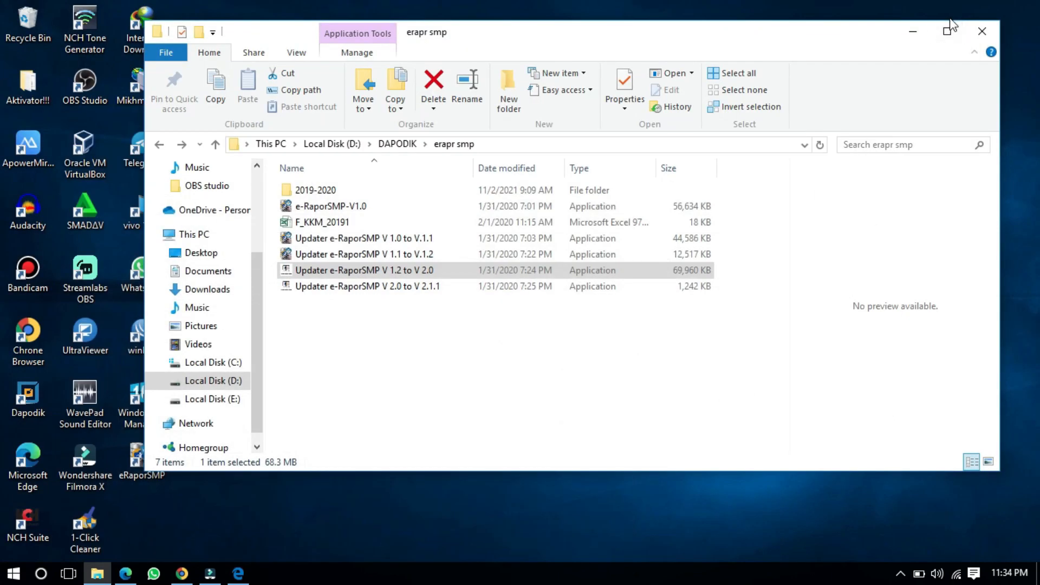
{"action": "left_click", "coordinate": [913, 31]}
{"action": "right_click", "coordinate": [508, 28]}
{"action": "left_click", "coordinate": [531, 72]}
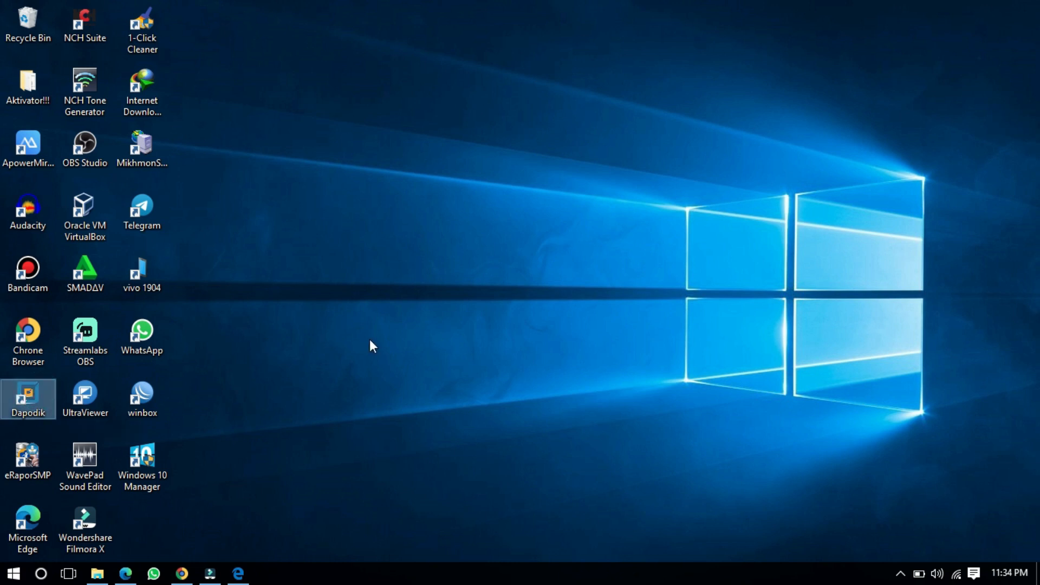
{"action": "left_click", "coordinate": [122, 575]}
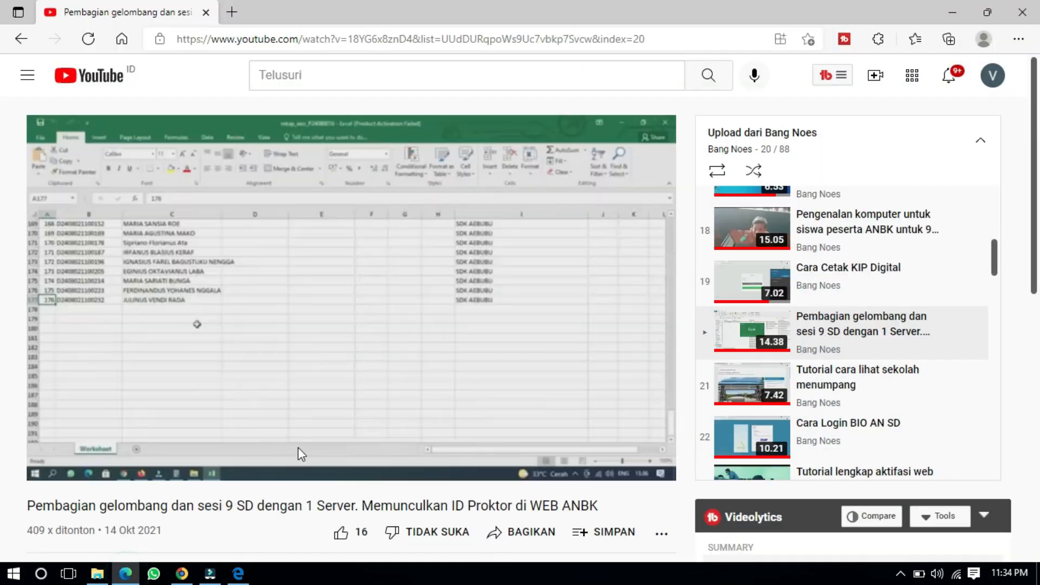
{"action": "left_click", "coordinate": [242, 573]}
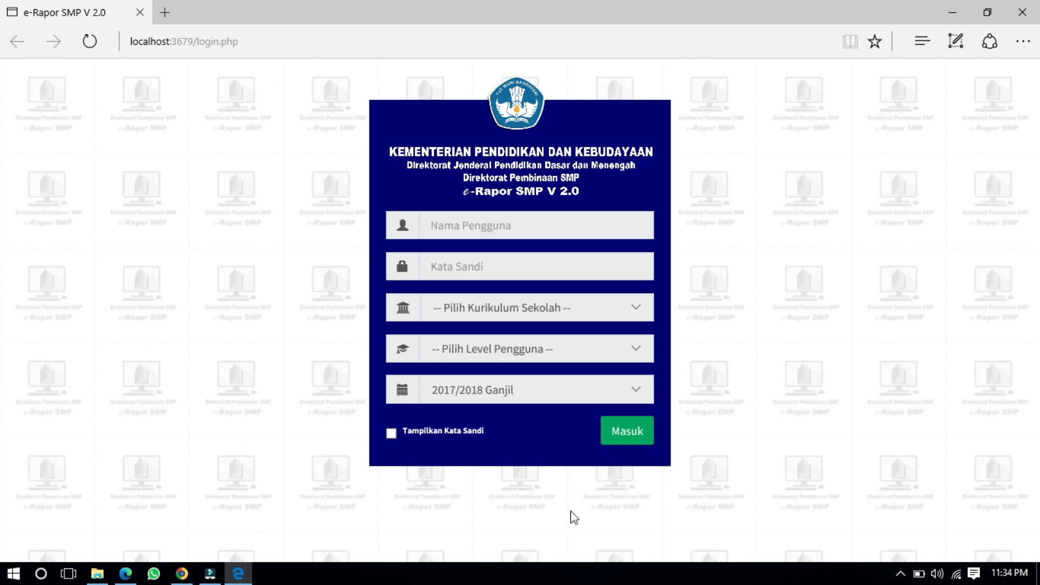
Step: Enter username admin and the pasted account password, with the password shown in plain text
{"action": "left_click", "coordinate": [498, 223]}
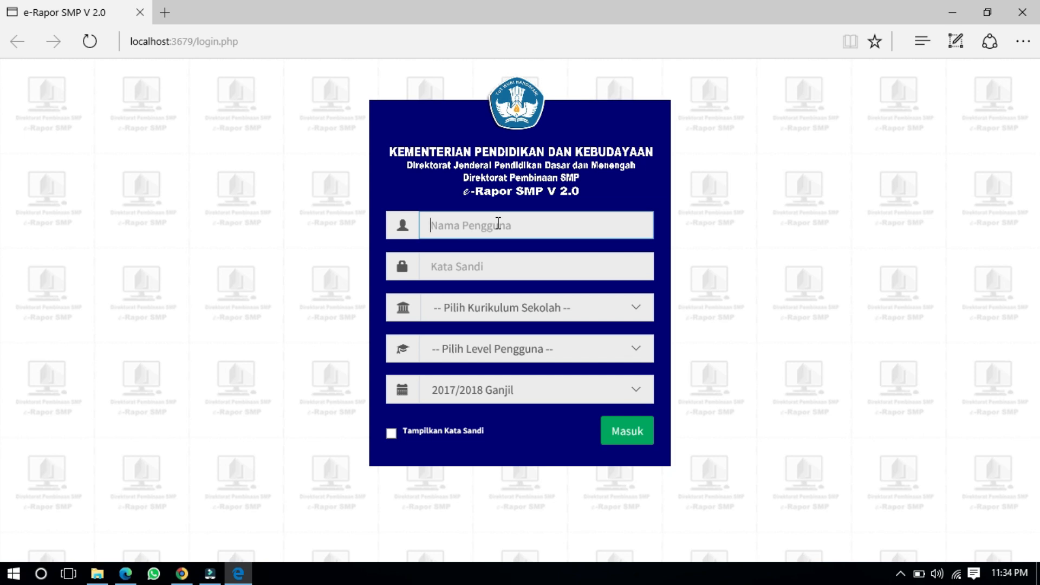
{"action": "left_click", "coordinate": [560, 190]}
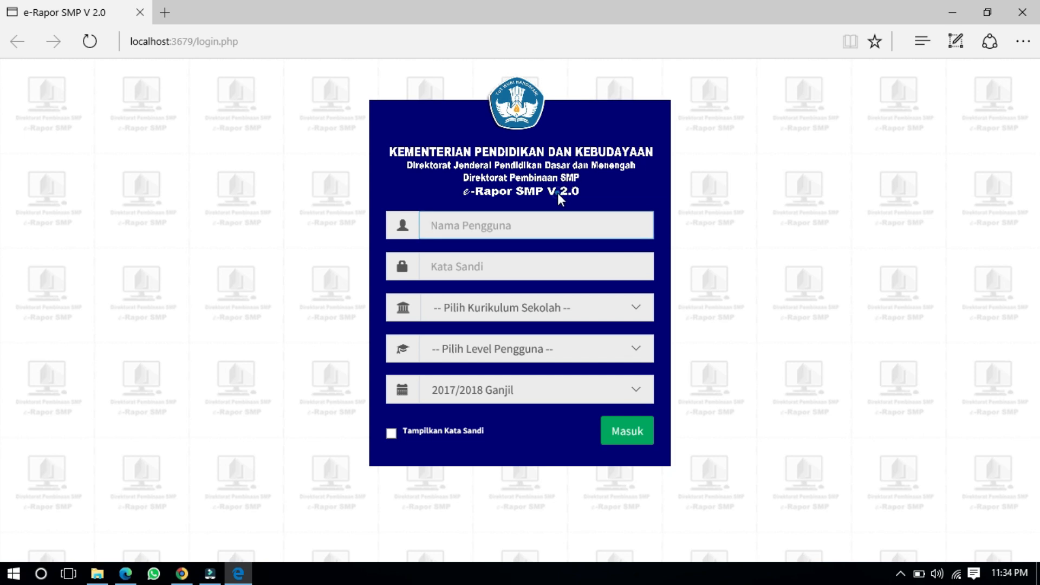
{"action": "left_click", "coordinate": [517, 225]}
{"action": "type", "text": "admin"}
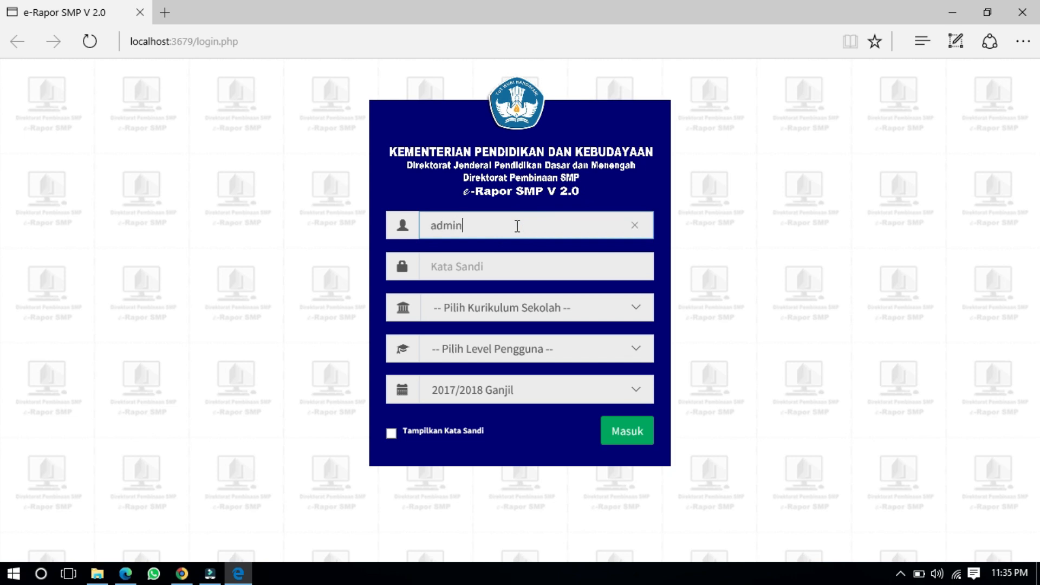
{"action": "key", "text": "Tab"}
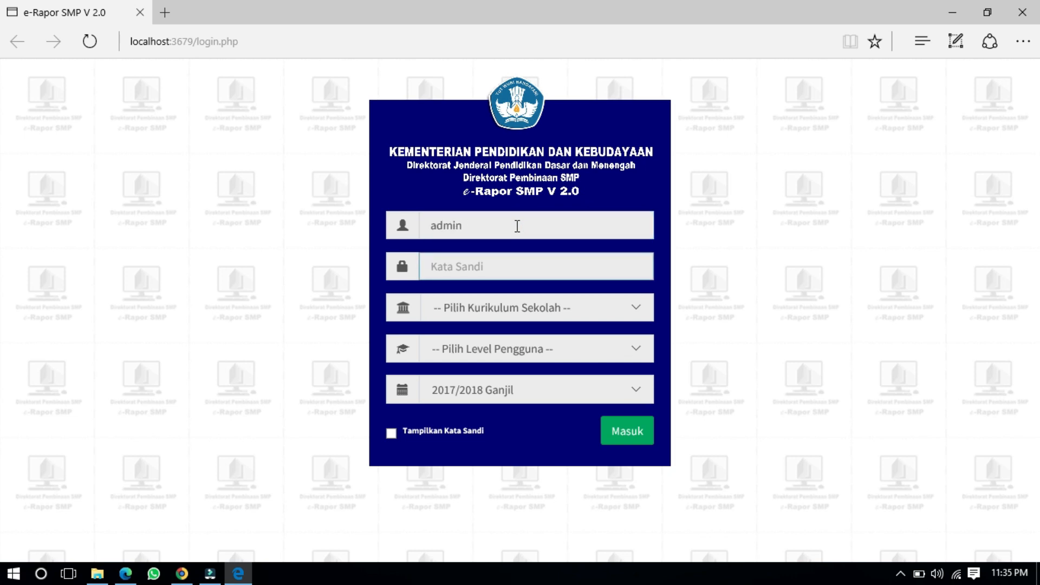
{"action": "key", "text": "ctrl+v"}
{"action": "left_click", "coordinate": [391, 433]}
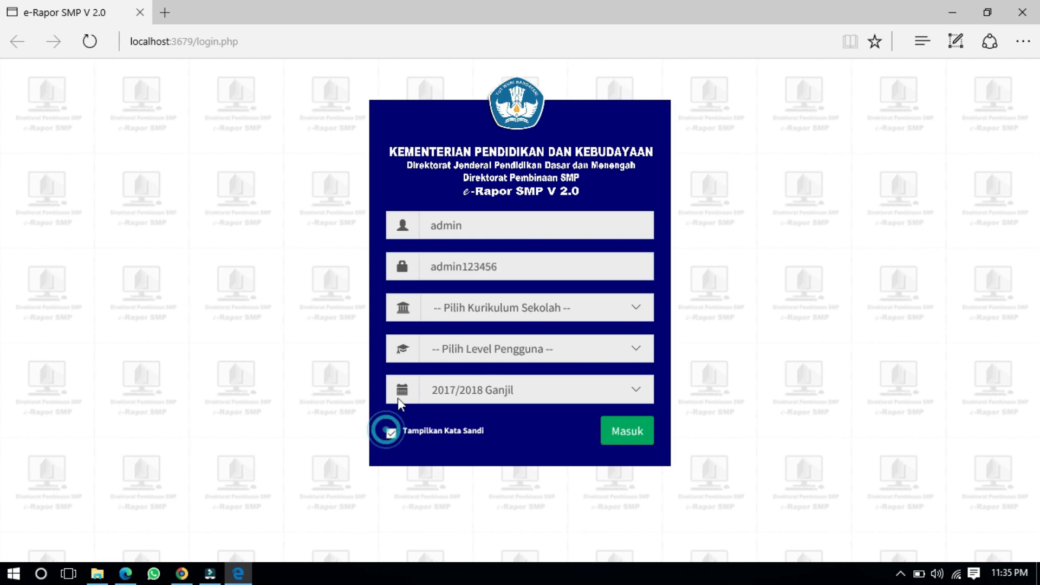
Step: Choose the K-2013 Paket curriculum and Admin level, then sign in
{"action": "left_click", "coordinate": [444, 316]}
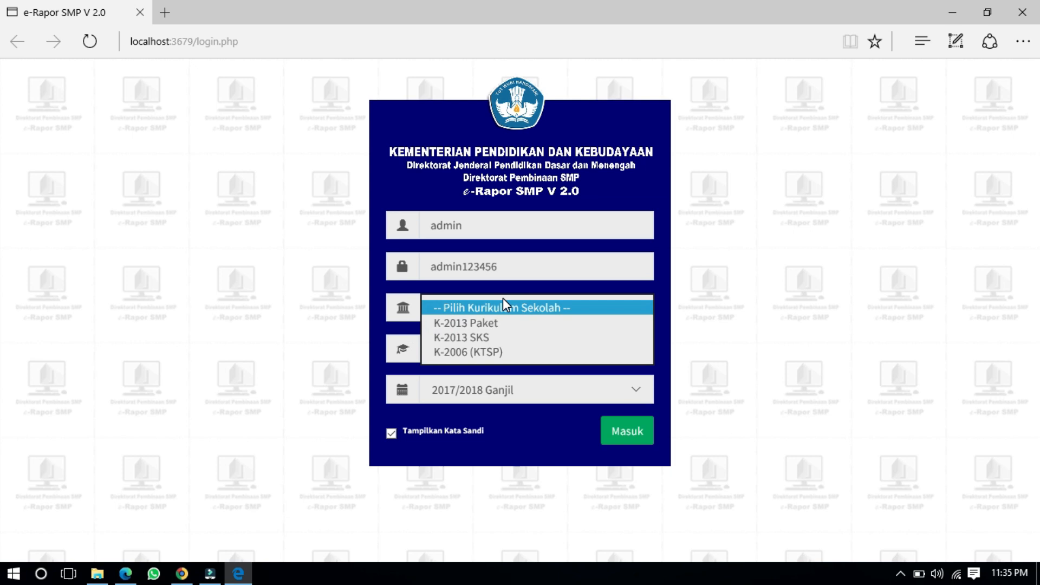
{"action": "left_click", "coordinate": [484, 324]}
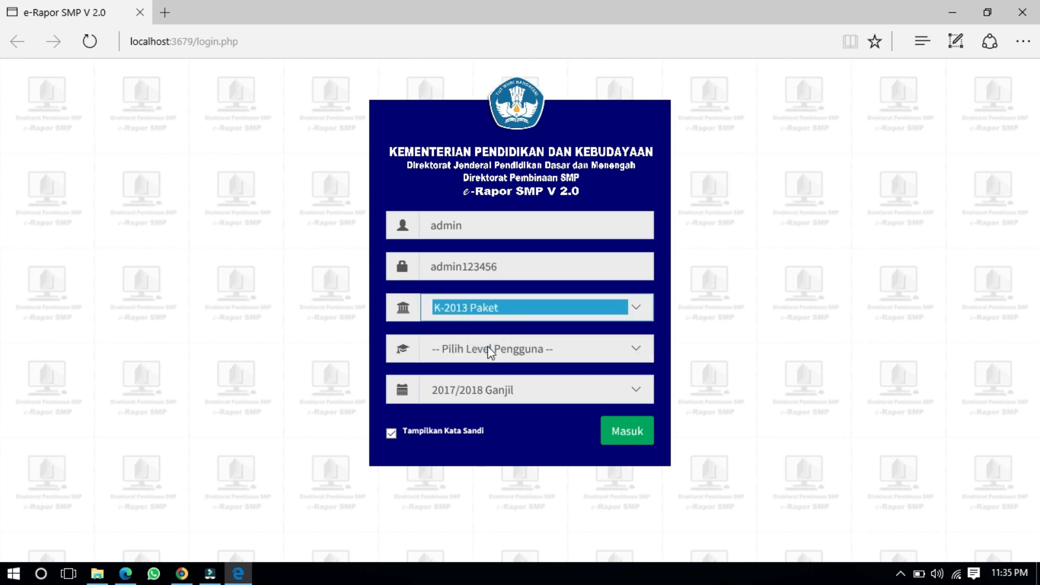
{"action": "left_click", "coordinate": [488, 350]}
{"action": "left_click", "coordinate": [487, 380]}
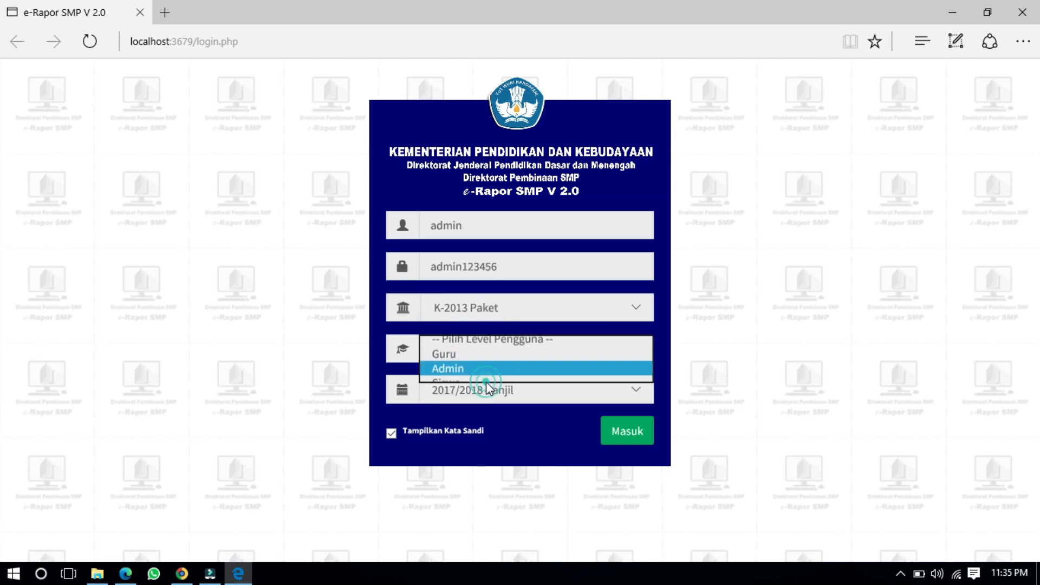
{"action": "left_click", "coordinate": [610, 425]}
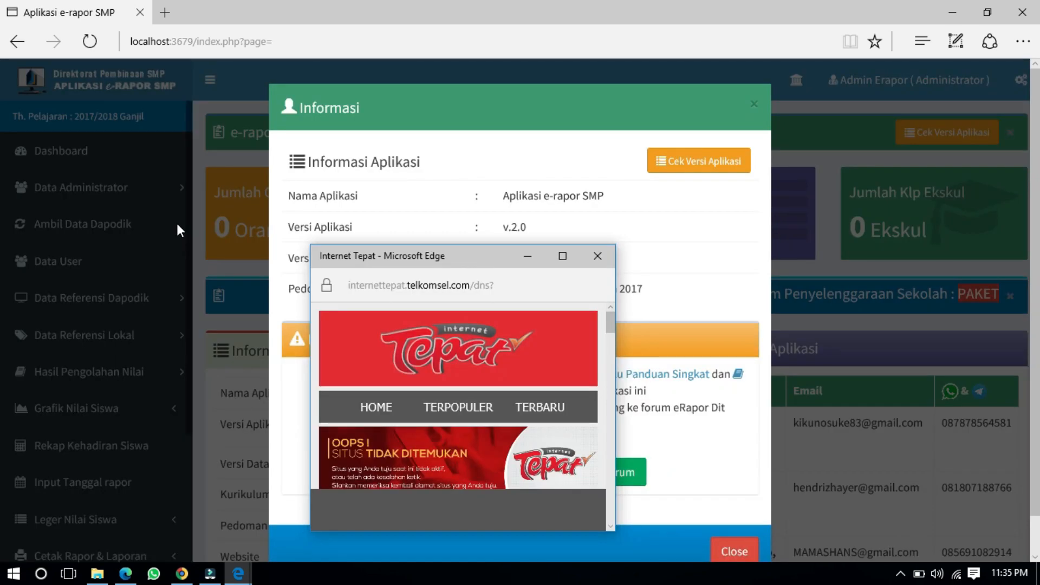
Step: Dismiss the Internet Tepat popup and the Informasi notice on the dashboard
{"action": "left_click", "coordinate": [597, 257]}
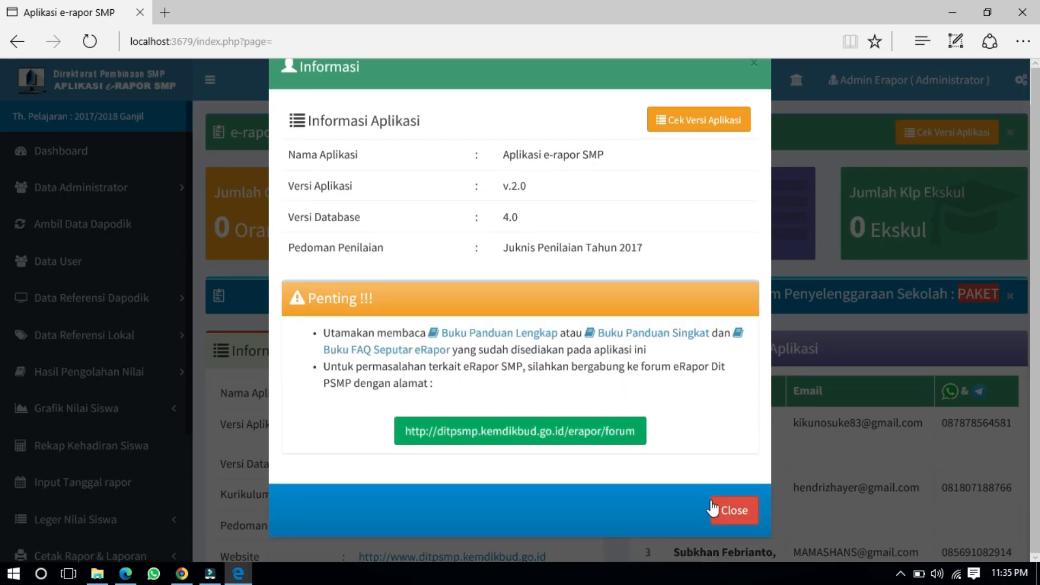
{"action": "left_click", "coordinate": [723, 509]}
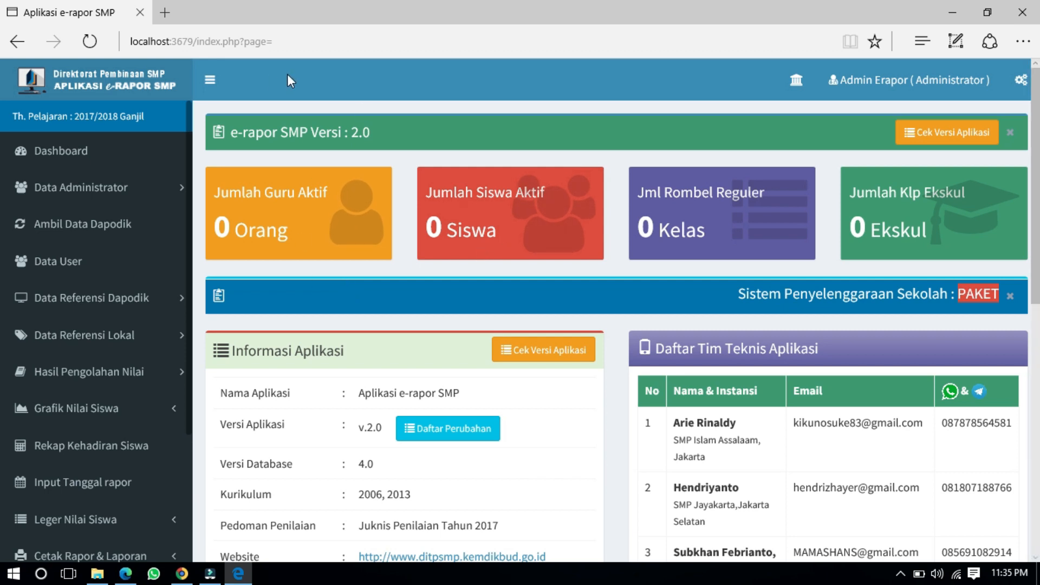
{"action": "left_click", "coordinate": [243, 44]}
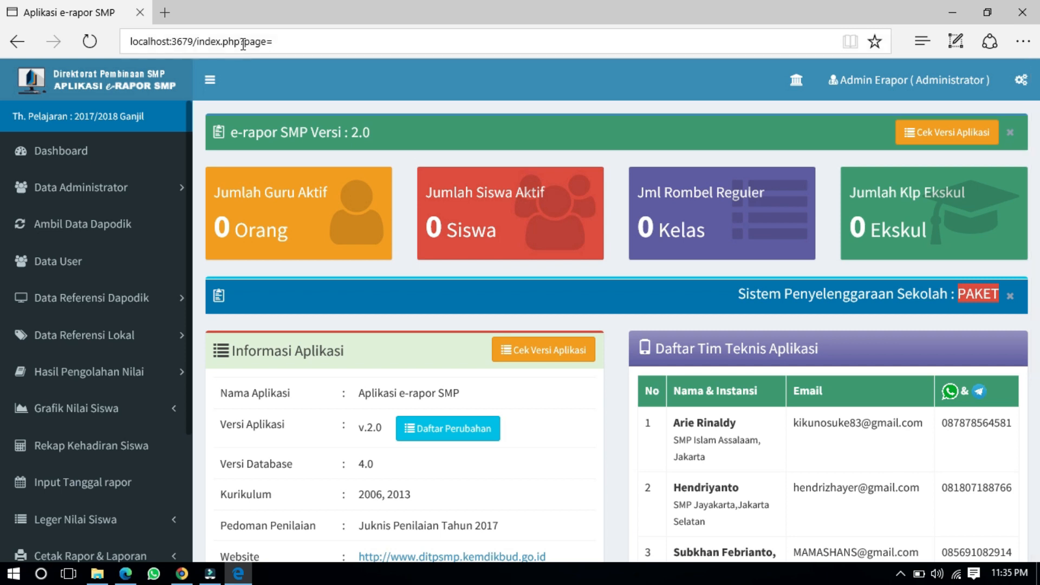
{"action": "left_click", "coordinate": [388, 223]}
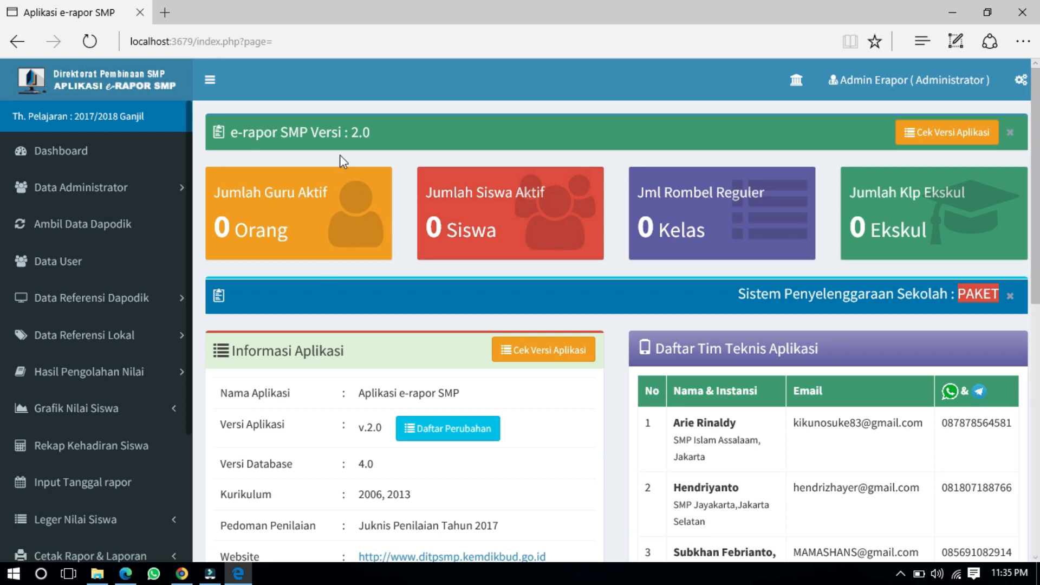
Step: Highlight the 2.0 version number and scroll through the dashboard's zero counts
{"action": "left_click_drag", "start_coordinate": [352, 131], "coordinate": [377, 132]}
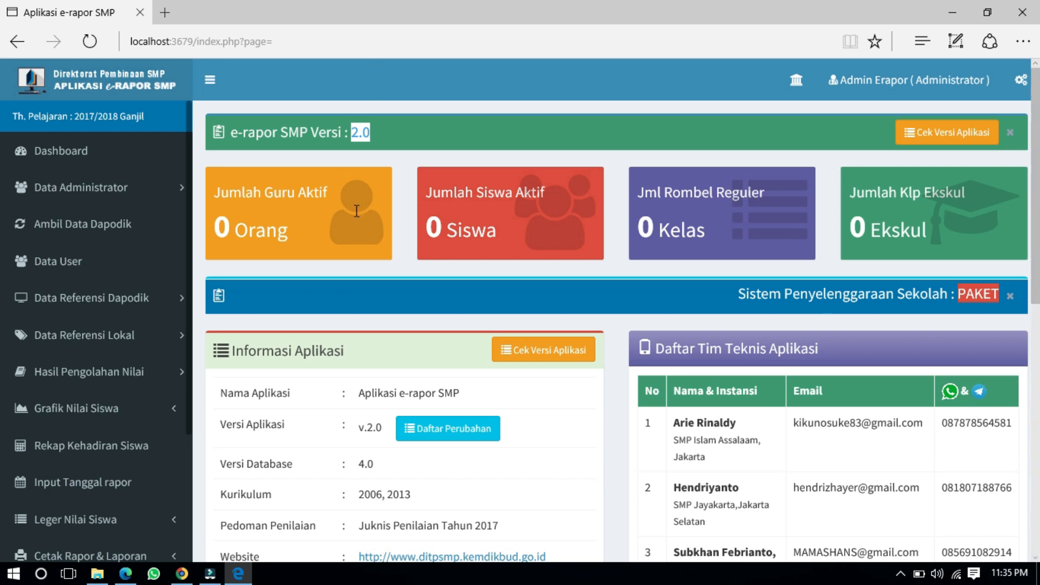
{"action": "left_click", "coordinate": [425, 301]}
{"action": "scroll", "coordinate": [424, 298], "scroll_direction": "down", "scroll_amount": 2}
{"action": "scroll", "coordinate": [424, 298], "scroll_direction": "up", "scroll_amount": 2}
{"action": "scroll", "coordinate": [424, 298], "scroll_direction": "down", "scroll_amount": 1}
{"action": "scroll", "coordinate": [51, 298], "scroll_direction": "down", "scroll_amount": 3}
{"action": "scroll", "coordinate": [52, 298], "scroll_direction": "up", "scroll_amount": 3}
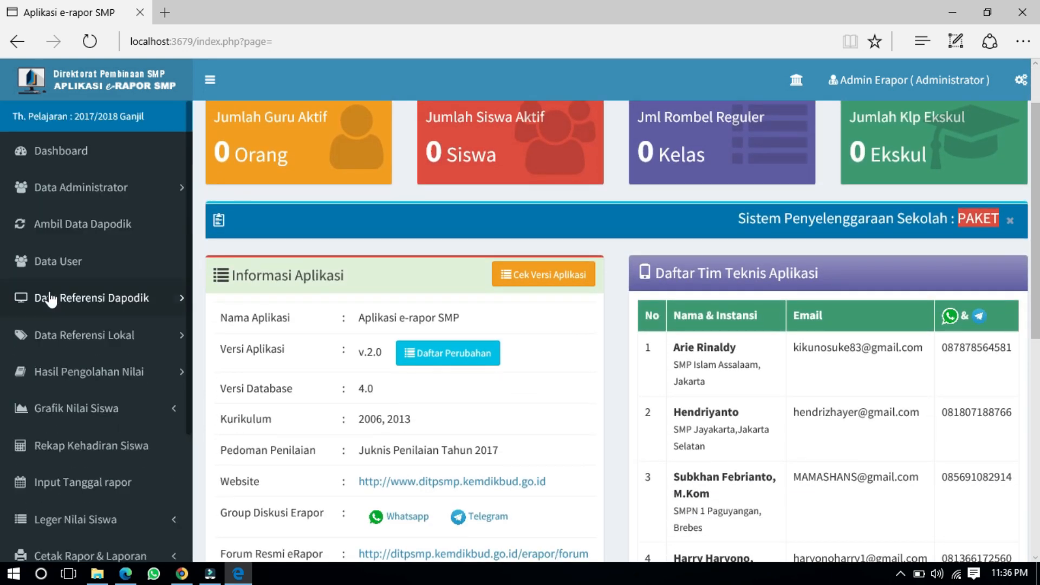
{"action": "scroll", "coordinate": [225, 219], "scroll_direction": "up", "scroll_amount": 1}
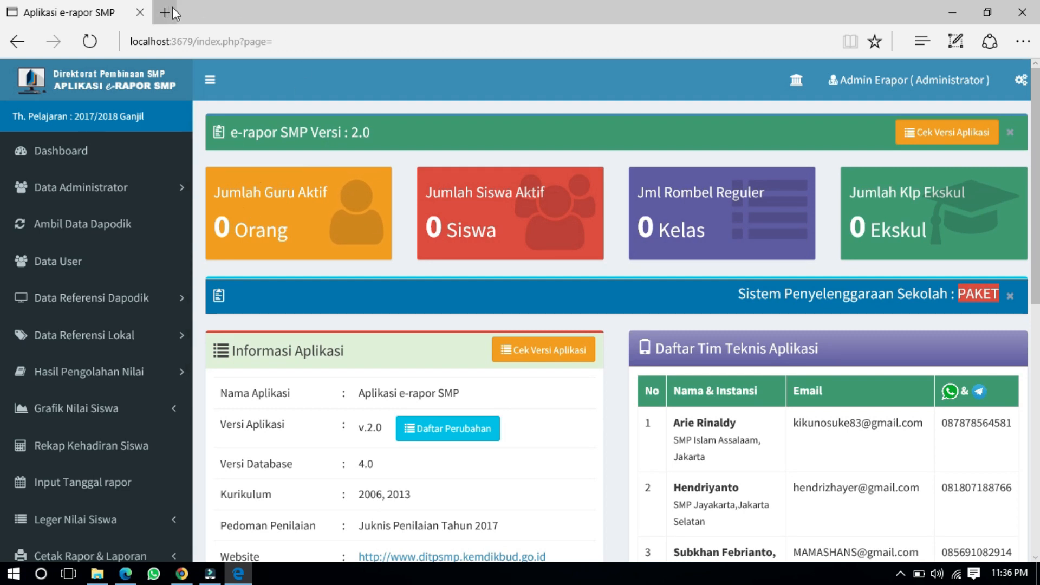
Step: Close the browser and run the V 2.0 to V 2.1.1 updater as administrator
{"action": "left_click", "coordinate": [140, 13]}
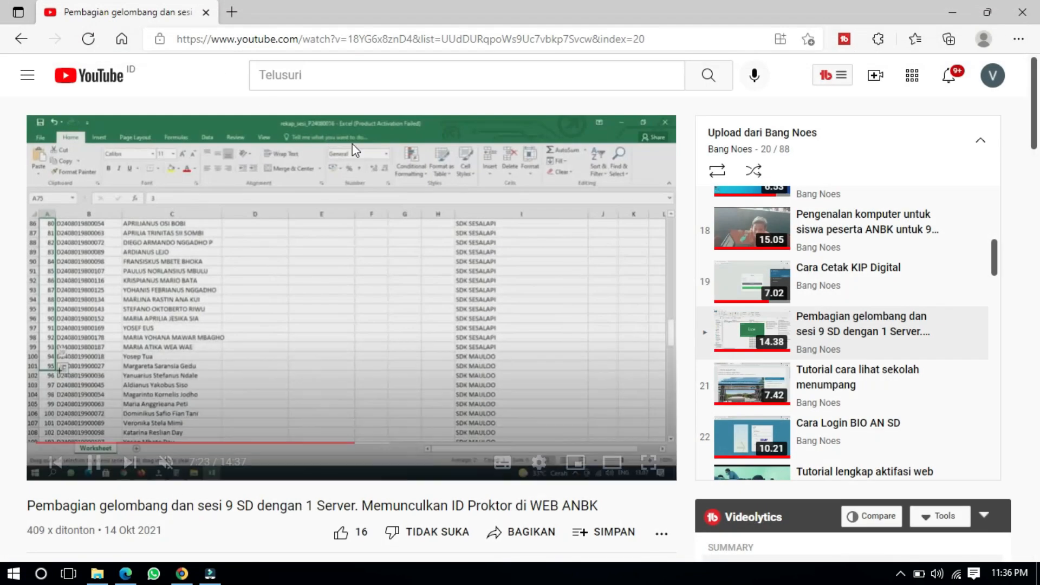
{"action": "left_click", "coordinate": [93, 575]}
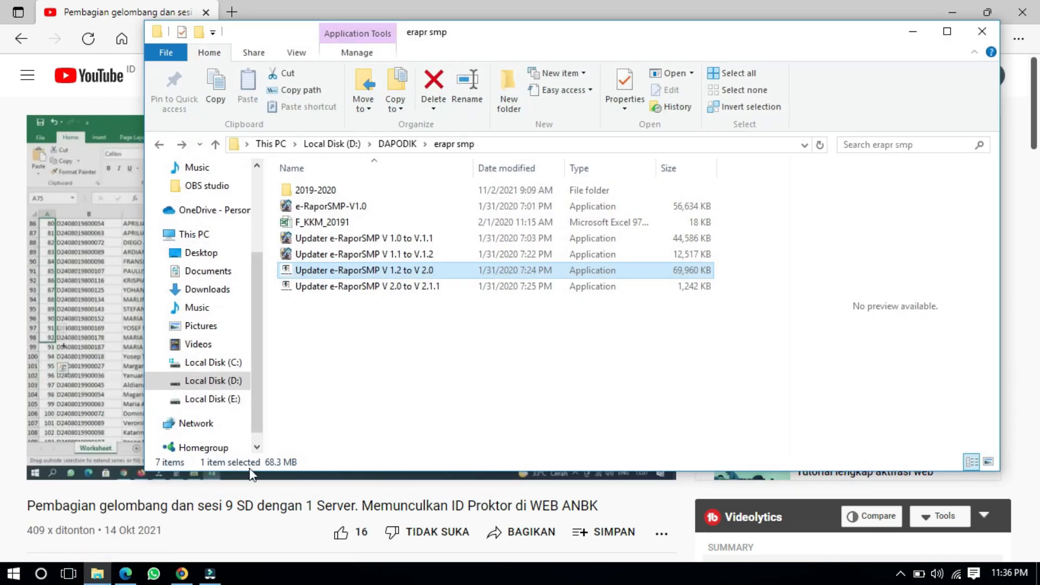
{"action": "left_click", "coordinate": [336, 286]}
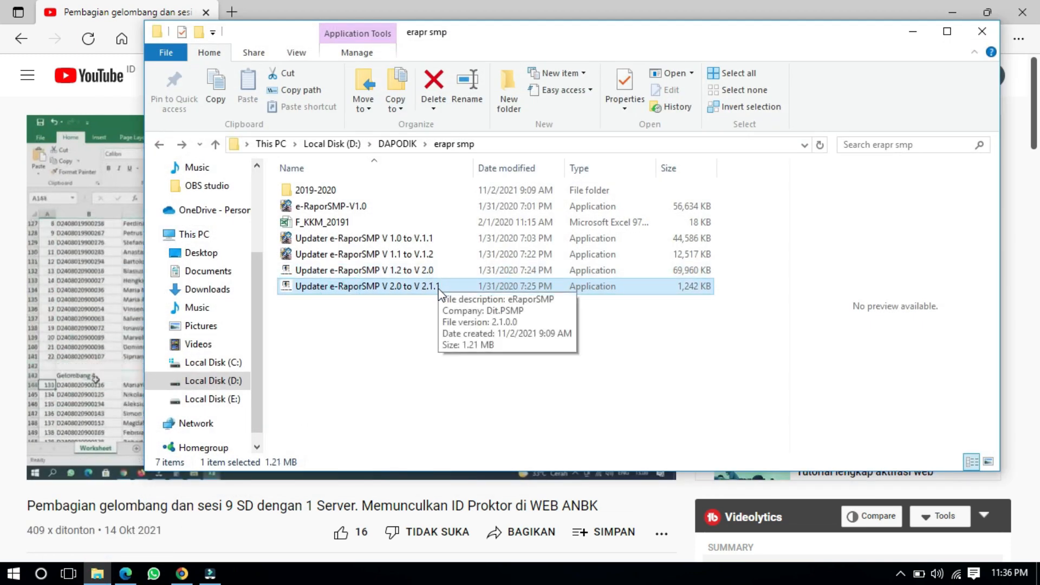
{"action": "left_click", "coordinate": [959, 5]}
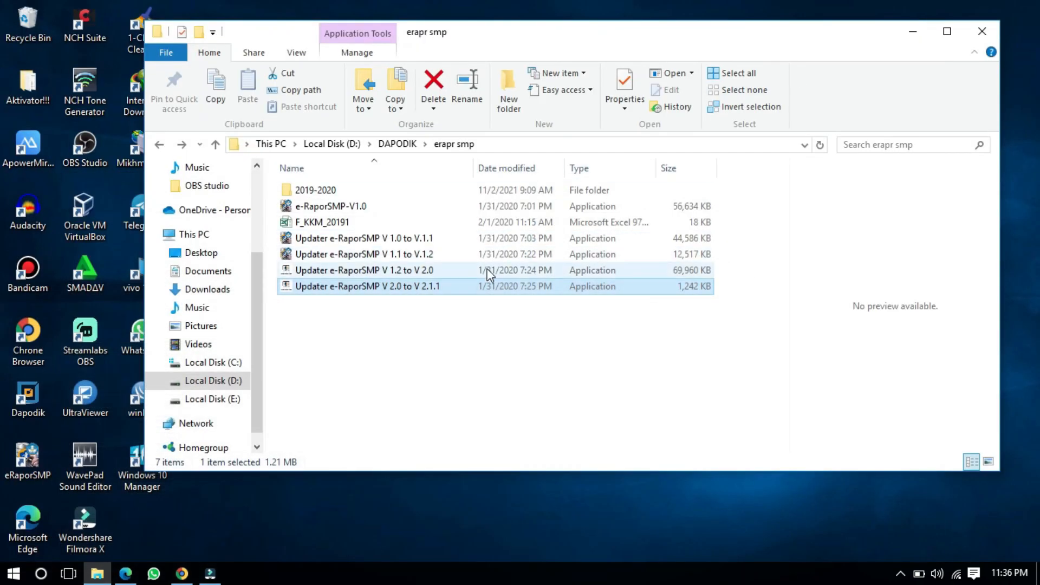
{"action": "right_click", "coordinate": [437, 293]}
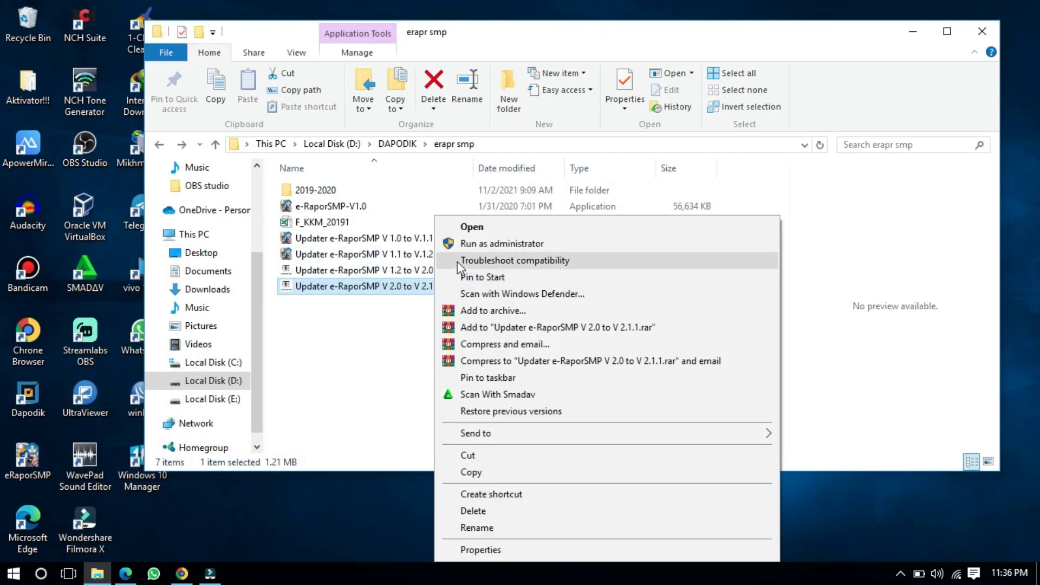
{"action": "left_click", "coordinate": [470, 245]}
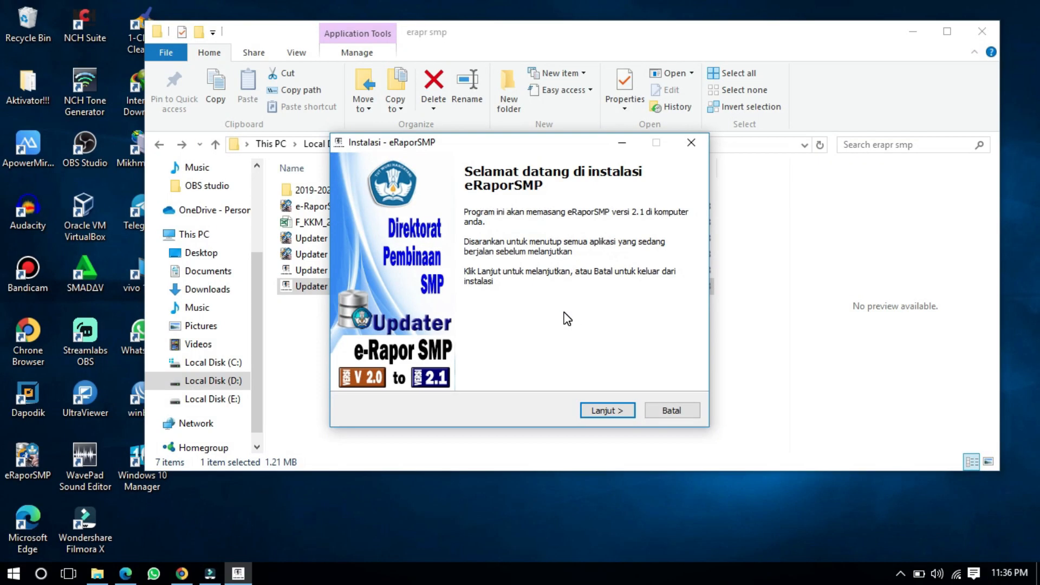
Step: Accept the licence with Saya setuju, install the update, and reopen the updater file
{"action": "left_click", "coordinate": [610, 411]}
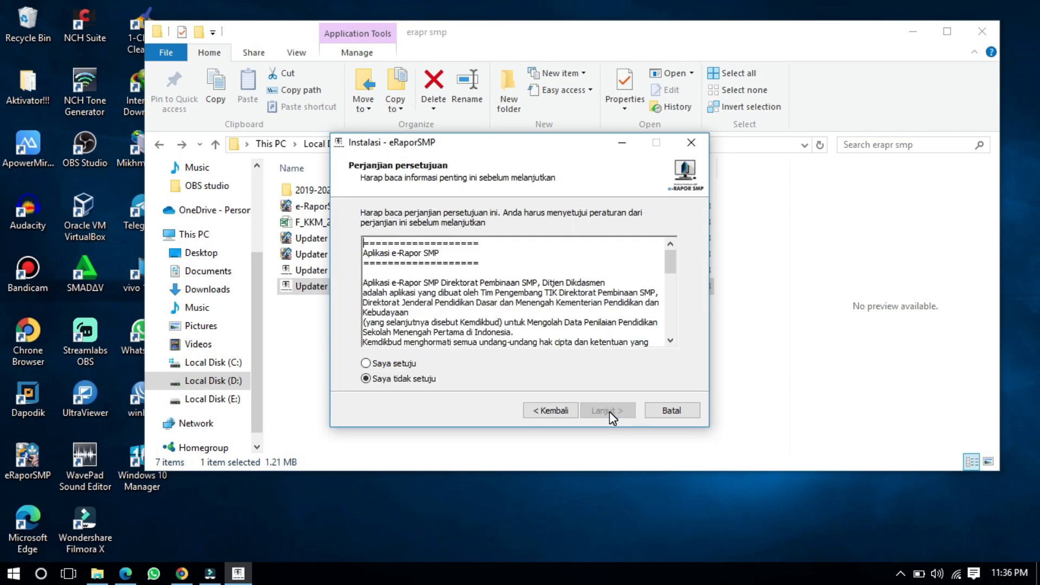
{"action": "left_click", "coordinate": [402, 364]}
{"action": "left_click", "coordinate": [596, 406]}
{"action": "left_click", "coordinate": [599, 411]}
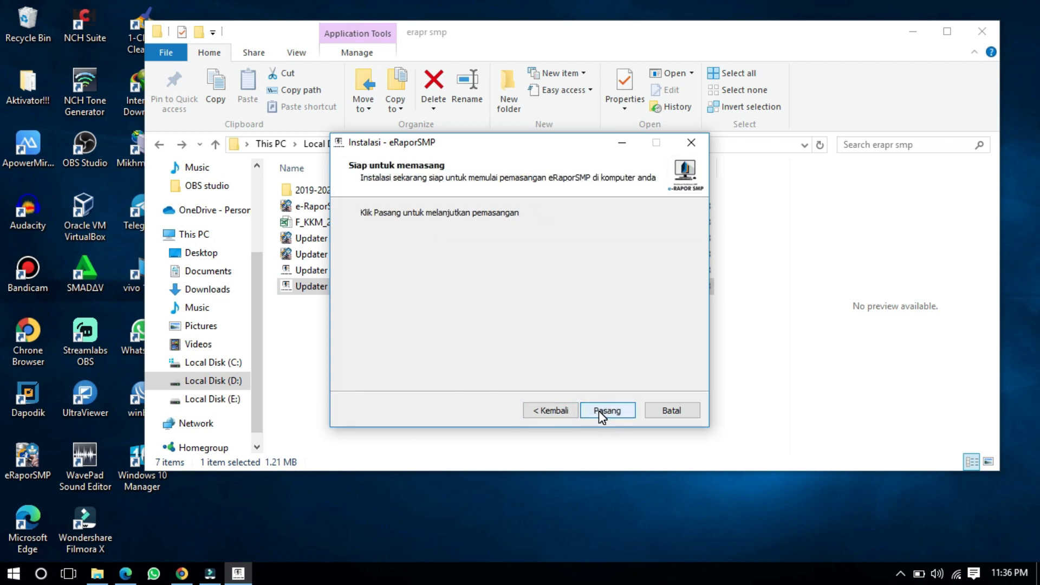
{"action": "left_click", "coordinate": [599, 410]}
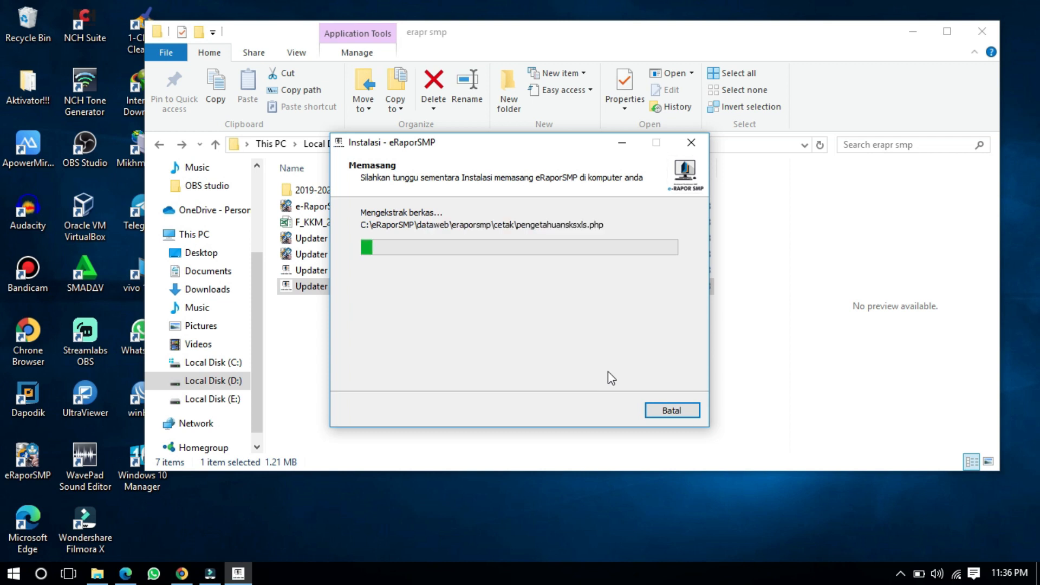
{"action": "left_click", "coordinate": [489, 304]}
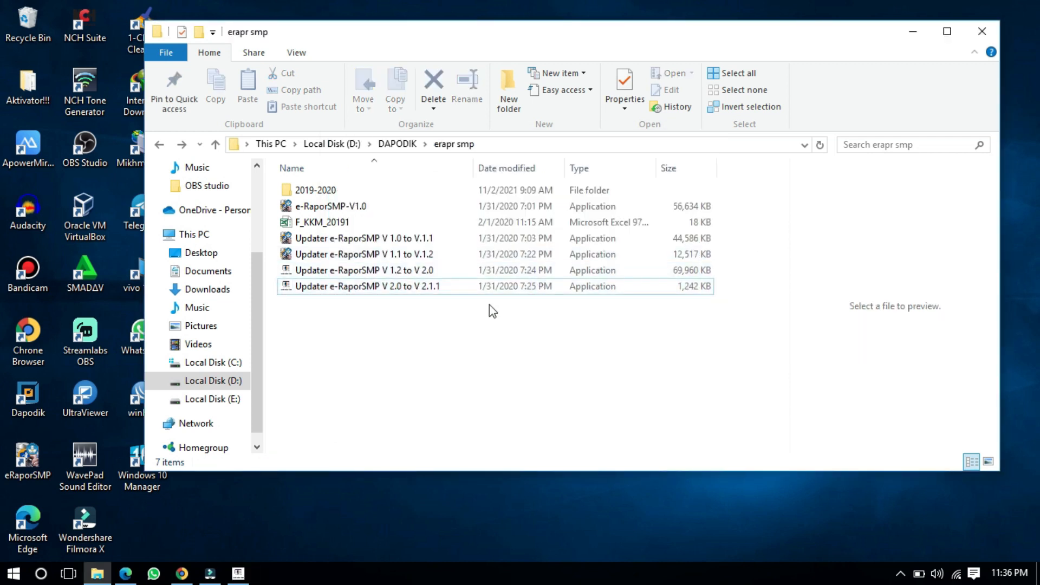
{"action": "double_click", "coordinate": [476, 290]}
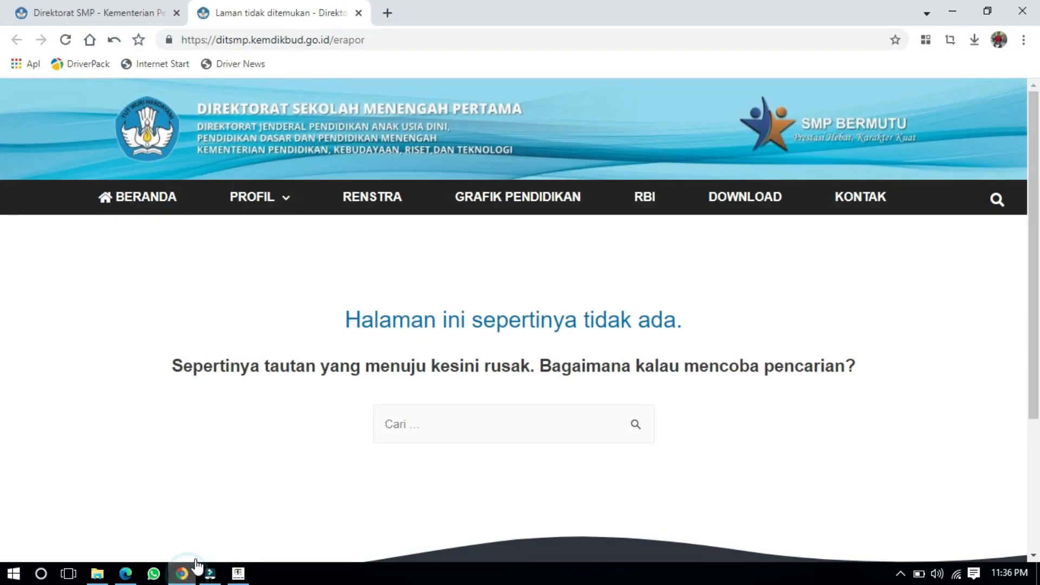
Step: Close the pre-install notes and finish the installer with Selesai
{"action": "key", "text": "alt+F4"}
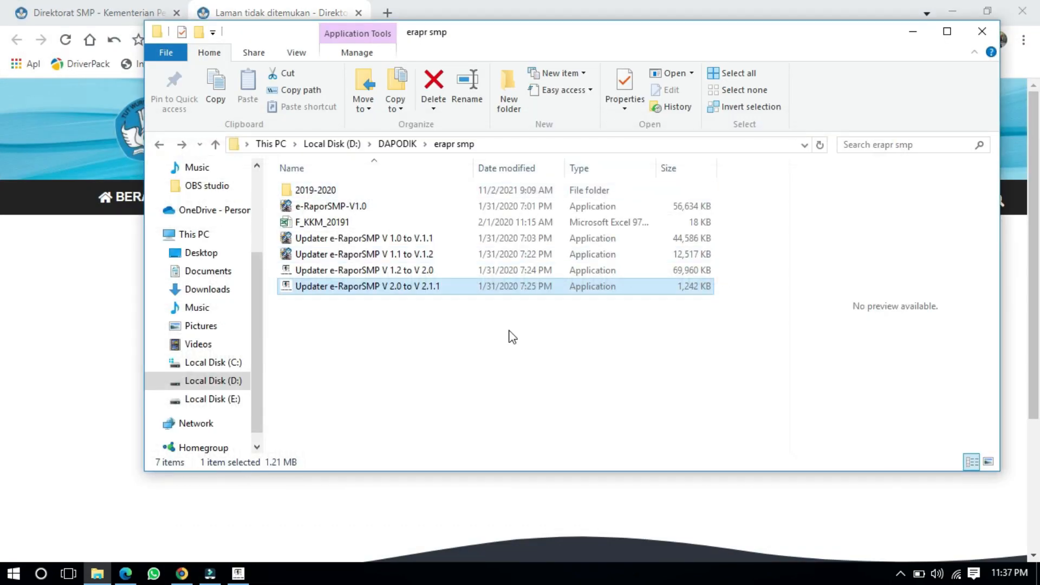
{"action": "left_click", "coordinate": [602, 411]}
{"action": "left_click", "coordinate": [599, 411]}
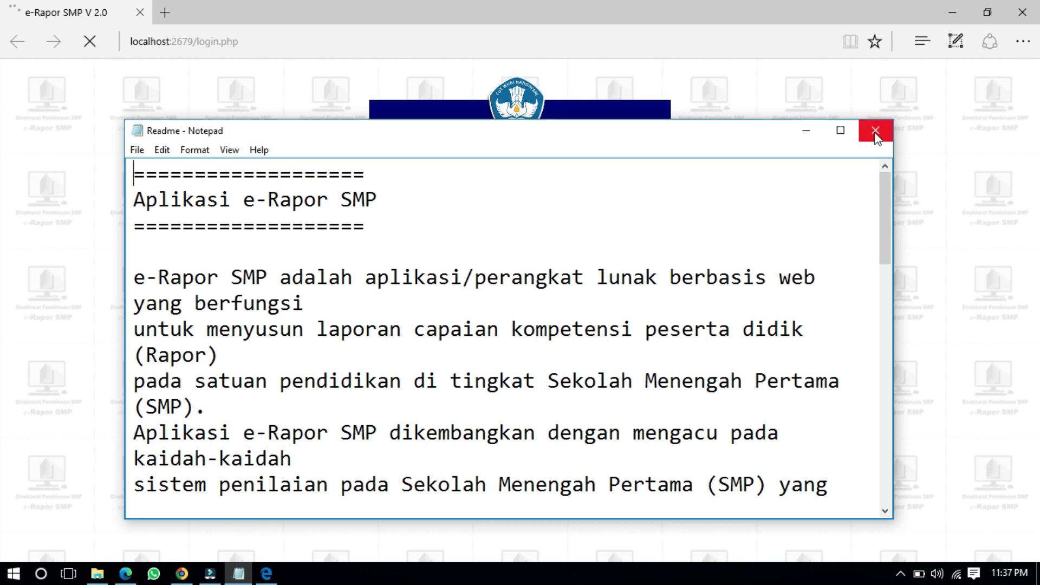
Step: Scroll through the Readme to its V.2.1 version note, then close Notepad
{"action": "scroll", "coordinate": [618, 320], "scroll_direction": "down", "scroll_amount": 12}
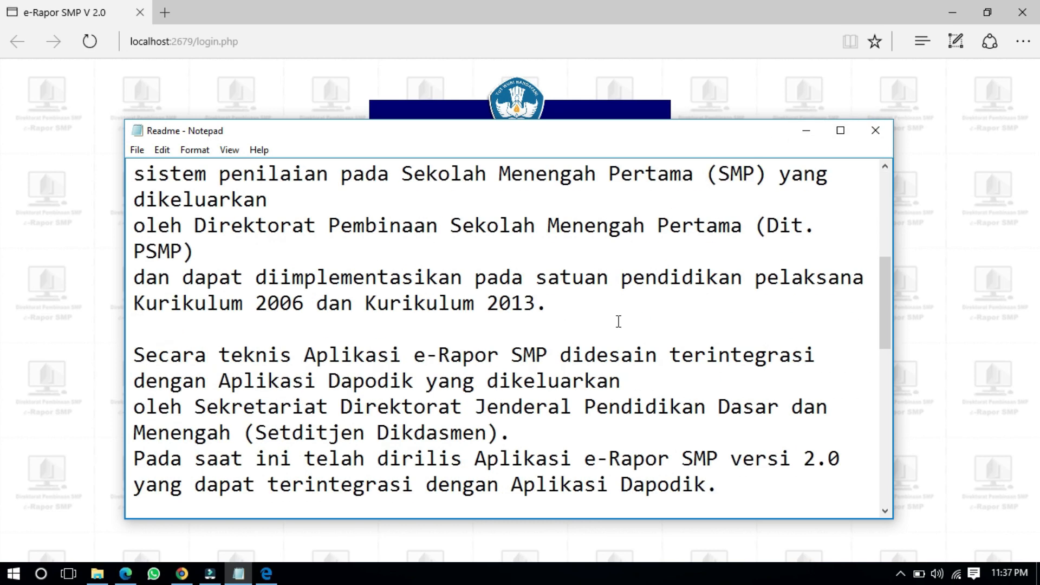
{"action": "scroll", "coordinate": [619, 314], "scroll_direction": "up", "scroll_amount": 5}
{"action": "scroll", "coordinate": [618, 315], "scroll_direction": "down", "scroll_amount": 5}
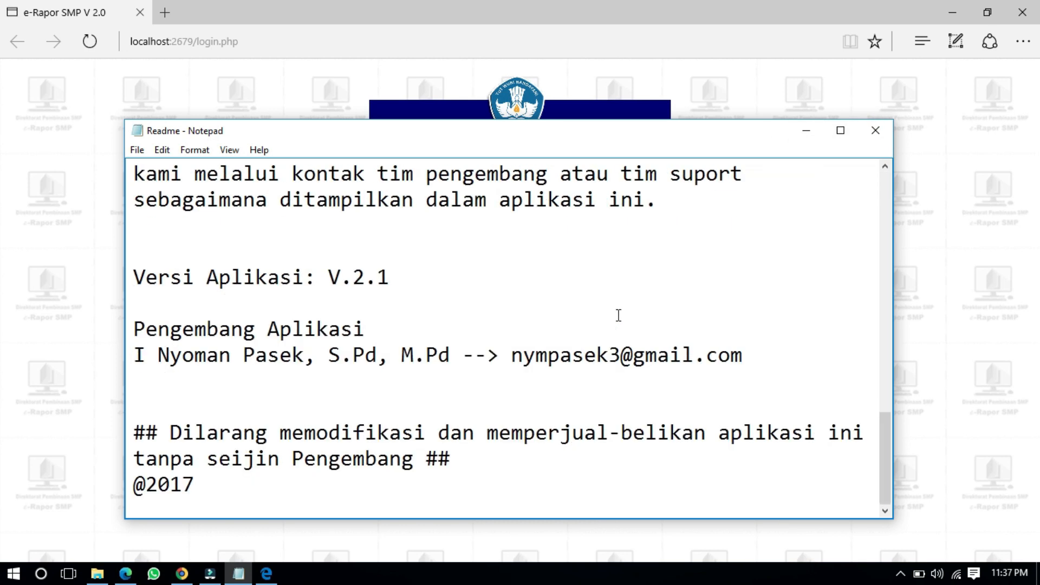
{"action": "scroll", "coordinate": [619, 316], "scroll_direction": "up", "scroll_amount": 4}
{"action": "scroll", "coordinate": [650, 316], "scroll_direction": "down", "scroll_amount": 2}
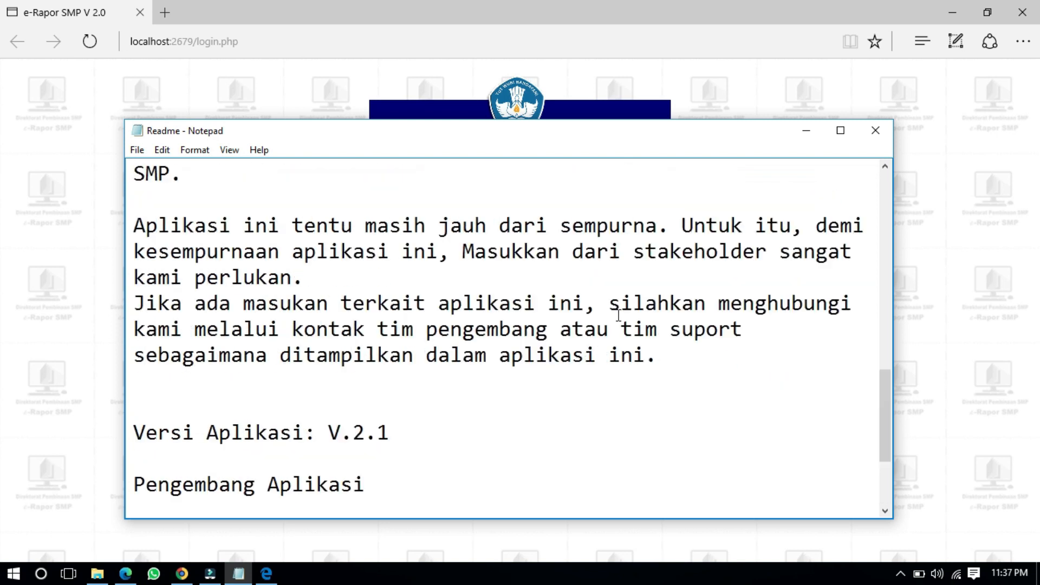
{"action": "scroll", "coordinate": [705, 317], "scroll_direction": "up", "scroll_amount": 6}
{"action": "scroll", "coordinate": [775, 318], "scroll_direction": "down", "scroll_amount": 2}
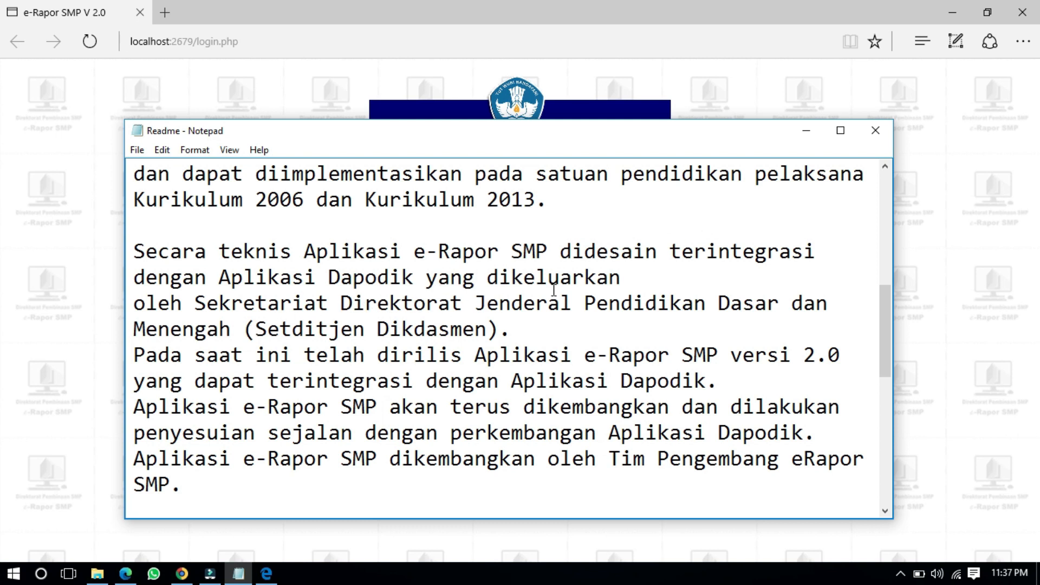
{"action": "scroll", "coordinate": [344, 397], "scroll_direction": "down", "scroll_amount": 6}
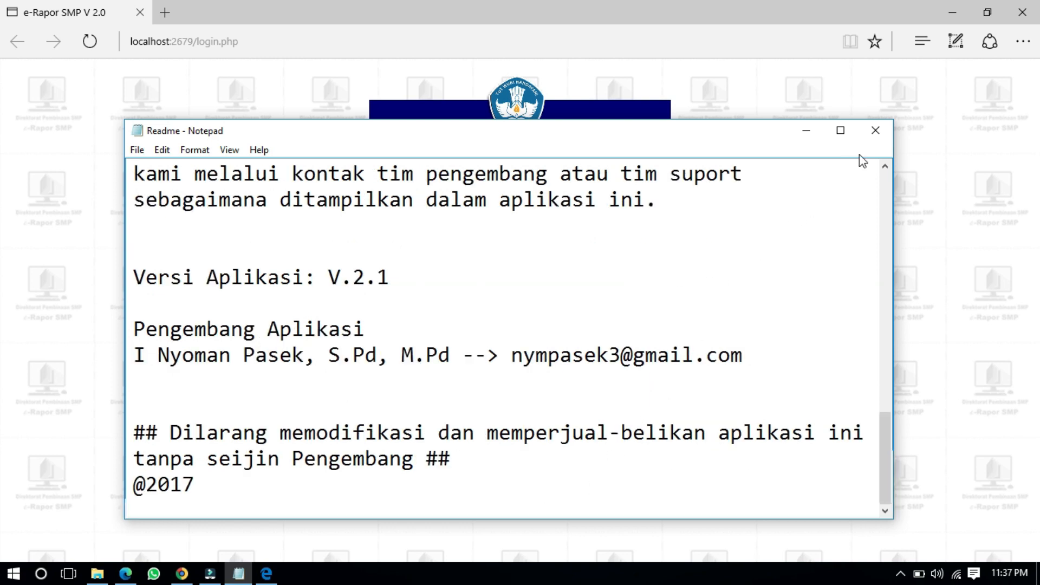
{"action": "left_click", "coordinate": [876, 130]}
{"action": "left_click", "coordinate": [194, 275]}
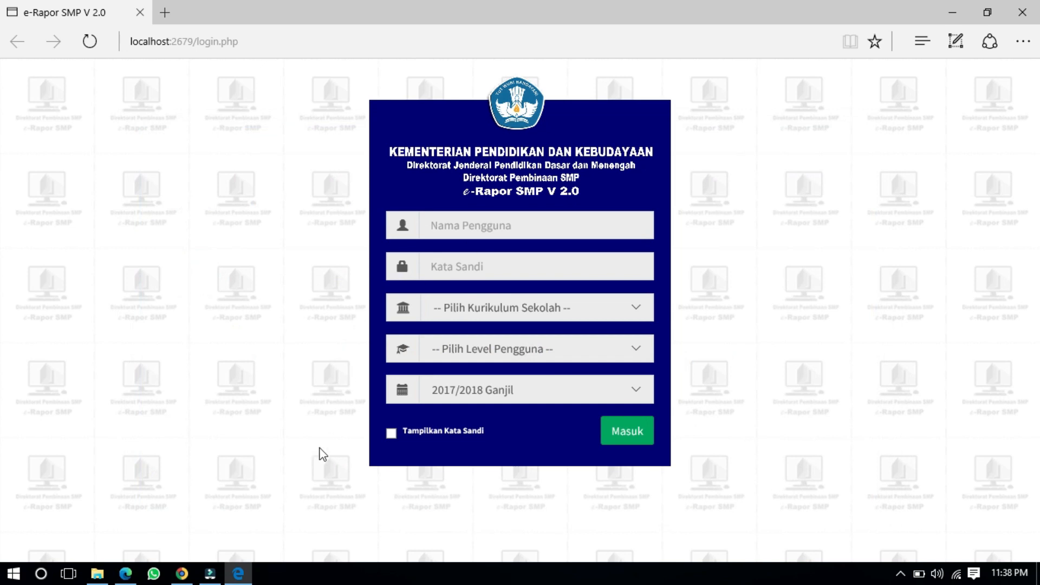
{"action": "left_click", "coordinate": [183, 47]}
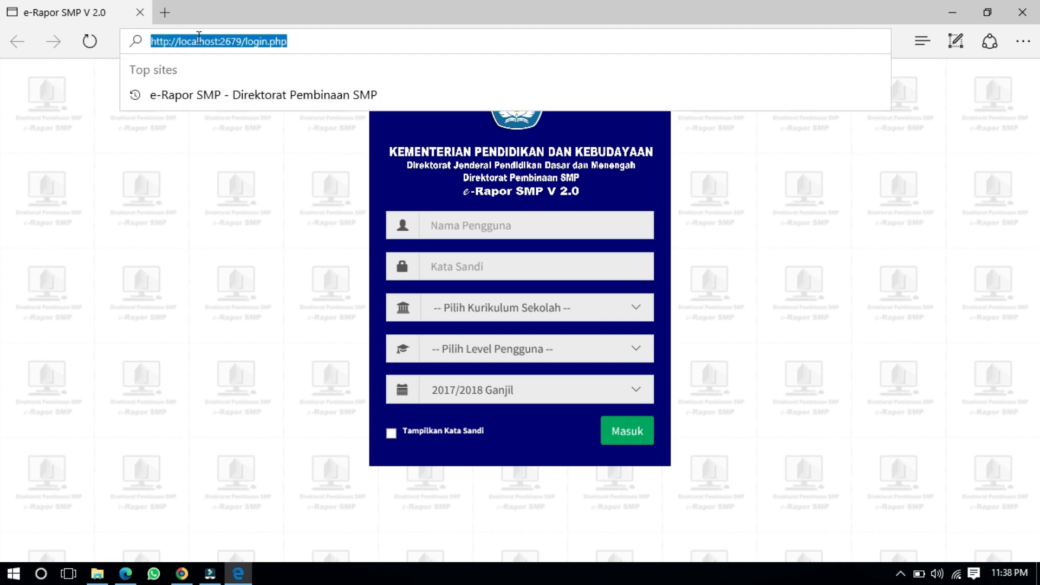
{"action": "left_click", "coordinate": [260, 197]}
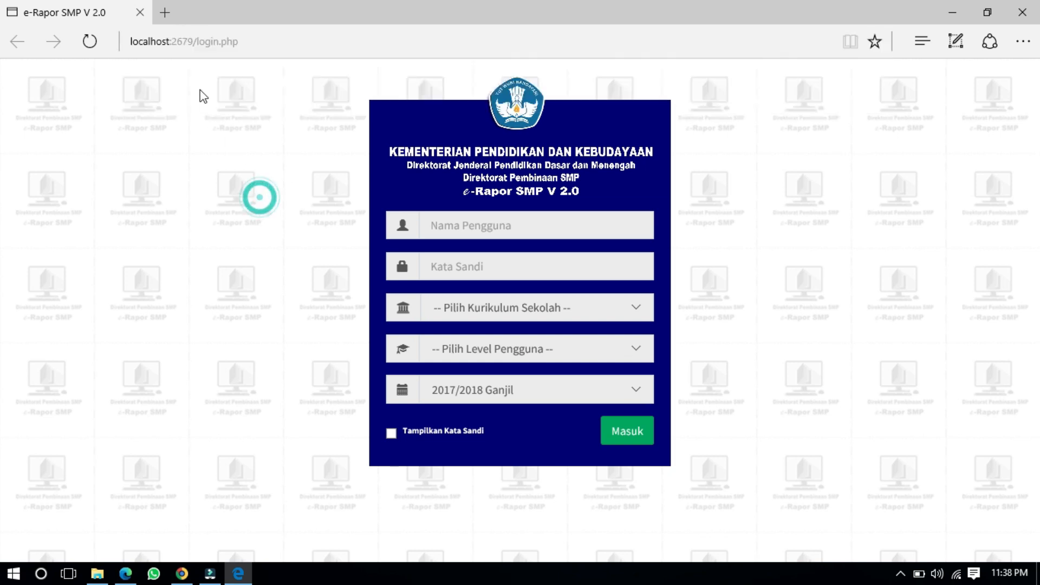
{"action": "left_click", "coordinate": [238, 573]}
{"action": "left_click", "coordinate": [238, 574]}
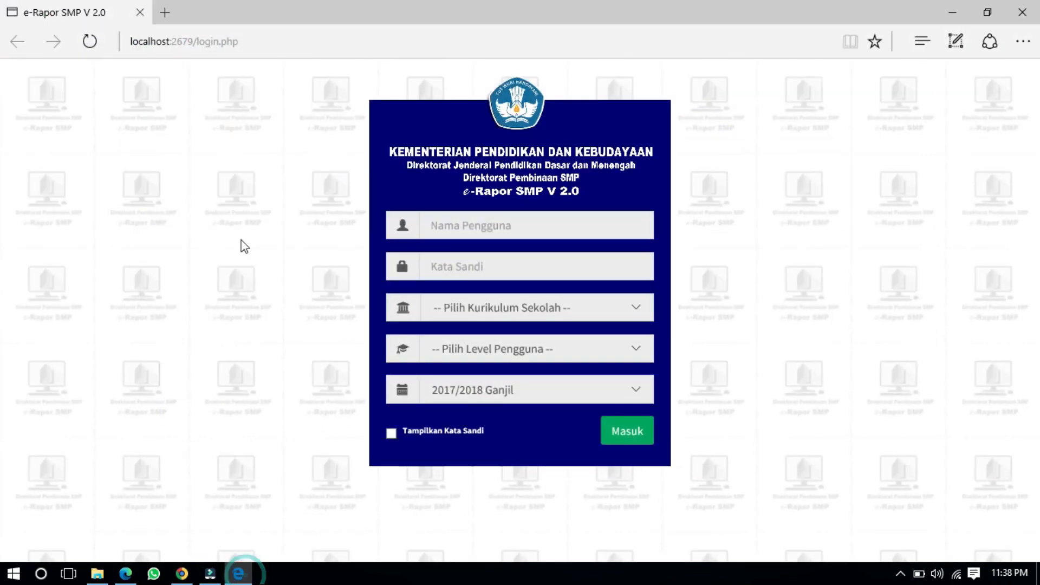
{"action": "left_click", "coordinate": [164, 14]}
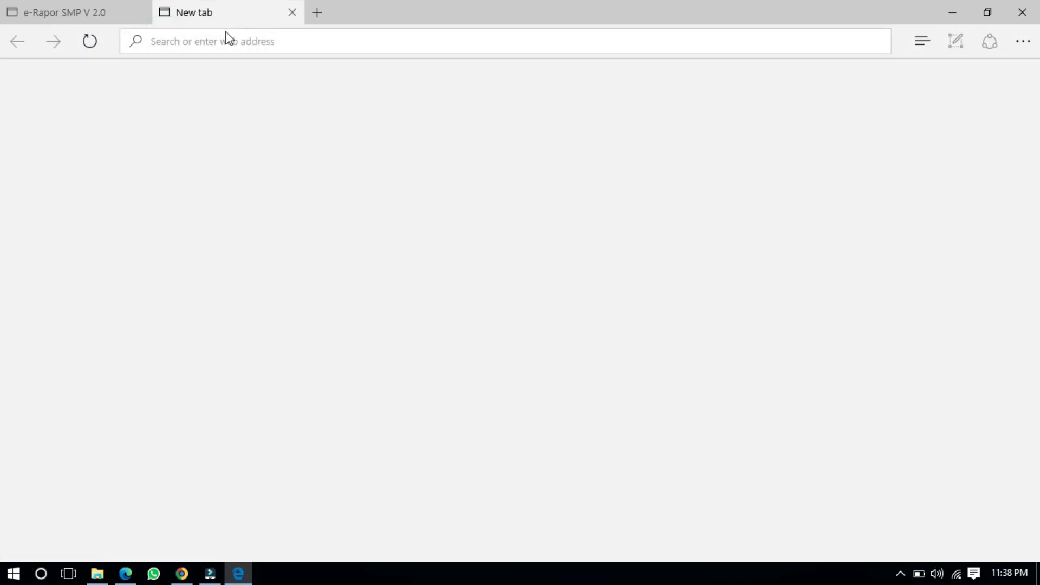
{"action": "type", "text": "lo"}
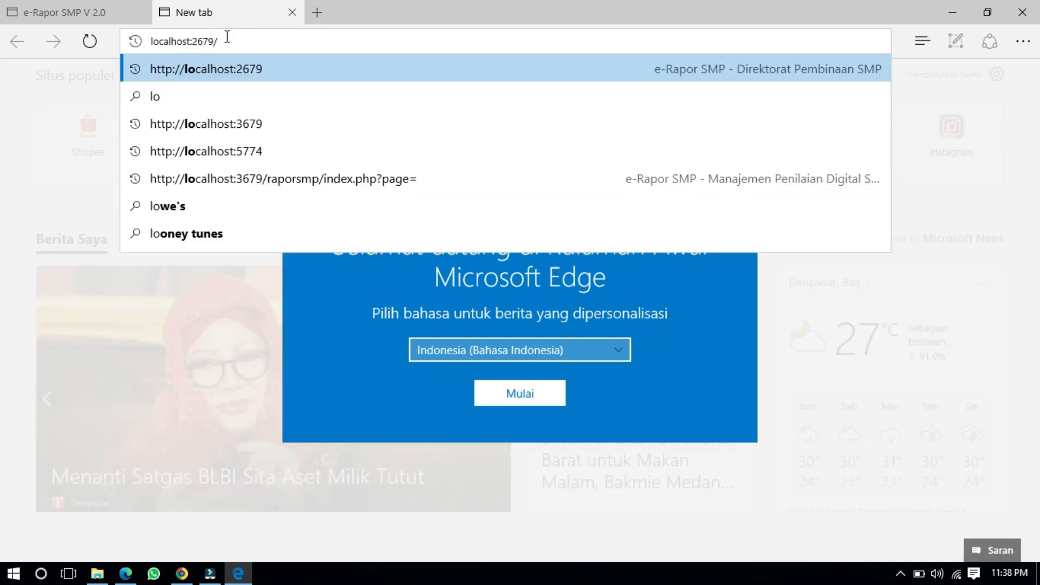
{"action": "key", "text": "BackSpace"}
{"action": "type", "text": "3"}
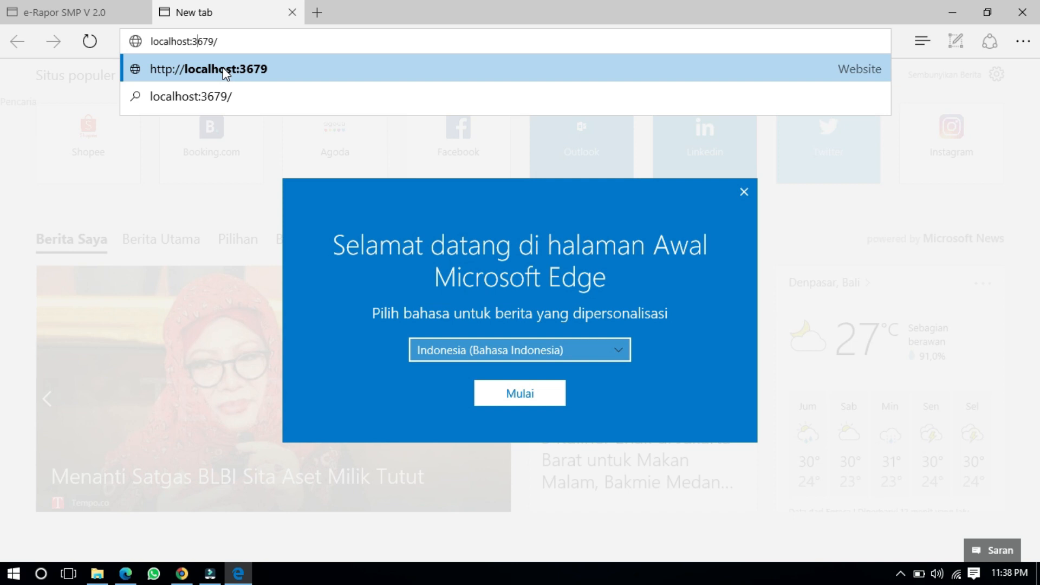
{"action": "left_click", "coordinate": [264, 70]}
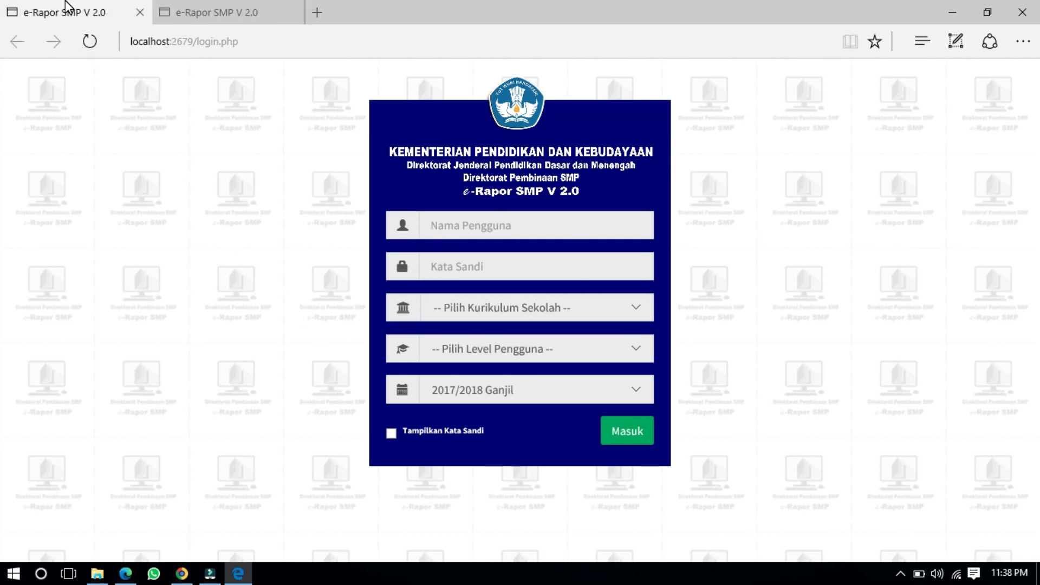
Step: Switch back to the first tab's localhost:2679 login page
{"action": "left_click", "coordinate": [97, 573]}
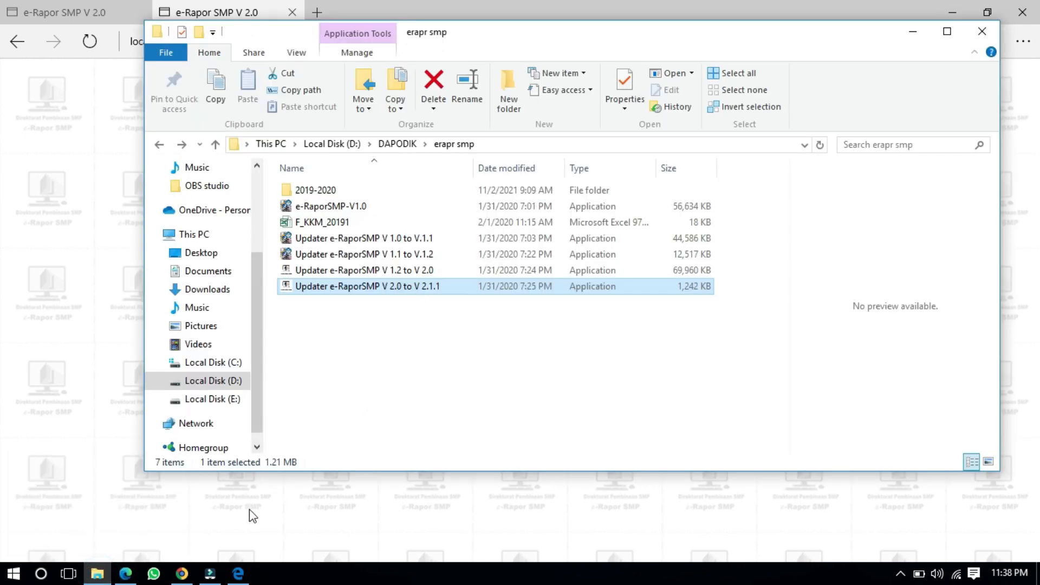
{"action": "left_click", "coordinate": [246, 576]}
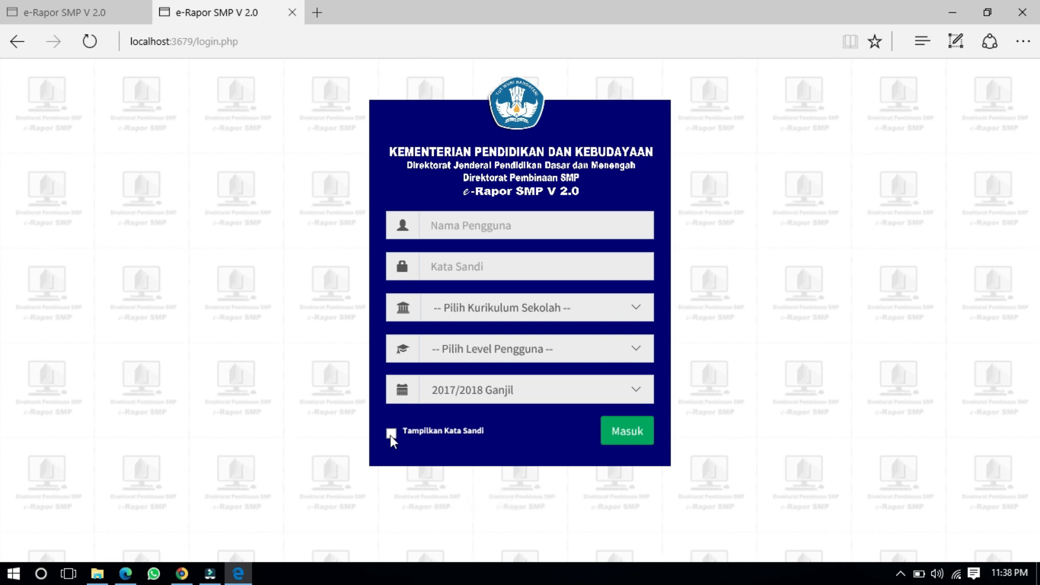
{"action": "left_click", "coordinate": [106, 7]}
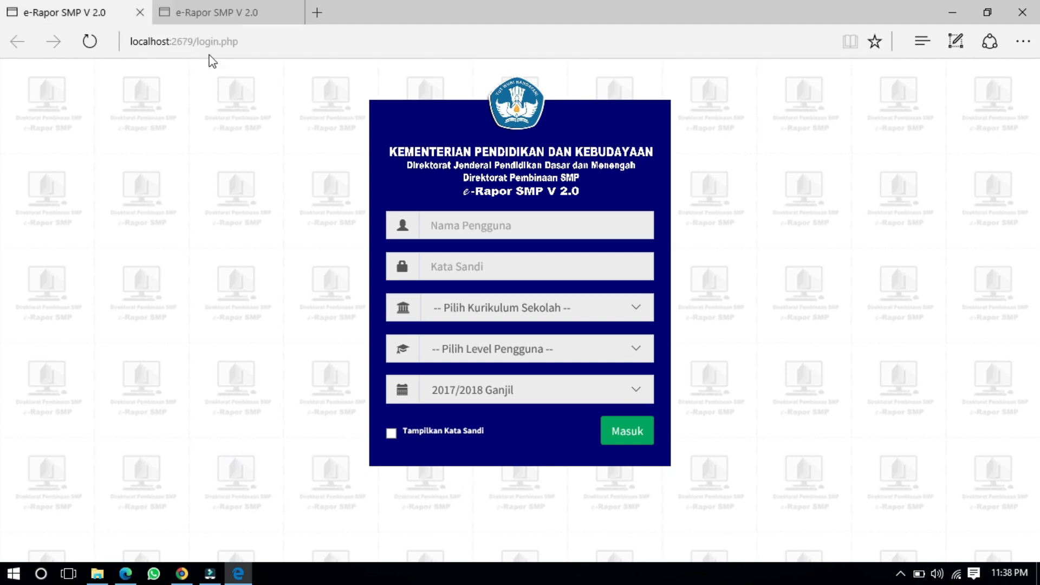
Step: Enter username admin and the password, showing it in plain text
{"action": "left_click", "coordinate": [475, 234]}
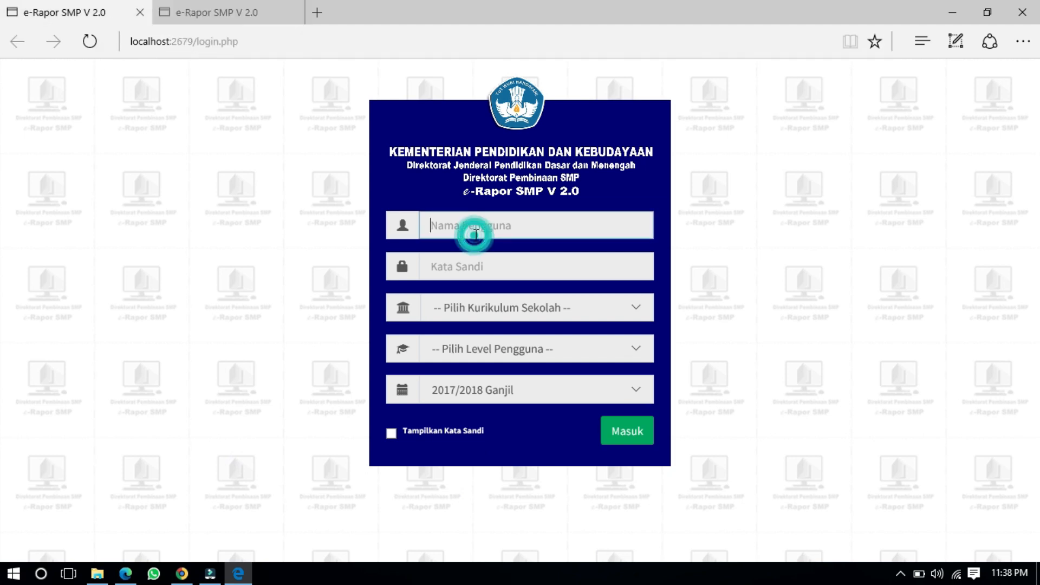
{"action": "type", "text": "admin"}
{"action": "key", "text": "Tab"}
{"action": "type", "text": "••••••••"}
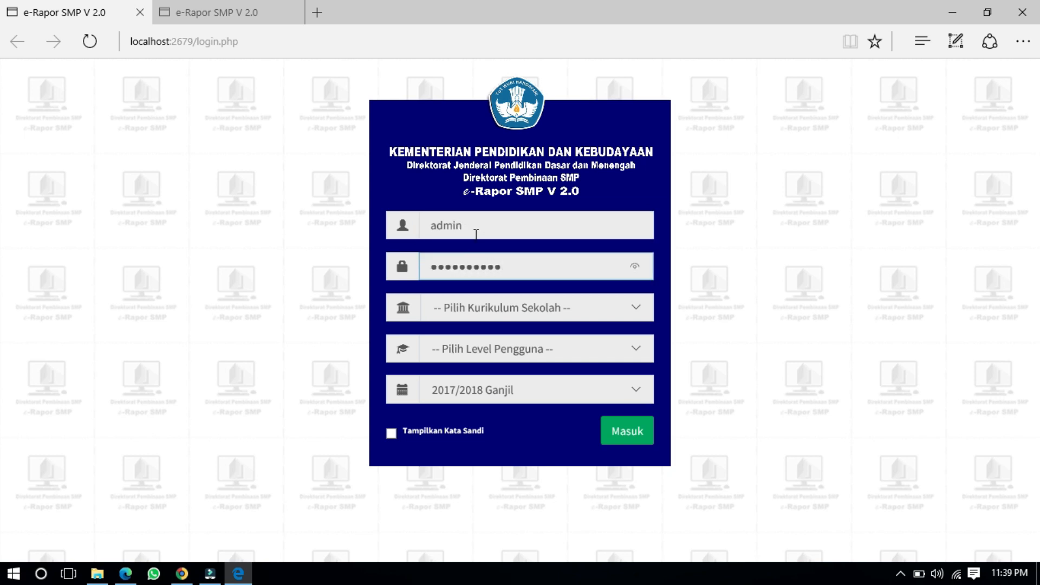
{"action": "left_click", "coordinate": [391, 442]}
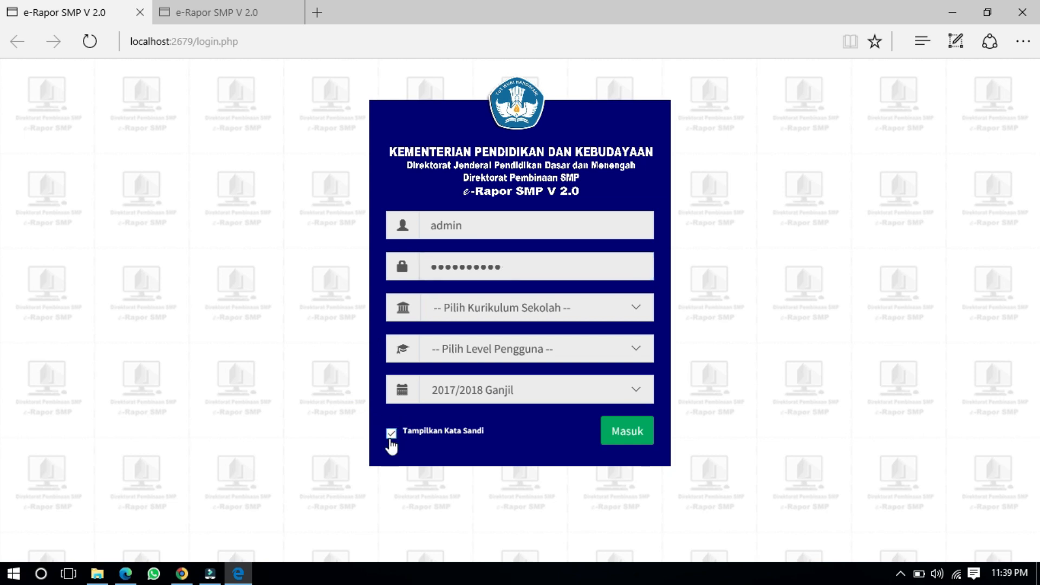
{"action": "left_click", "coordinate": [513, 266]}
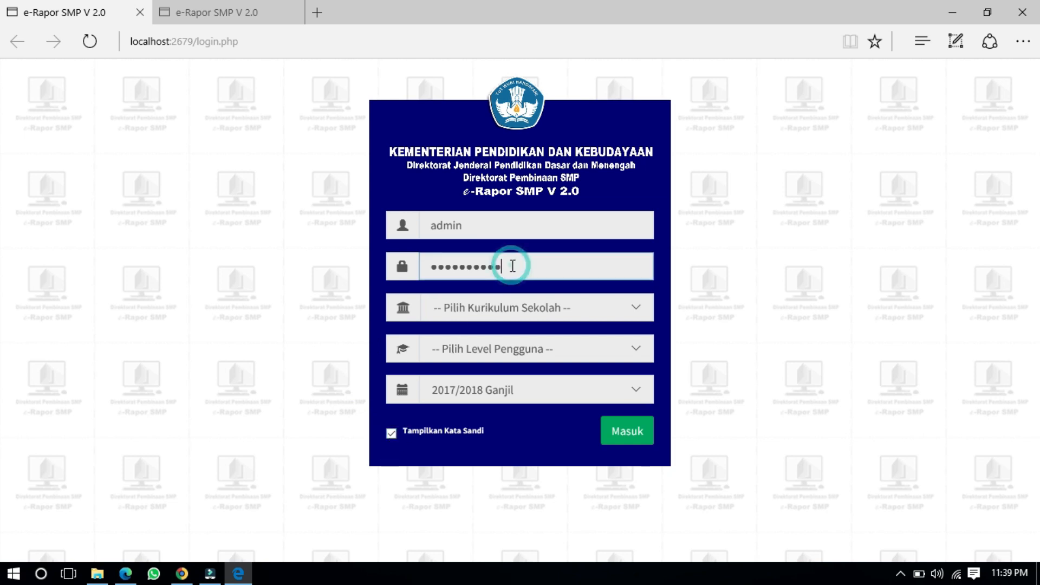
Step: Choose K-2013 Paket and Admin level and submit; the login fails with Gagal login
{"action": "left_click", "coordinate": [477, 306]}
{"action": "left_click", "coordinate": [479, 353]}
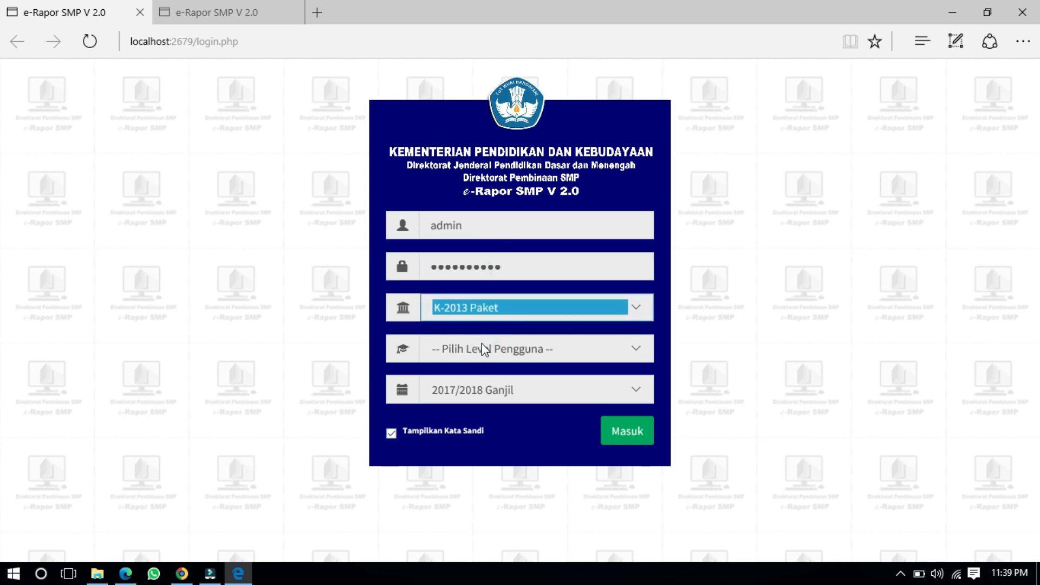
{"action": "left_click", "coordinate": [480, 350]}
{"action": "left_click", "coordinate": [475, 378]}
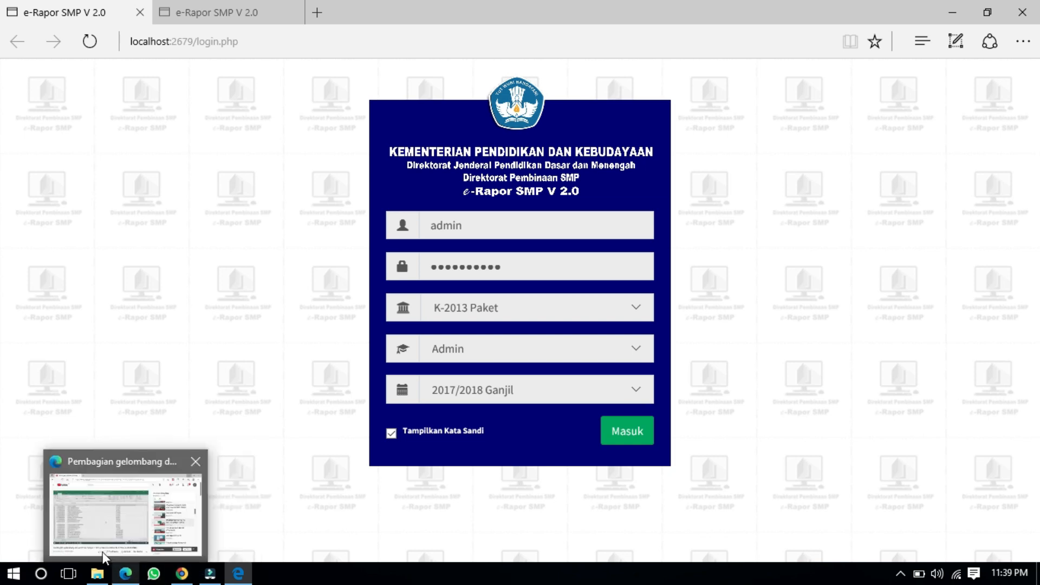
{"action": "left_click", "coordinate": [97, 574]}
{"action": "left_click", "coordinate": [97, 574]}
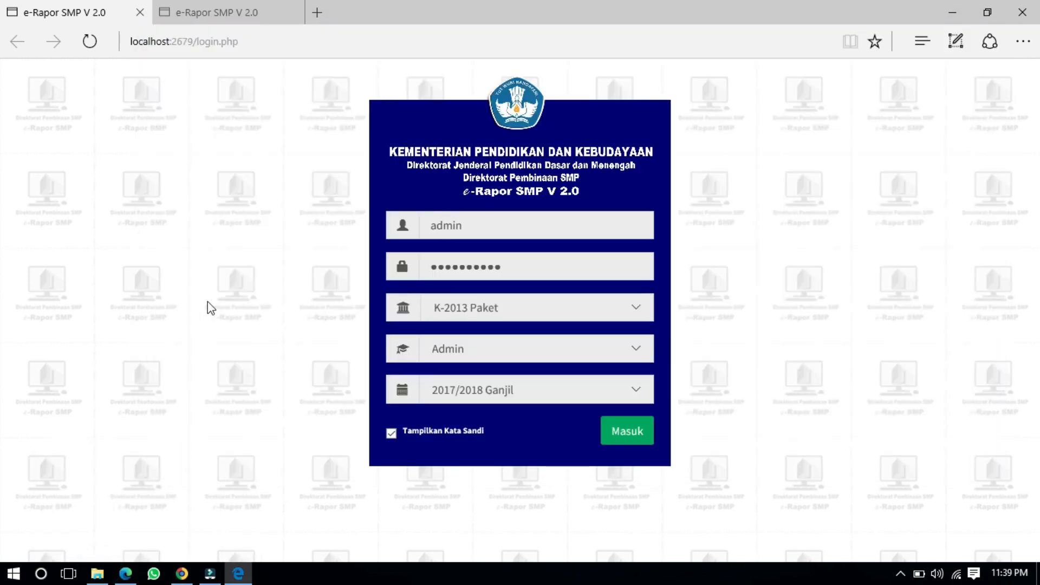
{"action": "left_click", "coordinate": [641, 443]}
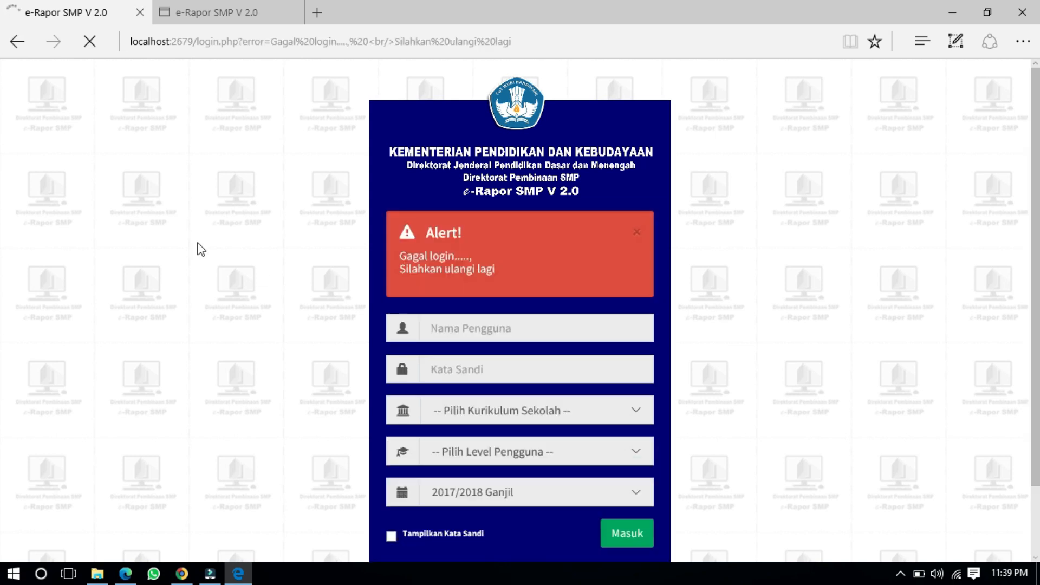
Step: Re-enter username admin and the account password
{"action": "left_click", "coordinate": [450, 249]}
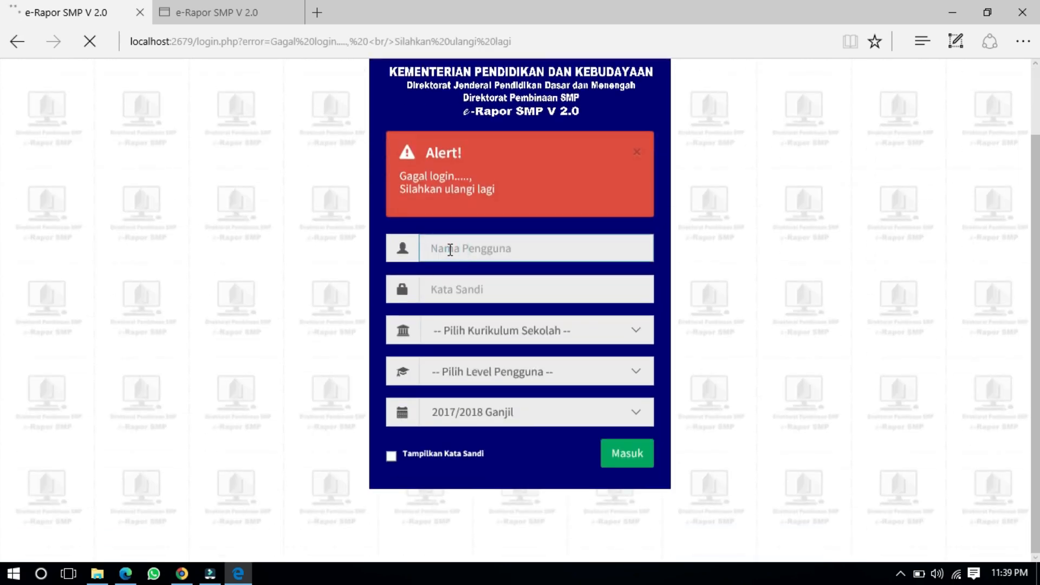
{"action": "type", "text": "admin"}
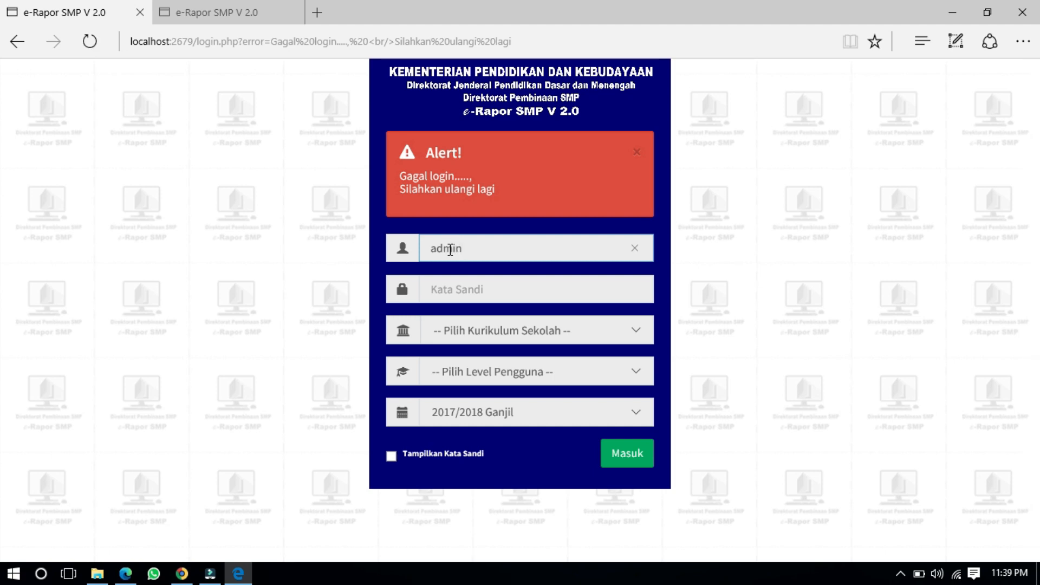
{"action": "key", "text": "Tab"}
{"action": "type", "text": "•"}
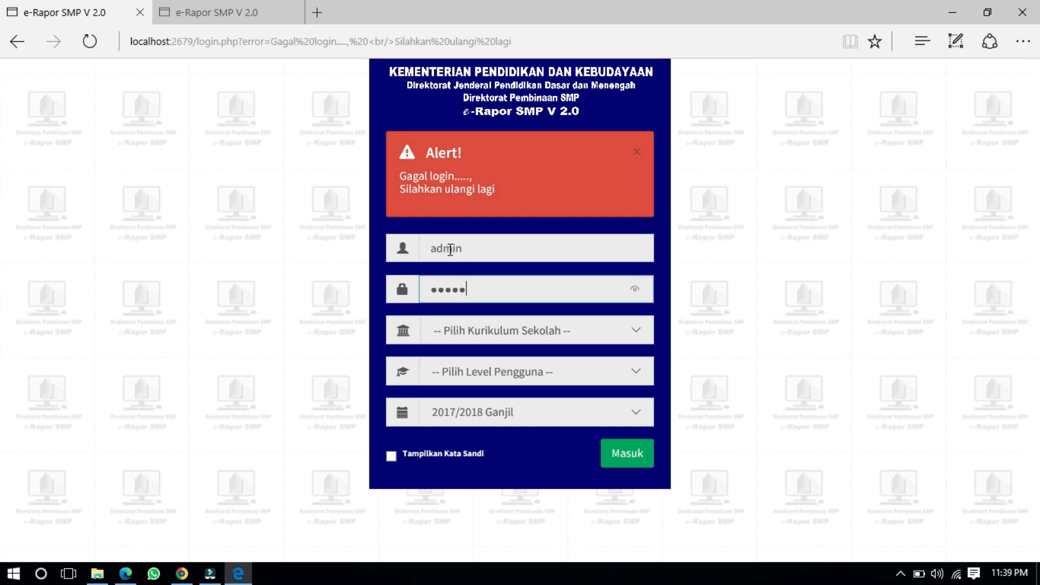
{"action": "type", "text": "••••••••"}
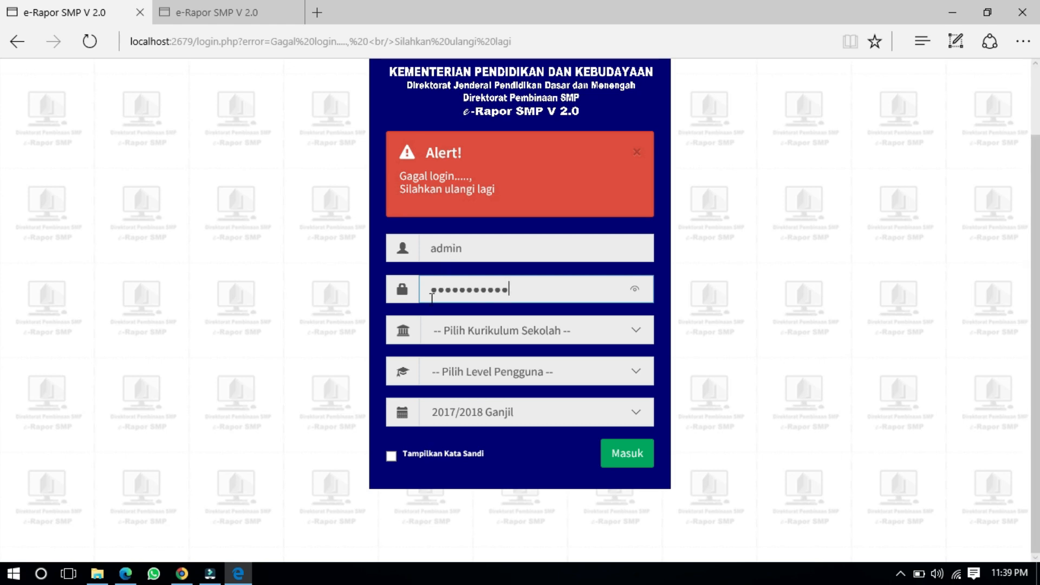
Step: Choose K-2013 Paket and Admin, submit the login, then switch to the second tab
{"action": "left_click", "coordinate": [453, 333]}
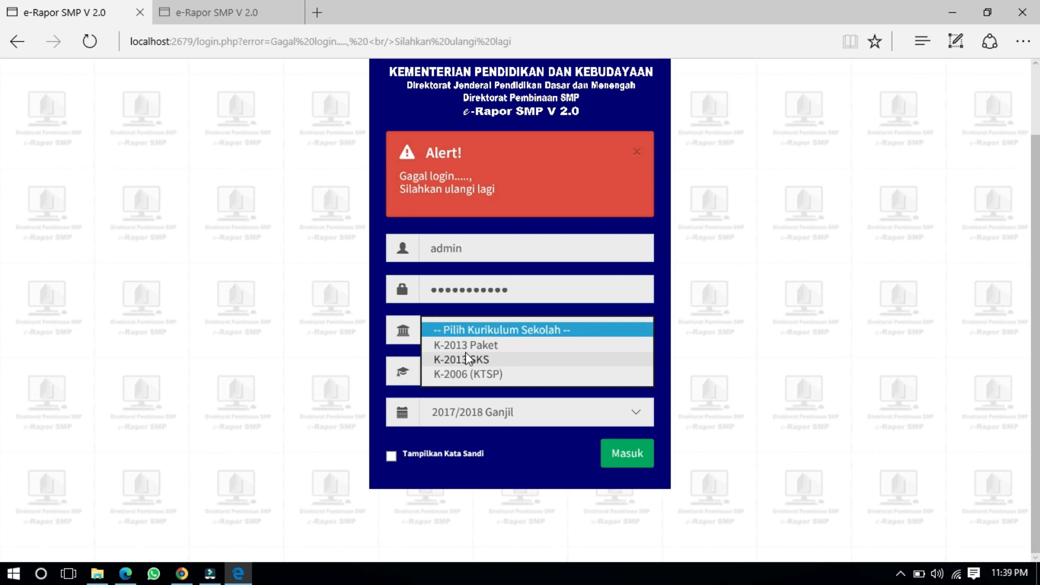
{"action": "left_click", "coordinate": [466, 347]}
{"action": "left_click", "coordinate": [470, 373]}
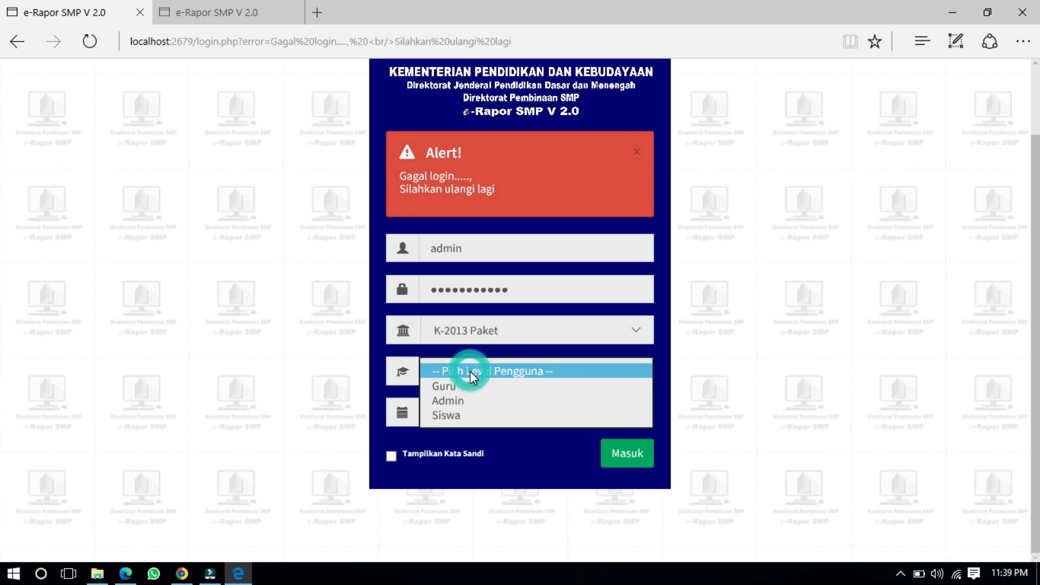
{"action": "left_click", "coordinate": [473, 400]}
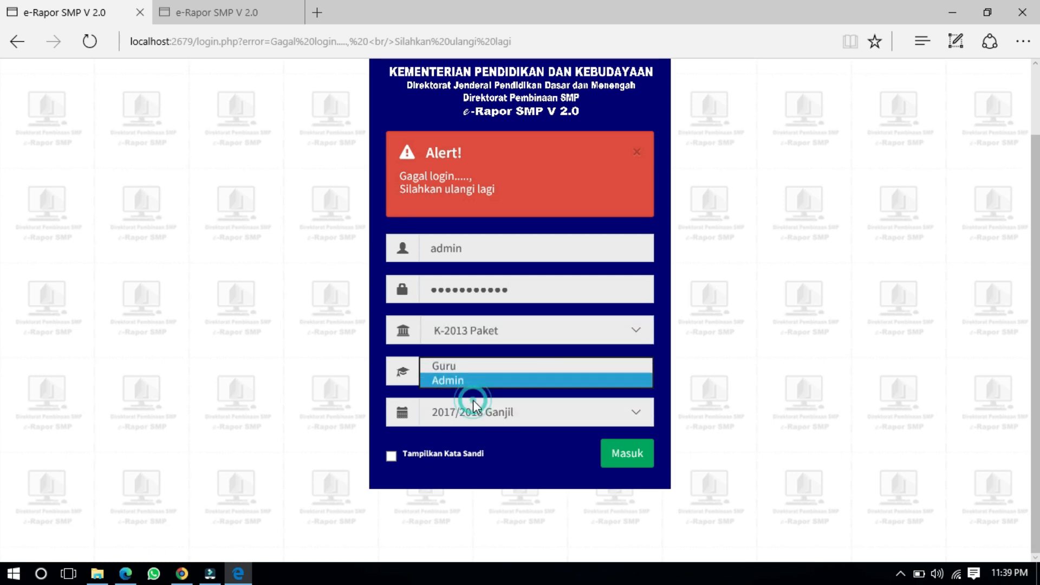
{"action": "left_click", "coordinate": [626, 460]}
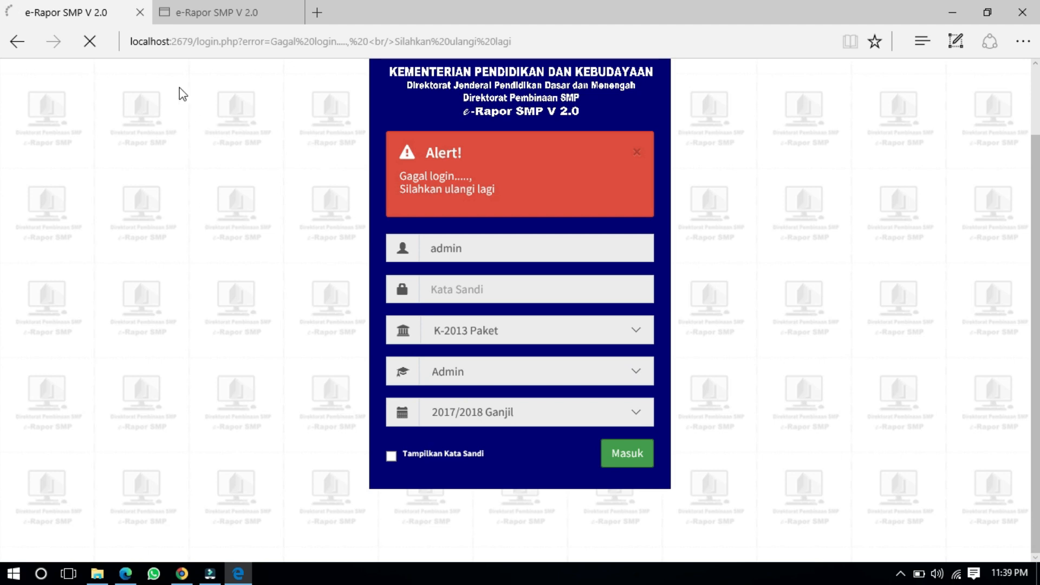
{"action": "left_click", "coordinate": [185, 11]}
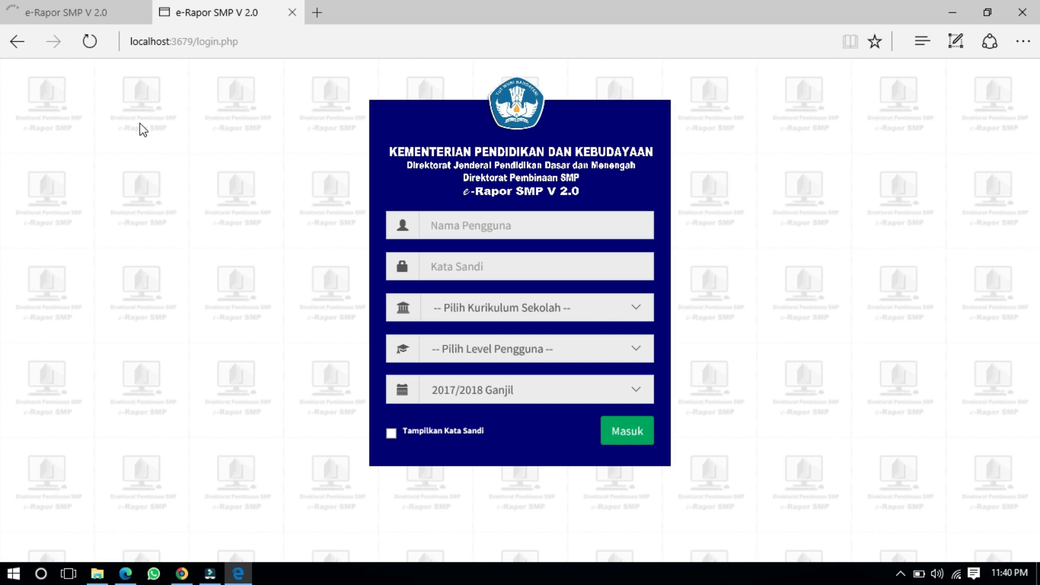
Step: Resubmit the first tab's failed login, then return to the second tab
{"action": "left_click", "coordinate": [210, 43]}
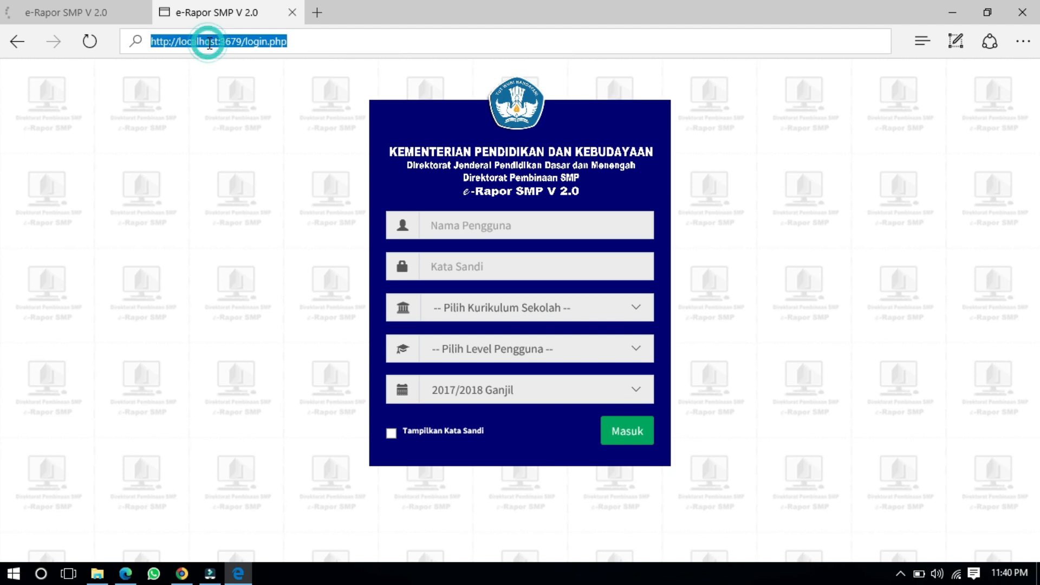
{"action": "left_click", "coordinate": [212, 89]}
{"action": "left_click", "coordinate": [70, 3]}
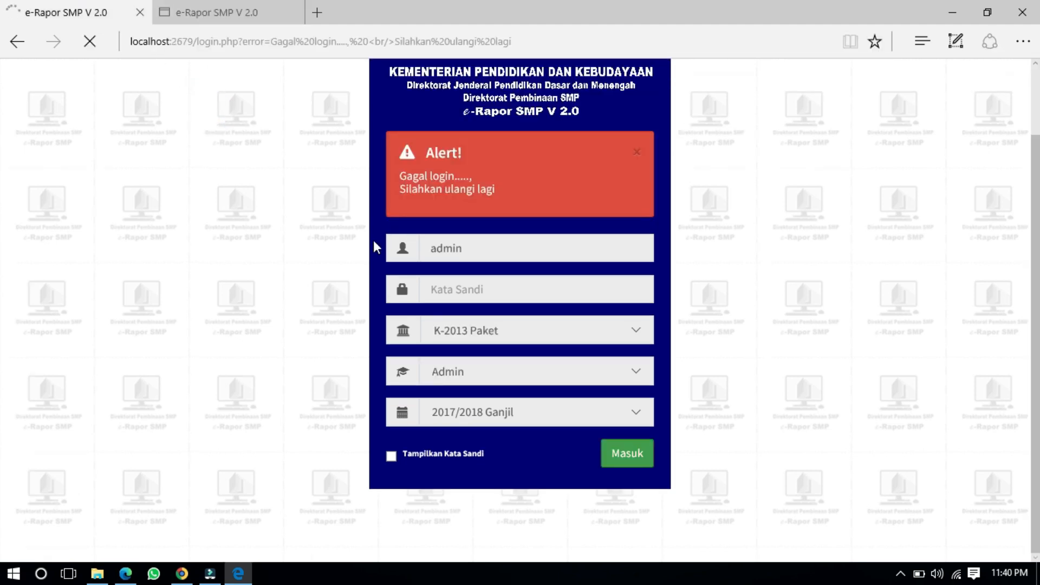
{"action": "left_click", "coordinate": [628, 460]}
{"action": "scroll", "coordinate": [122, 150], "scroll_direction": "down", "scroll_amount": 2}
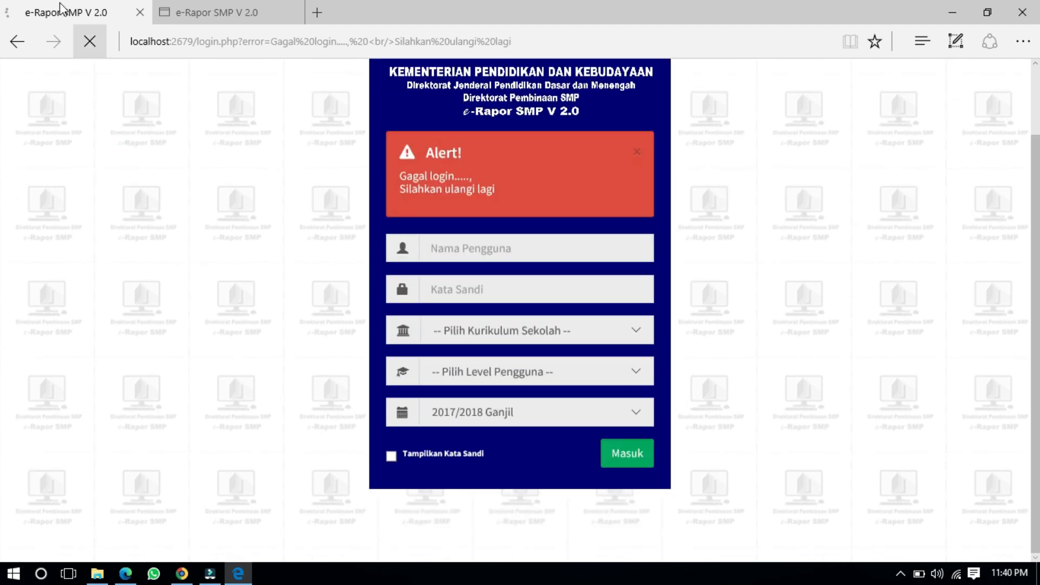
{"action": "left_click", "coordinate": [215, 15]}
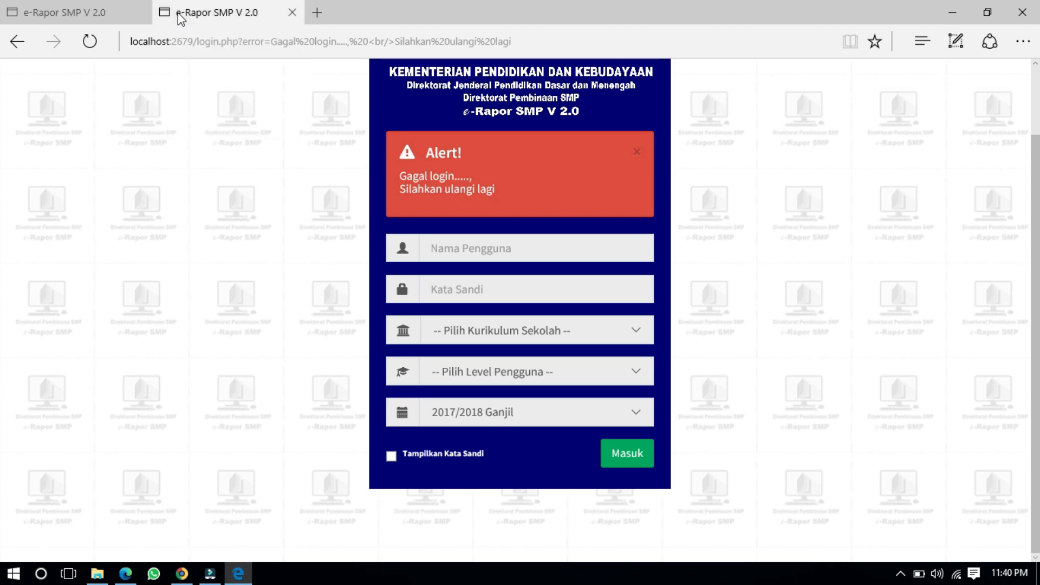
Step: Fill in admin, the password, K-2013 Paket, Admin level and 2017/2018 Ganjil
{"action": "left_click", "coordinate": [491, 226]}
{"action": "type", "text": "admin"}
{"action": "key", "text": "Tab"}
{"action": "type", "text": "admin"}
{"action": "type", "text": "•••"}
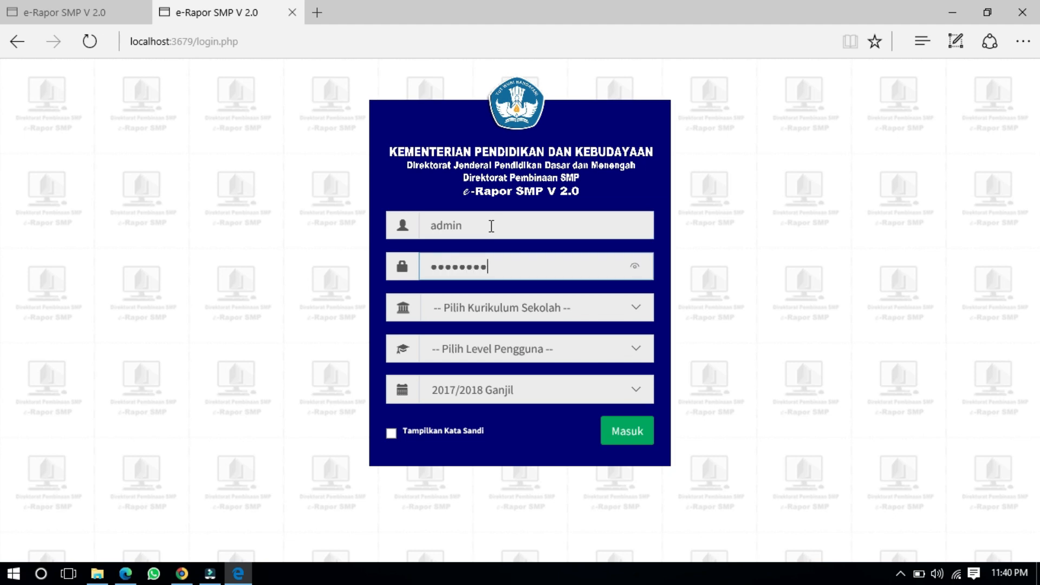
{"action": "left_click", "coordinate": [481, 307]}
{"action": "left_click", "coordinate": [483, 325]}
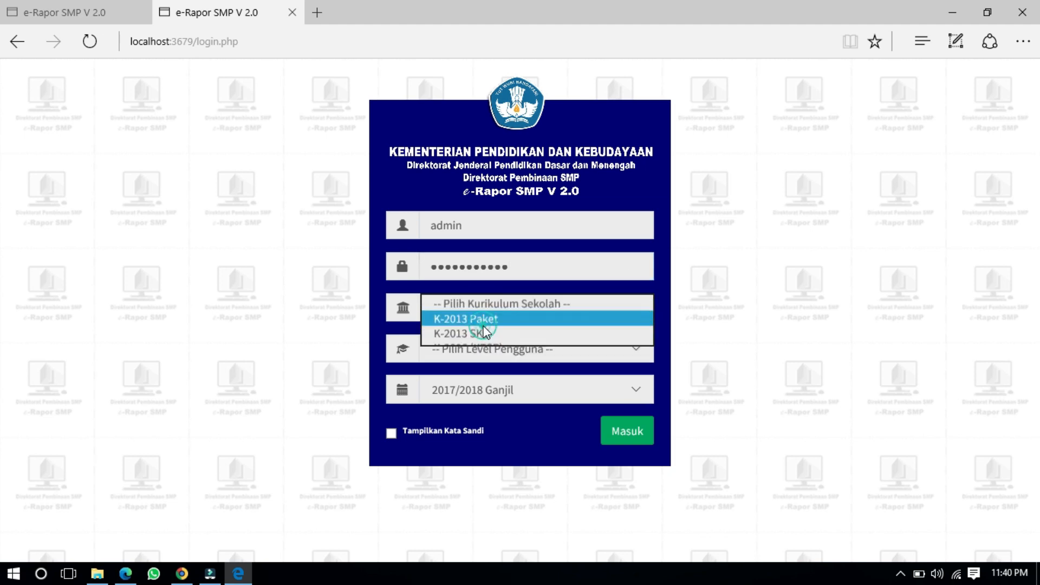
{"action": "left_click", "coordinate": [492, 349]}
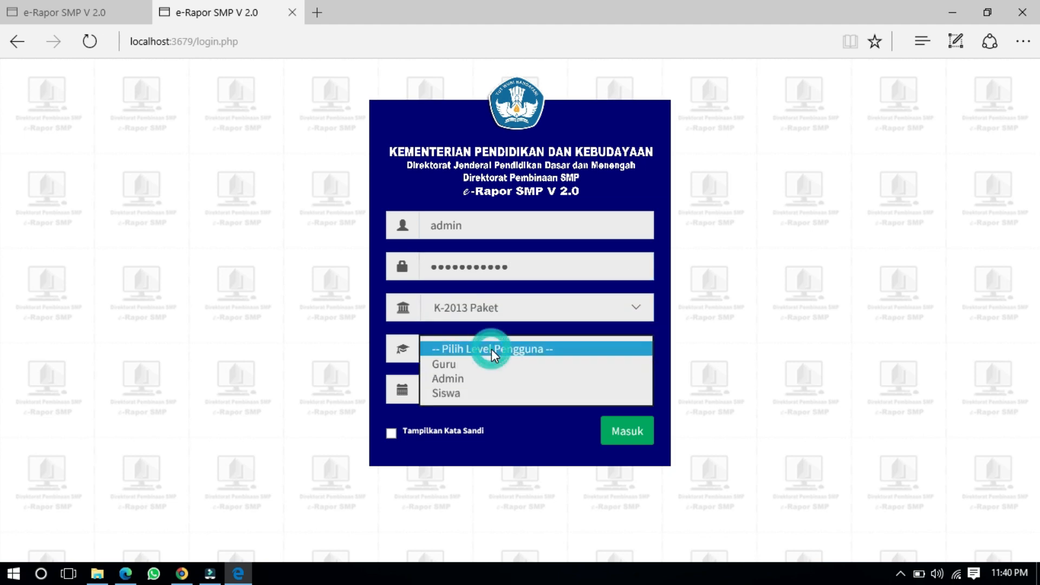
{"action": "left_click", "coordinate": [487, 379]}
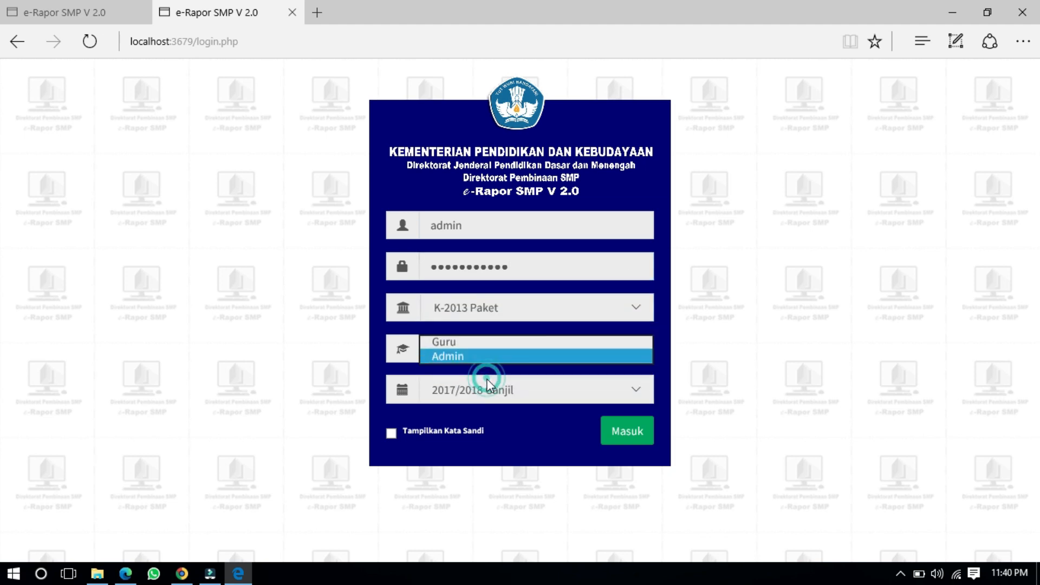
{"action": "left_click", "coordinate": [531, 388]}
{"action": "left_click", "coordinate": [707, 382]}
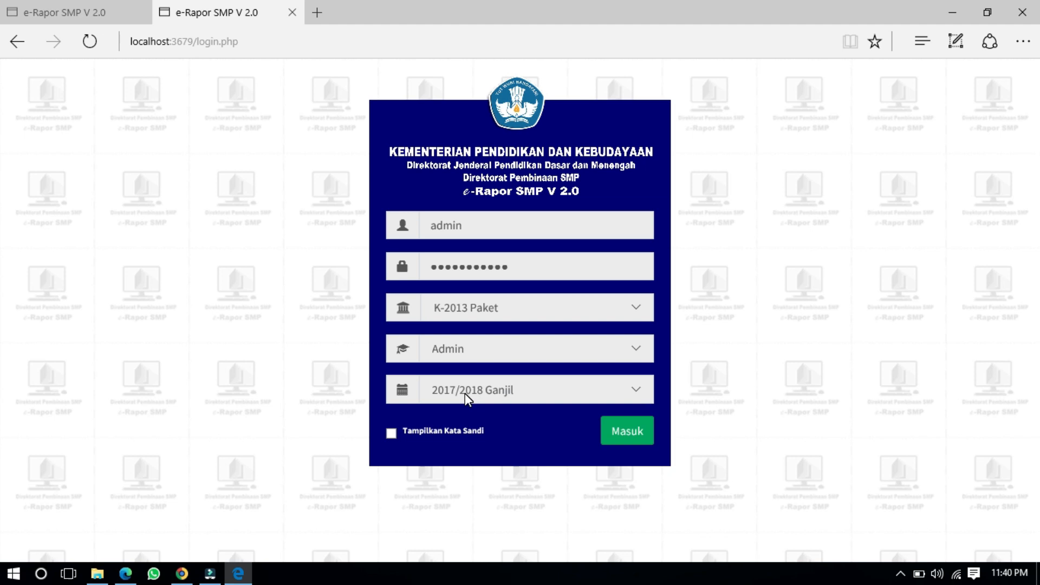
Step: Sign in on the localhost:3679 tab, dismiss both notices, and return to the first tab
{"action": "left_click", "coordinate": [633, 440]}
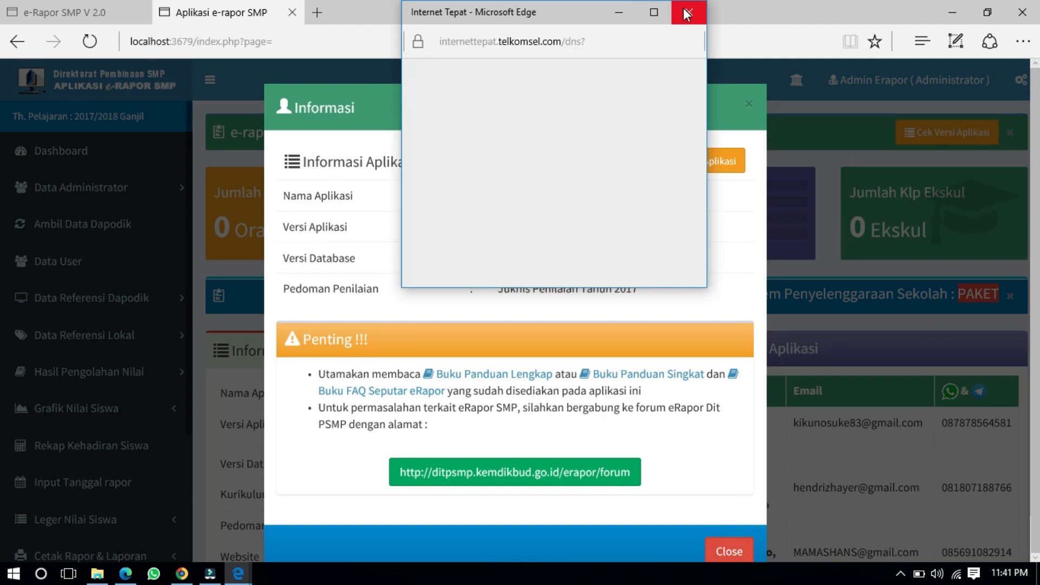
{"action": "left_click", "coordinate": [689, 12]}
{"action": "scroll", "coordinate": [509, 240], "scroll_direction": "down", "scroll_amount": 2}
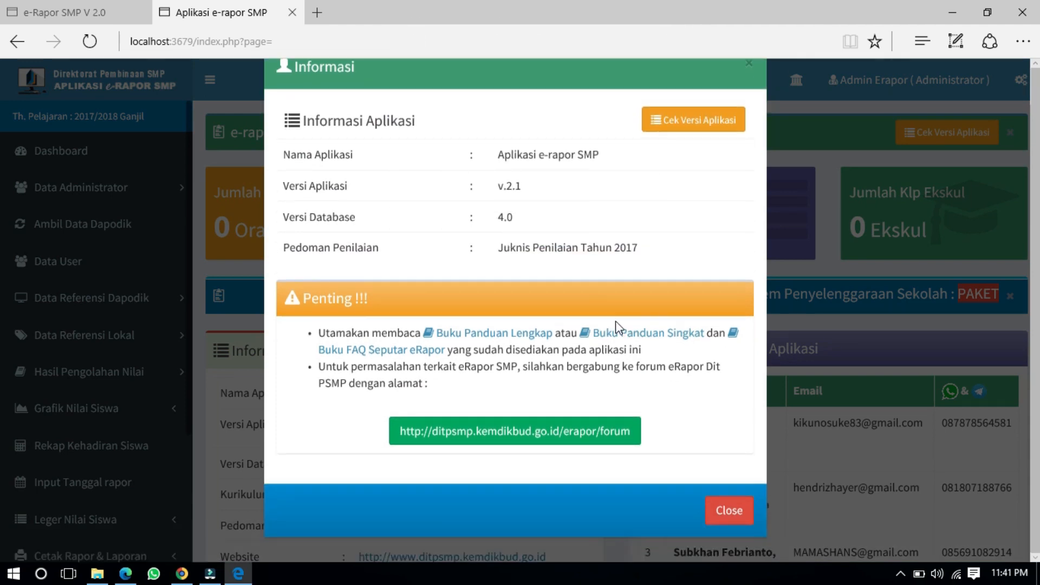
{"action": "scroll", "coordinate": [615, 320], "scroll_direction": "up", "scroll_amount": 2}
{"action": "scroll", "coordinate": [613, 319], "scroll_direction": "down", "scroll_amount": 2}
{"action": "left_click", "coordinate": [732, 510]}
{"action": "scroll", "coordinate": [112, 226], "scroll_direction": "down", "scroll_amount": 3}
{"action": "scroll", "coordinate": [169, 232], "scroll_direction": "up", "scroll_amount": 3}
{"action": "left_click", "coordinate": [88, 7]}
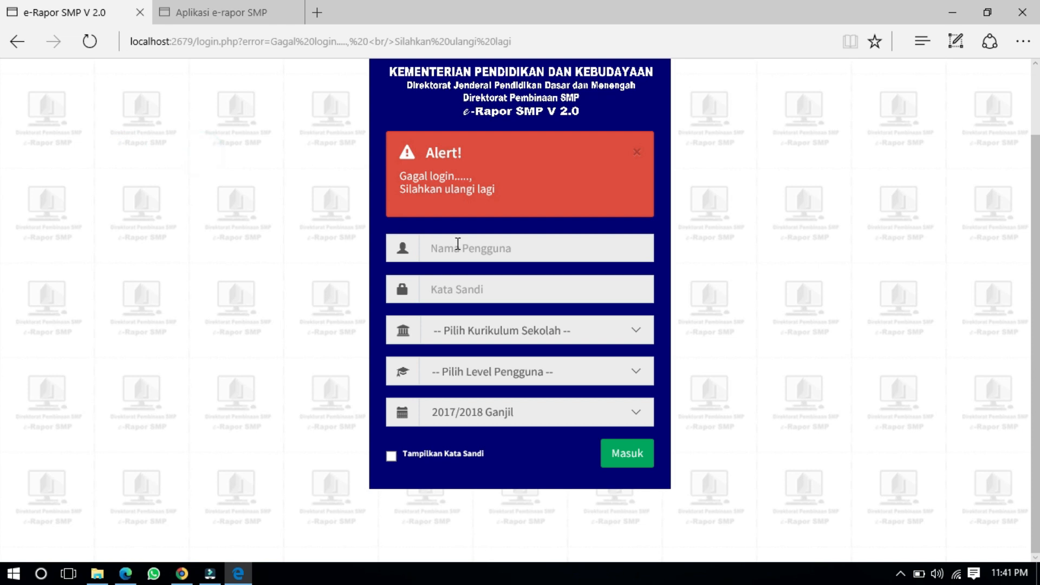
Step: Log in as admin with the account password, K-2013 Paket curriculum and Admin level
{"action": "left_click", "coordinate": [491, 251]}
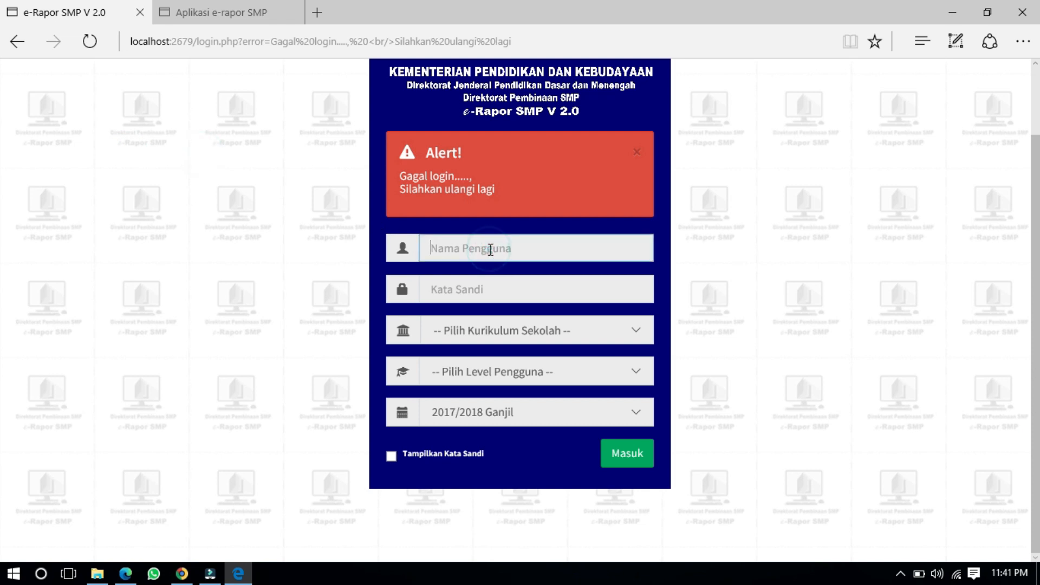
{"action": "type", "text": "admin"}
{"action": "key", "text": "Tab"}
{"action": "type", "text": "a"}
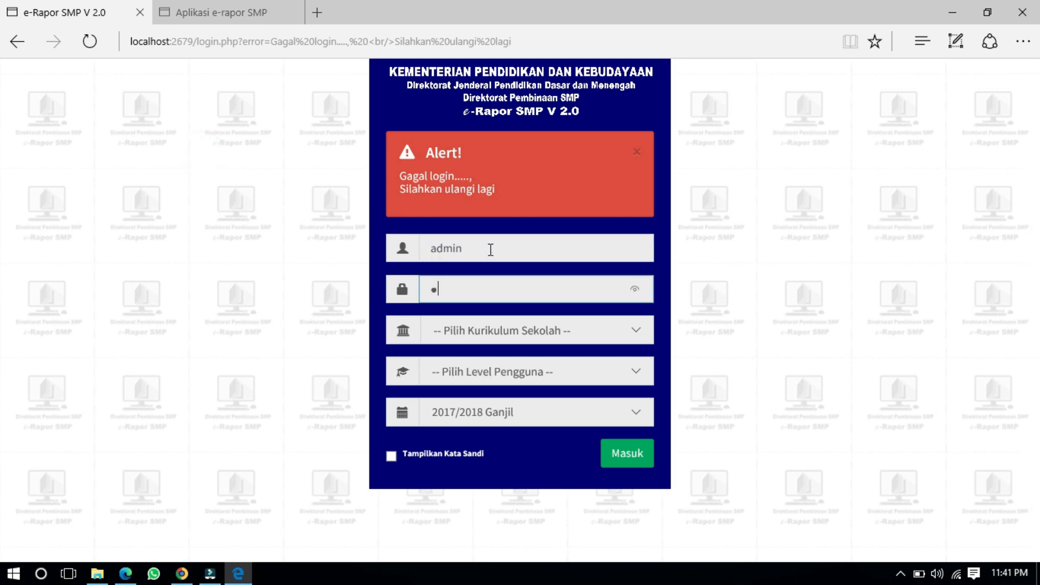
{"action": "type", "text": "•••••••"}
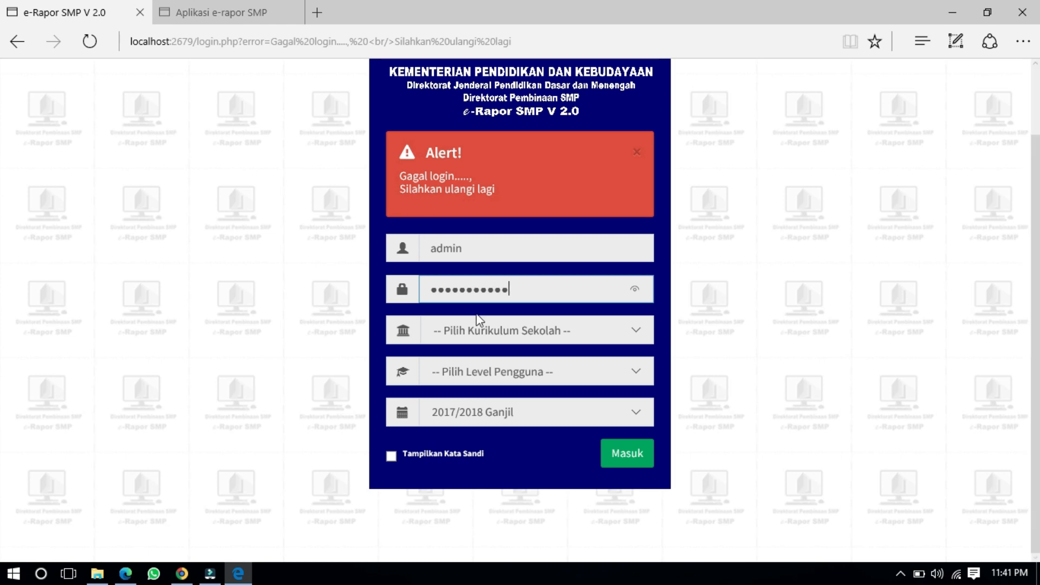
{"action": "left_click", "coordinate": [470, 329]}
{"action": "left_click", "coordinate": [479, 347]}
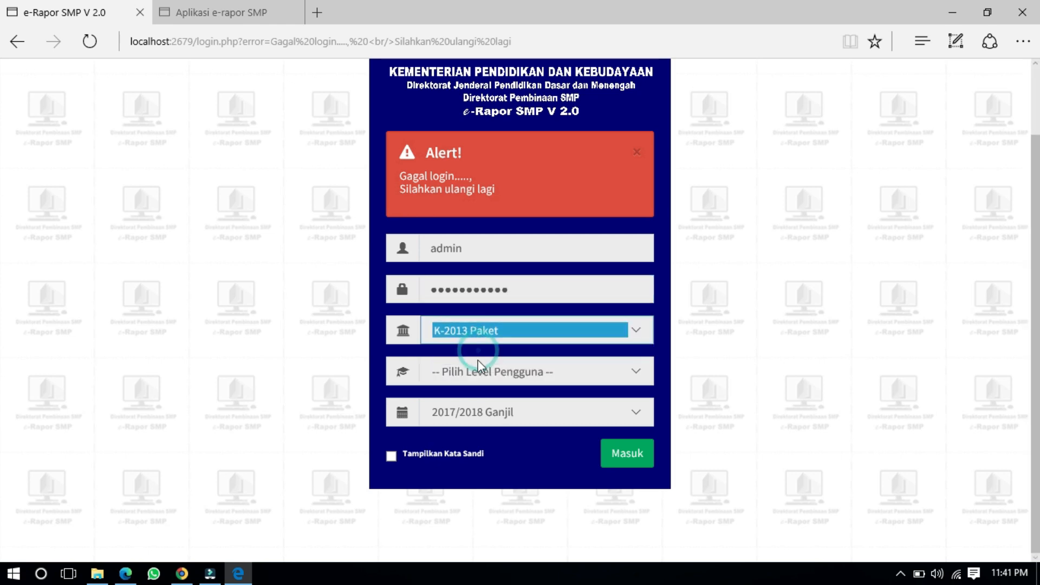
{"action": "left_click", "coordinate": [475, 367]}
{"action": "left_click", "coordinate": [478, 402]}
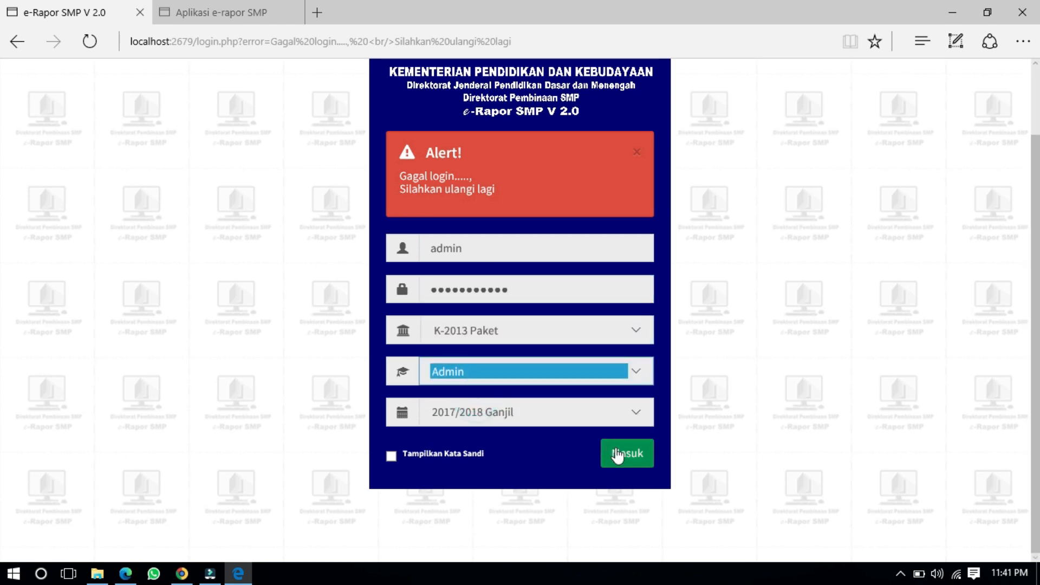
{"action": "left_click", "coordinate": [626, 458]}
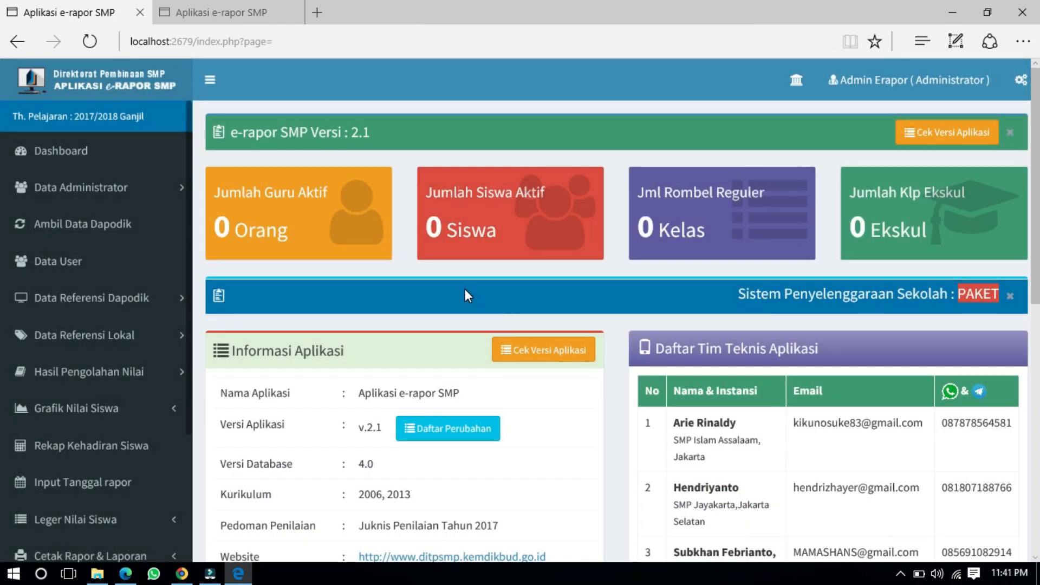
{"action": "scroll", "coordinate": [380, 249], "scroll_direction": "down", "scroll_amount": 5}
{"action": "scroll", "coordinate": [304, 234], "scroll_direction": "up", "scroll_amount": 5}
{"action": "scroll", "coordinate": [304, 234], "scroll_direction": "down", "scroll_amount": 5}
{"action": "scroll", "coordinate": [305, 235], "scroll_direction": "down", "scroll_amount": 5}
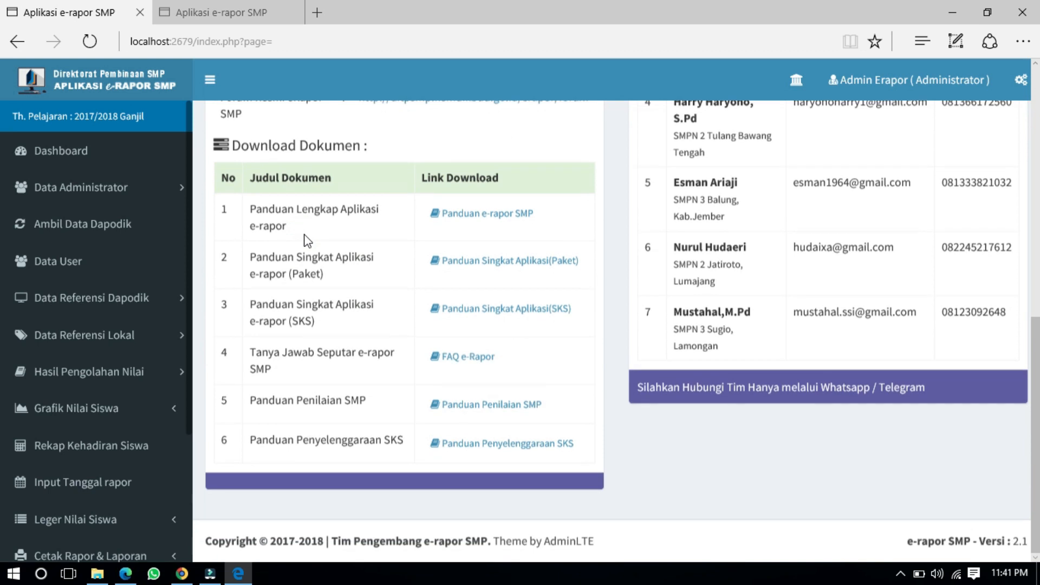
{"action": "scroll", "coordinate": [304, 237], "scroll_direction": "up", "scroll_amount": 10}
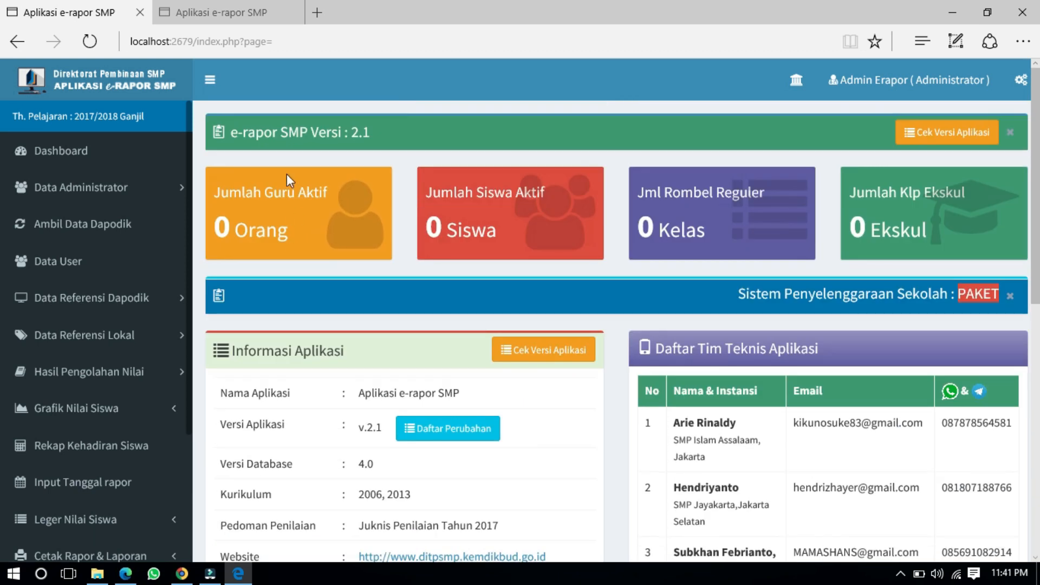
{"action": "left_click", "coordinate": [203, 11]}
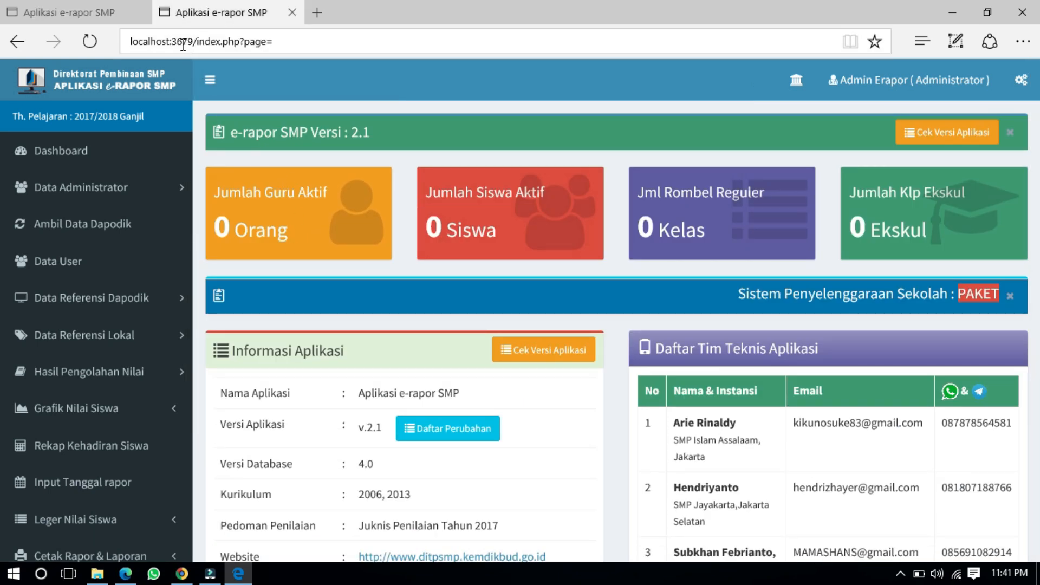
{"action": "left_click", "coordinate": [109, 10]}
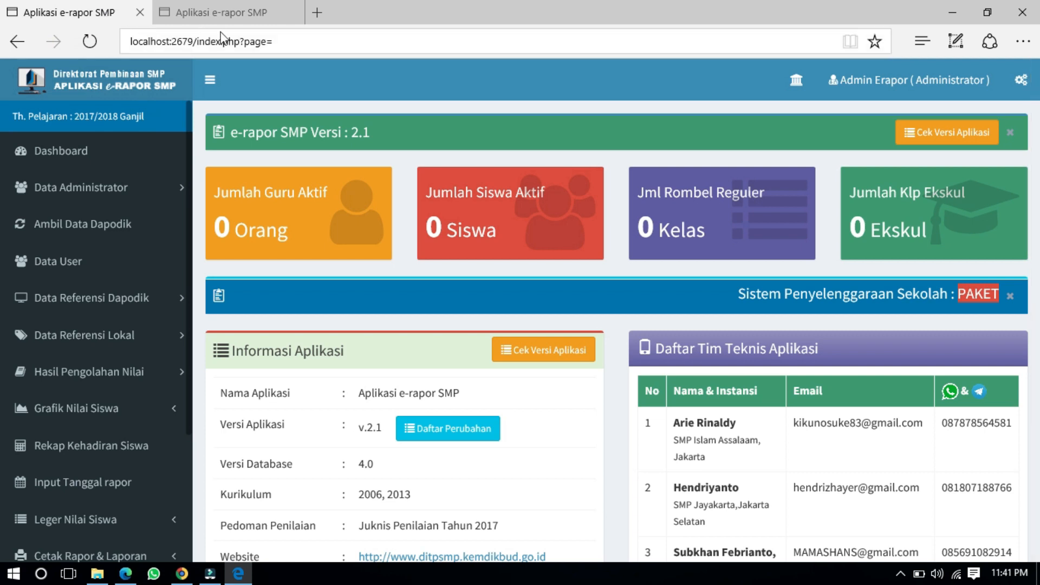
{"action": "left_click", "coordinate": [228, 8]}
{"action": "left_click", "coordinate": [75, 6]}
{"action": "left_click", "coordinate": [207, 11]}
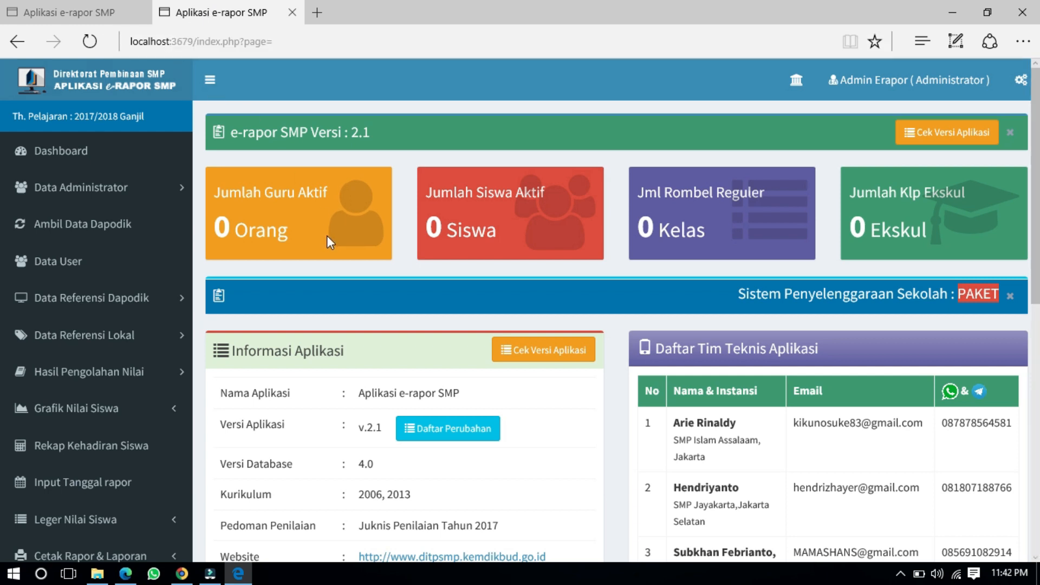
{"action": "scroll", "coordinate": [328, 237], "scroll_direction": "down", "scroll_amount": 4}
{"action": "scroll", "coordinate": [331, 242], "scroll_direction": "down", "scroll_amount": 5}
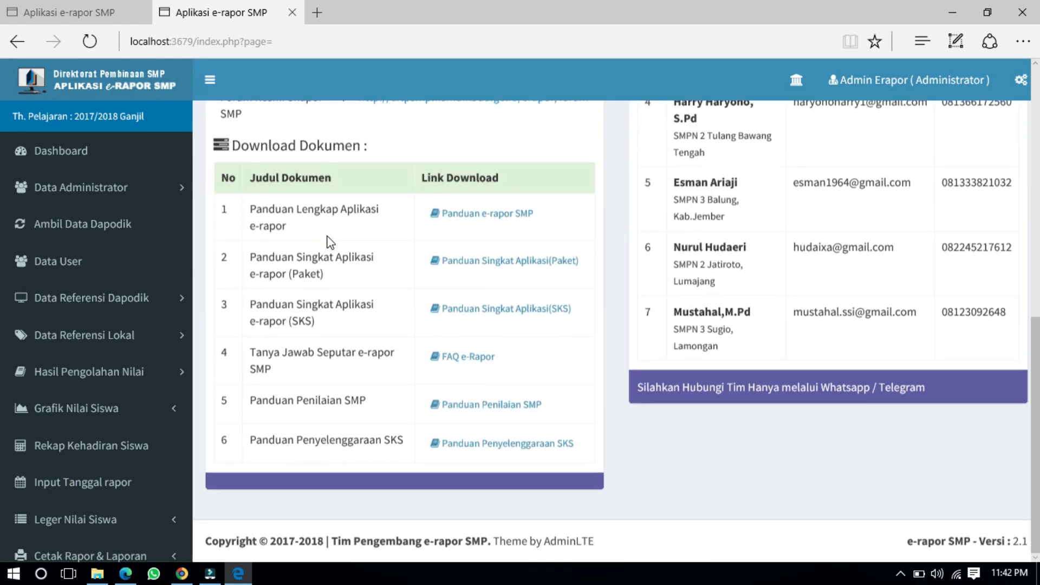
{"action": "scroll", "coordinate": [331, 242], "scroll_direction": "up", "scroll_amount": 9}
{"action": "scroll", "coordinate": [328, 239], "scroll_direction": "down", "scroll_amount": 4}
{"action": "scroll", "coordinate": [331, 239], "scroll_direction": "up", "scroll_amount": 4}
{"action": "scroll", "coordinate": [333, 230], "scroll_direction": "down", "scroll_amount": 5}
{"action": "scroll", "coordinate": [333, 231], "scroll_direction": "up", "scroll_amount": 9}
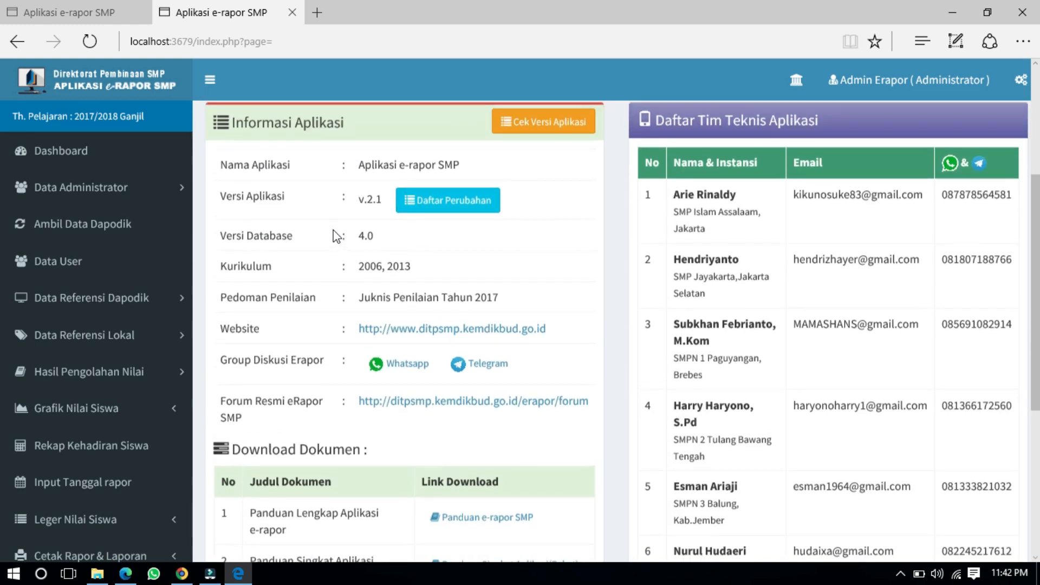
{"action": "scroll", "coordinate": [333, 229], "scroll_direction": "down", "scroll_amount": 6}
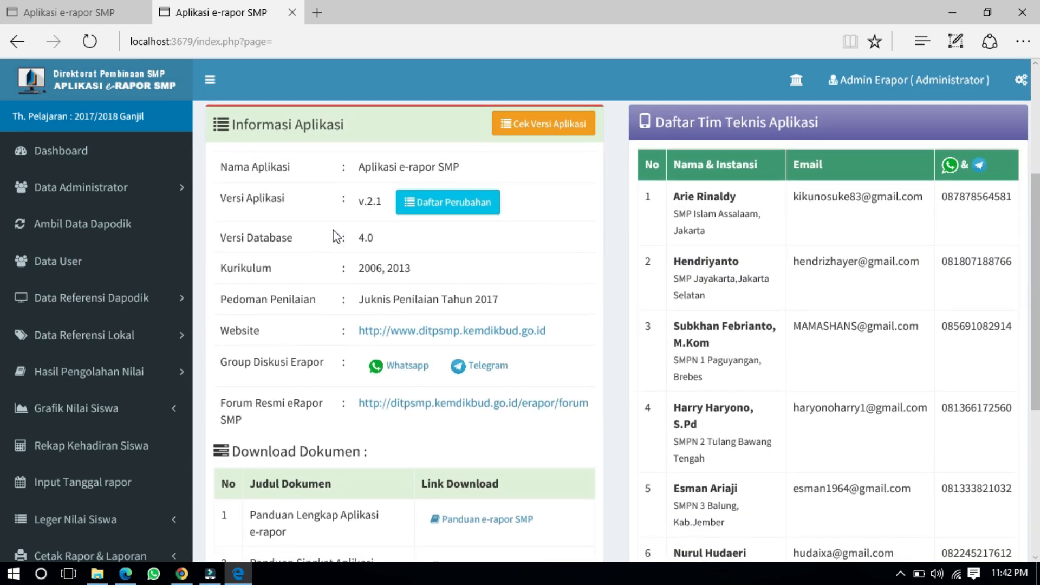
{"action": "scroll", "coordinate": [334, 236], "scroll_direction": "up", "scroll_amount": 4}
{"action": "scroll", "coordinate": [333, 230], "scroll_direction": "up", "scroll_amount": 3}
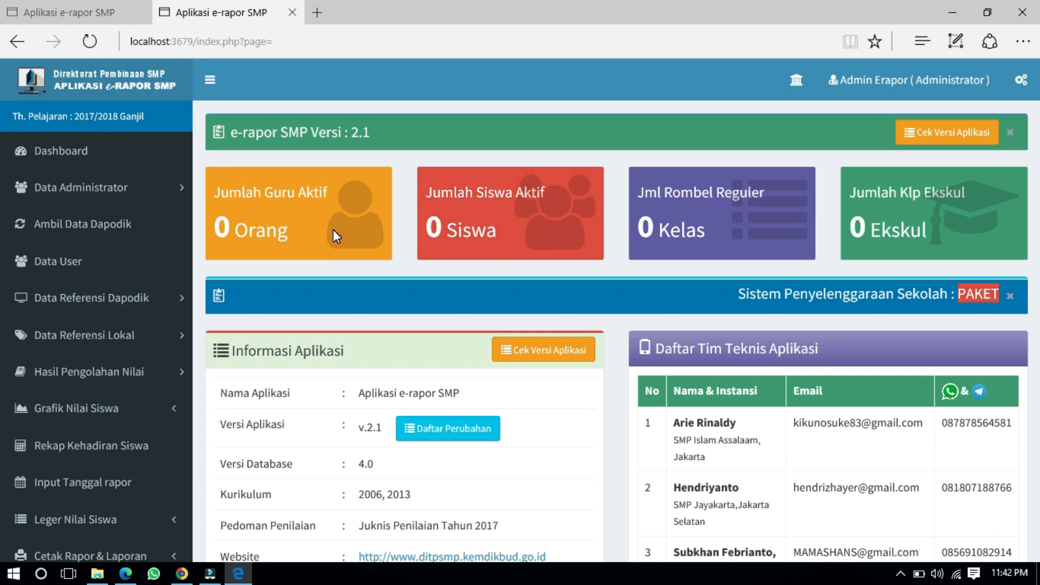
{"action": "scroll", "coordinate": [86, 265], "scroll_direction": "down", "scroll_amount": 3}
{"action": "scroll", "coordinate": [86, 265], "scroll_direction": "up", "scroll_amount": 3}
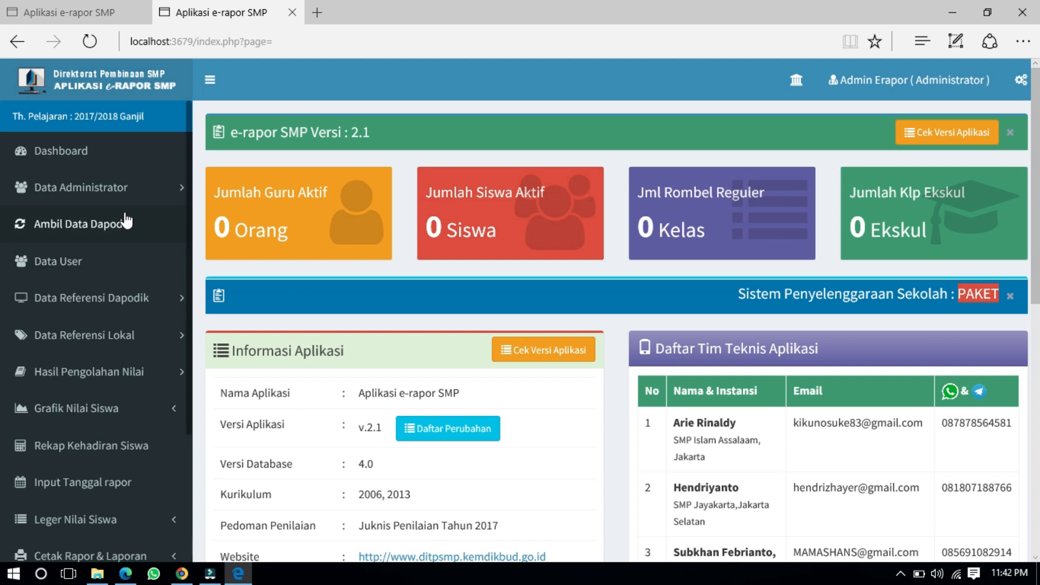
{"action": "scroll", "coordinate": [139, 224], "scroll_direction": "down", "scroll_amount": 3}
{"action": "scroll", "coordinate": [140, 224], "scroll_direction": "up", "scroll_amount": 3}
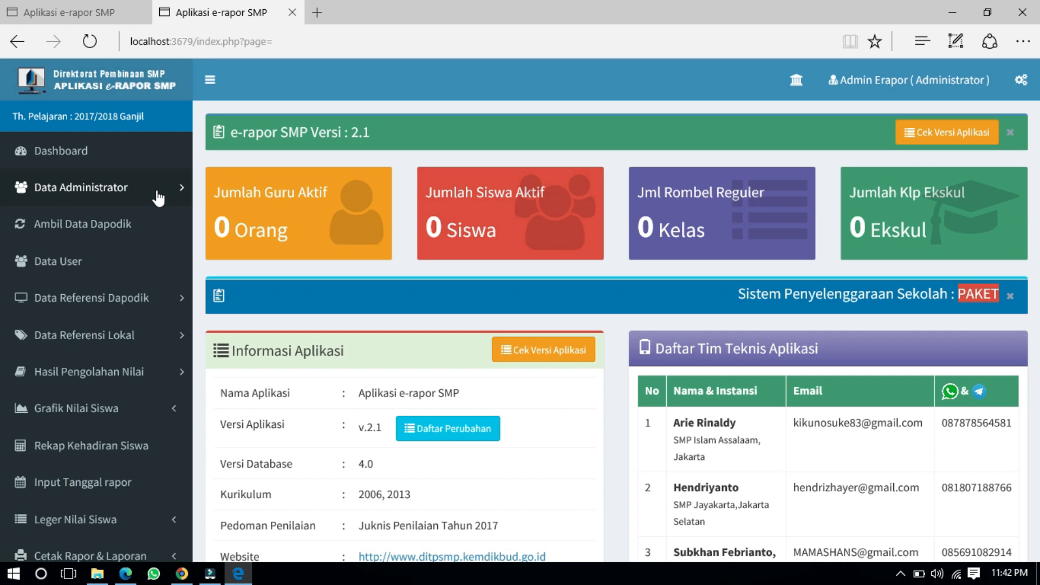
{"action": "scroll", "coordinate": [158, 198], "scroll_direction": "down", "scroll_amount": 3}
{"action": "scroll", "coordinate": [158, 198], "scroll_direction": "up", "scroll_amount": 3}
{"action": "scroll", "coordinate": [157, 199], "scroll_direction": "down", "scroll_amount": 3}
{"action": "scroll", "coordinate": [158, 199], "scroll_direction": "up", "scroll_amount": 3}
{"action": "scroll", "coordinate": [157, 199], "scroll_direction": "down", "scroll_amount": 3}
{"action": "scroll", "coordinate": [158, 199], "scroll_direction": "up", "scroll_amount": 3}
{"action": "scroll", "coordinate": [158, 199], "scroll_direction": "down", "scroll_amount": 3}
{"action": "scroll", "coordinate": [157, 199], "scroll_direction": "up", "scroll_amount": 3}
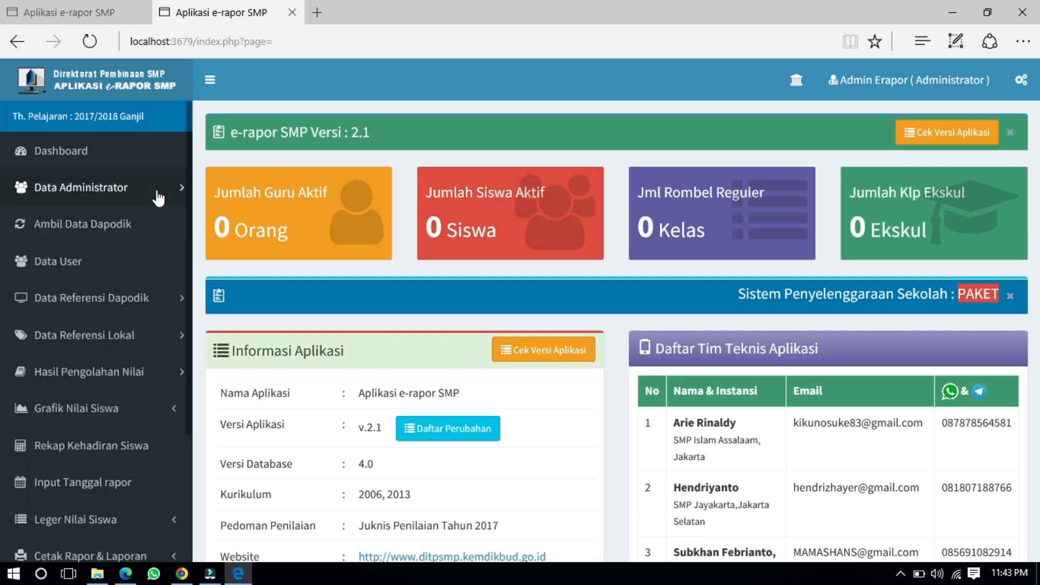
{"action": "scroll", "coordinate": [158, 199], "scroll_direction": "down", "scroll_amount": 3}
{"action": "scroll", "coordinate": [157, 199], "scroll_direction": "up", "scroll_amount": 3}
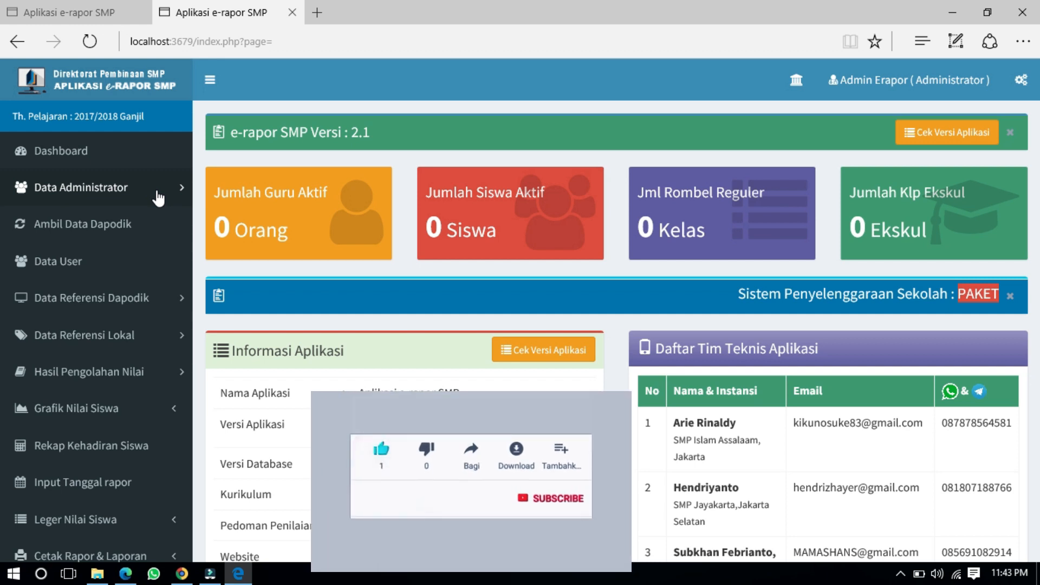
{"action": "scroll", "coordinate": [157, 198], "scroll_direction": "down", "scroll_amount": 3}
{"action": "scroll", "coordinate": [158, 199], "scroll_direction": "up", "scroll_amount": 3}
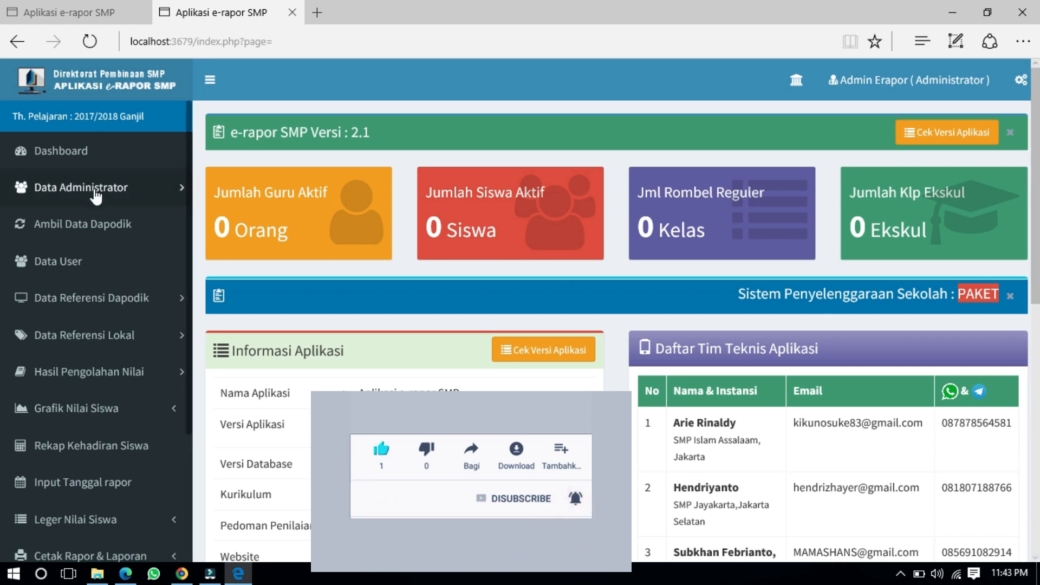
{"action": "scroll", "coordinate": [92, 195], "scroll_direction": "down", "scroll_amount": 3}
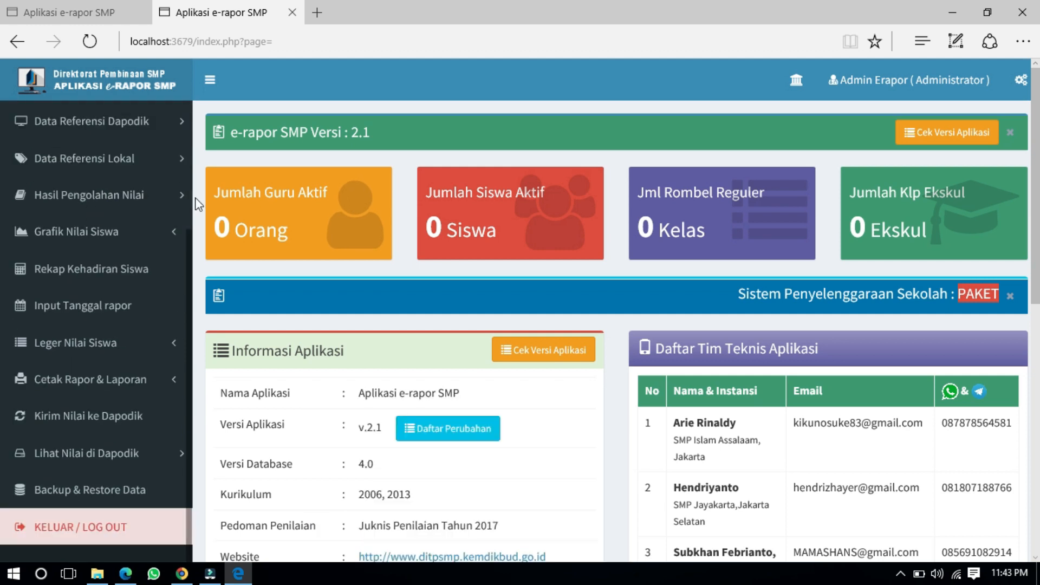
{"action": "scroll", "coordinate": [187, 204], "scroll_direction": "up", "scroll_amount": 3}
{"action": "scroll", "coordinate": [477, 328], "scroll_direction": "down", "scroll_amount": 1}
{"action": "scroll", "coordinate": [477, 328], "scroll_direction": "down", "scroll_amount": 10}
{"action": "scroll", "coordinate": [477, 328], "scroll_direction": "up", "scroll_amount": 11}
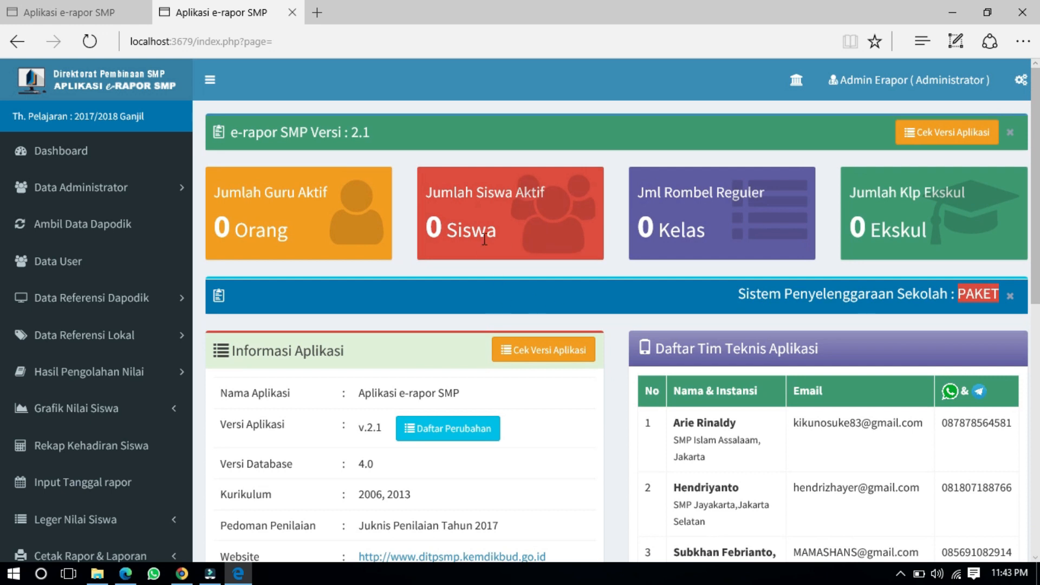
{"action": "scroll", "coordinate": [485, 244], "scroll_direction": "down", "scroll_amount": 10}
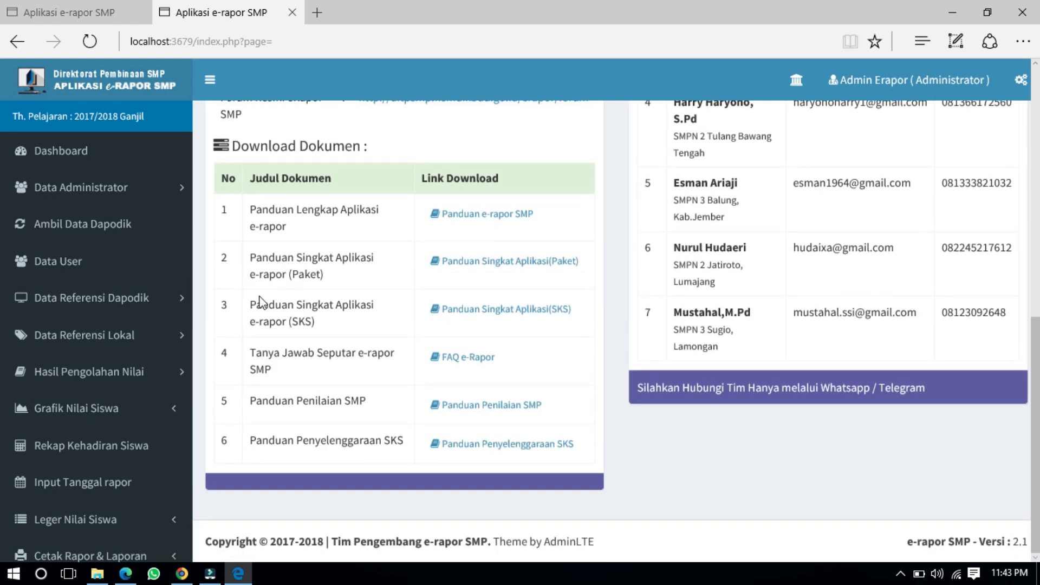
{"action": "scroll", "coordinate": [95, 358], "scroll_direction": "down", "scroll_amount": 3}
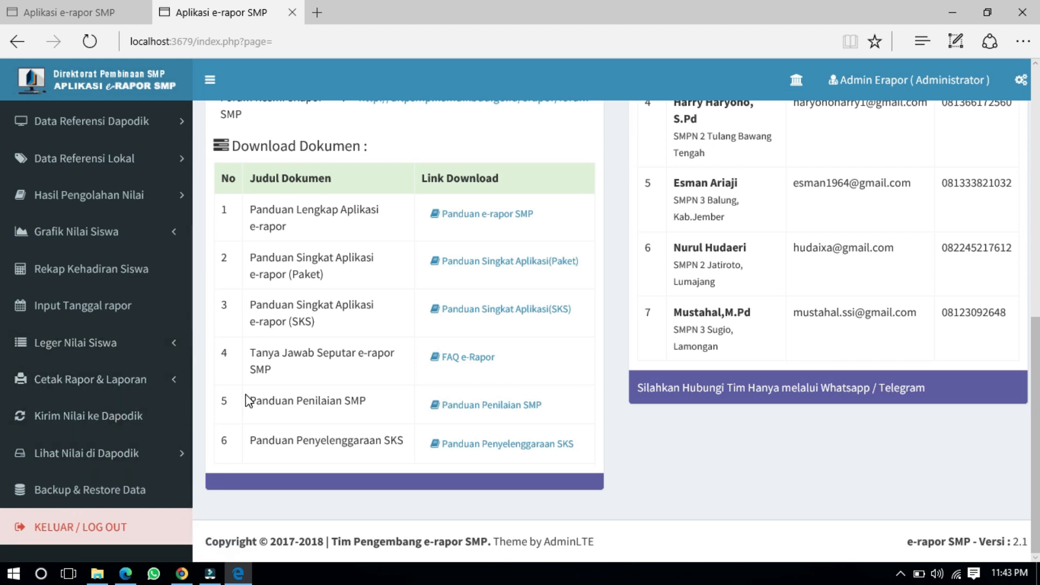
{"action": "scroll", "coordinate": [244, 399], "scroll_direction": "up", "scroll_amount": 10}
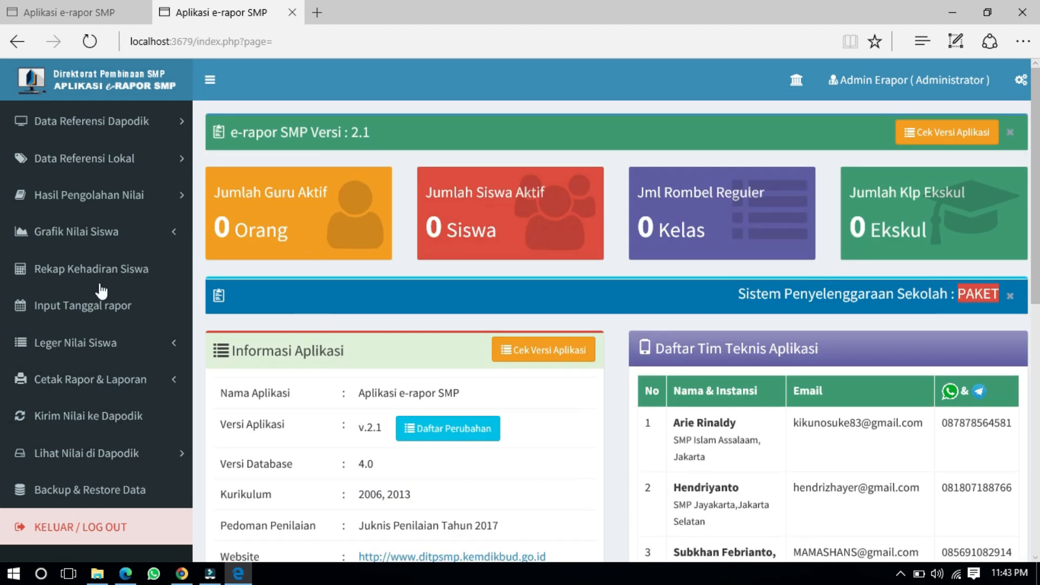
{"action": "scroll", "coordinate": [76, 295], "scroll_direction": "up", "scroll_amount": 3}
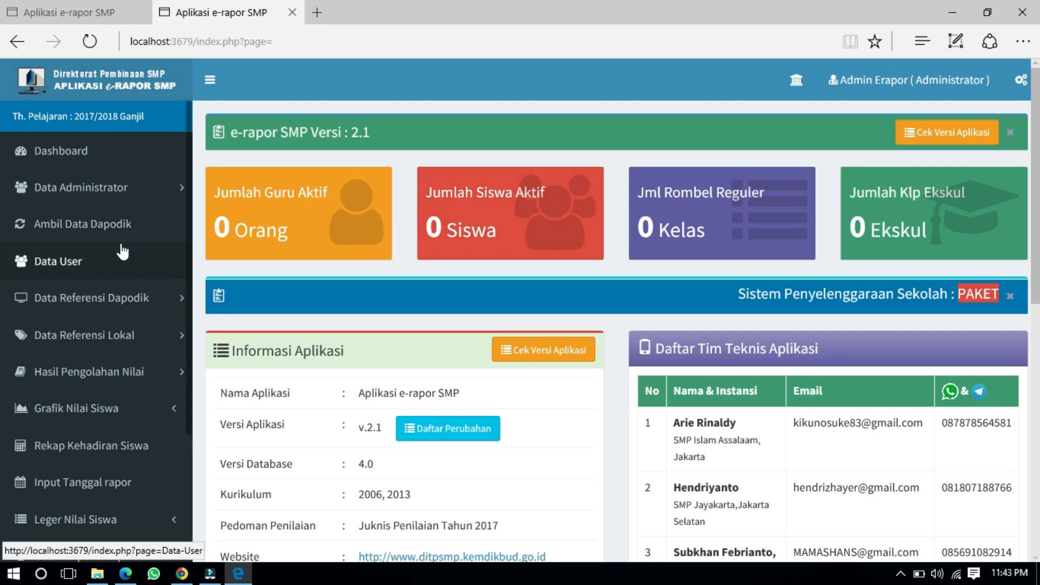
Step: Open the Ambil Data Dapodik page and run Sinkron Semua Data
{"action": "left_click", "coordinate": [93, 228]}
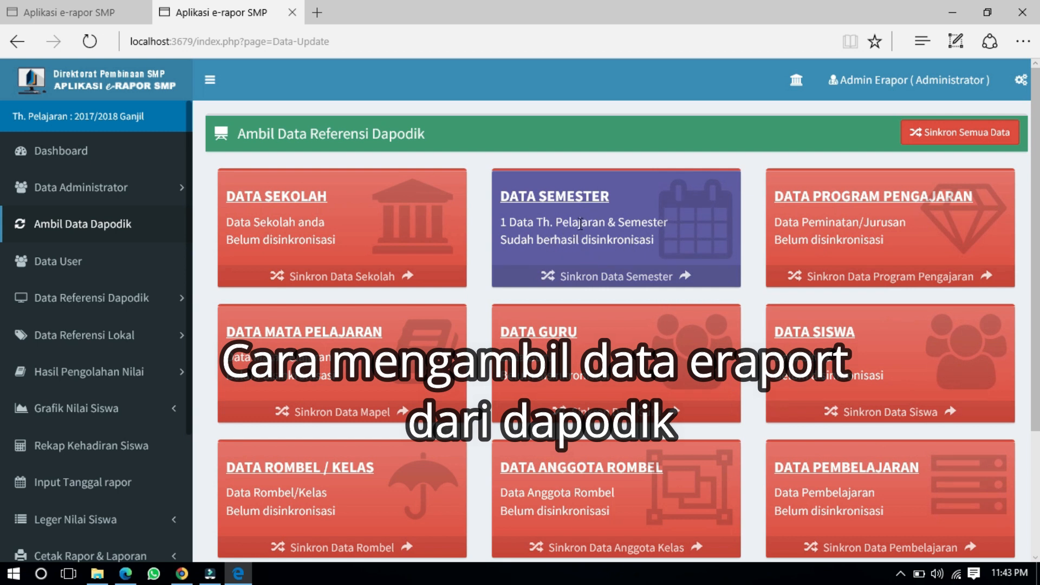
{"action": "scroll", "coordinate": [580, 223], "scroll_direction": "down", "scroll_amount": 3}
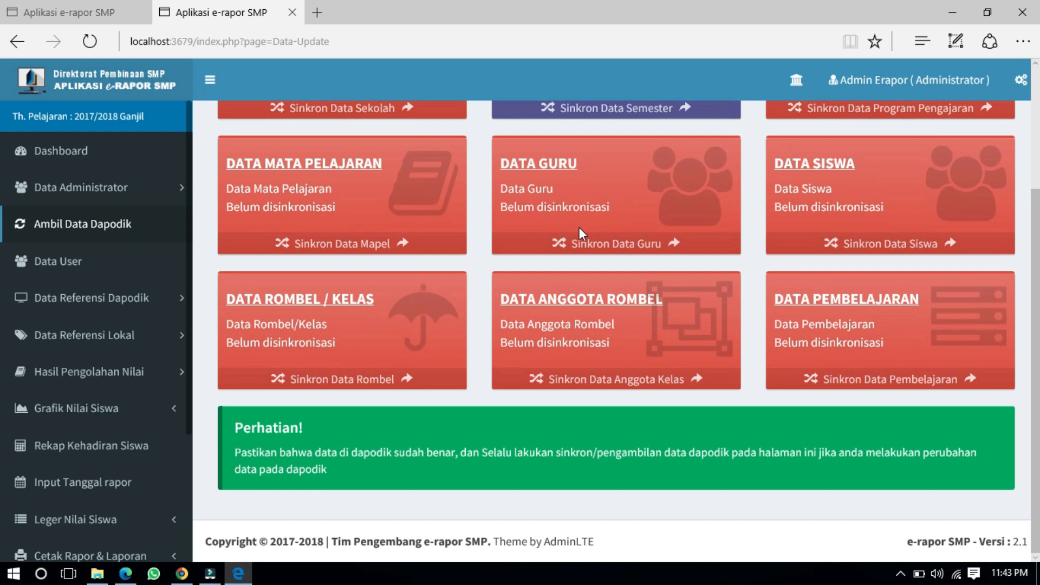
{"action": "scroll", "coordinate": [580, 227], "scroll_direction": "up", "scroll_amount": 3}
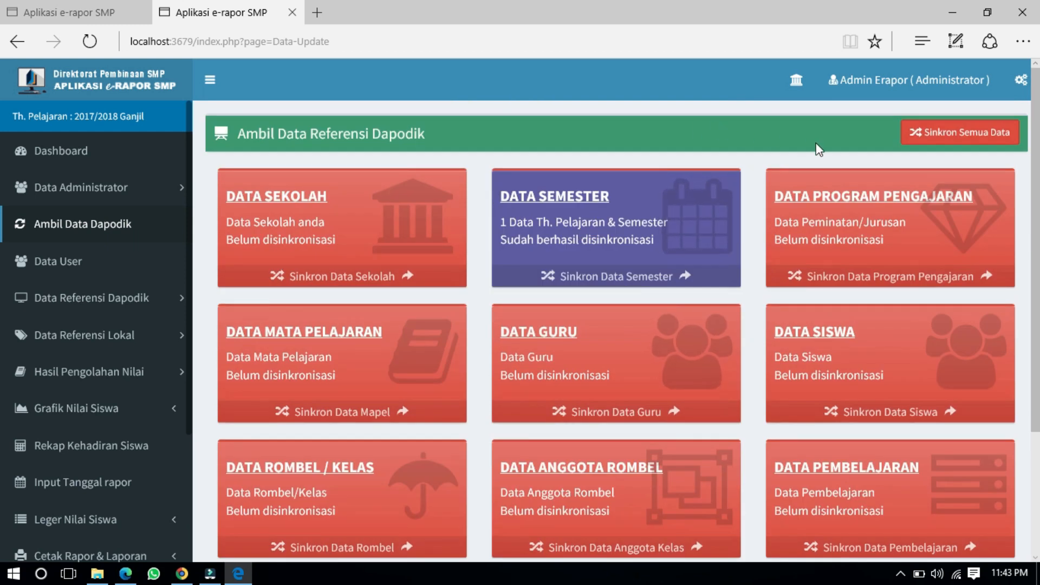
{"action": "left_click", "coordinate": [951, 139]}
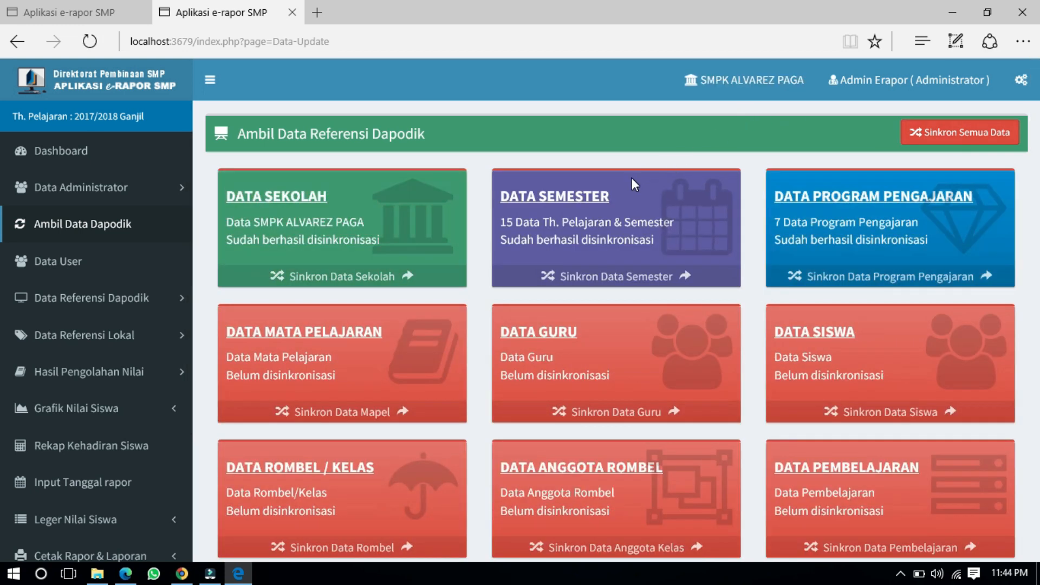
{"action": "scroll", "coordinate": [632, 177], "scroll_direction": "down", "scroll_amount": 3}
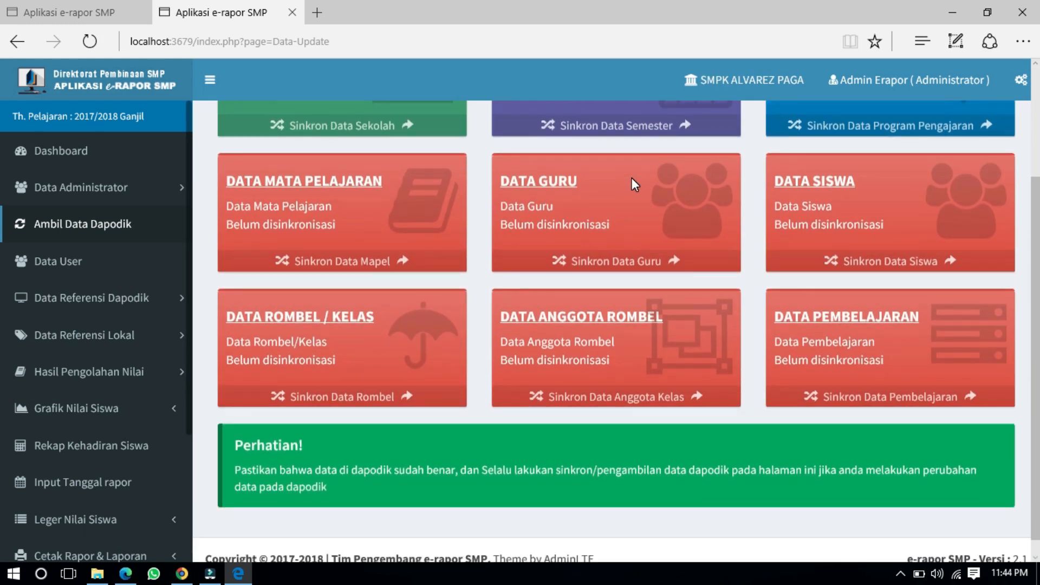
{"action": "scroll", "coordinate": [632, 178], "scroll_direction": "up", "scroll_amount": 3}
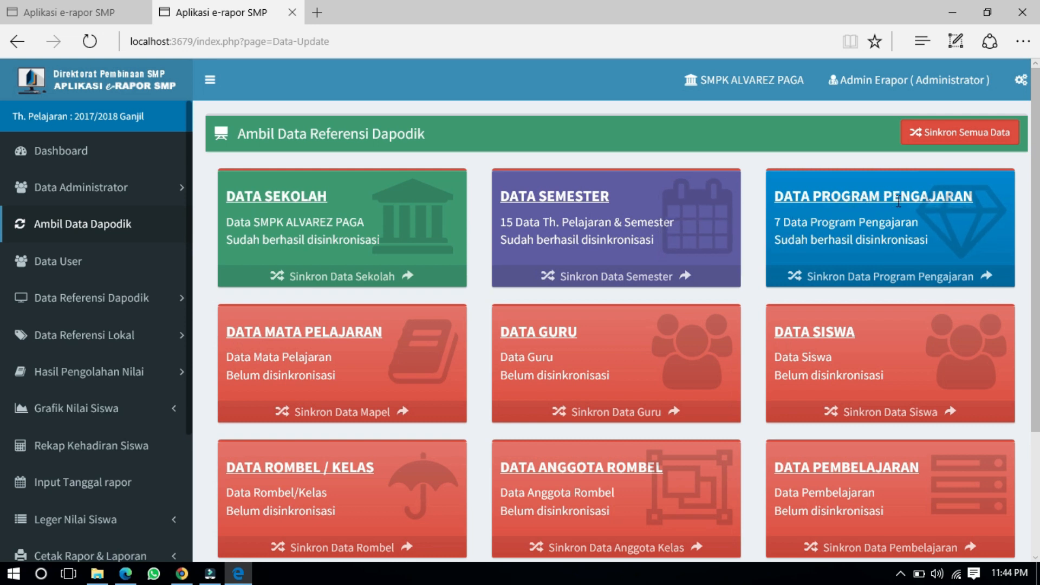
{"action": "scroll", "coordinate": [596, 253], "scroll_direction": "down", "scroll_amount": 1}
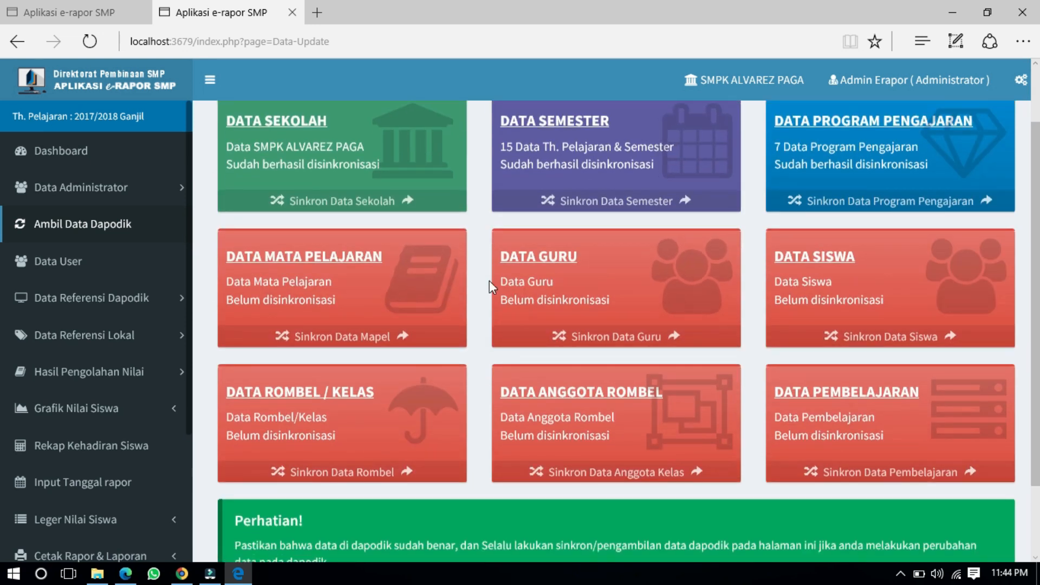
{"action": "scroll", "coordinate": [820, 269], "scroll_direction": "down", "scroll_amount": 2}
{"action": "scroll", "coordinate": [821, 275], "scroll_direction": "up", "scroll_amount": 3}
{"action": "scroll", "coordinate": [821, 275], "scroll_direction": "down", "scroll_amount": 1}
{"action": "scroll", "coordinate": [818, 279], "scroll_direction": "up", "scroll_amount": 1}
Step: Run Sinkron Semua Data again until school, 15 semesters and 7 teaching programmes show synced
{"action": "left_click", "coordinate": [940, 142]}
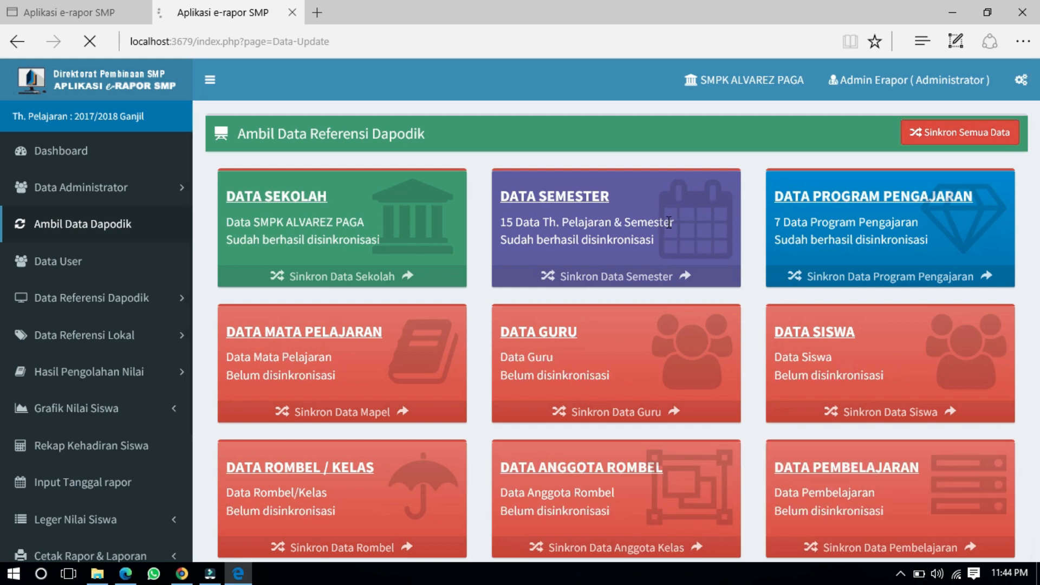
{"action": "scroll", "coordinate": [681, 271], "scroll_direction": "down", "scroll_amount": 3}
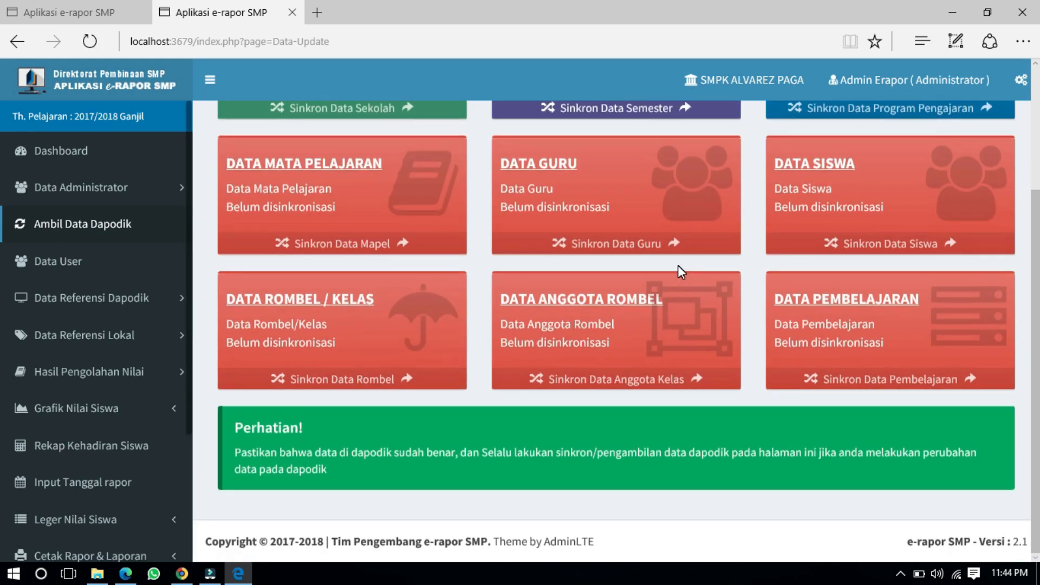
{"action": "scroll", "coordinate": [678, 265], "scroll_direction": "up", "scroll_amount": 3}
{"action": "scroll", "coordinate": [677, 265], "scroll_direction": "down", "scroll_amount": 3}
{"action": "scroll", "coordinate": [121, 326], "scroll_direction": "down", "scroll_amount": 3}
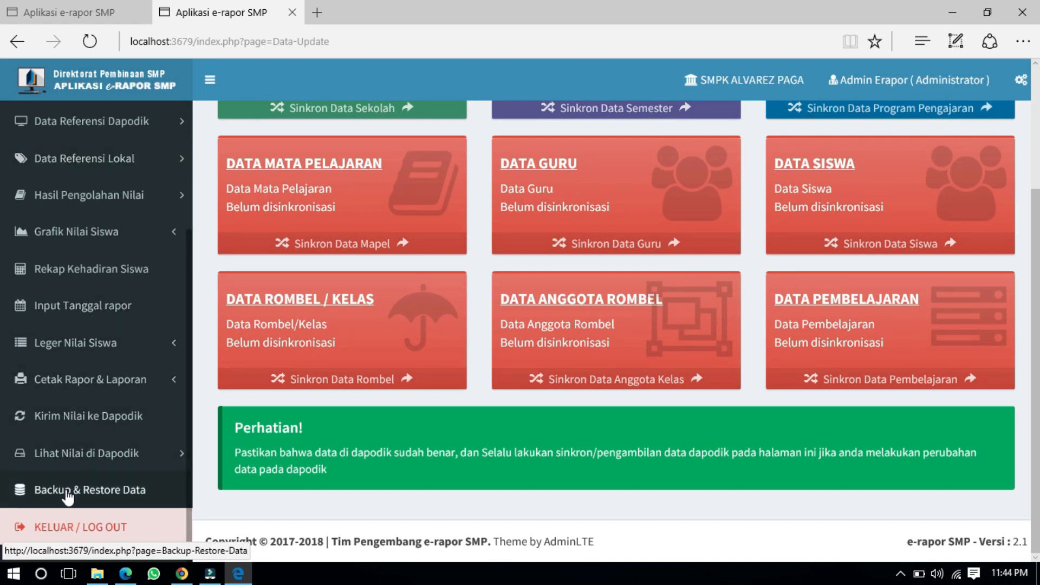
Step: Log out, then enter username admin and the account password on the login form
{"action": "left_click", "coordinate": [69, 535]}
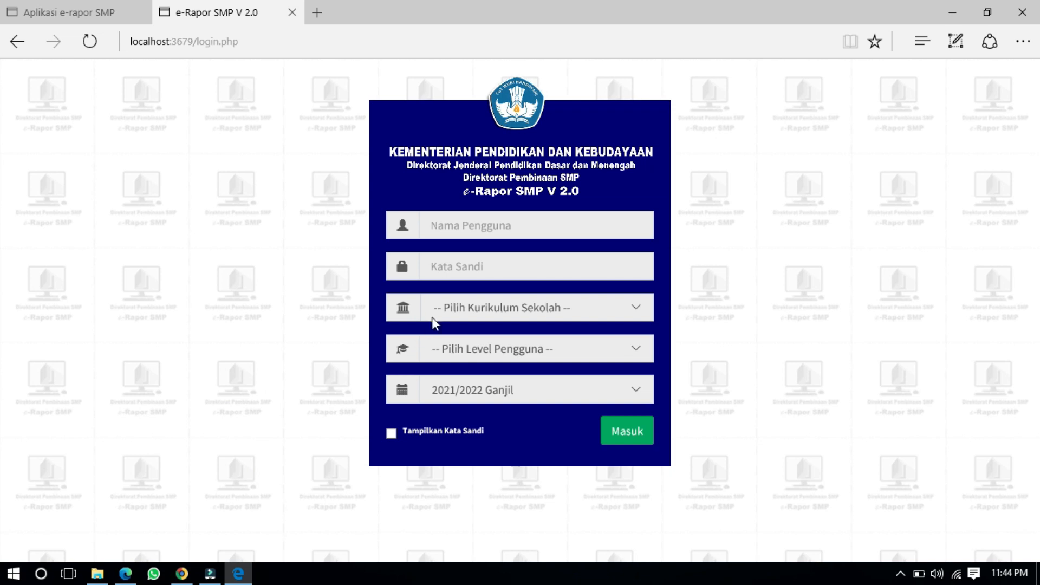
{"action": "left_click", "coordinate": [465, 224]}
{"action": "type", "text": "admin"}
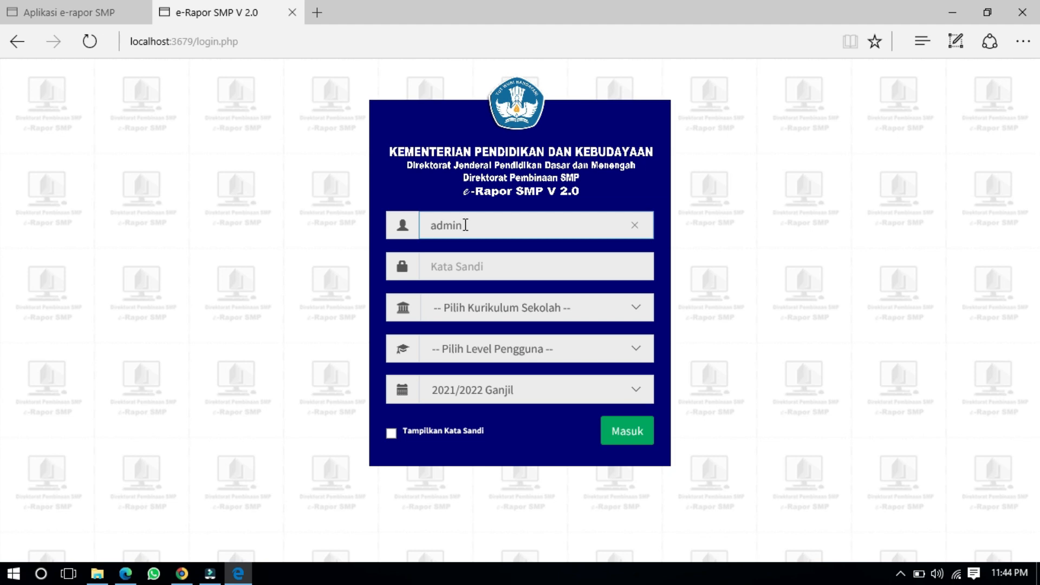
{"action": "key", "text": "Tab"}
{"action": "type", "text": "ad3456"}
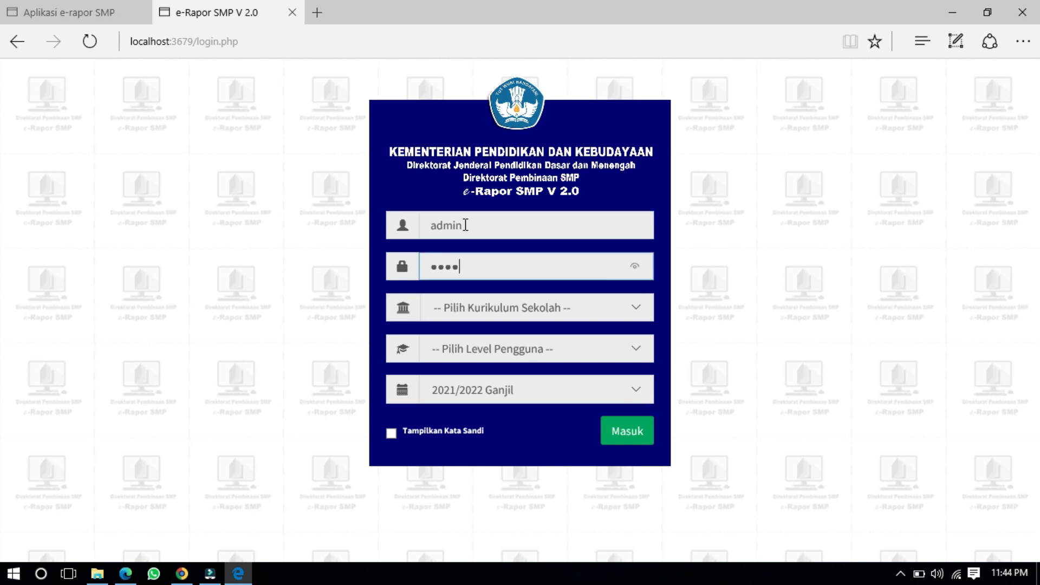
{"action": "type", "text": "23456"}
Step: Choose K-2013 Paket curriculum, Admin level and 2021/2022 Ganjil as the semester
{"action": "left_click", "coordinate": [457, 295]}
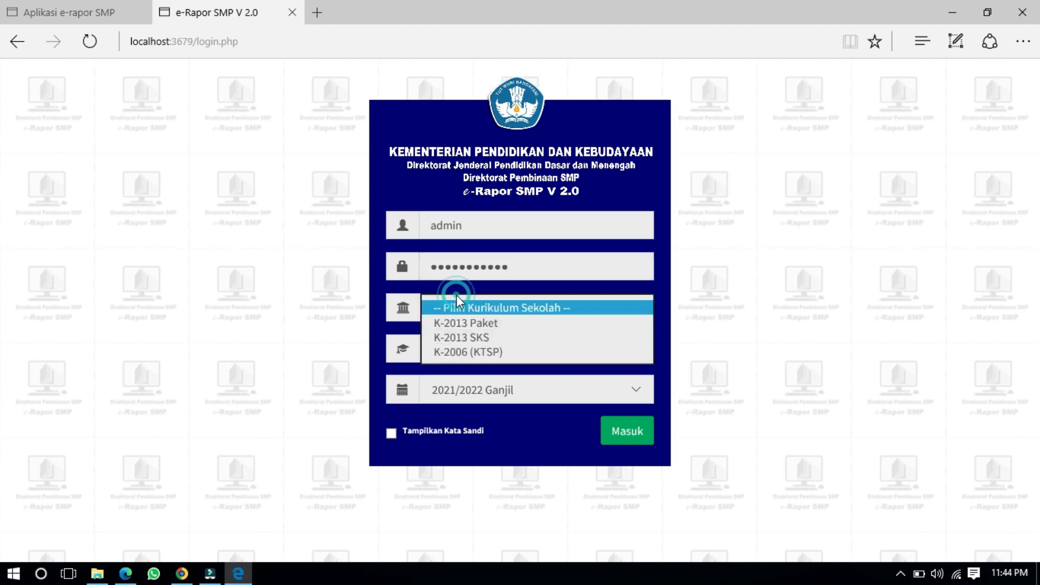
{"action": "left_click", "coordinate": [460, 323]}
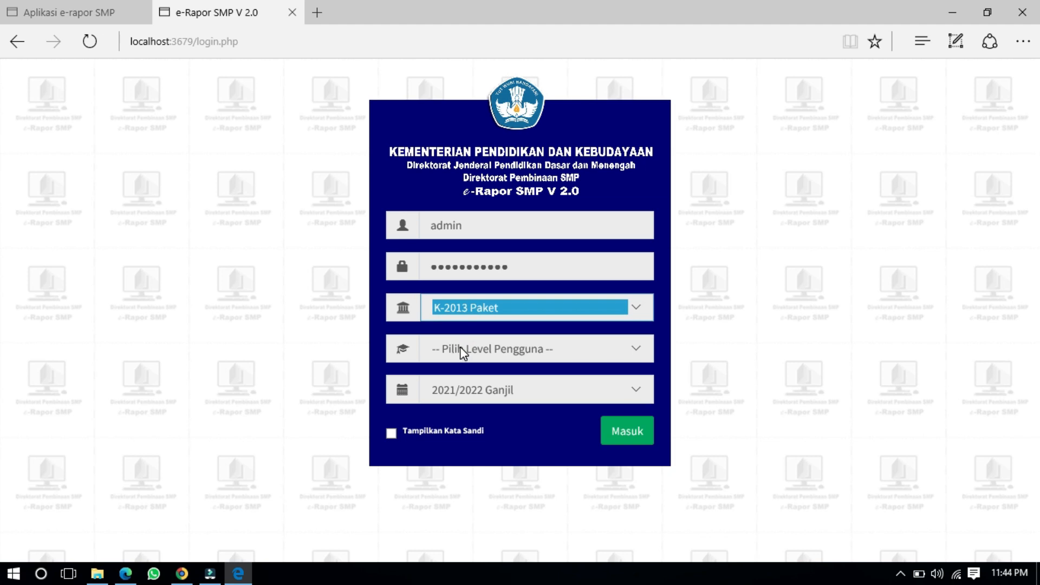
{"action": "left_click", "coordinate": [460, 346]}
{"action": "left_click", "coordinate": [459, 379]}
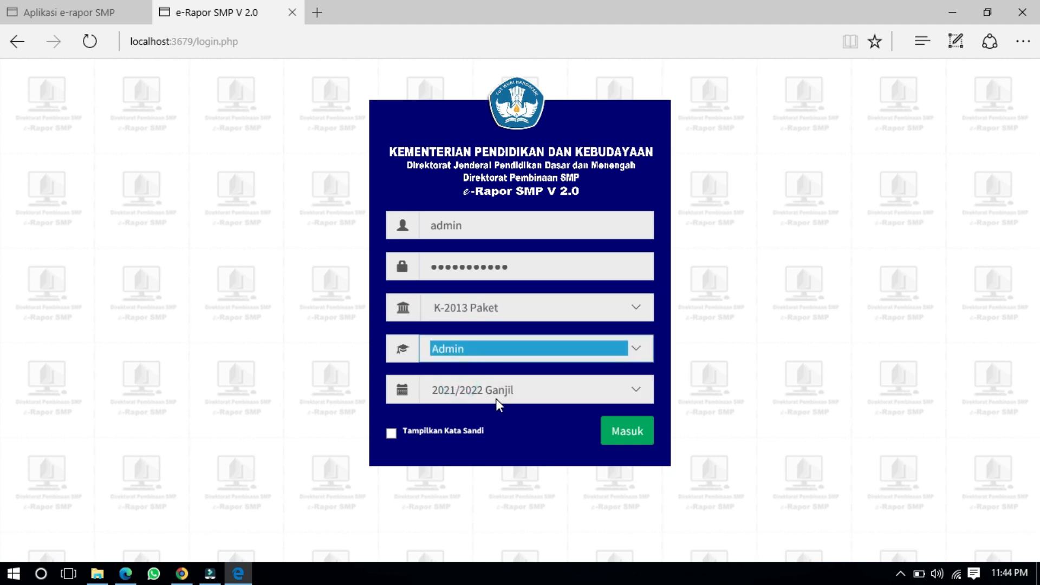
{"action": "left_click", "coordinate": [495, 395]}
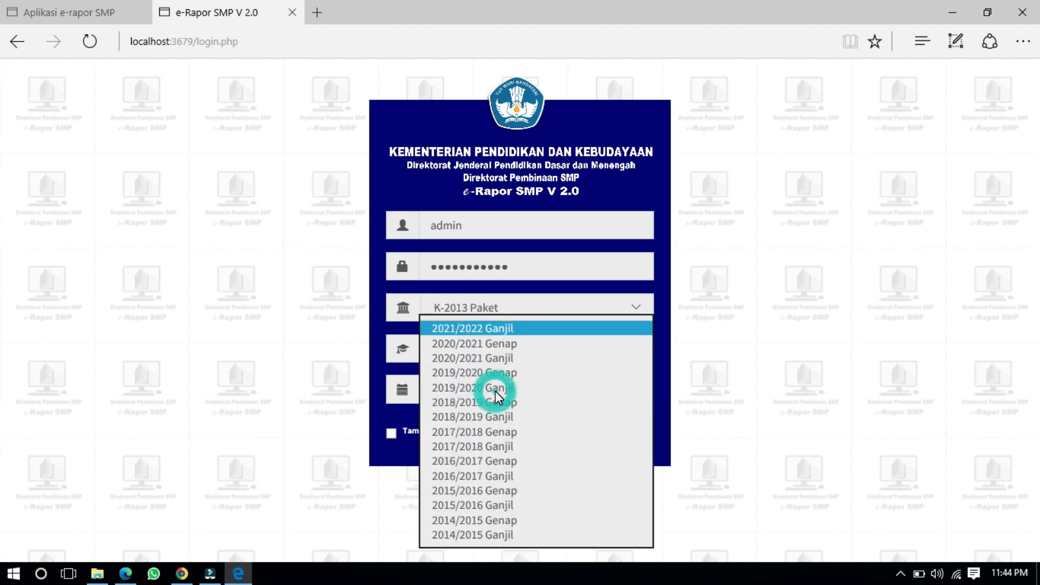
{"action": "left_click", "coordinate": [567, 329]}
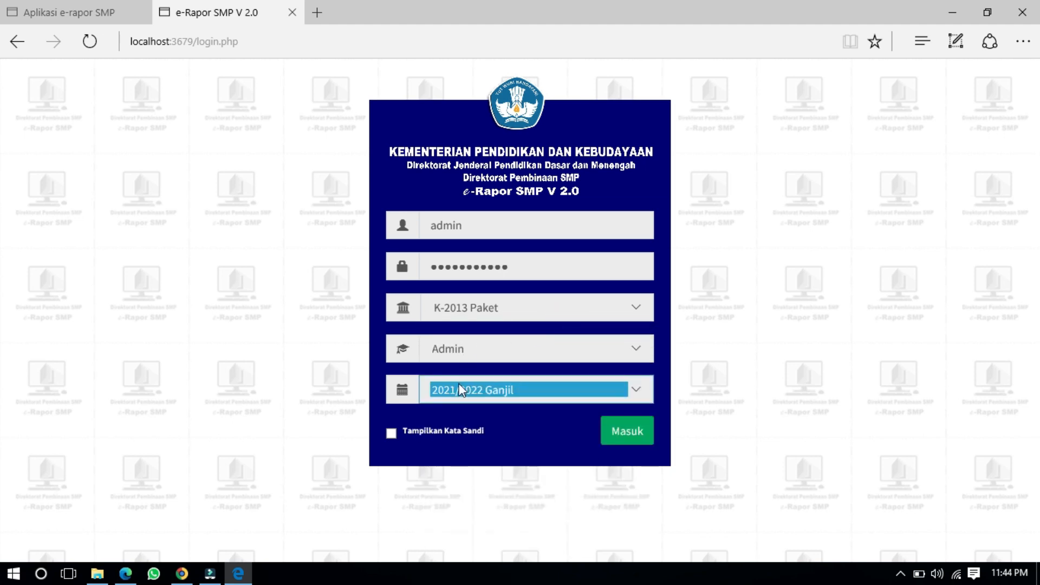
{"action": "left_click", "coordinate": [310, 342]}
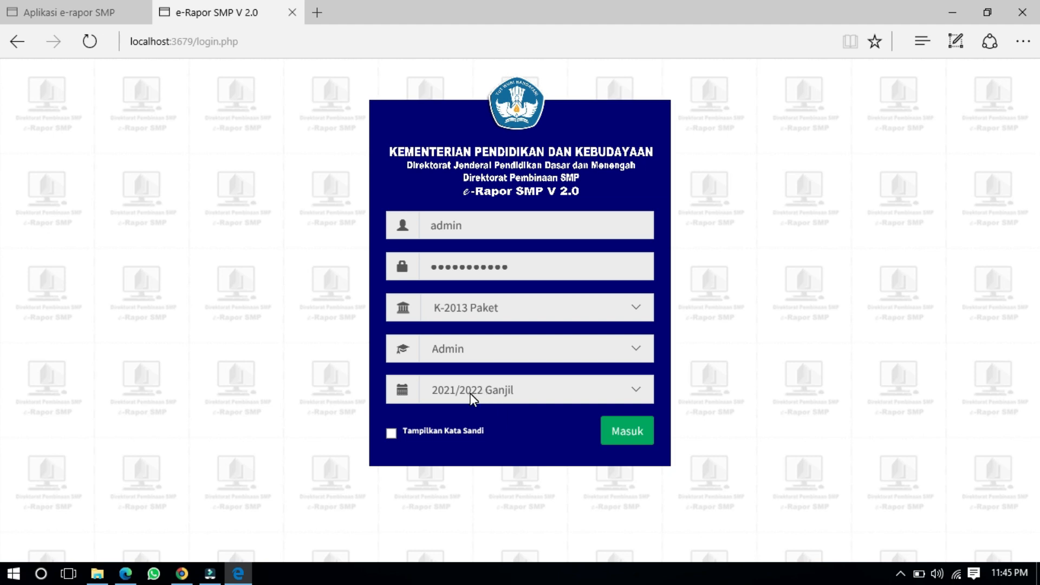
Step: Log in to 2021/2022 Ganjil and dismiss the Internet Tepat popup and information notice
{"action": "left_click", "coordinate": [628, 434]}
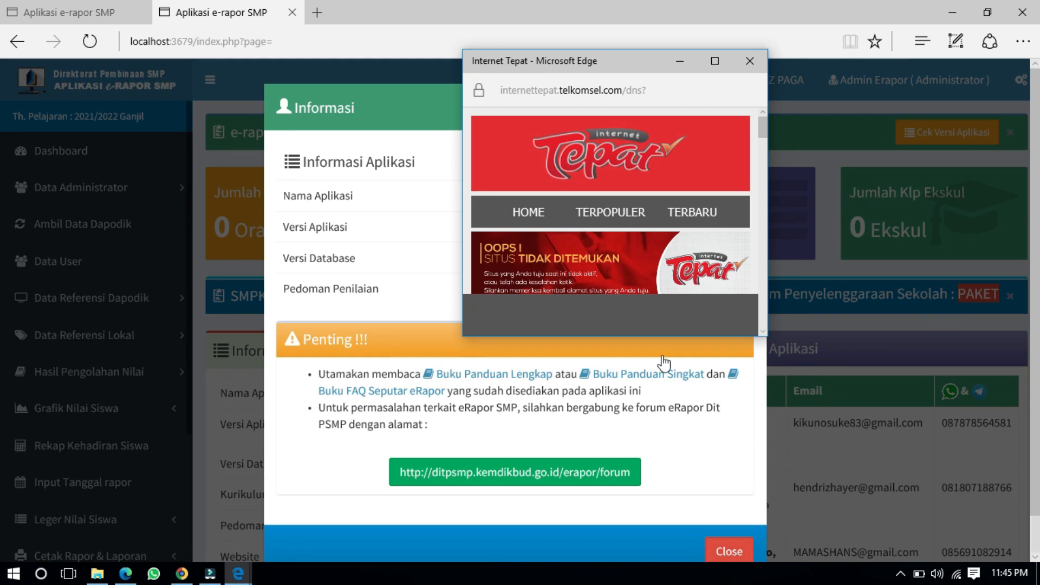
{"action": "left_click", "coordinate": [749, 59]}
{"action": "left_click", "coordinate": [729, 547]}
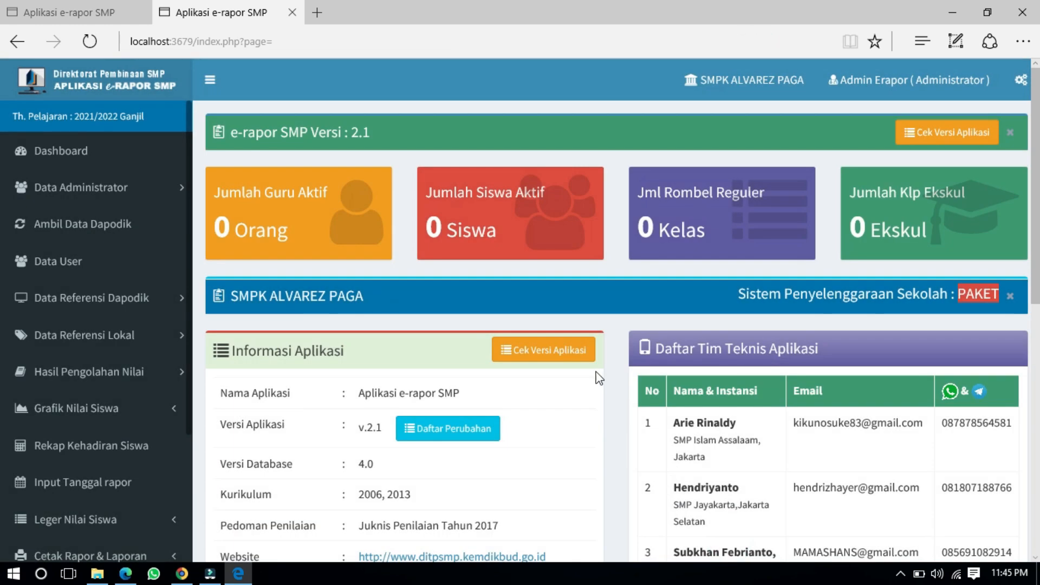
Step: Open the Ambil Data Referensi Dapodik page and look over its cards
{"action": "left_click", "coordinate": [90, 228]}
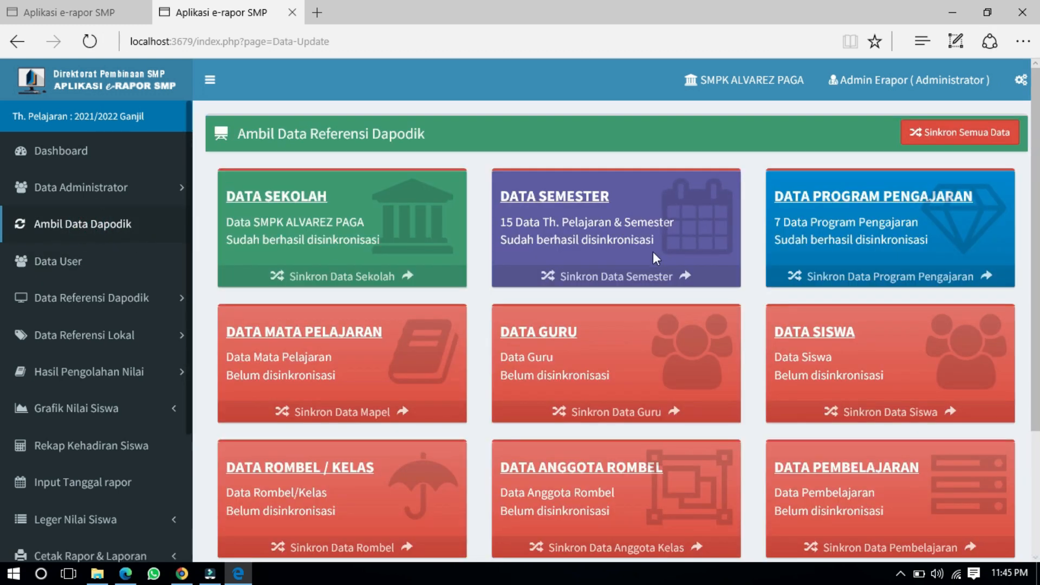
{"action": "scroll", "coordinate": [768, 454], "scroll_direction": "down", "scroll_amount": 3}
{"action": "scroll", "coordinate": [768, 454], "scroll_direction": "up", "scroll_amount": 3}
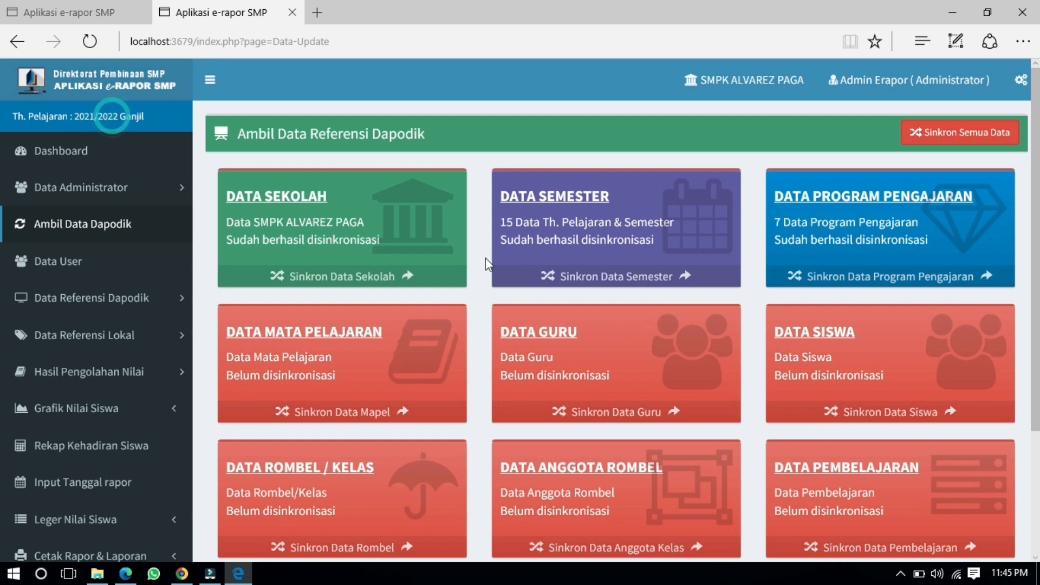
Step: Sync all Dapodik data and check the cards: 30 subjects, 55 teachers, 359 students, 12 classes, 131 lessons
{"action": "left_click", "coordinate": [951, 136]}
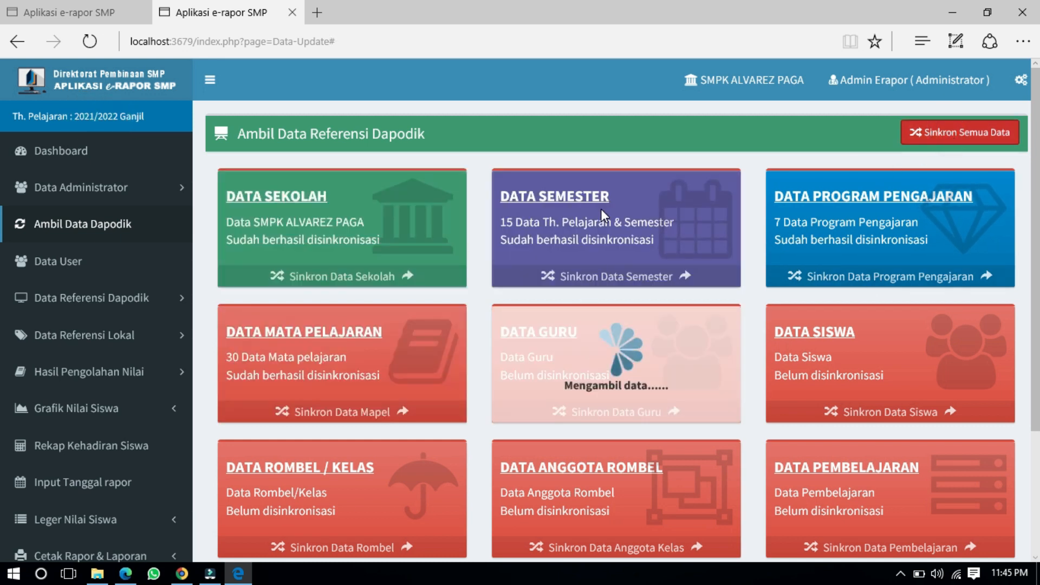
{"action": "scroll", "coordinate": [601, 209], "scroll_direction": "down", "scroll_amount": 1}
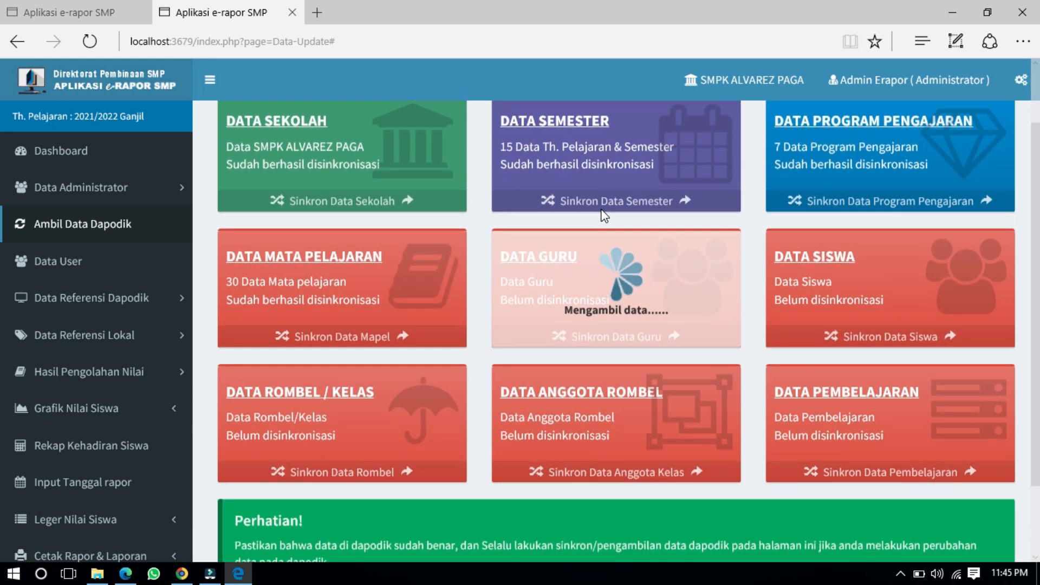
{"action": "scroll", "coordinate": [601, 210], "scroll_direction": "down", "scroll_amount": 2}
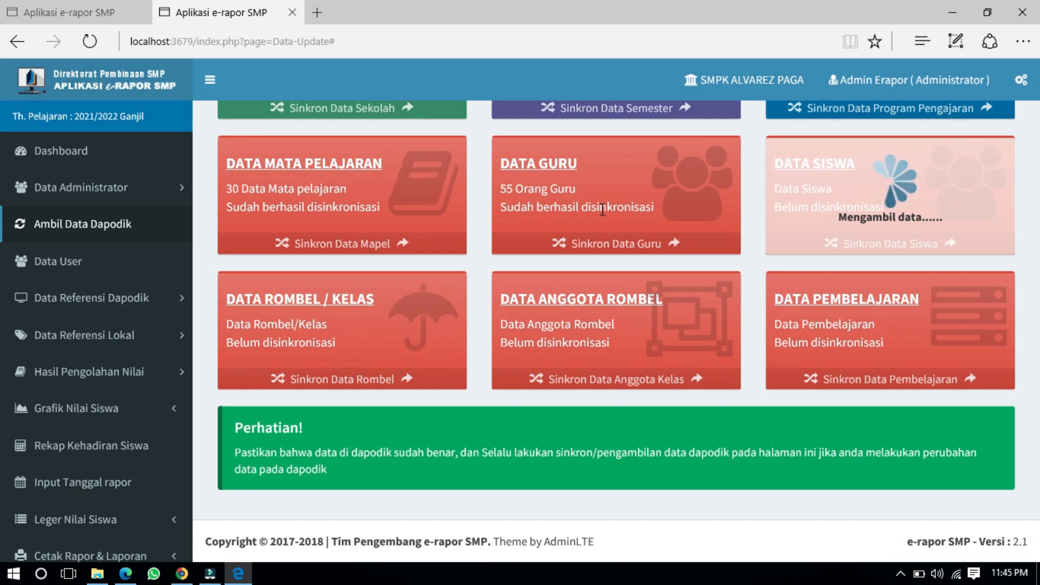
{"action": "scroll", "coordinate": [603, 209], "scroll_direction": "up", "scroll_amount": 1}
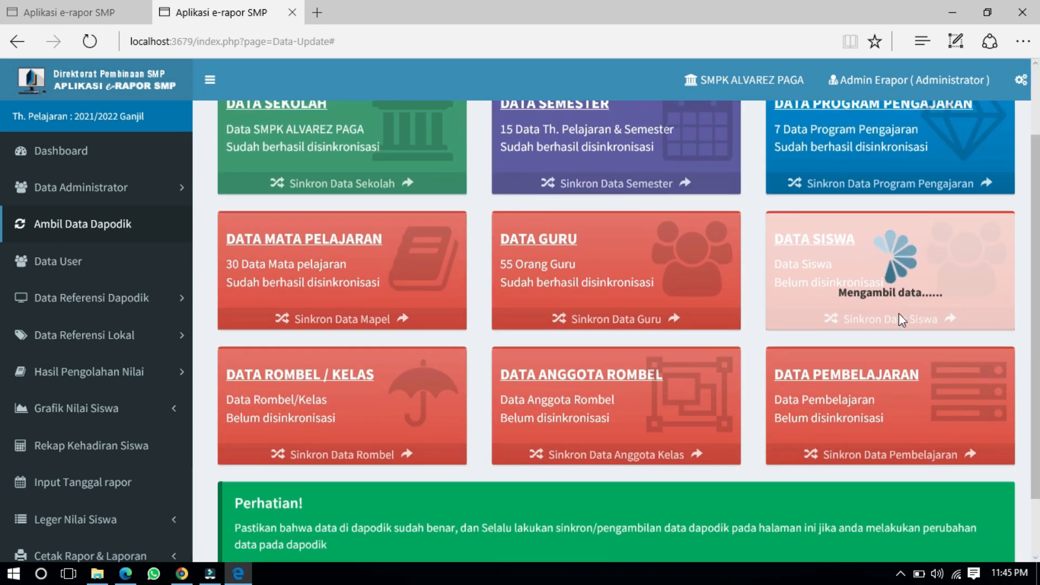
{"action": "scroll", "coordinate": [584, 285], "scroll_direction": "down", "scroll_amount": 1}
{"action": "scroll", "coordinate": [584, 285], "scroll_direction": "up", "scroll_amount": 1}
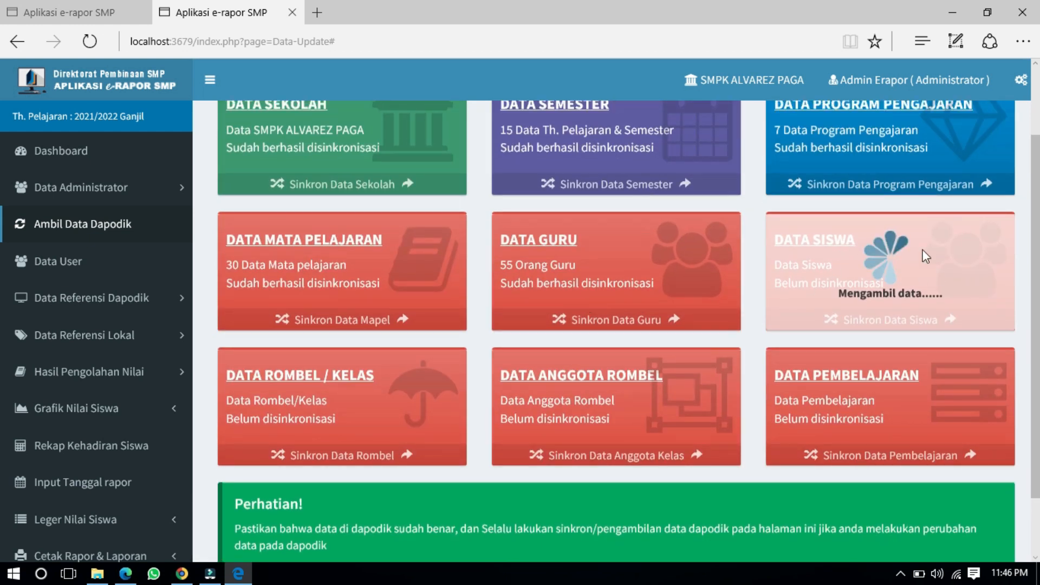
{"action": "scroll", "coordinate": [896, 284], "scroll_direction": "up", "scroll_amount": 1}
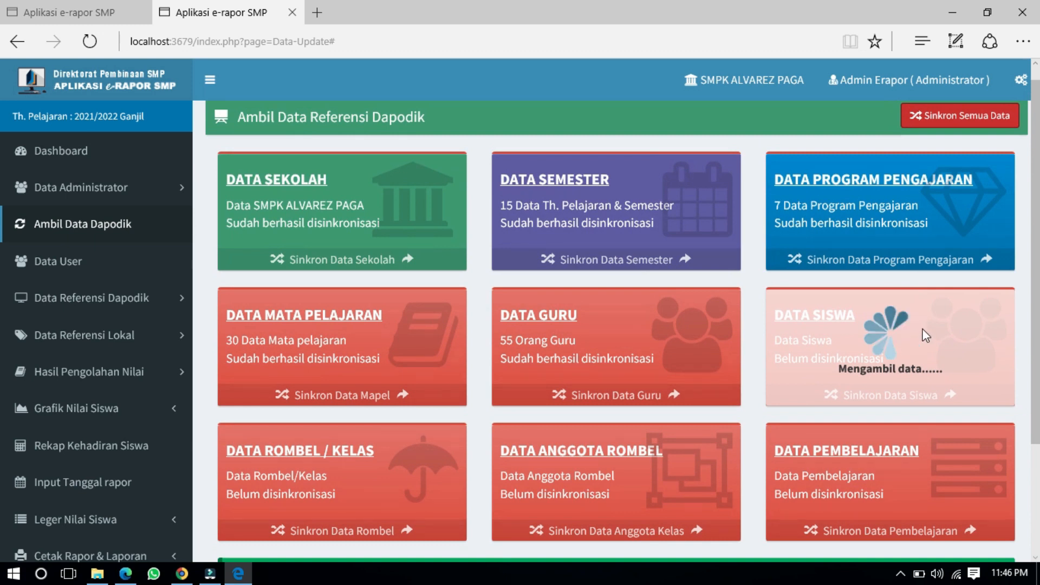
{"action": "scroll", "coordinate": [906, 330], "scroll_direction": "up", "scroll_amount": 1}
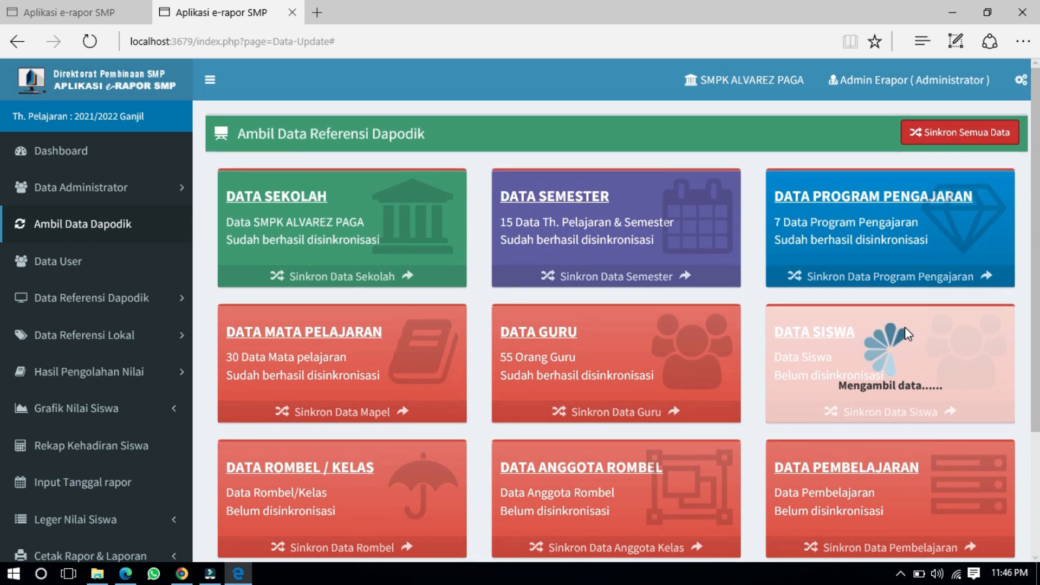
{"action": "scroll", "coordinate": [905, 327], "scroll_direction": "down", "scroll_amount": 1}
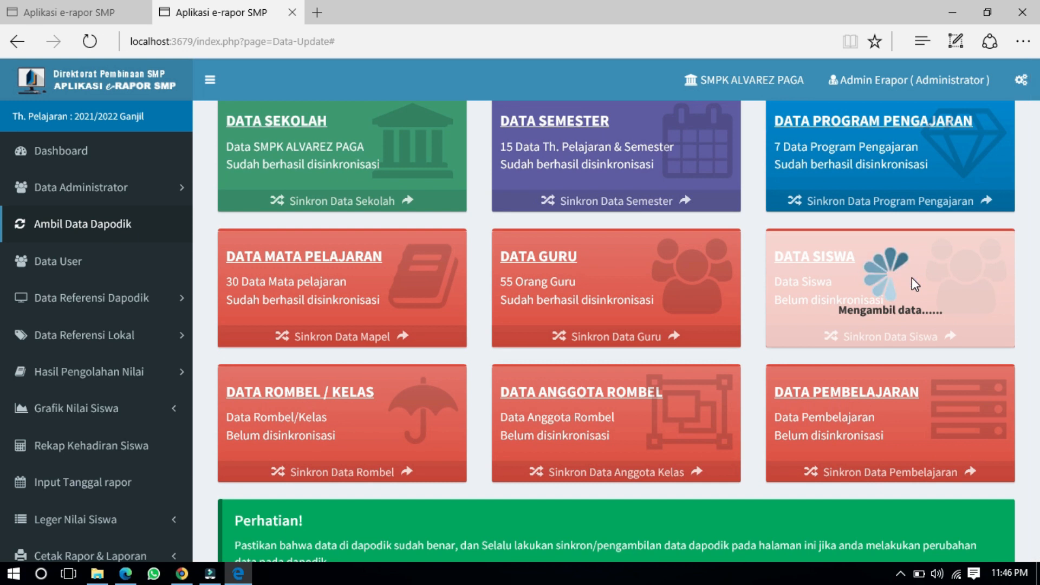
{"action": "scroll", "coordinate": [896, 291], "scroll_direction": "up", "scroll_amount": 1}
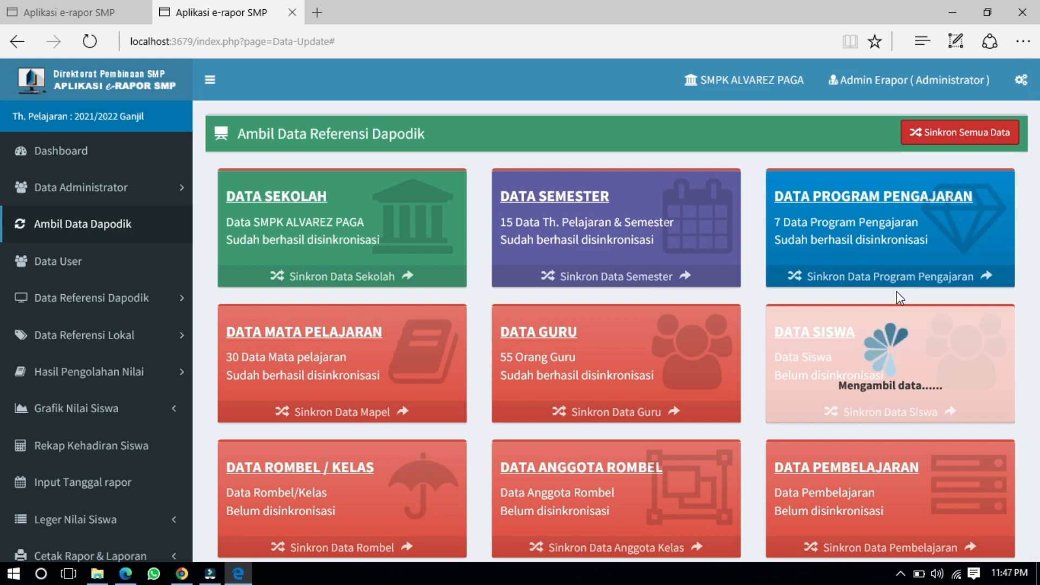
{"action": "scroll", "coordinate": [896, 291], "scroll_direction": "down", "scroll_amount": 1}
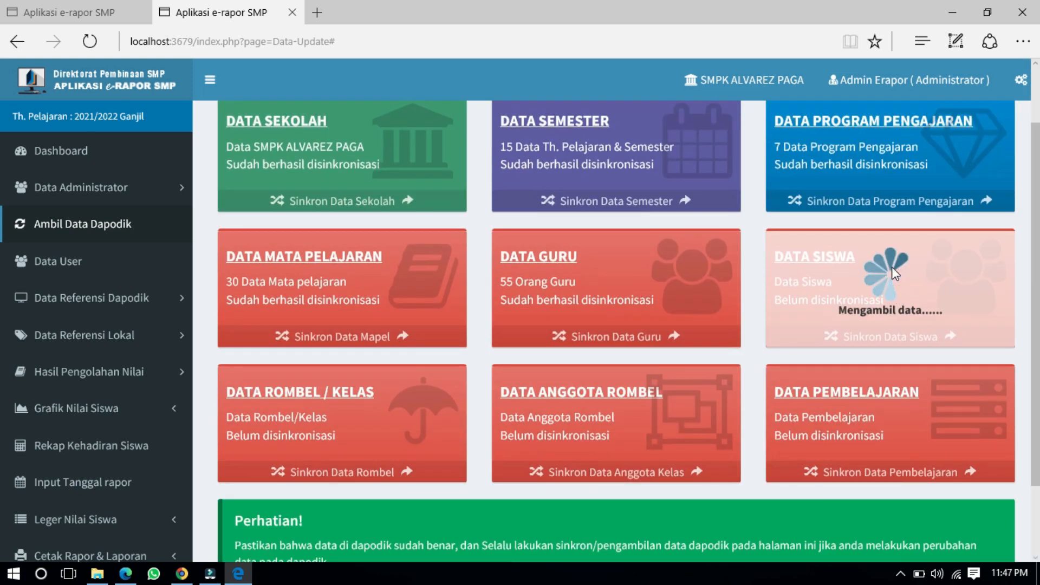
{"action": "scroll", "coordinate": [894, 273], "scroll_direction": "up", "scroll_amount": 1}
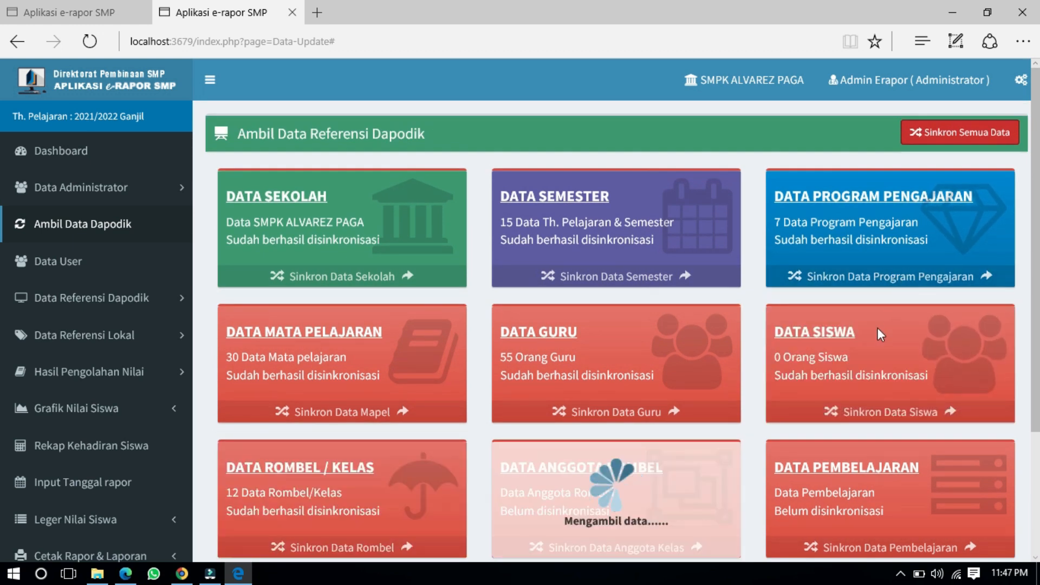
{"action": "scroll", "coordinate": [878, 328], "scroll_direction": "down", "scroll_amount": 1}
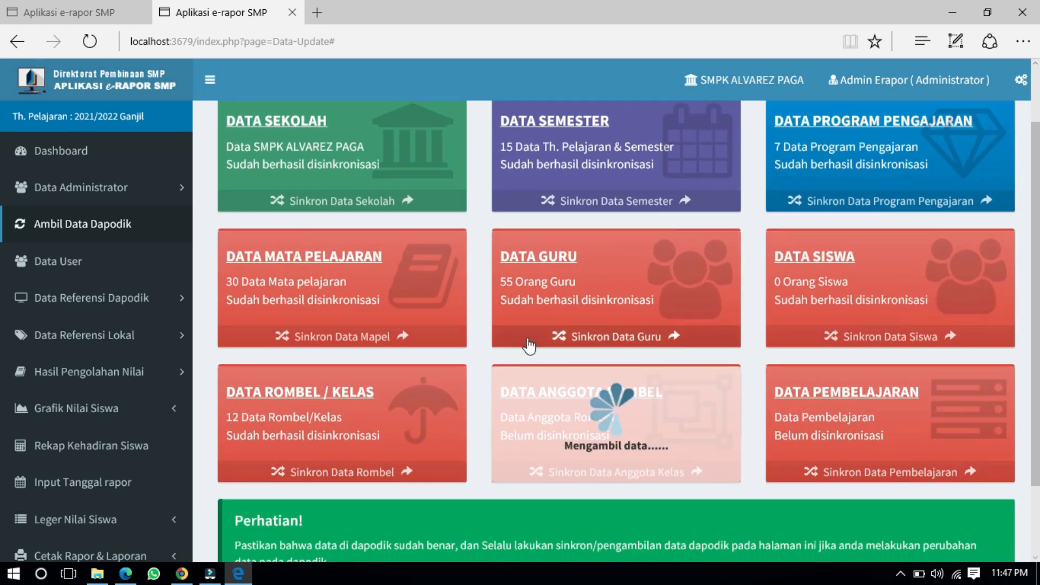
{"action": "scroll", "coordinate": [584, 411], "scroll_direction": "down", "scroll_amount": 1}
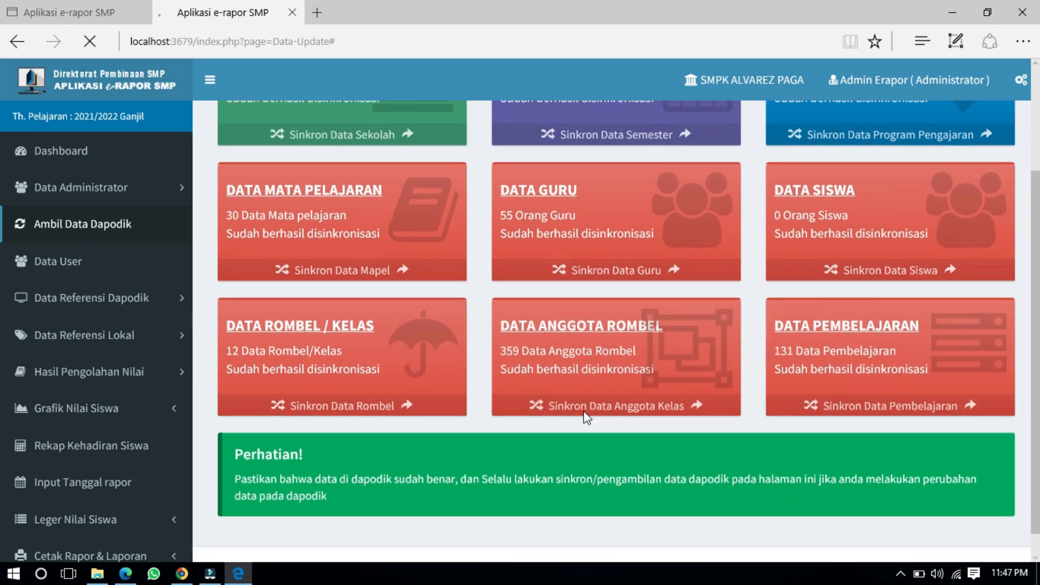
{"action": "scroll", "coordinate": [782, 396], "scroll_direction": "down", "scroll_amount": 2}
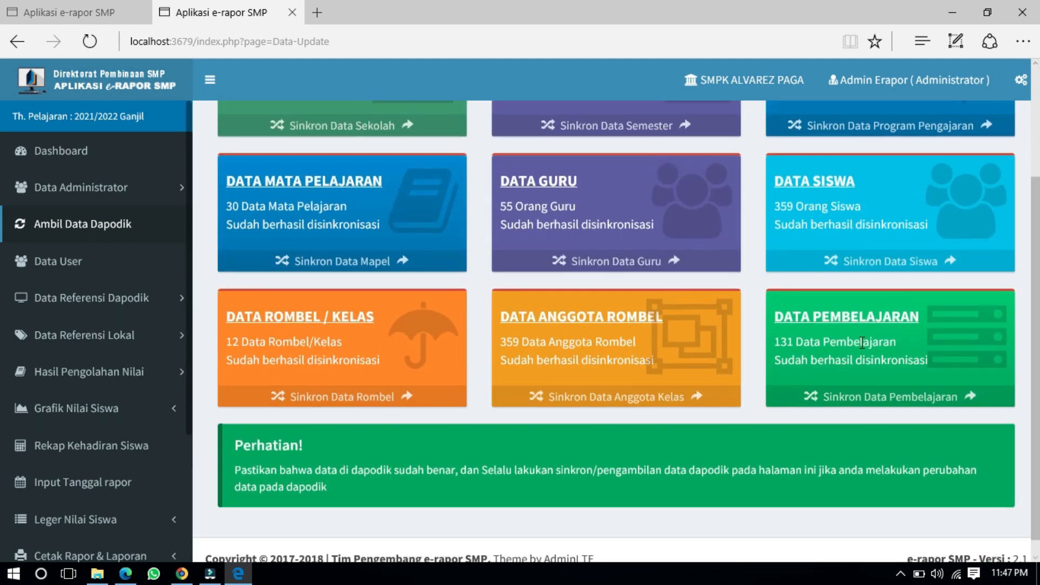
Step: Scroll through the Dapodik cards to check each one's sync status
{"action": "scroll", "coordinate": [804, 346], "scroll_direction": "up", "scroll_amount": 2}
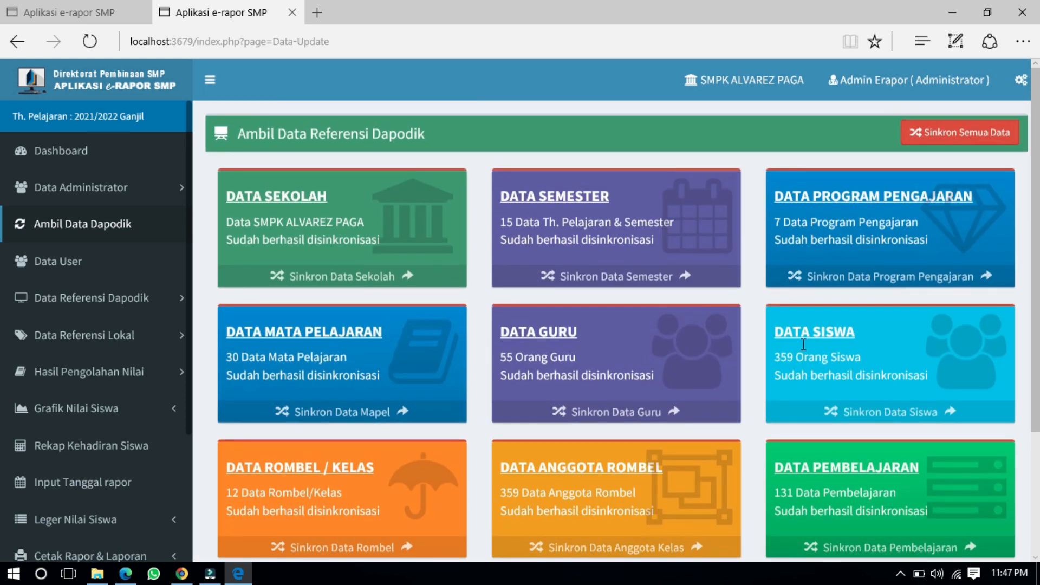
{"action": "scroll", "coordinate": [856, 282], "scroll_direction": "down", "scroll_amount": 2}
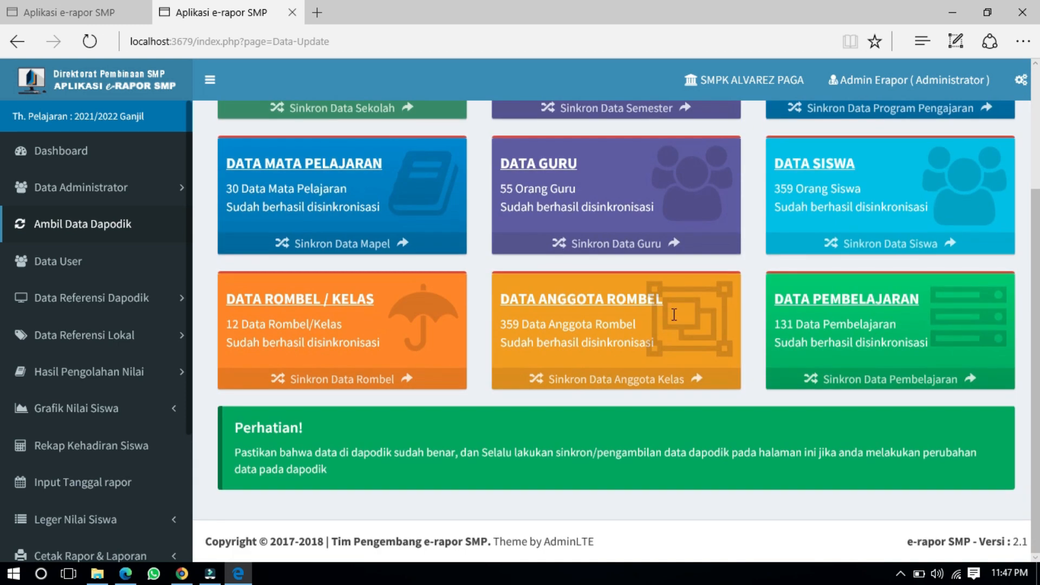
{"action": "scroll", "coordinate": [525, 280], "scroll_direction": "up", "scroll_amount": 2}
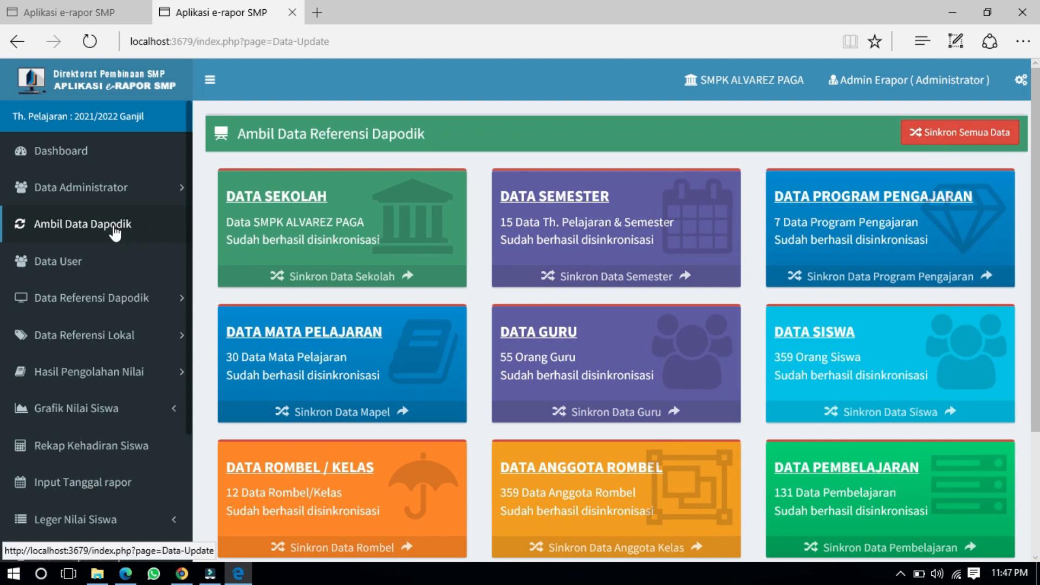
{"action": "scroll", "coordinate": [349, 294], "scroll_direction": "down", "scroll_amount": 3}
{"action": "scroll", "coordinate": [349, 294], "scroll_direction": "up", "scroll_amount": 3}
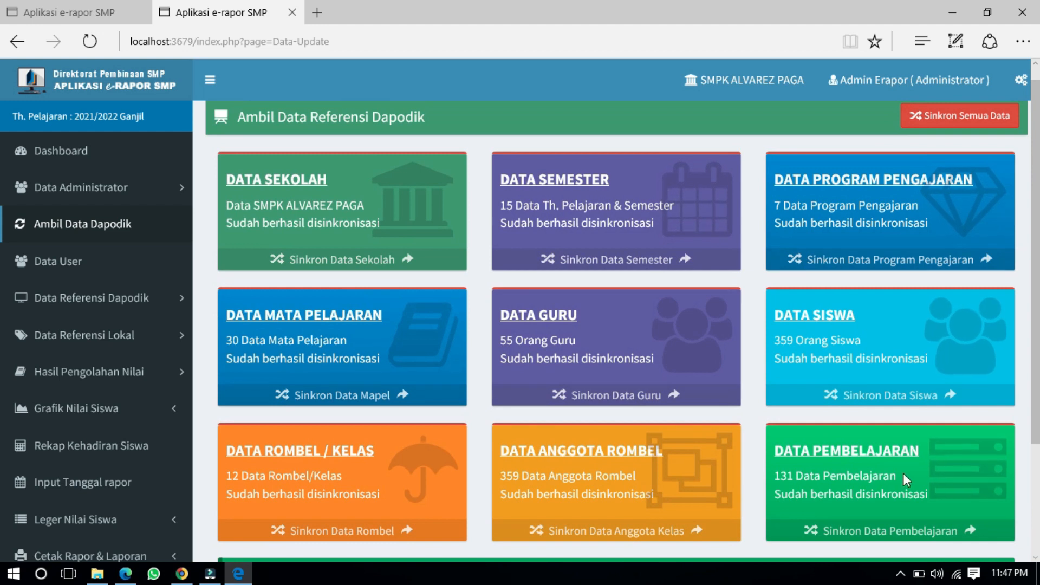
{"action": "scroll", "coordinate": [555, 530], "scroll_direction": "down", "scroll_amount": 3}
{"action": "scroll", "coordinate": [401, 462], "scroll_direction": "up", "scroll_amount": 3}
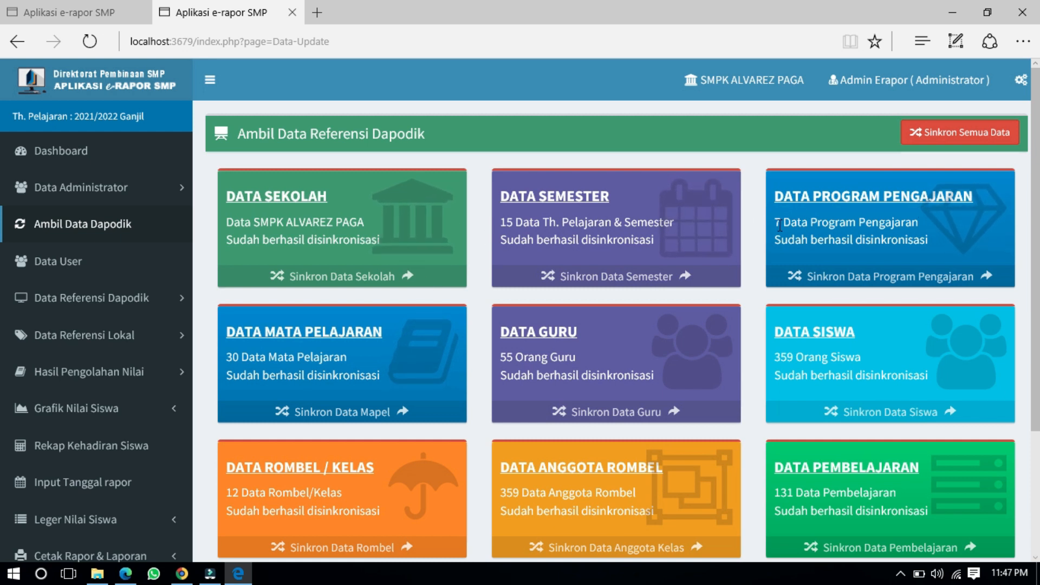
{"action": "scroll", "coordinate": [657, 383], "scroll_direction": "down", "scroll_amount": 3}
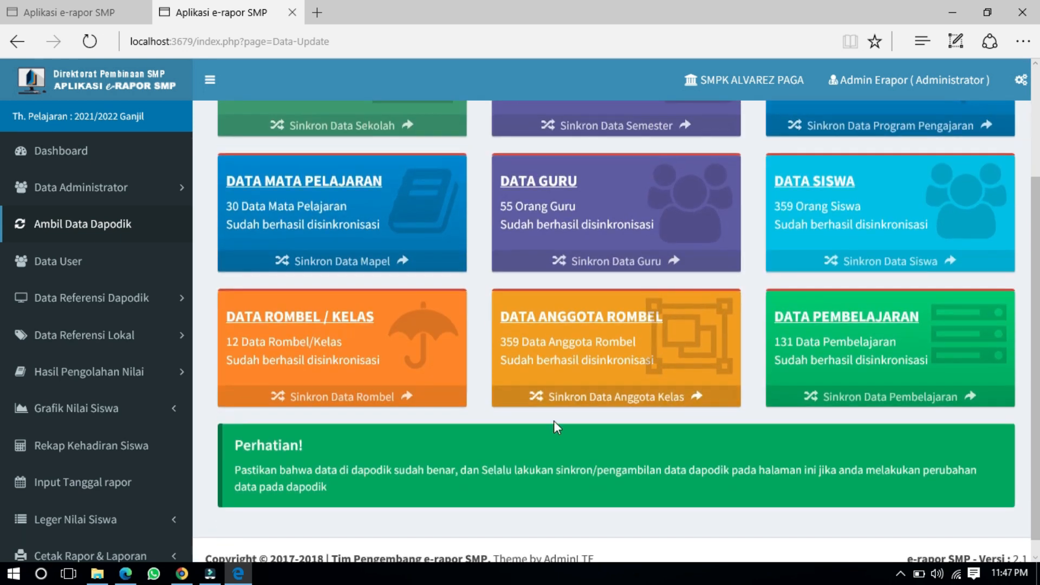
{"action": "scroll", "coordinate": [706, 340], "scroll_direction": "up", "scroll_amount": 3}
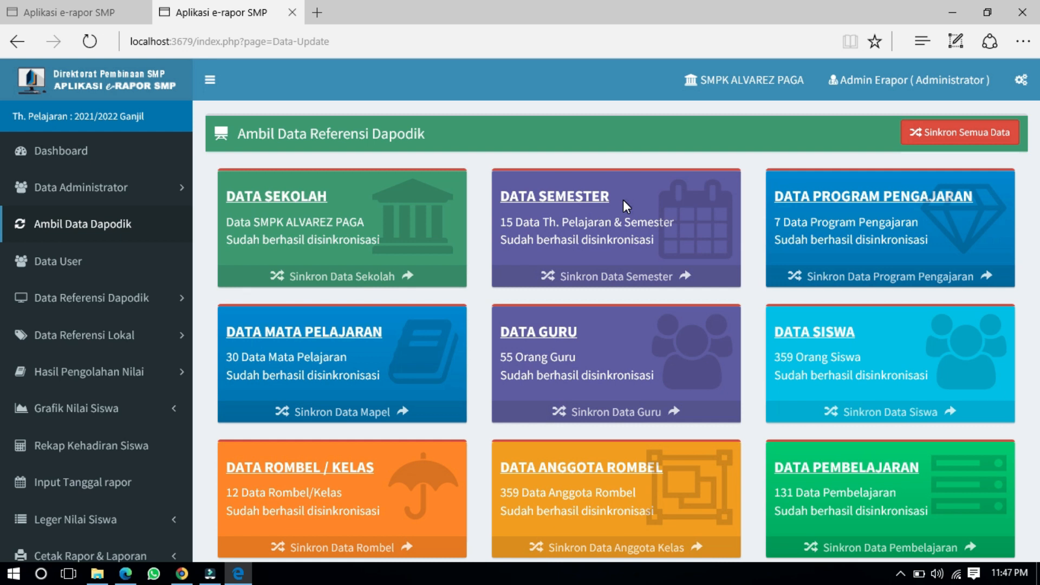
{"action": "scroll", "coordinate": [623, 199], "scroll_direction": "down", "scroll_amount": 1}
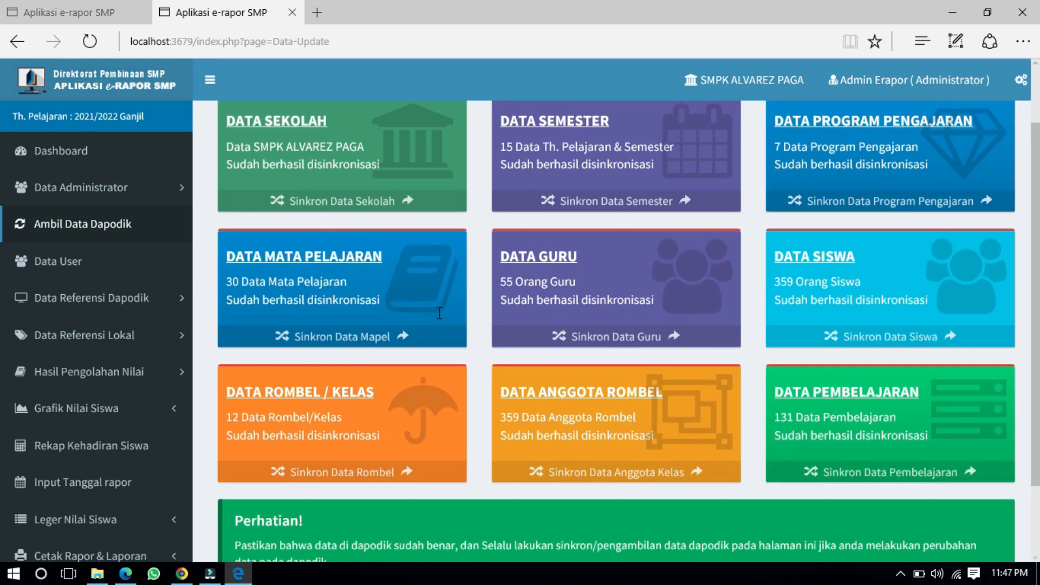
{"action": "scroll", "coordinate": [438, 456], "scroll_direction": "down", "scroll_amount": 1}
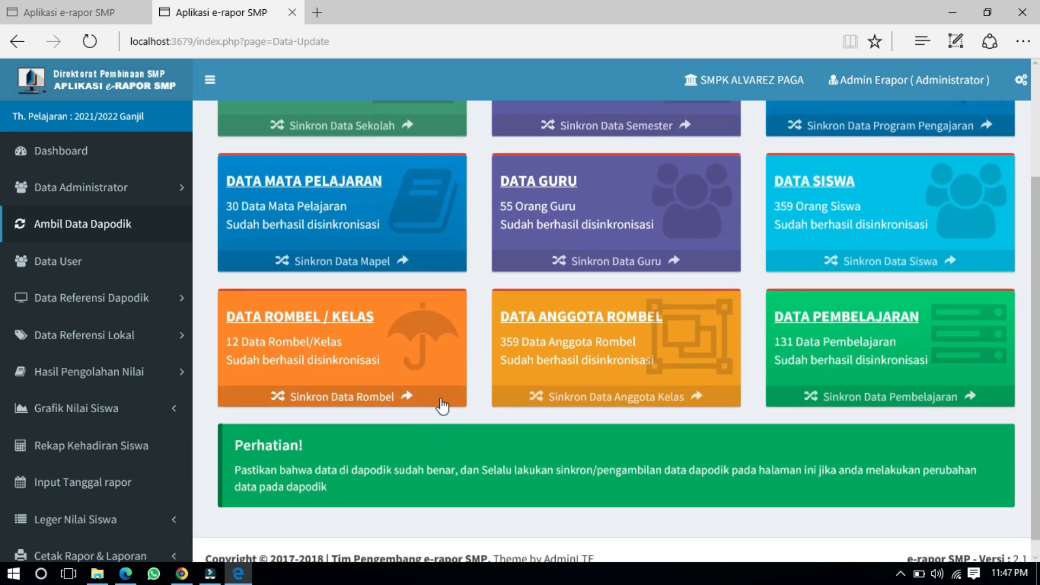
{"action": "scroll", "coordinate": [831, 350], "scroll_direction": "up", "scroll_amount": 2}
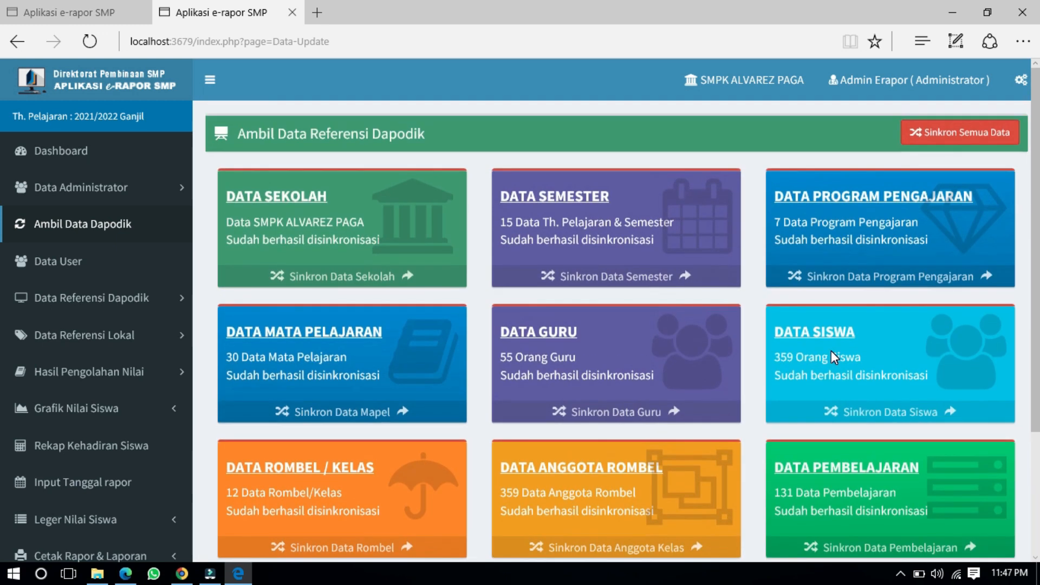
{"action": "scroll", "coordinate": [157, 423], "scroll_direction": "down", "scroll_amount": 3}
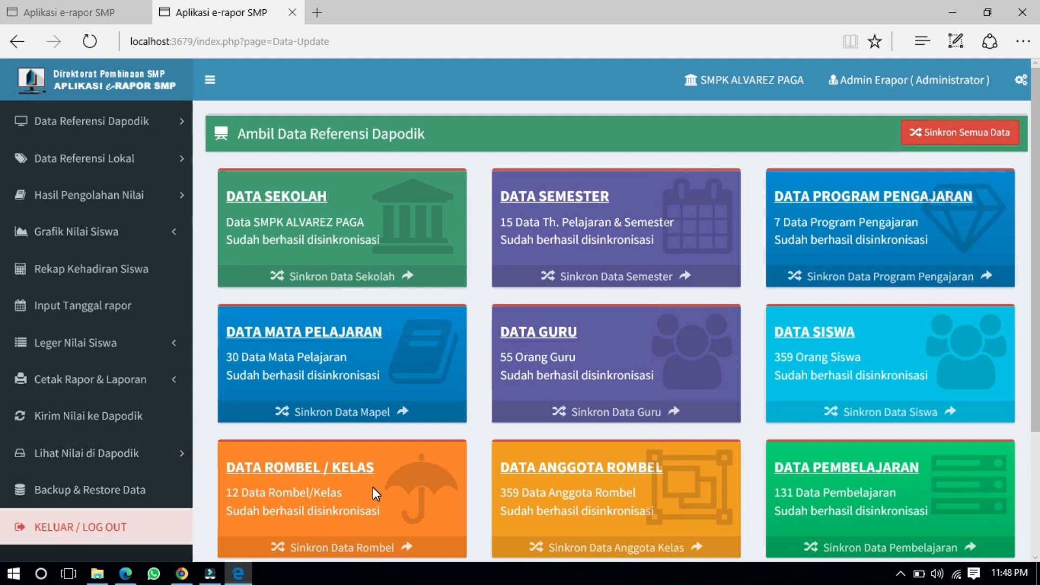
{"action": "scroll", "coordinate": [120, 433], "scroll_direction": "up", "scroll_amount": 2}
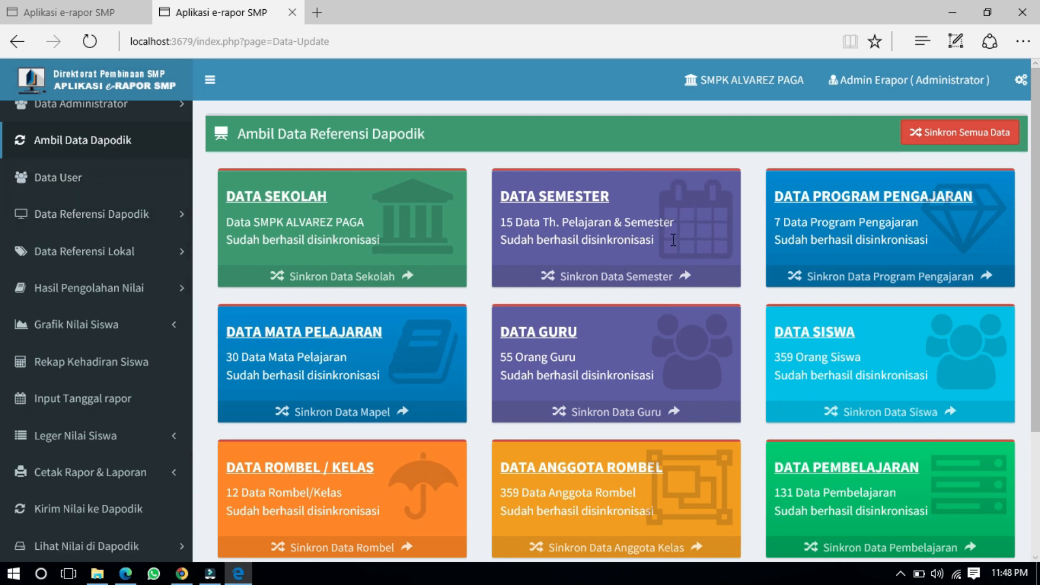
Step: Run Sinkron Semua Data once more, confirm every card succeeded, and open the Data User list
{"action": "left_click", "coordinate": [976, 141]}
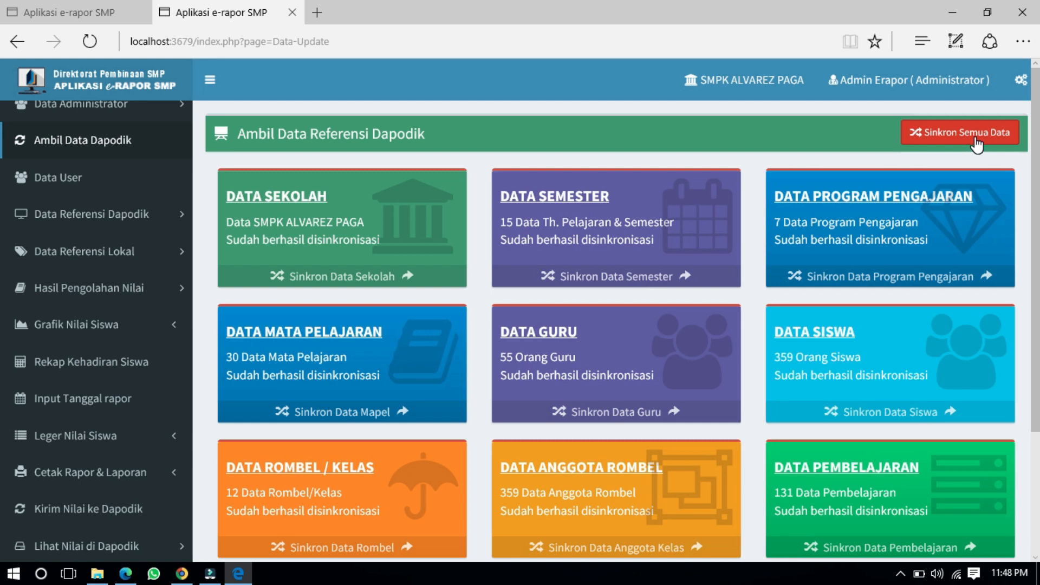
{"action": "scroll", "coordinate": [165, 165], "scroll_direction": "up", "scroll_amount": 3}
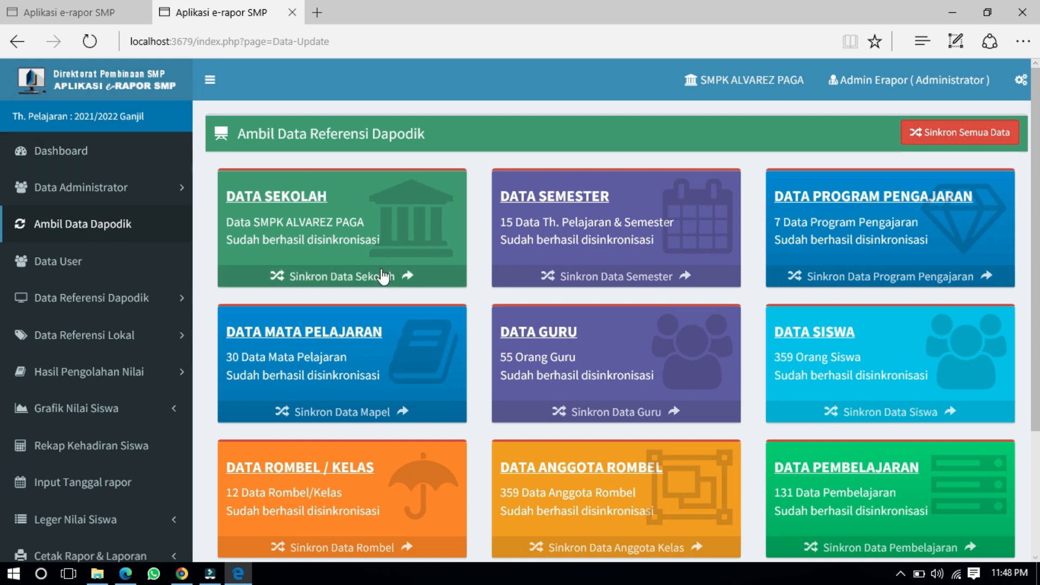
{"action": "scroll", "coordinate": [282, 307], "scroll_direction": "down", "scroll_amount": 1}
{"action": "scroll", "coordinate": [283, 309], "scroll_direction": "up", "scroll_amount": 1}
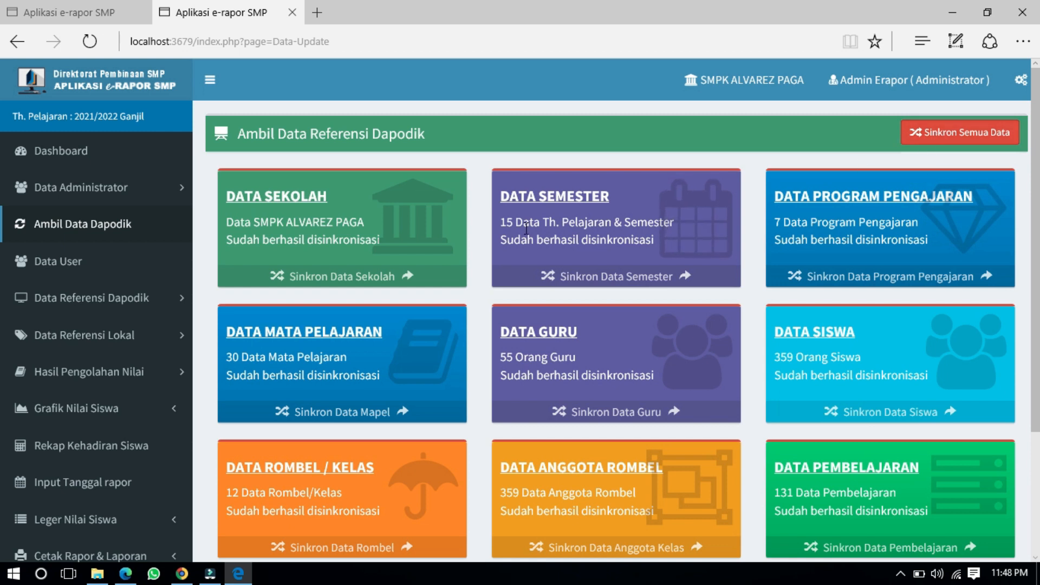
{"action": "scroll", "coordinate": [526, 229], "scroll_direction": "down", "scroll_amount": 3}
{"action": "scroll", "coordinate": [526, 228], "scroll_direction": "up", "scroll_amount": 3}
{"action": "scroll", "coordinate": [526, 229], "scroll_direction": "down", "scroll_amount": 3}
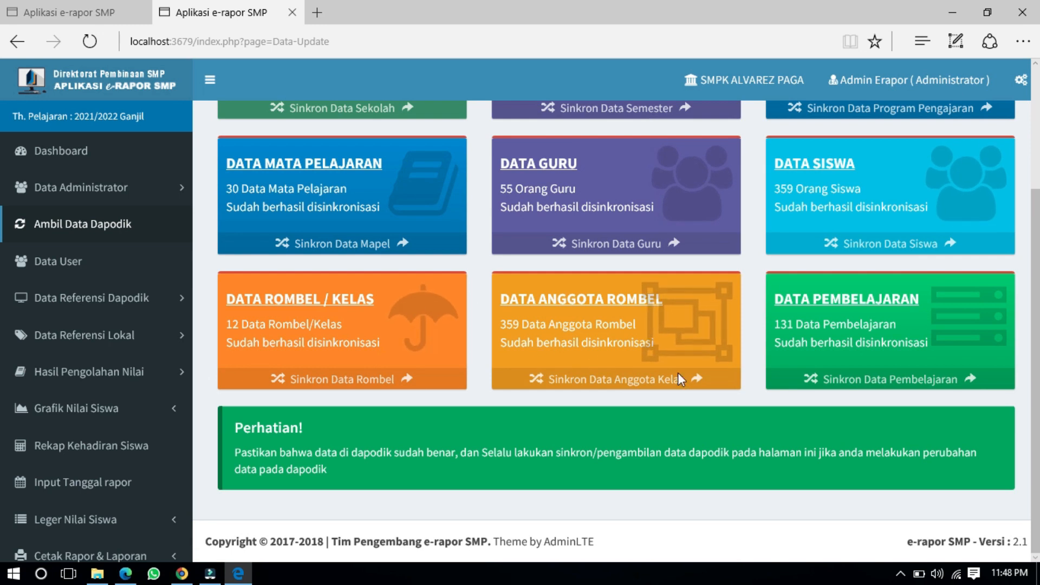
{"action": "scroll", "coordinate": [897, 355], "scroll_direction": "up", "scroll_amount": 3}
{"action": "scroll", "coordinate": [896, 360], "scroll_direction": "down", "scroll_amount": 3}
{"action": "scroll", "coordinate": [896, 360], "scroll_direction": "up", "scroll_amount": 3}
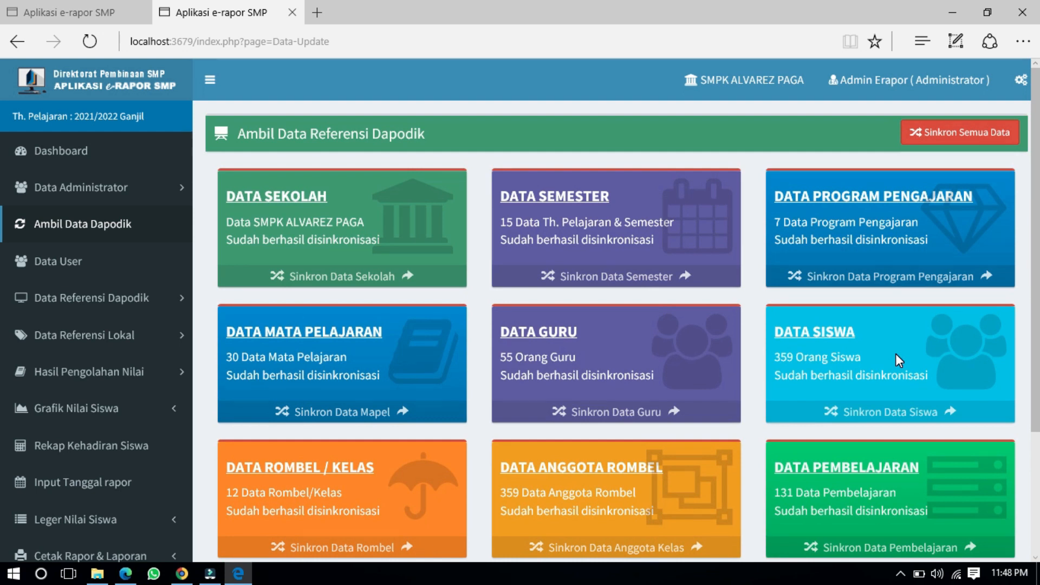
{"action": "left_click", "coordinate": [100, 263]}
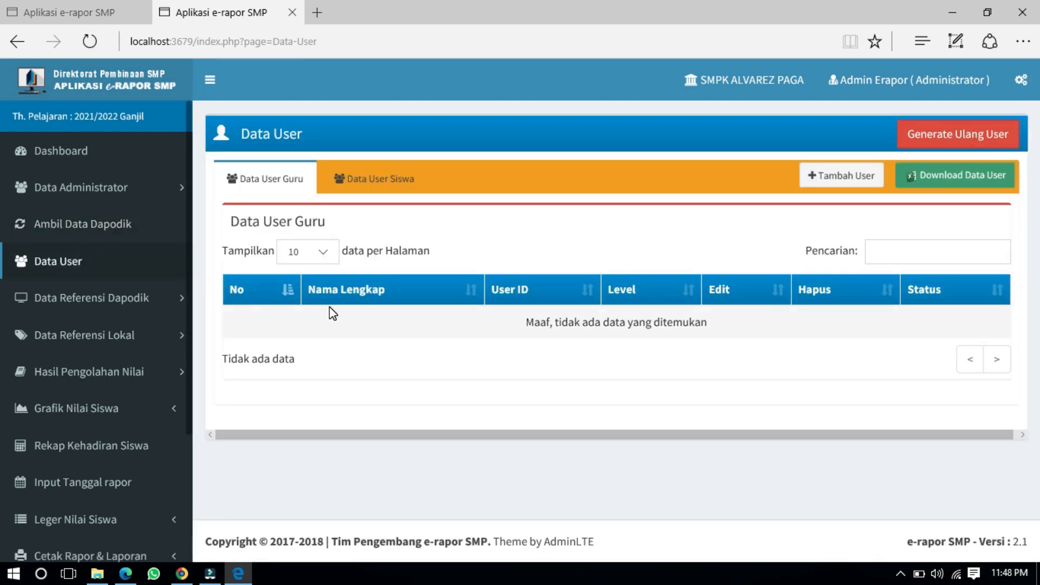
Step: View the synced school profile for SMPK ALVAREZ PAGA under Data Referensi Dapodik
{"action": "left_click", "coordinate": [129, 303]}
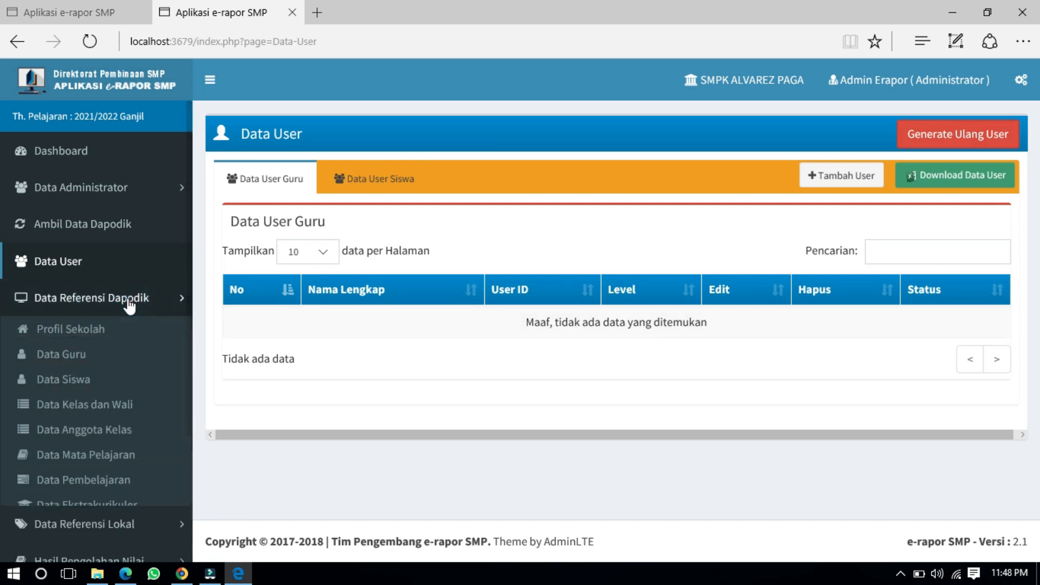
{"action": "left_click", "coordinate": [119, 330]}
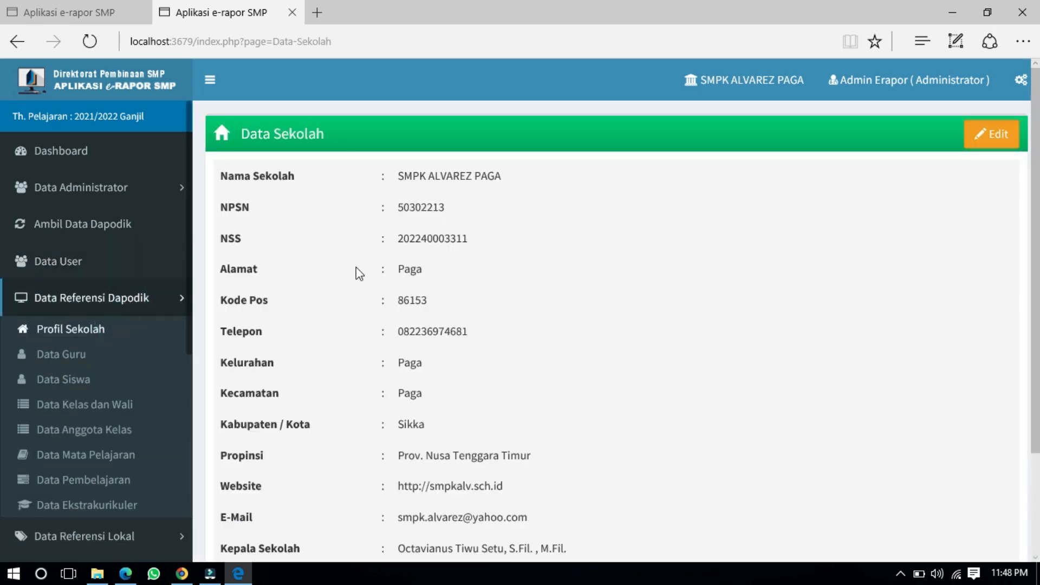
{"action": "triple_click", "coordinate": [421, 180]}
{"action": "left_click", "coordinate": [434, 281]}
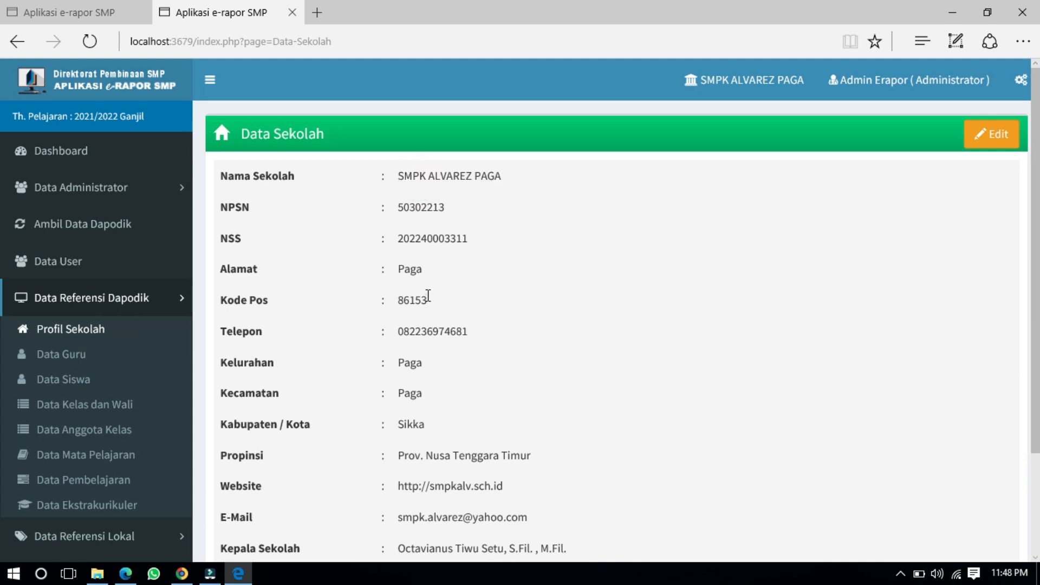
{"action": "scroll", "coordinate": [479, 437], "scroll_direction": "down", "scroll_amount": 2}
Step: View the synced teacher records, then the student records
{"action": "left_click", "coordinate": [76, 357]}
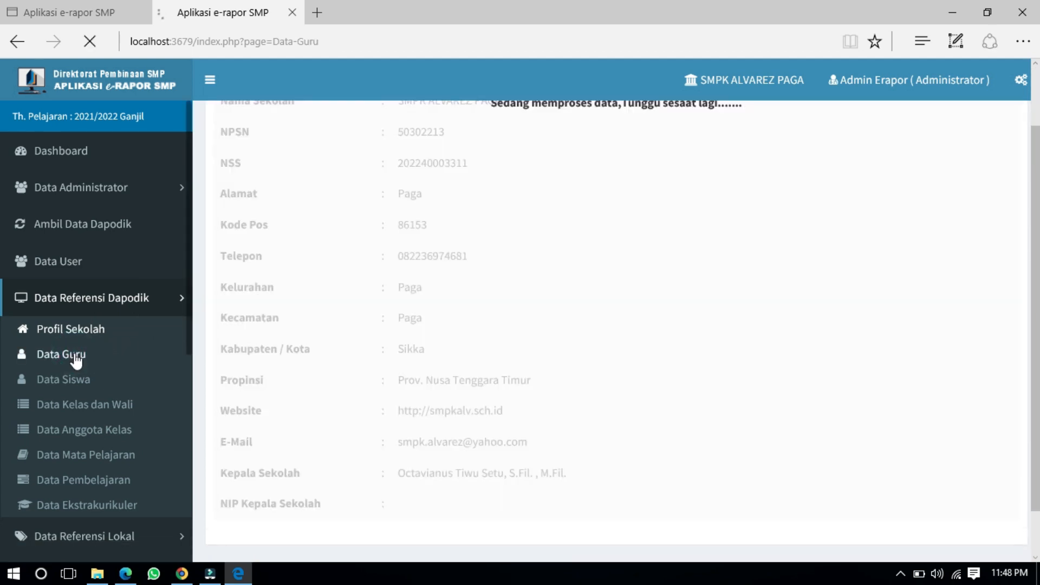
{"action": "scroll", "coordinate": [633, 340], "scroll_direction": "down", "scroll_amount": 5}
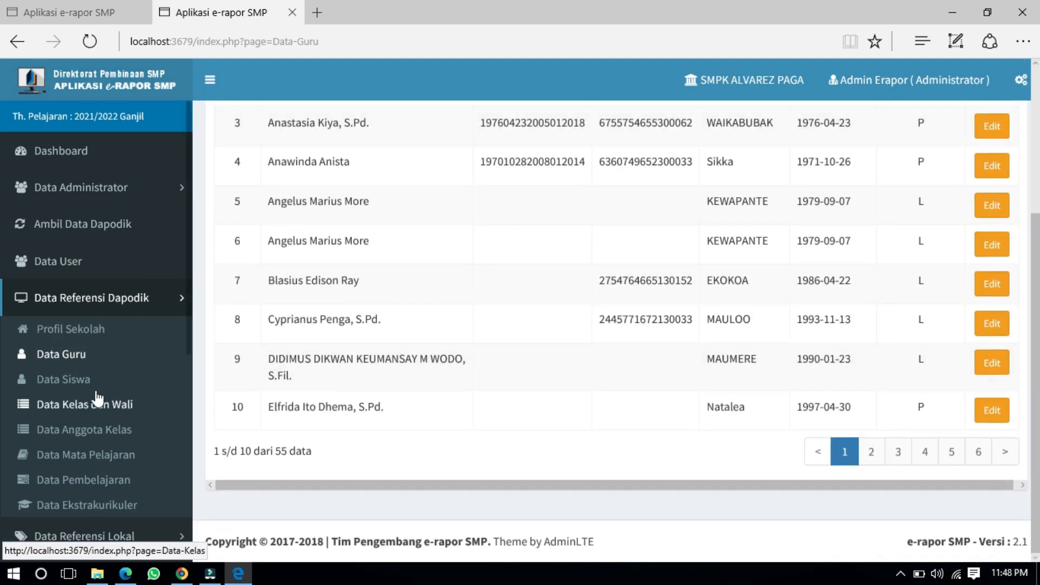
{"action": "left_click", "coordinate": [80, 381]}
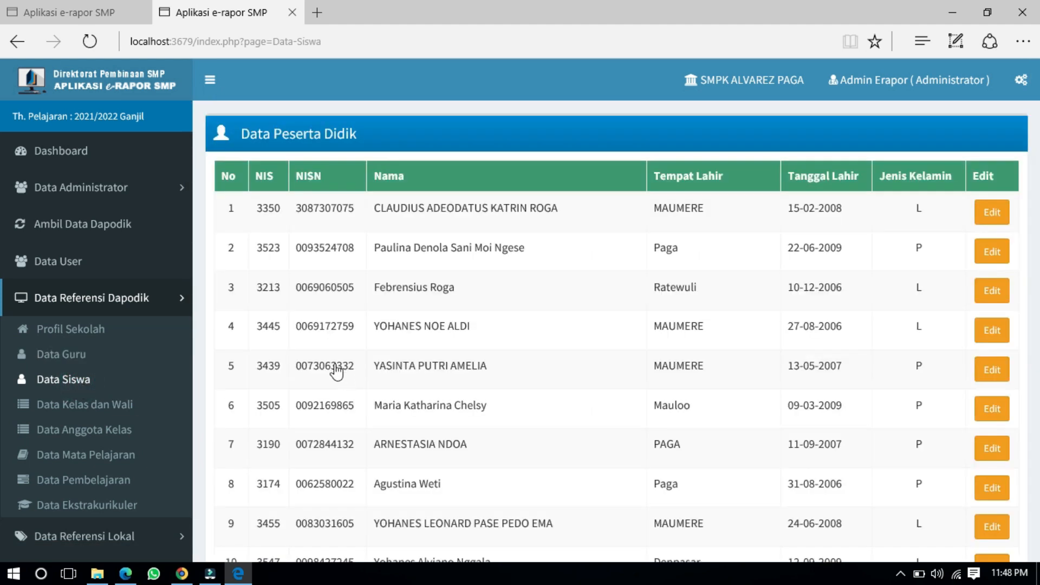
Step: Return to the dashboard, dismiss its notices, and highlight the 359 Siswa, Kelas and Ekskul counts
{"action": "left_click", "coordinate": [60, 154]}
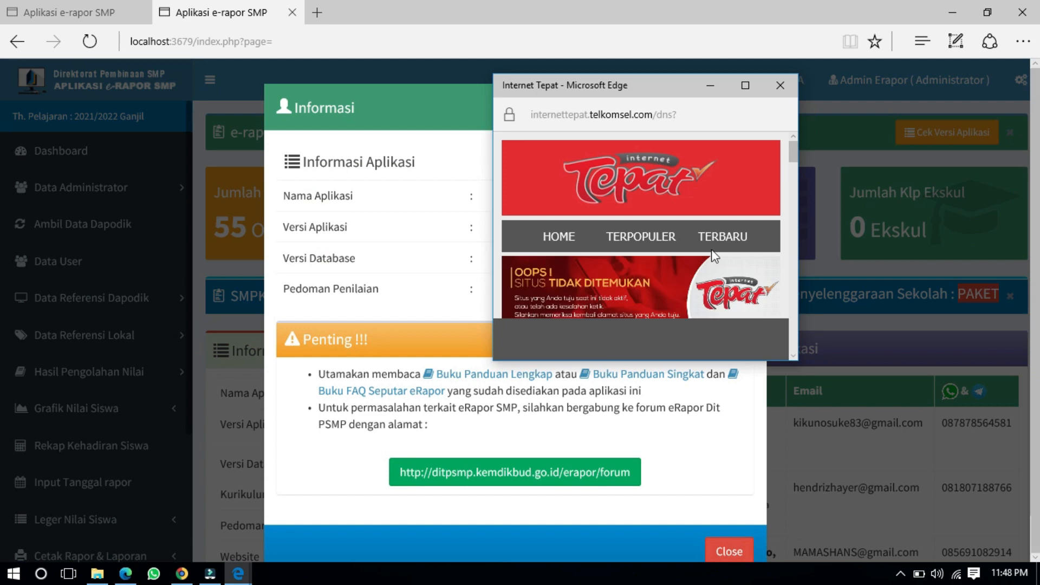
{"action": "left_click", "coordinate": [780, 85]}
{"action": "left_click", "coordinate": [733, 549]}
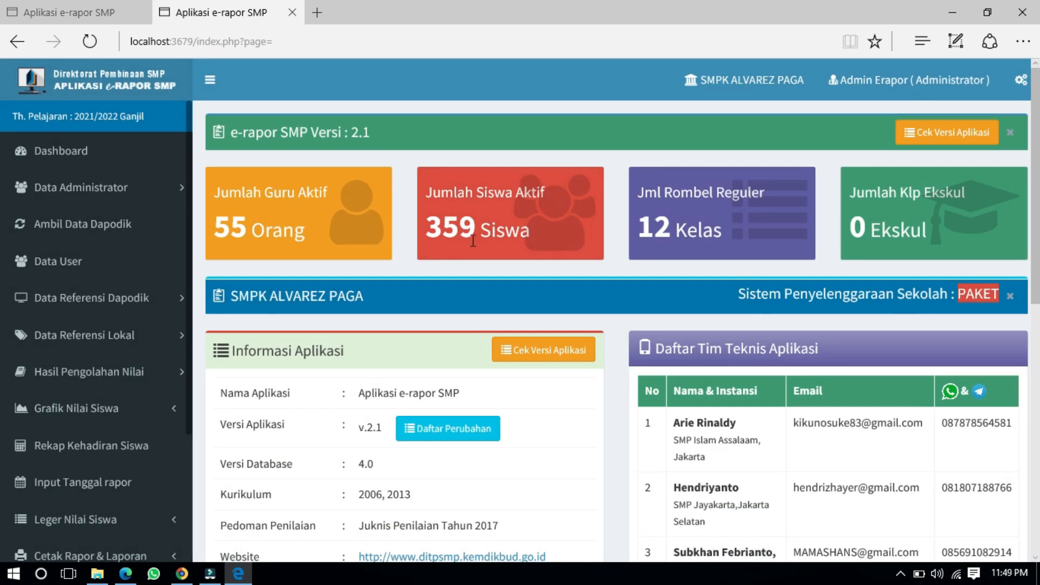
{"action": "left_click_drag", "start_coordinate": [427, 227], "coordinate": [531, 242]}
{"action": "left_click_drag", "start_coordinate": [679, 230], "coordinate": [723, 233]}
{"action": "left_click", "coordinate": [903, 224]}
{"action": "double_click", "coordinate": [902, 223]}
{"action": "left_click", "coordinate": [932, 204]}
{"action": "left_click_drag", "start_coordinate": [888, 223], "coordinate": [954, 240]}
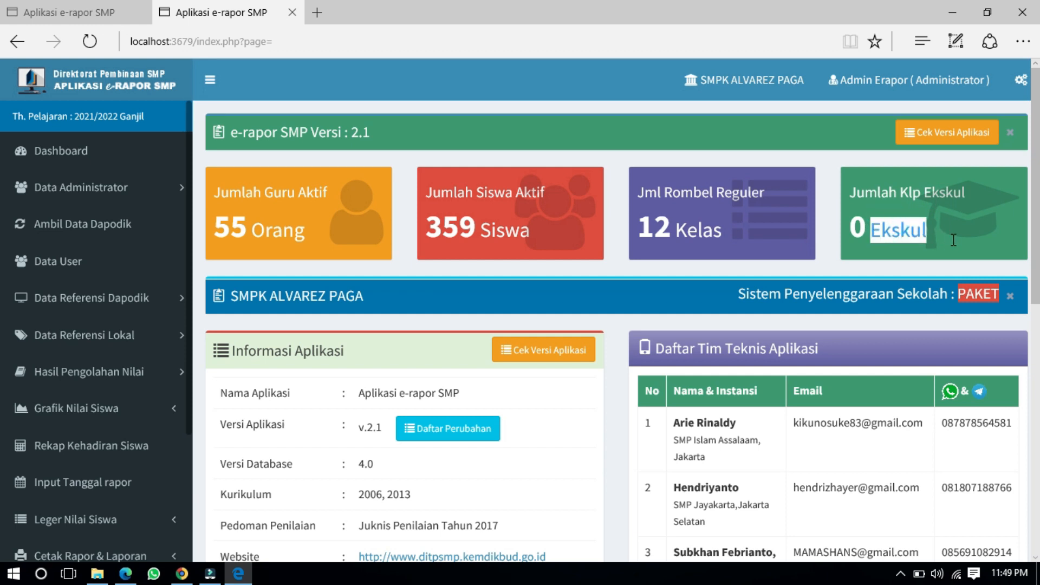
{"action": "left_click", "coordinate": [918, 197]}
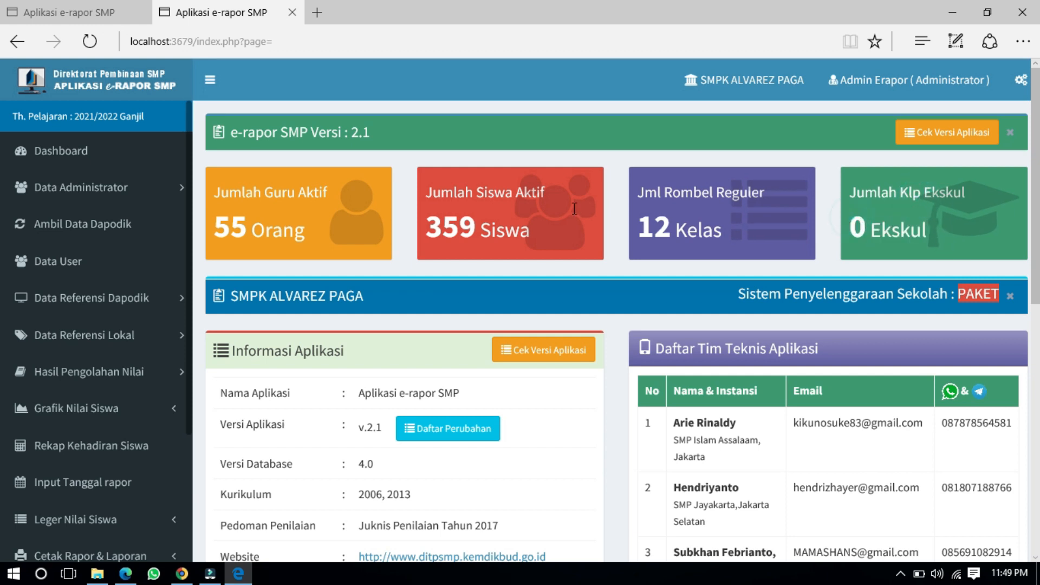
Step: Scroll through the rest of the dashboard
{"action": "scroll", "coordinate": [123, 295], "scroll_direction": "down", "scroll_amount": 3}
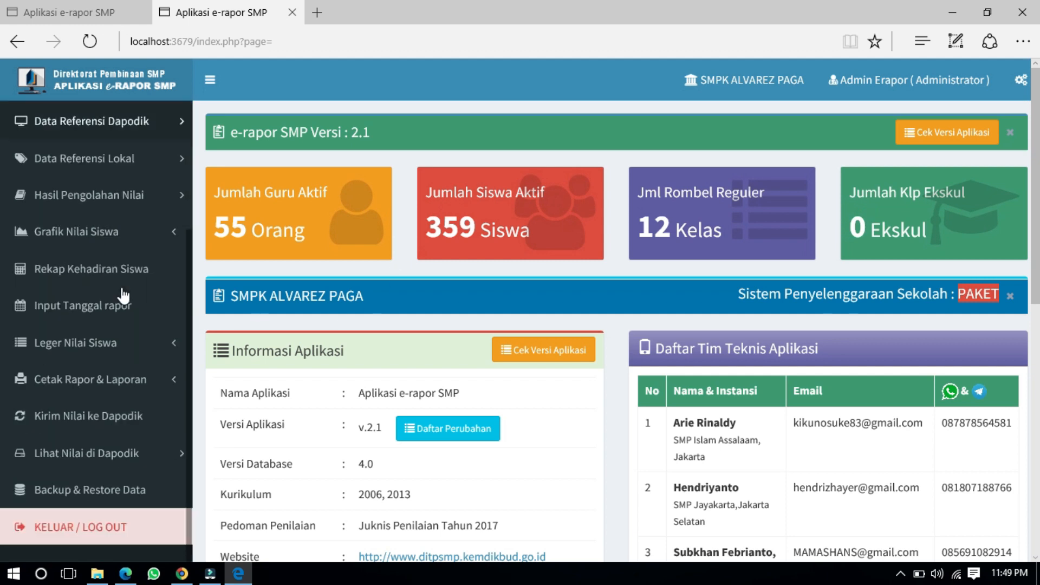
{"action": "scroll", "coordinate": [123, 296], "scroll_direction": "up", "scroll_amount": 3}
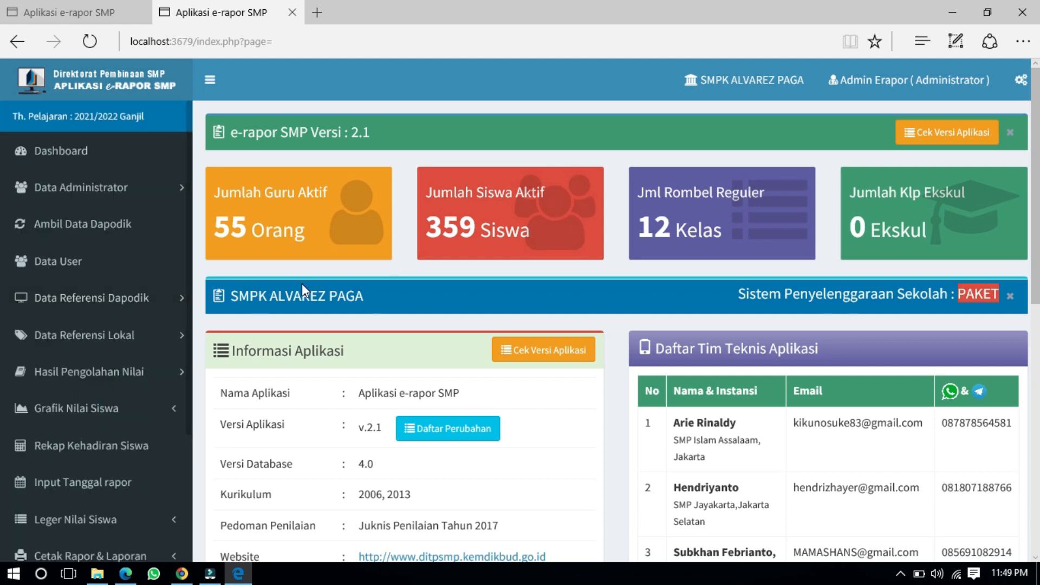
{"action": "scroll", "coordinate": [301, 284], "scroll_direction": "down", "scroll_amount": 4}
{"action": "scroll", "coordinate": [301, 284], "scroll_direction": "down", "scroll_amount": 5}
{"action": "scroll", "coordinate": [301, 284], "scroll_direction": "up", "scroll_amount": 9}
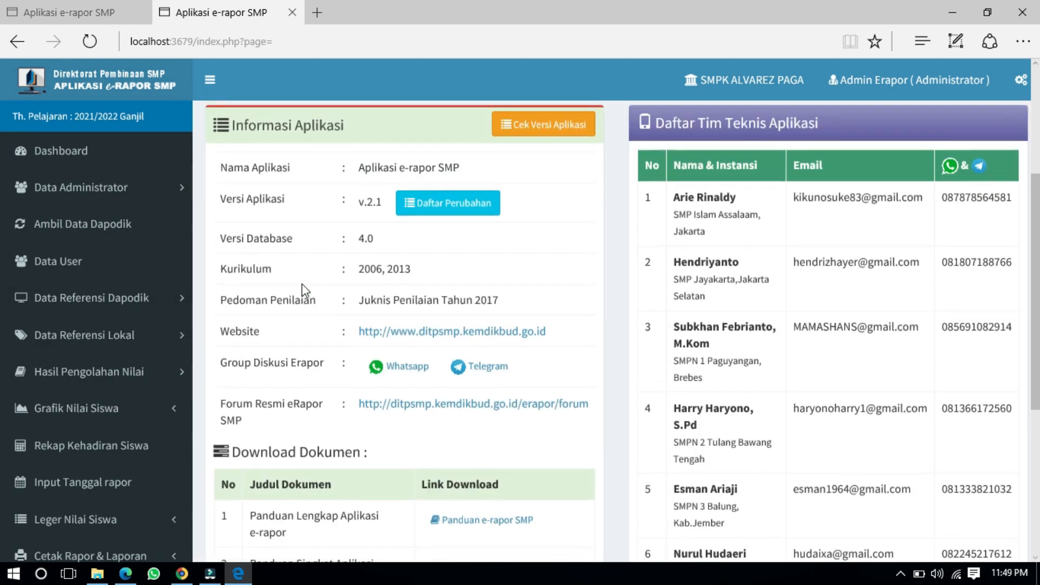
{"action": "scroll", "coordinate": [122, 204], "scroll_direction": "down", "scroll_amount": 3}
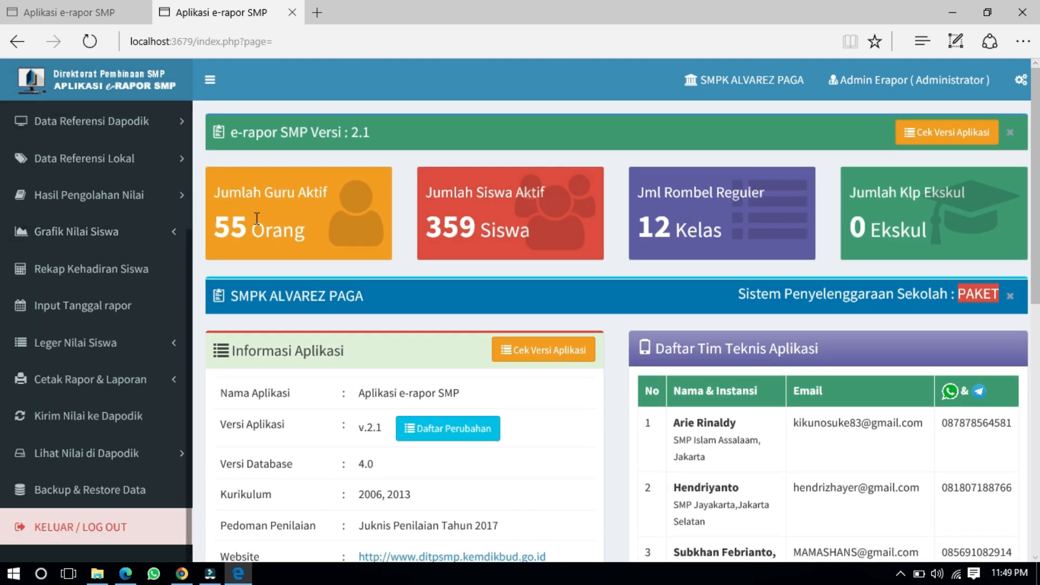
{"action": "scroll", "coordinate": [258, 215], "scroll_direction": "down", "scroll_amount": 11}
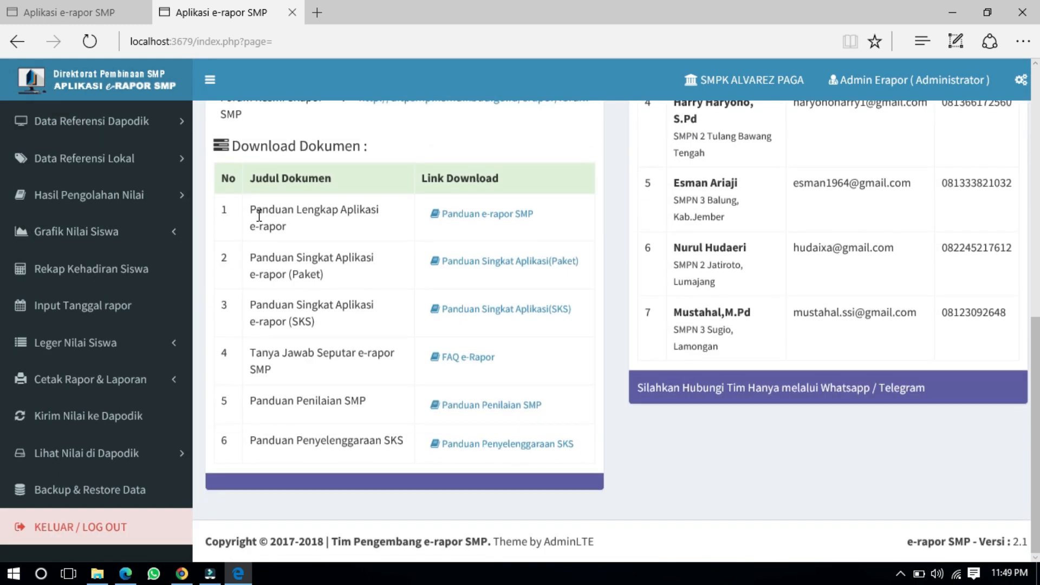
{"action": "scroll", "coordinate": [259, 216], "scroll_direction": "up", "scroll_amount": 10}
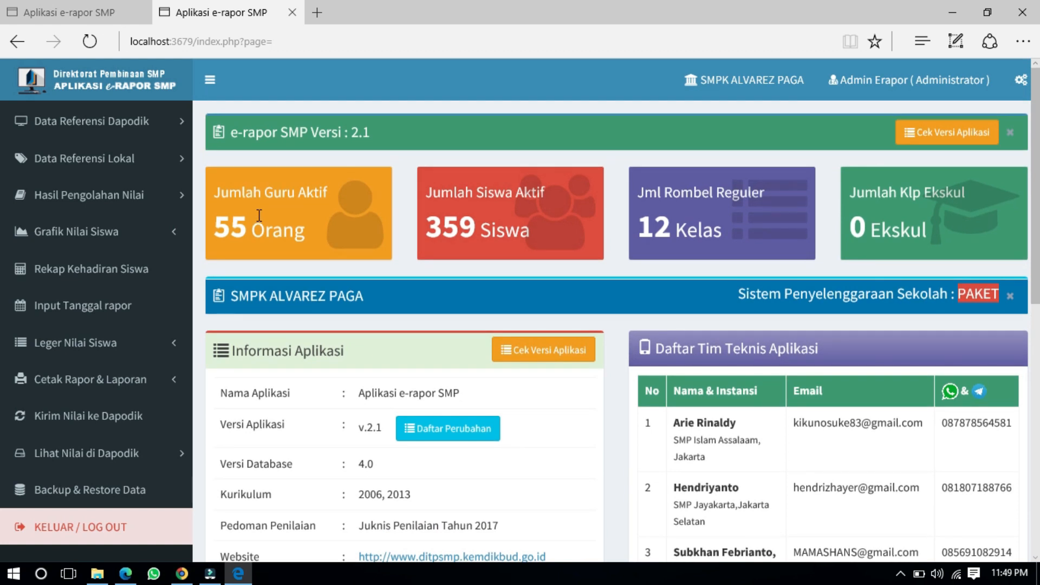
{"action": "scroll", "coordinate": [259, 215], "scroll_direction": "down", "scroll_amount": 5}
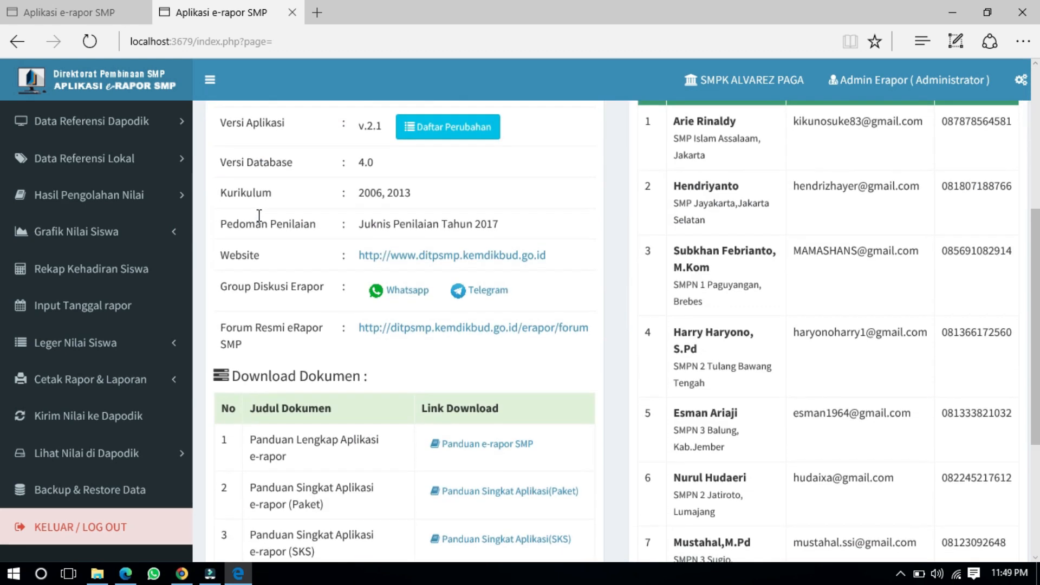
{"action": "scroll", "coordinate": [223, 219], "scroll_direction": "down", "scroll_amount": 4}
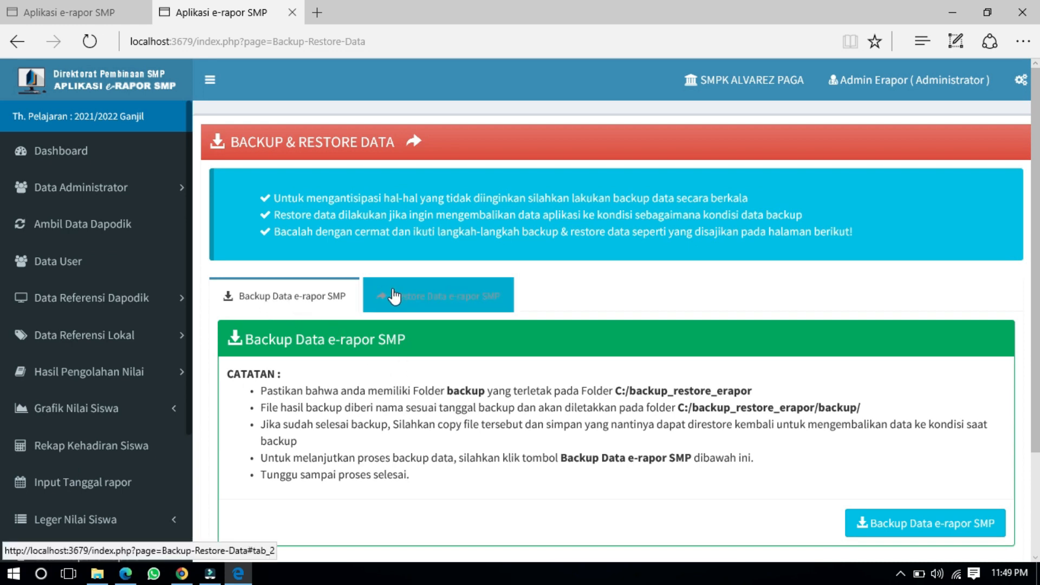
Step: Open the restore options and browse Local Disk D: to the DAPODIK\erapr smp folder
{"action": "left_click", "coordinate": [450, 296]}
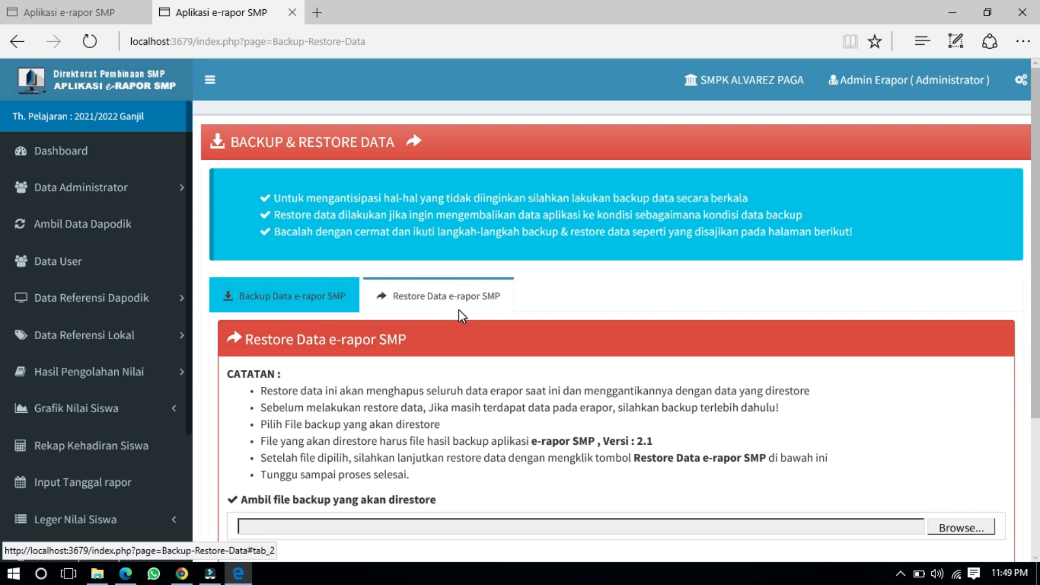
{"action": "scroll", "coordinate": [461, 315], "scroll_direction": "down", "scroll_amount": 1}
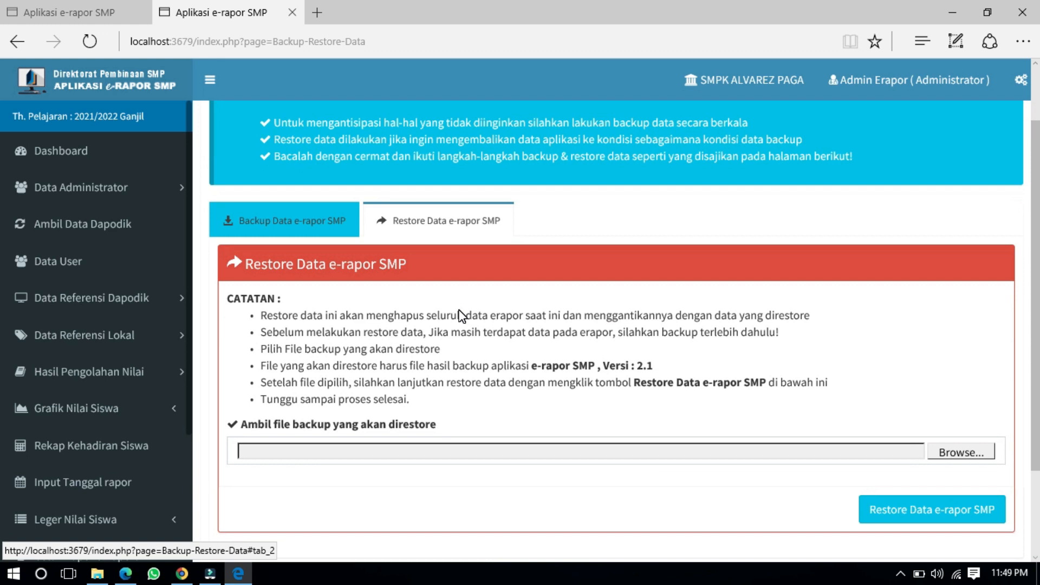
{"action": "scroll", "coordinate": [461, 316], "scroll_direction": "down", "scroll_amount": 1}
{"action": "left_click", "coordinate": [940, 380]}
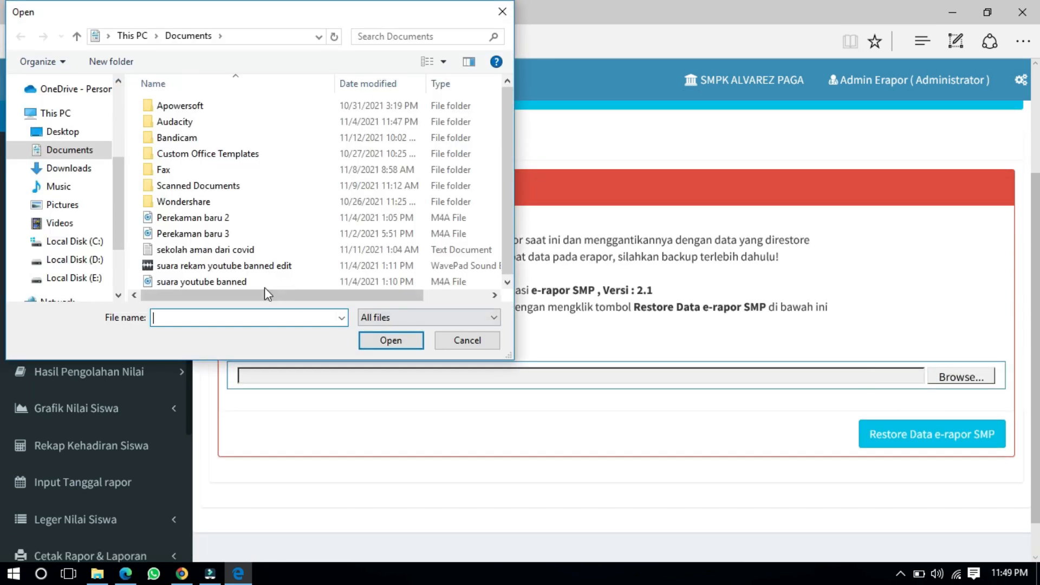
{"action": "left_click", "coordinate": [81, 260]}
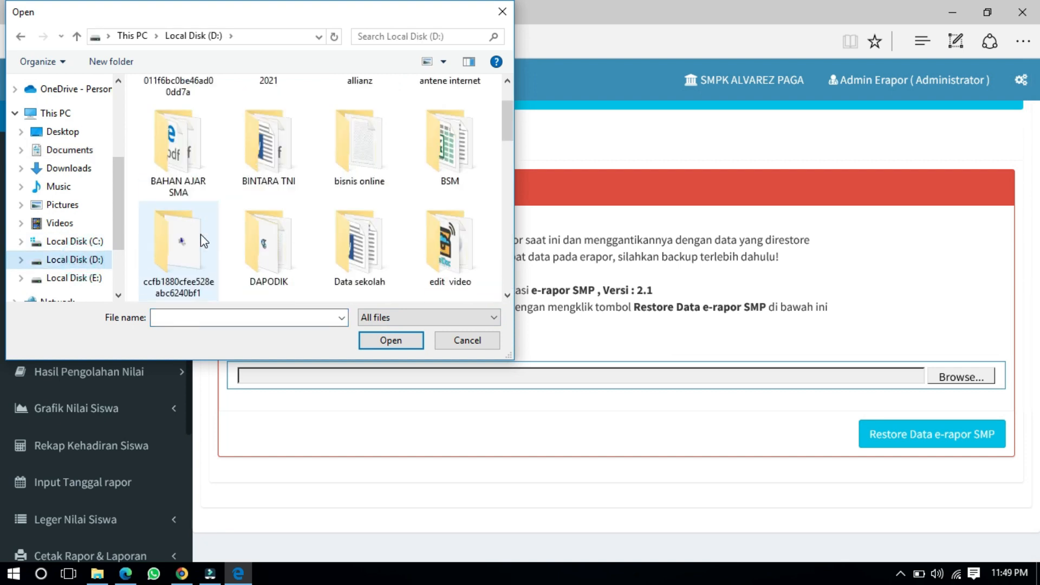
{"action": "scroll", "coordinate": [331, 244], "scroll_direction": "down", "scroll_amount": 2}
{"action": "left_click", "coordinate": [282, 168]}
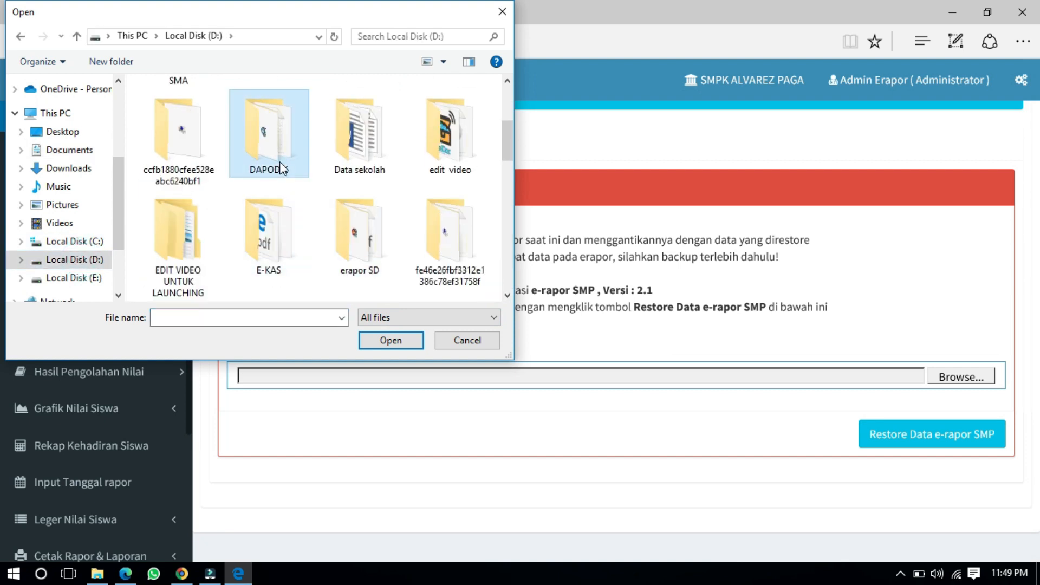
{"action": "double_click", "coordinate": [281, 168]}
{"action": "double_click", "coordinate": [196, 168]}
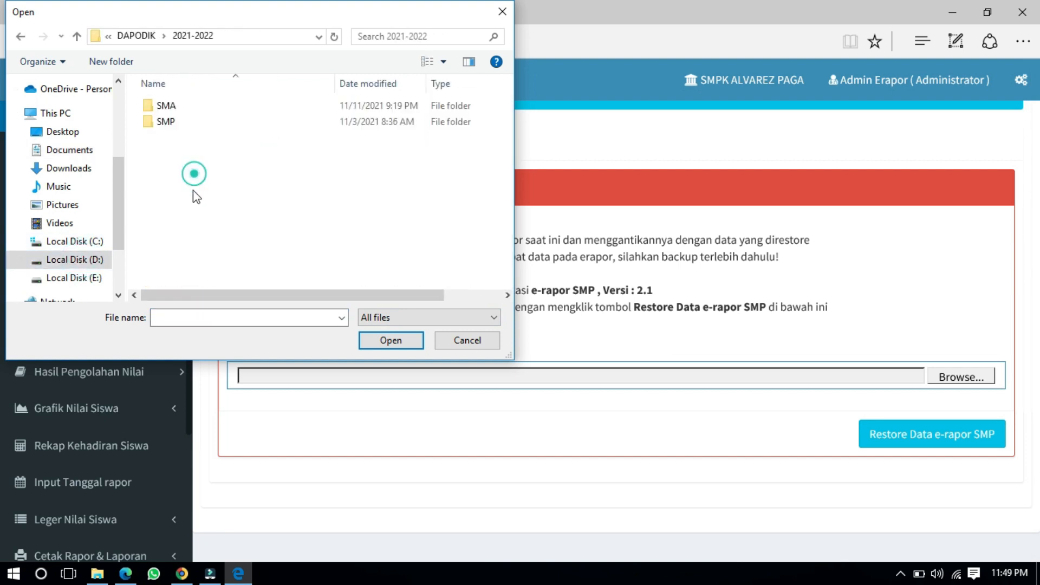
{"action": "double_click", "coordinate": [165, 122]}
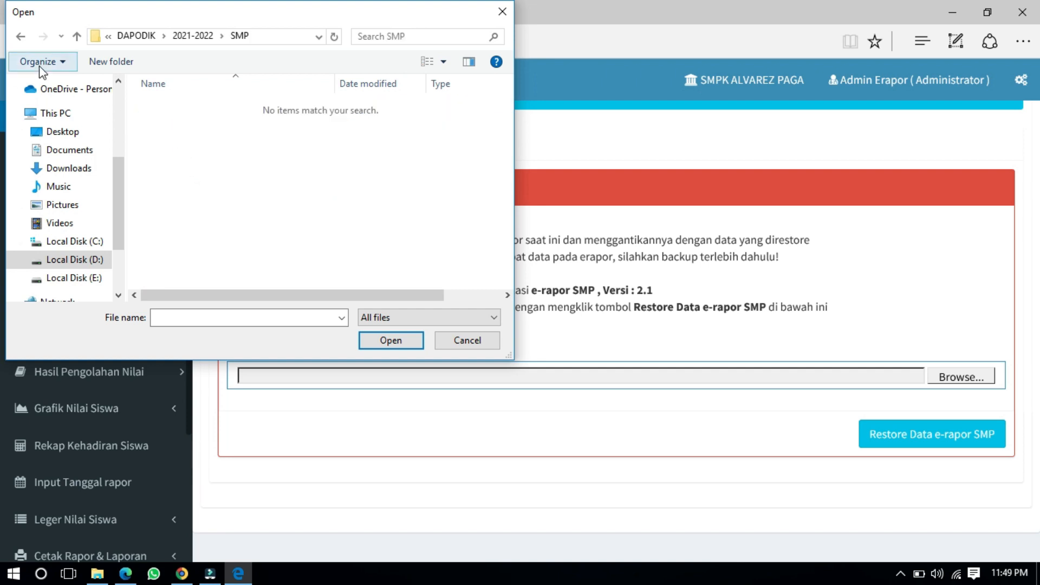
{"action": "double_click", "coordinate": [20, 36]}
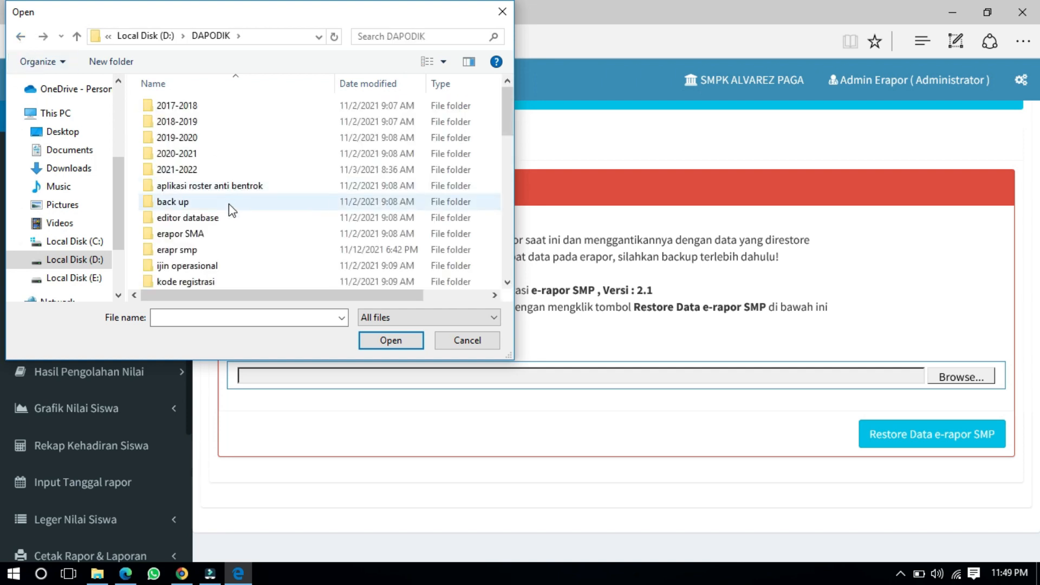
{"action": "double_click", "coordinate": [218, 250]}
Step: Pick backup_20200720 from 2019-2020\semester 2\bacup 2019 semester 2 and start the restore
{"action": "double_click", "coordinate": [186, 108]}
{"action": "left_click", "coordinate": [184, 129]}
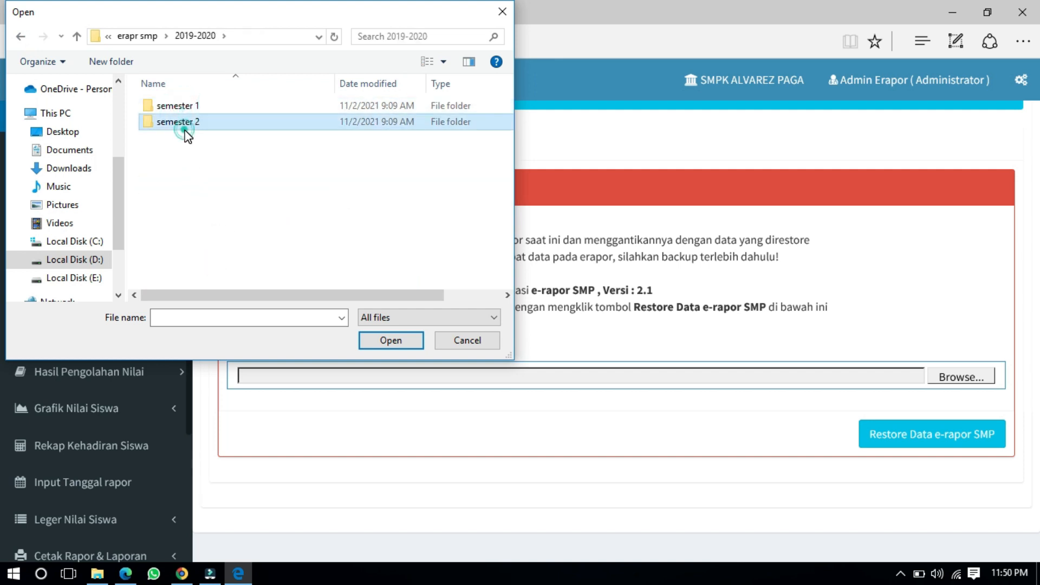
{"action": "double_click", "coordinate": [185, 128]}
{"action": "double_click", "coordinate": [183, 109]}
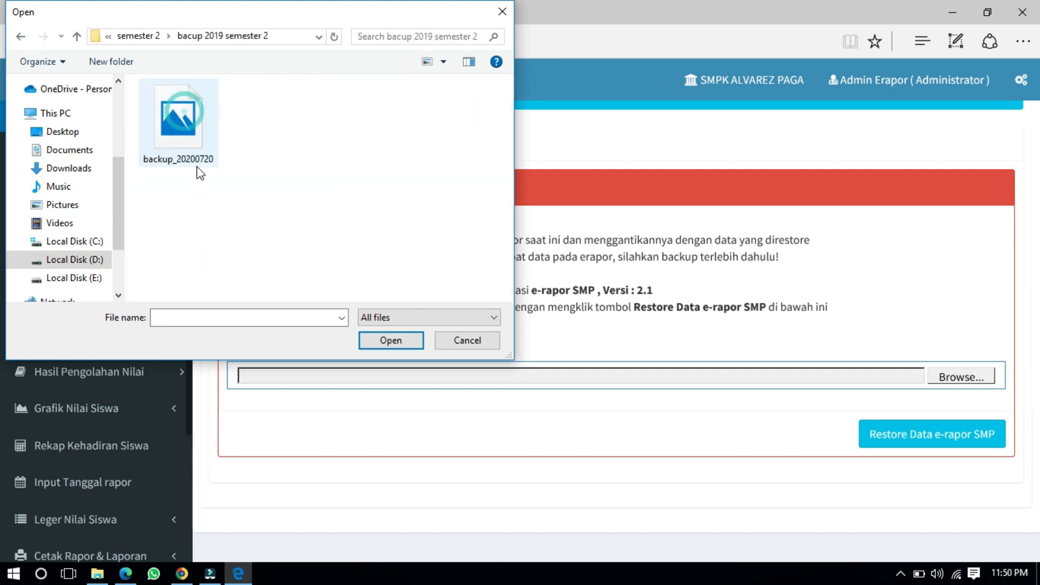
{"action": "left_click", "coordinate": [196, 163]}
{"action": "double_click", "coordinate": [195, 125]}
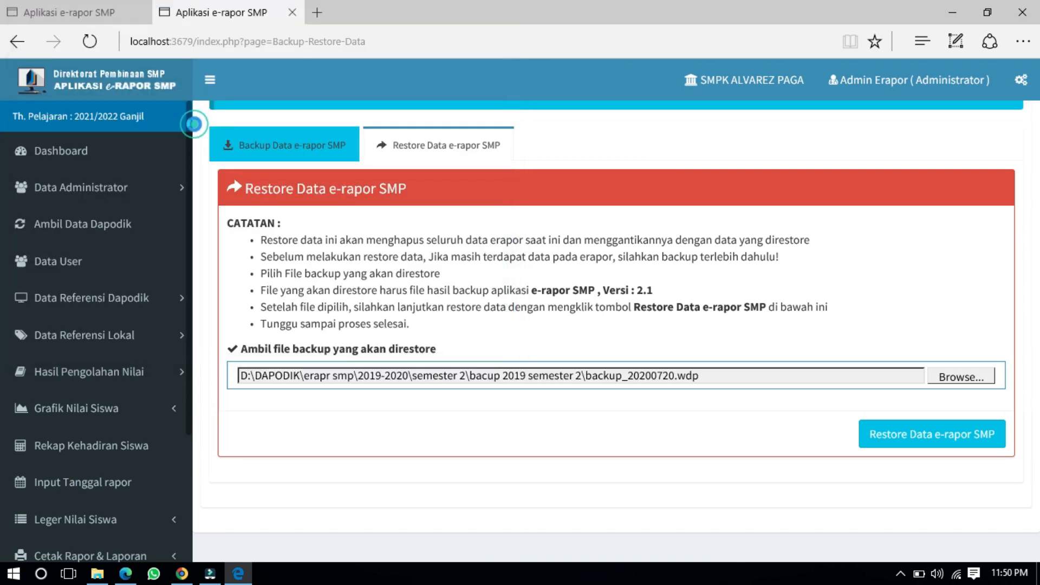
{"action": "left_click", "coordinate": [910, 450]}
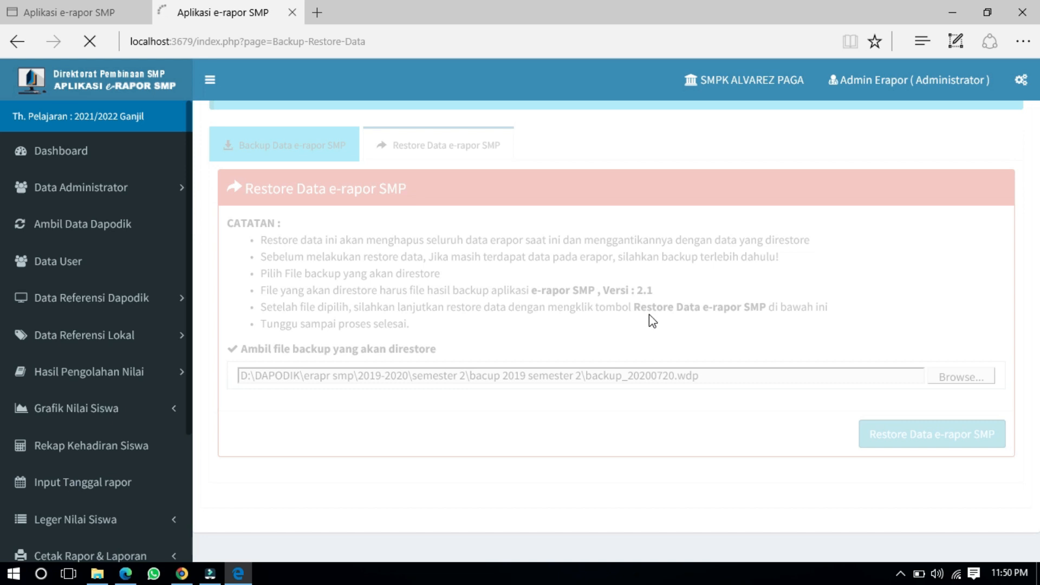
{"action": "left_click", "coordinate": [97, 573]}
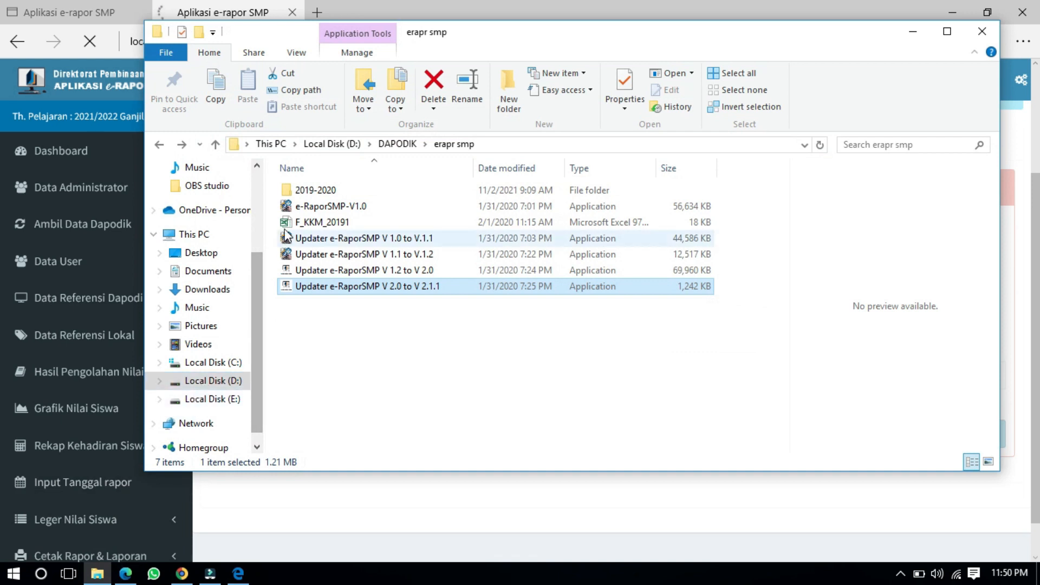
Step: Browse to 2019-2020\semester 2\bacup 2019 semester 2 in File Explorer, then return to the finished restore
{"action": "double_click", "coordinate": [303, 193]}
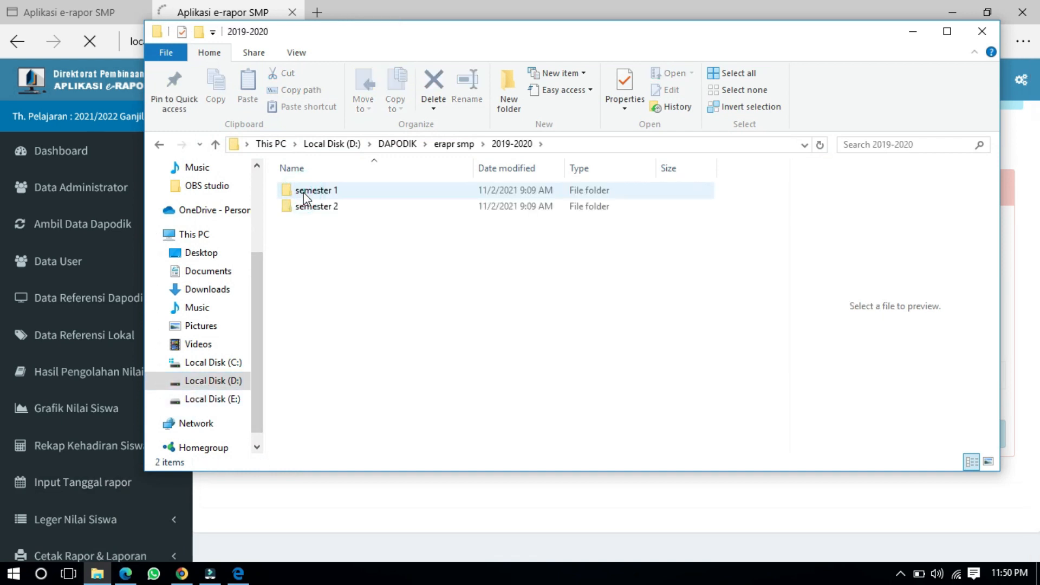
{"action": "double_click", "coordinate": [319, 209]}
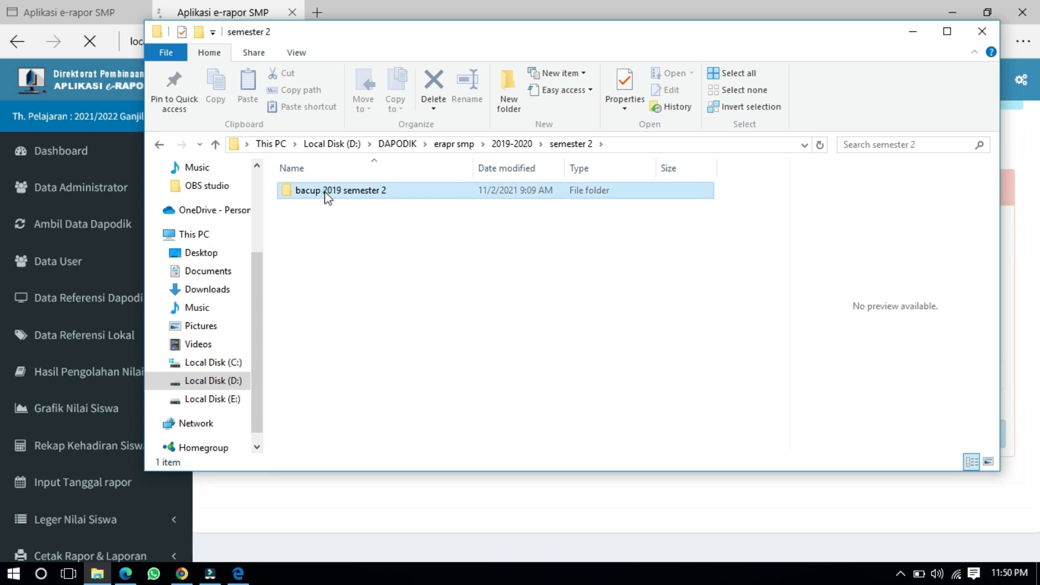
{"action": "double_click", "coordinate": [325, 194]}
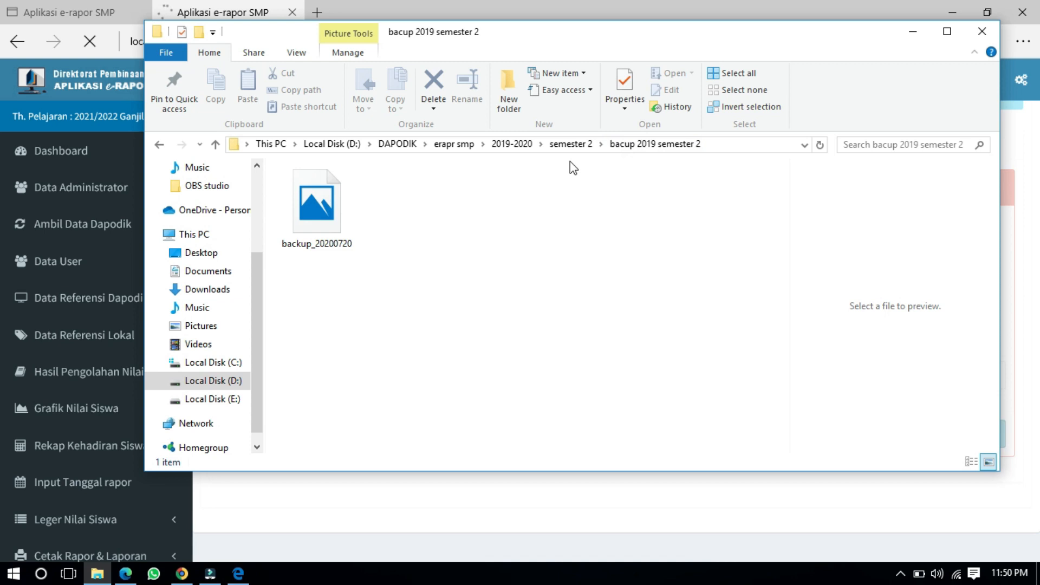
{"action": "left_click", "coordinate": [479, 504]}
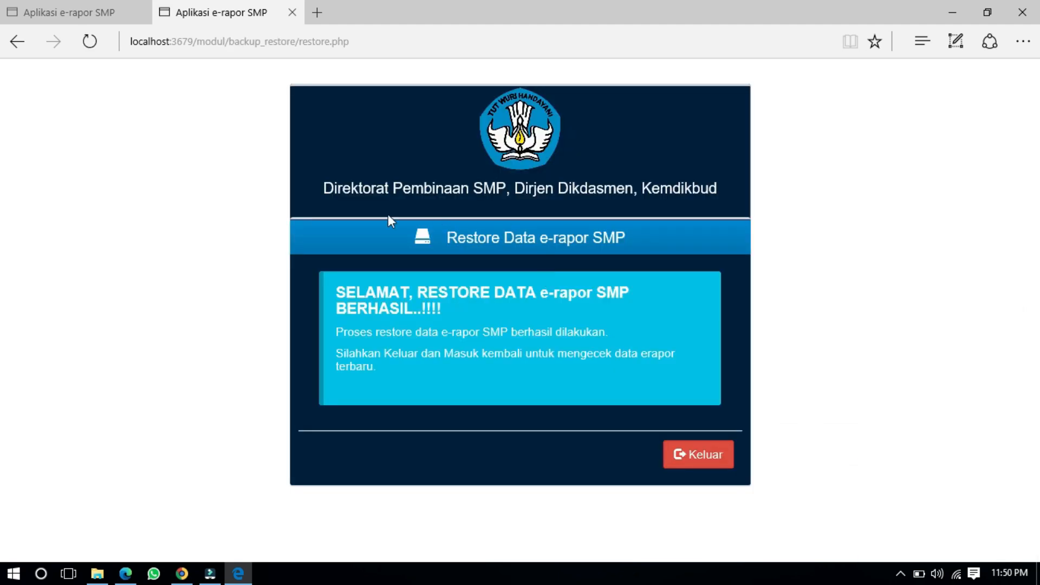
Step: Leave the restore result and enter the admin username and password on the login page
{"action": "left_click", "coordinate": [716, 464]}
{"action": "left_click", "coordinate": [456, 228]}
{"action": "type", "text": "admin"}
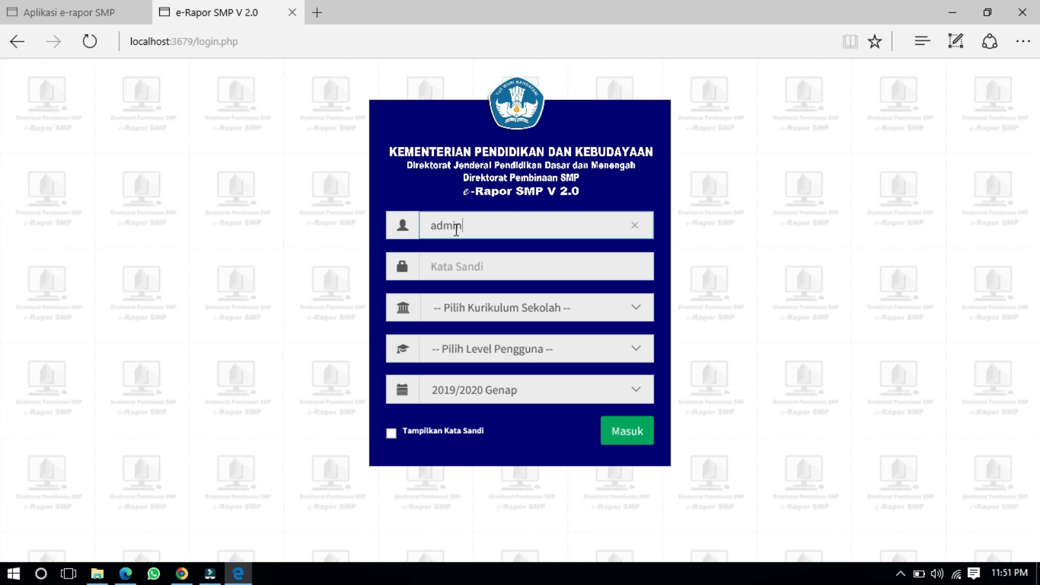
{"action": "key", "text": "Tab"}
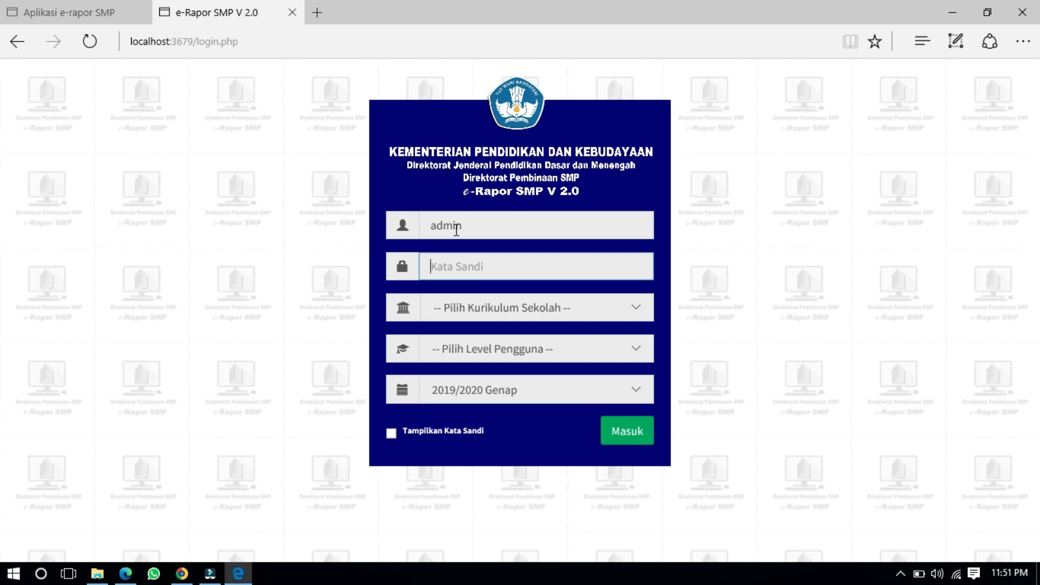
{"action": "type", "text": "admin124"}
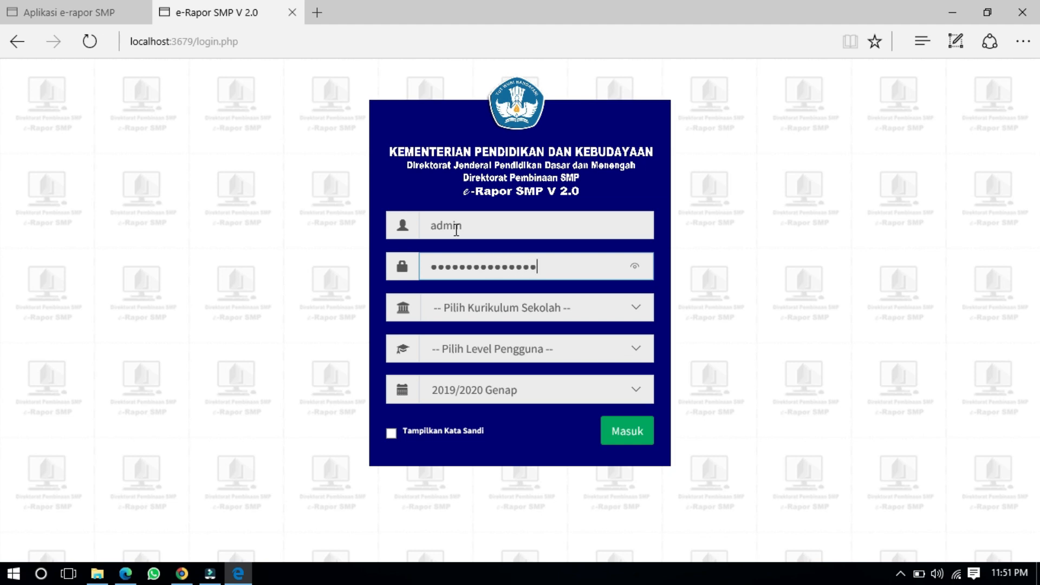
Step: Set Kurikulum to K-2013 Paket, Level Pengguna to Admin, and the semester to 2019/2020 Genap
{"action": "left_click", "coordinate": [476, 307]}
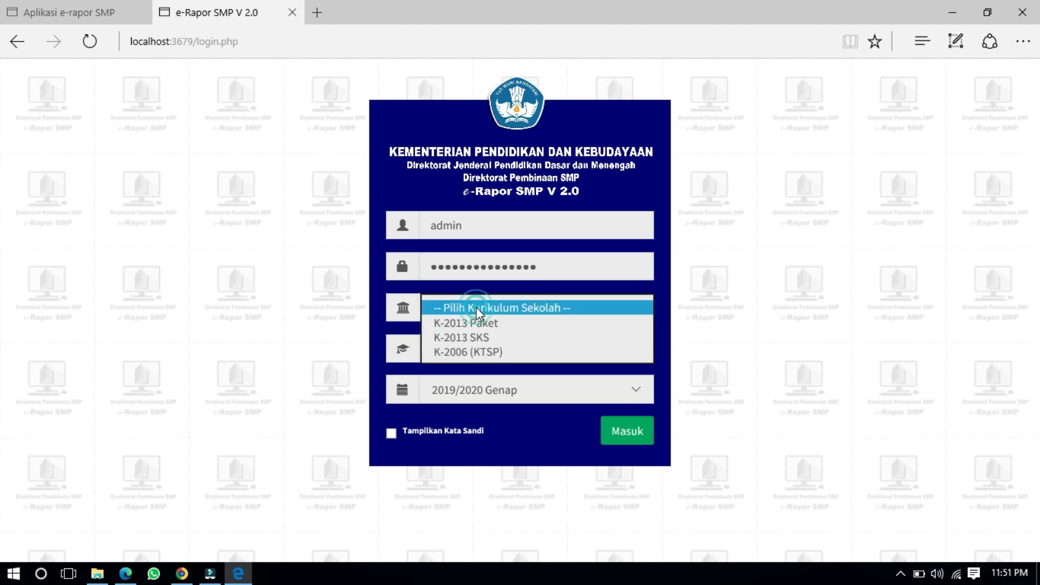
{"action": "left_click", "coordinate": [482, 324]}
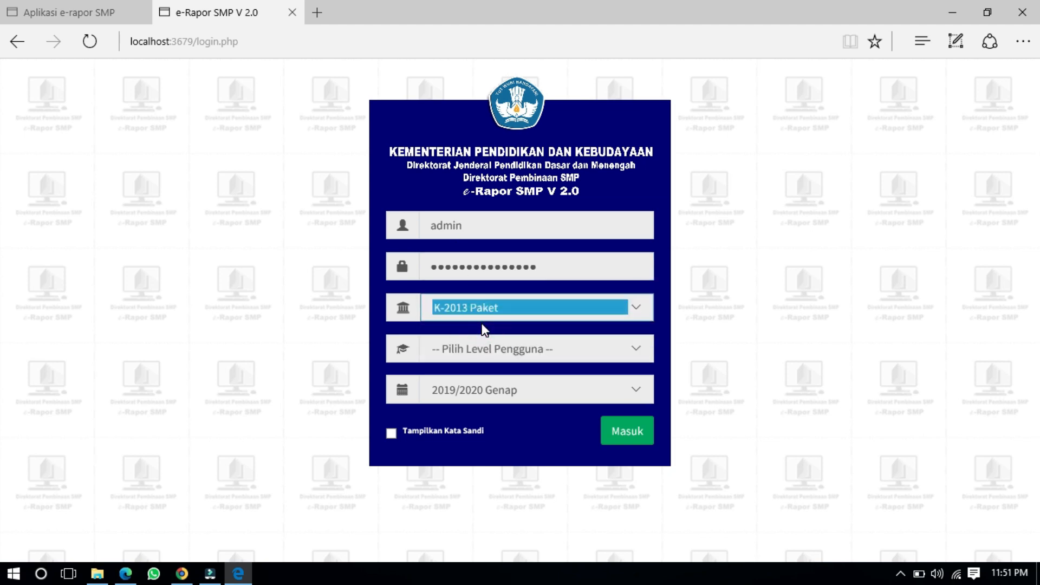
{"action": "left_click", "coordinate": [487, 349]}
{"action": "left_click", "coordinate": [490, 375]}
{"action": "left_click", "coordinate": [232, 336]}
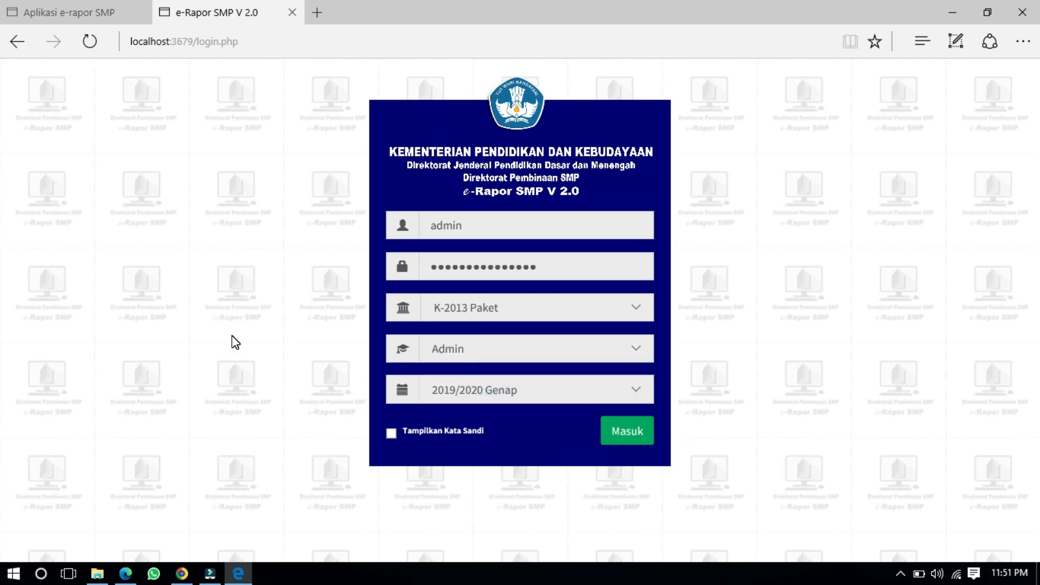
{"action": "mouse_move", "coordinate": [97, 574]}
{"action": "left_click", "coordinate": [48, 507]}
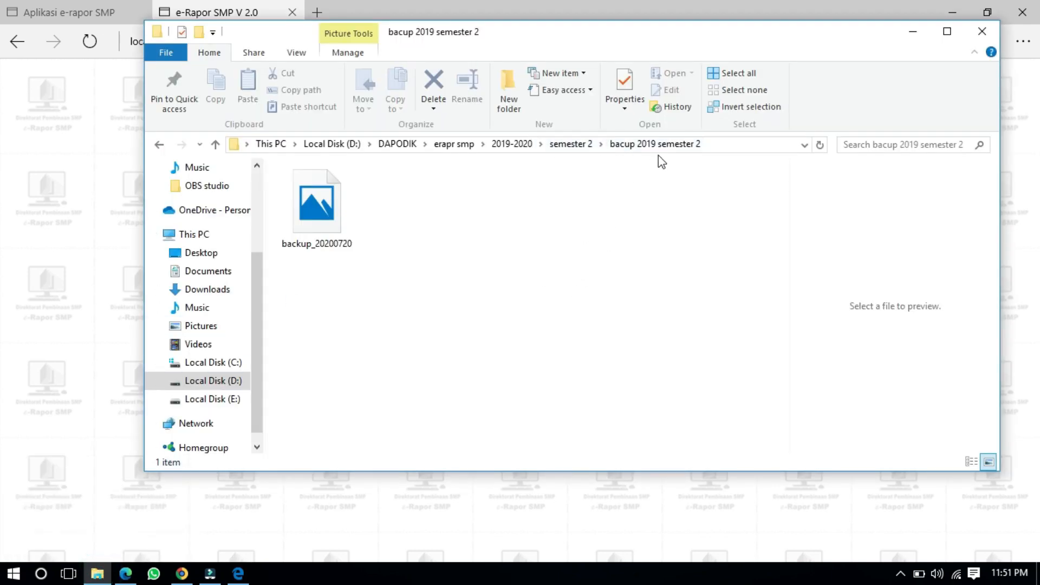
{"action": "left_click", "coordinate": [236, 572]}
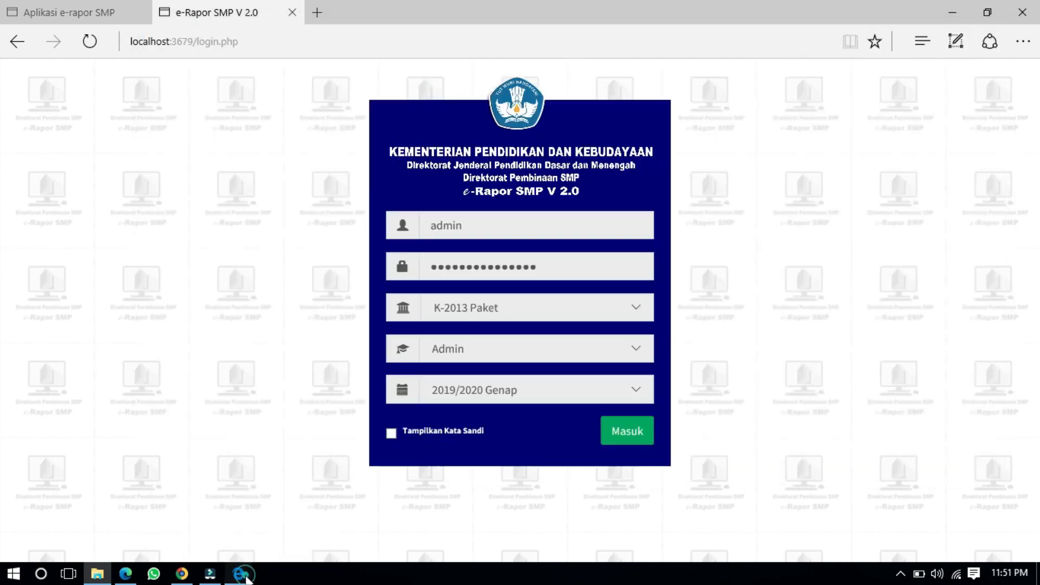
{"action": "left_click", "coordinate": [469, 391]}
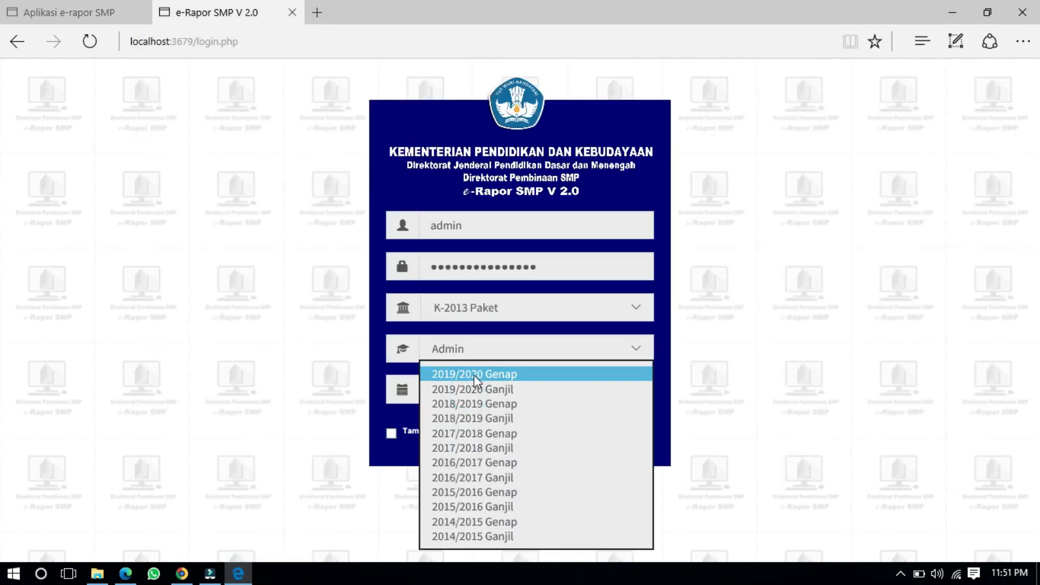
{"action": "left_click", "coordinate": [474, 374]}
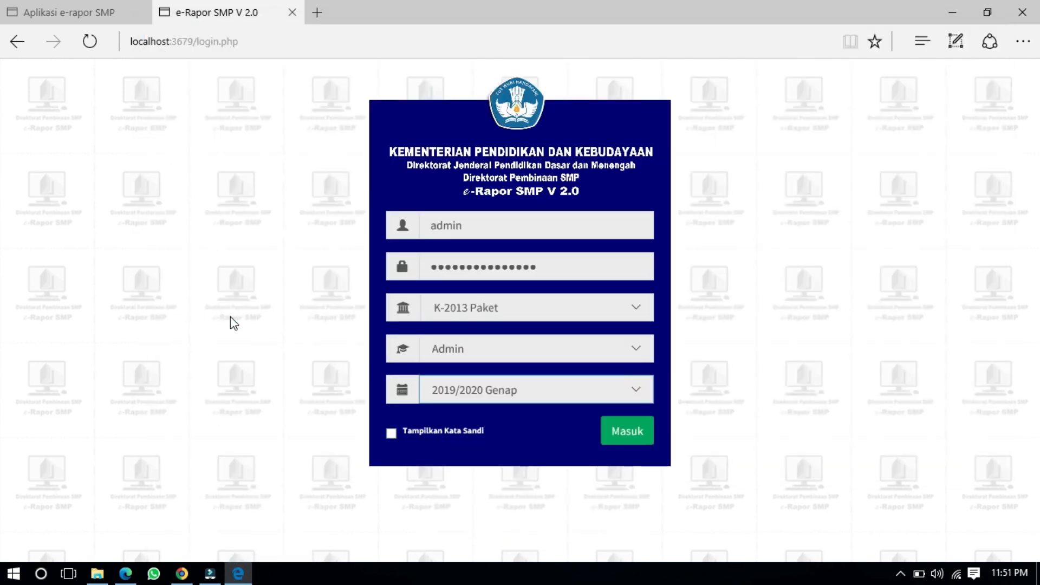
Step: Submit the login, re-enter the username after the Gagal login alert, and log in again
{"action": "left_click", "coordinate": [627, 437]}
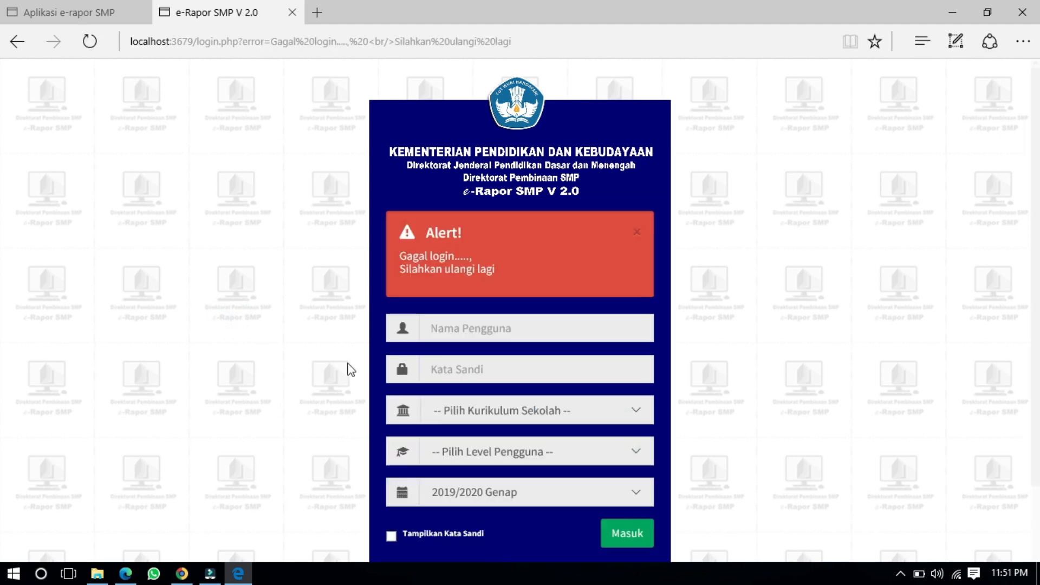
{"action": "scroll", "coordinate": [239, 324], "scroll_direction": "down", "scroll_amount": 2}
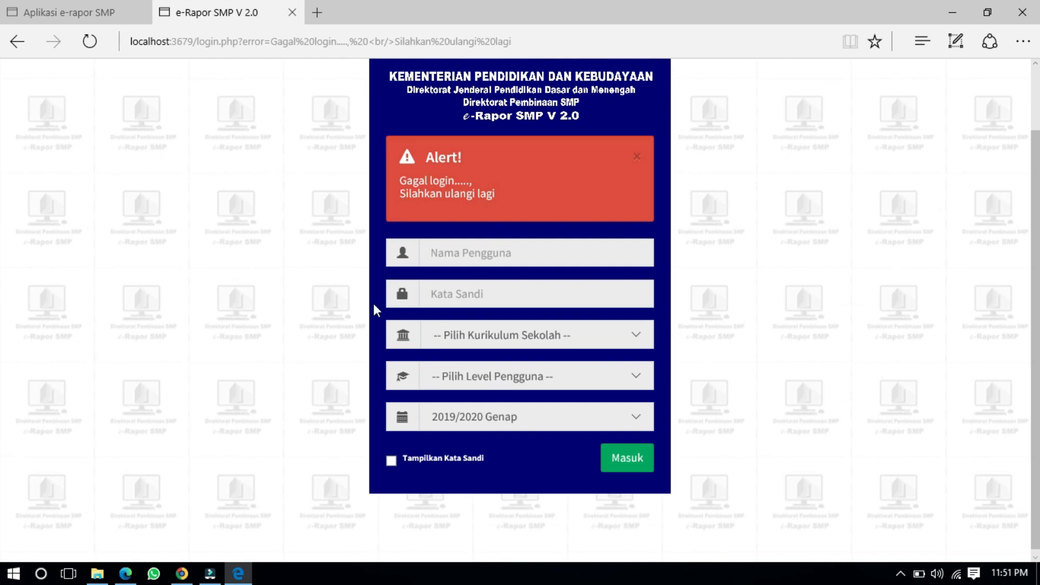
{"action": "left_click", "coordinate": [500, 254]}
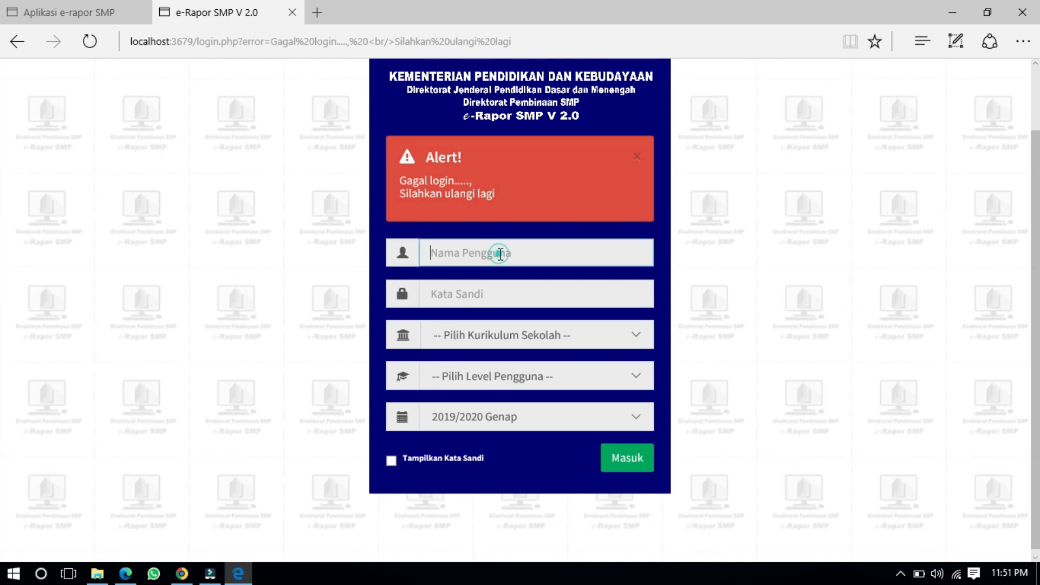
{"action": "type", "text": "admin"}
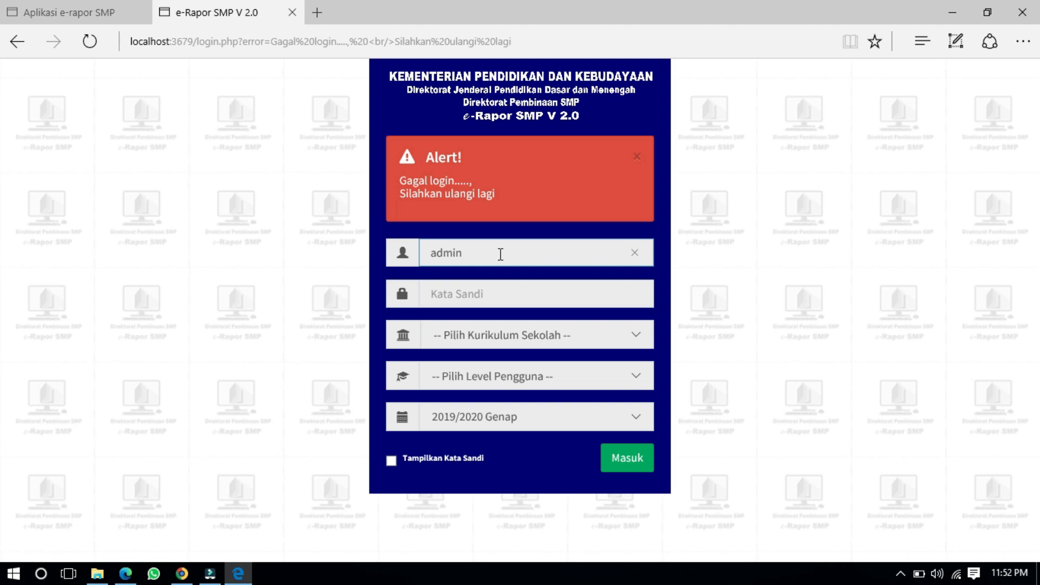
{"action": "left_click", "coordinate": [641, 455]}
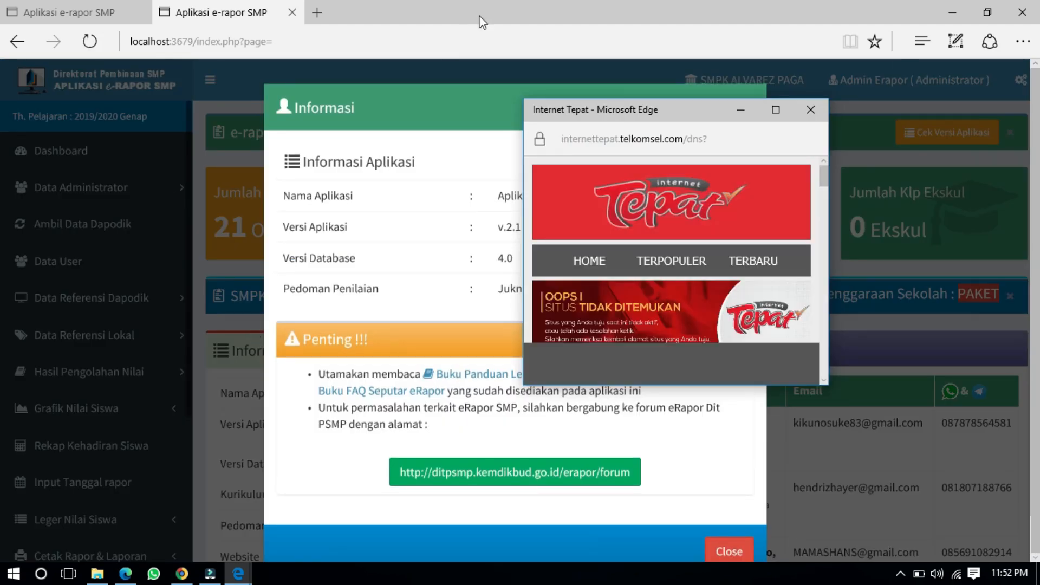
Step: Close the Internet Tepat popup and Informasi notice, then expand Leger Nilai Siswa in the sidebar
{"action": "left_click", "coordinate": [798, 112]}
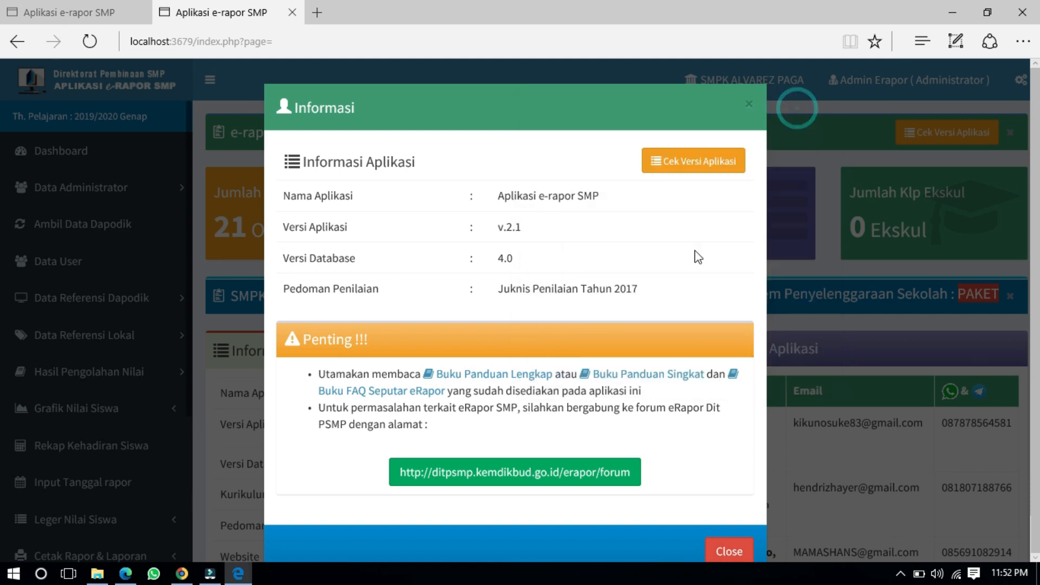
{"action": "left_click", "coordinate": [736, 509]}
{"action": "scroll", "coordinate": [393, 313], "scroll_direction": "down", "scroll_amount": 4}
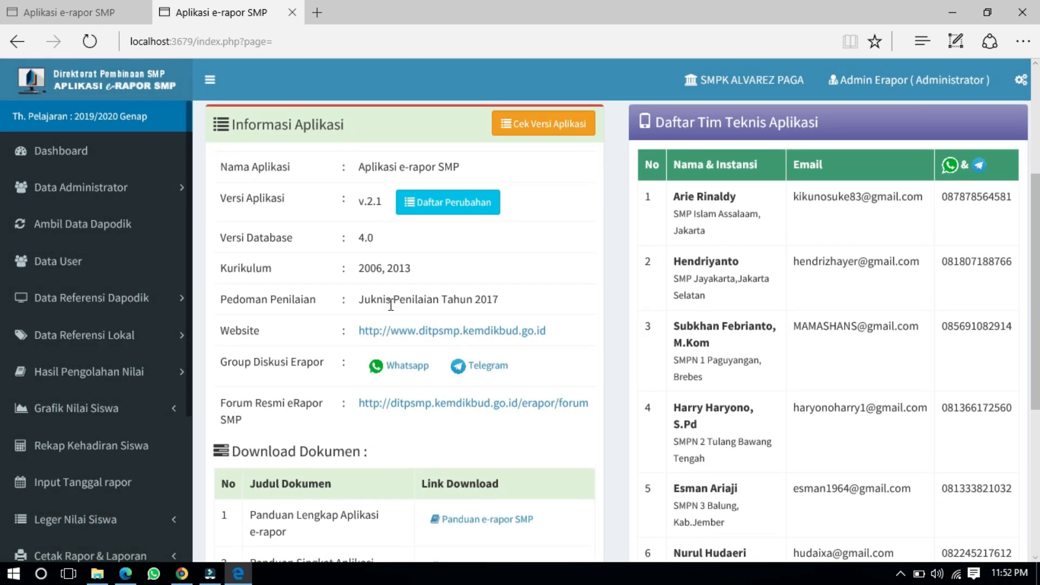
{"action": "scroll", "coordinate": [391, 306], "scroll_direction": "up", "scroll_amount": 4}
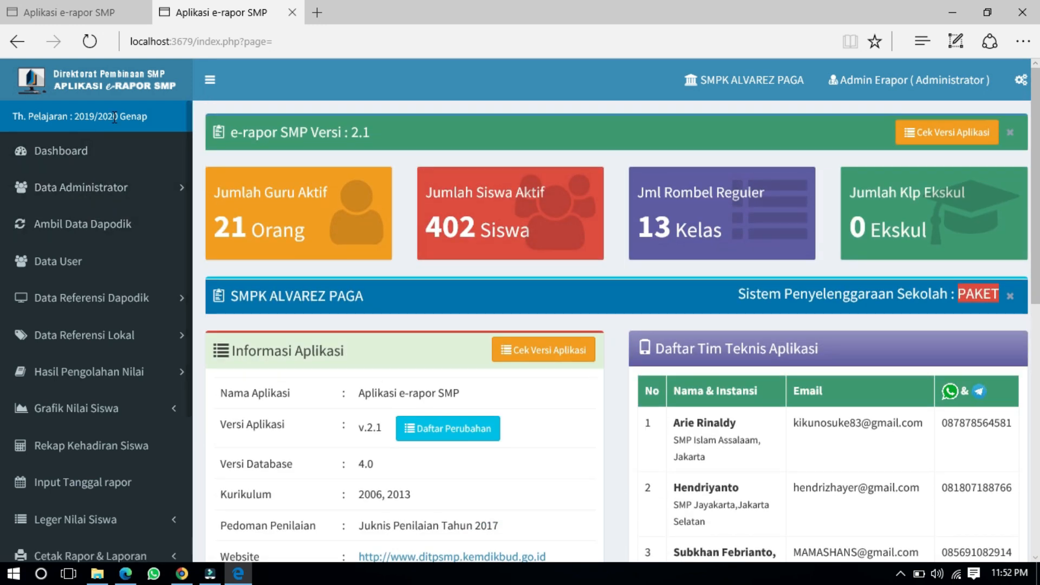
{"action": "scroll", "coordinate": [124, 116], "scroll_direction": "down", "scroll_amount": 4}
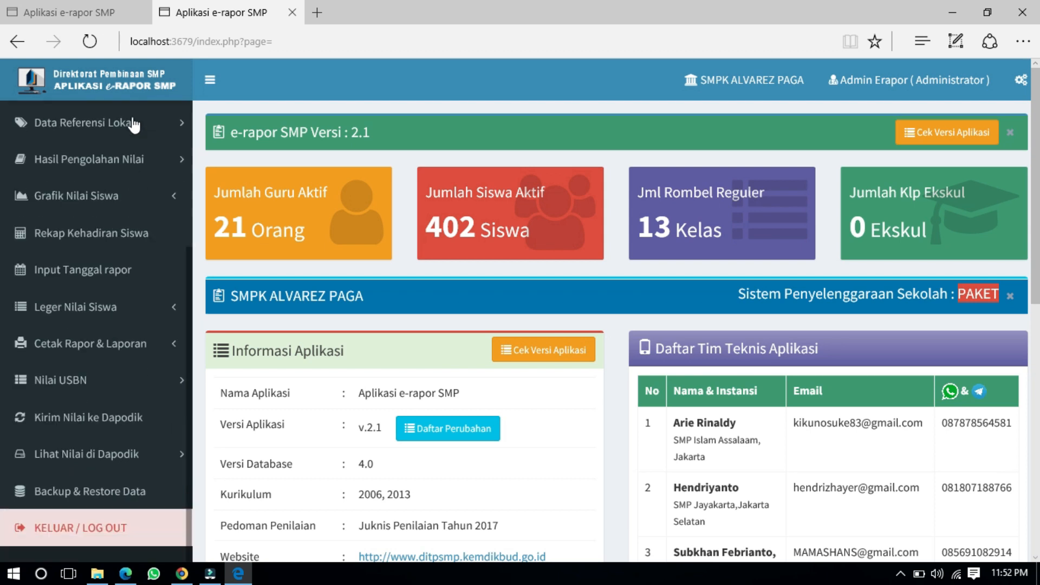
{"action": "left_click", "coordinate": [84, 307]}
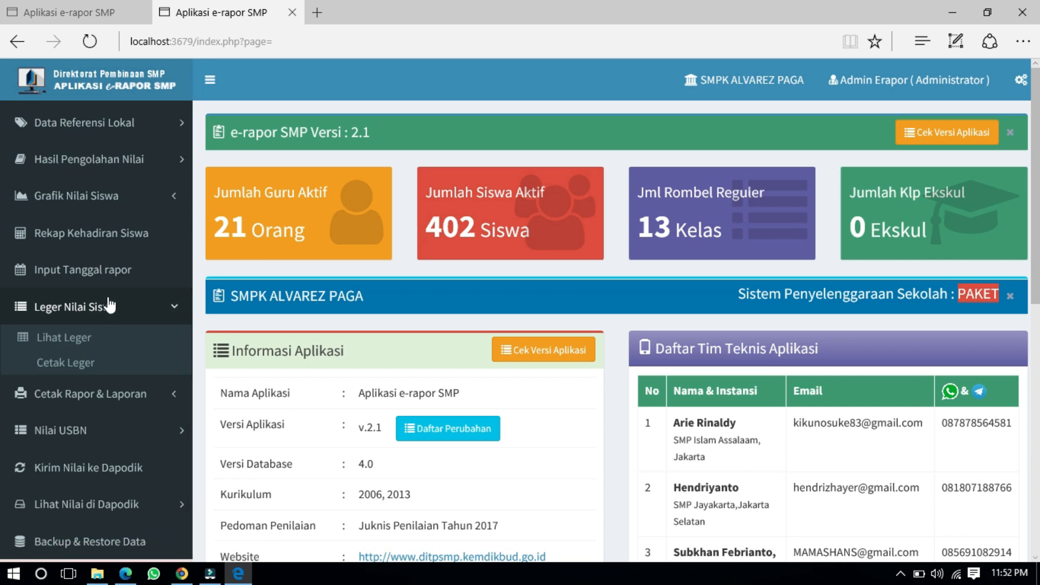
{"action": "scroll", "coordinate": [110, 305], "scroll_direction": "down", "scroll_amount": 1}
{"action": "scroll", "coordinate": [110, 305], "scroll_direction": "up", "scroll_amount": 4}
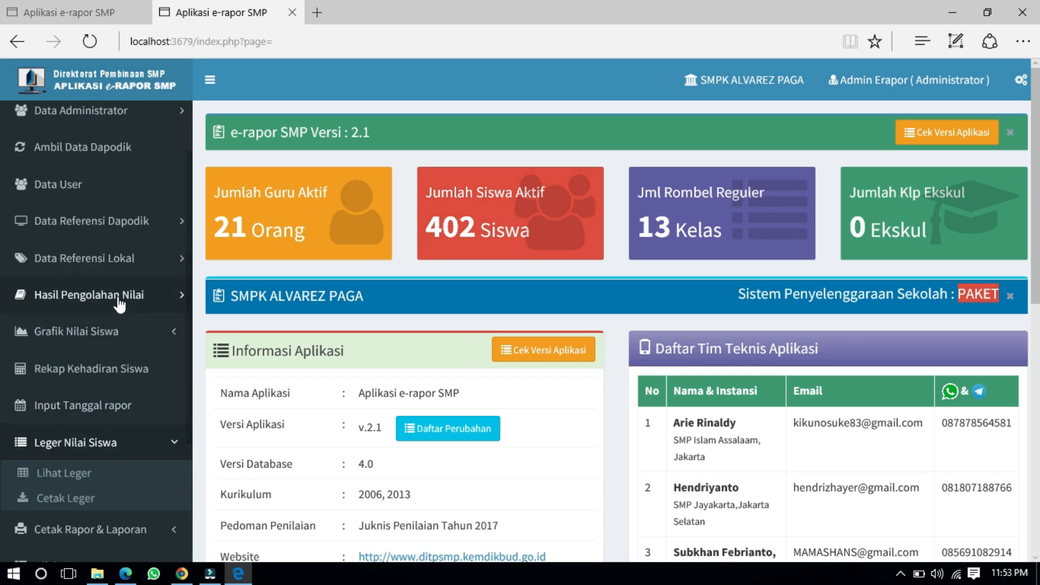
Step: Open Status Penilaian under Hasil Pengolahan Nilai and show it for Kelas 7A
{"action": "left_click", "coordinate": [119, 299]}
{"action": "left_click", "coordinate": [93, 352]}
{"action": "left_click", "coordinate": [416, 179]}
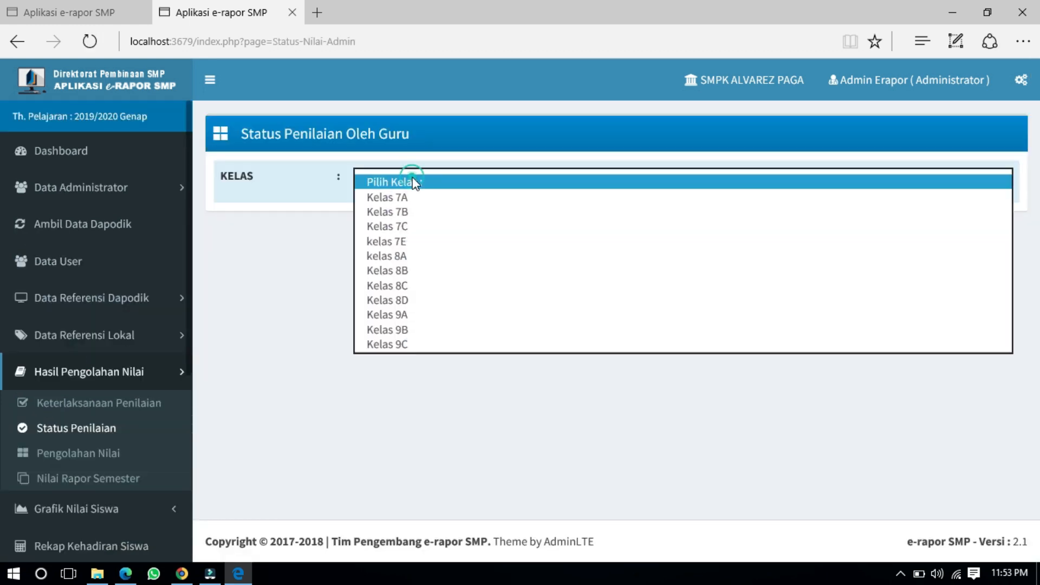
{"action": "left_click", "coordinate": [412, 195]}
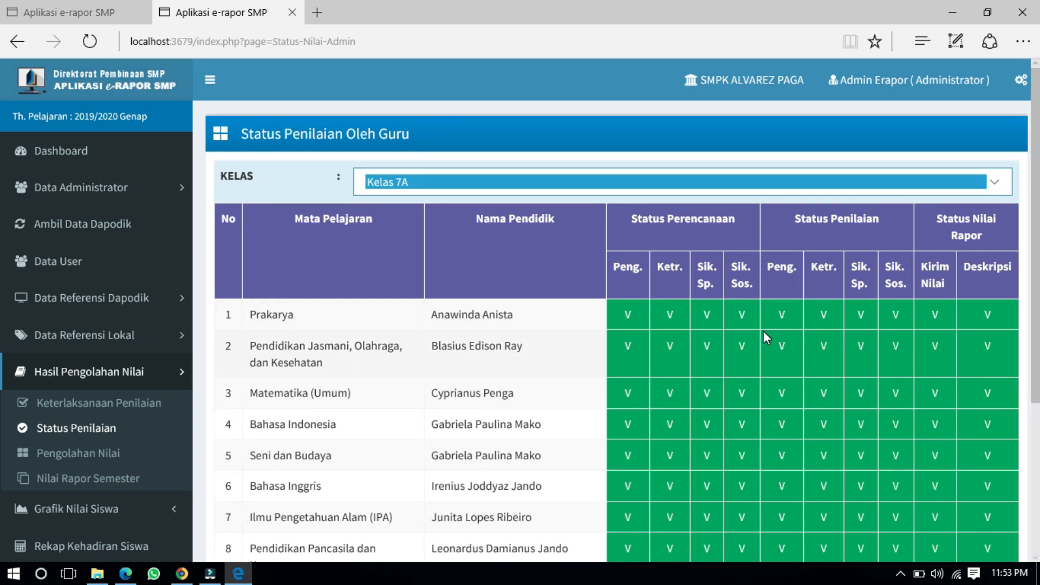
Step: Review the Kelas 7A grading status table rows, then go to Ambil Data Dapodik
{"action": "scroll", "coordinate": [763, 331], "scroll_direction": "down", "scroll_amount": 4}
{"action": "left_click_drag", "start_coordinate": [750, 271], "coordinate": [908, 414]}
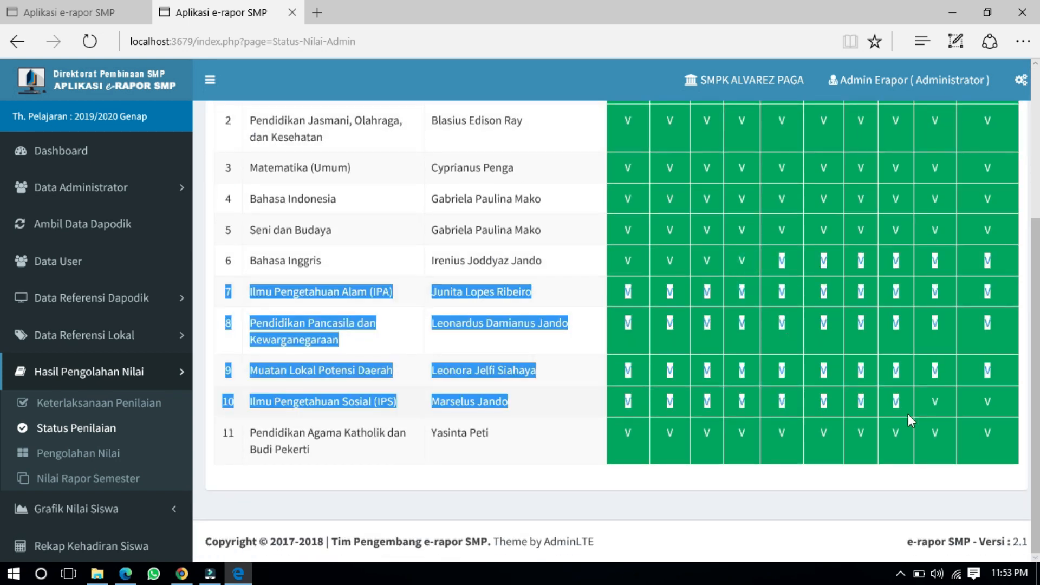
{"action": "left_click", "coordinate": [762, 278]}
{"action": "scroll", "coordinate": [736, 253], "scroll_direction": "up", "scroll_amount": 3}
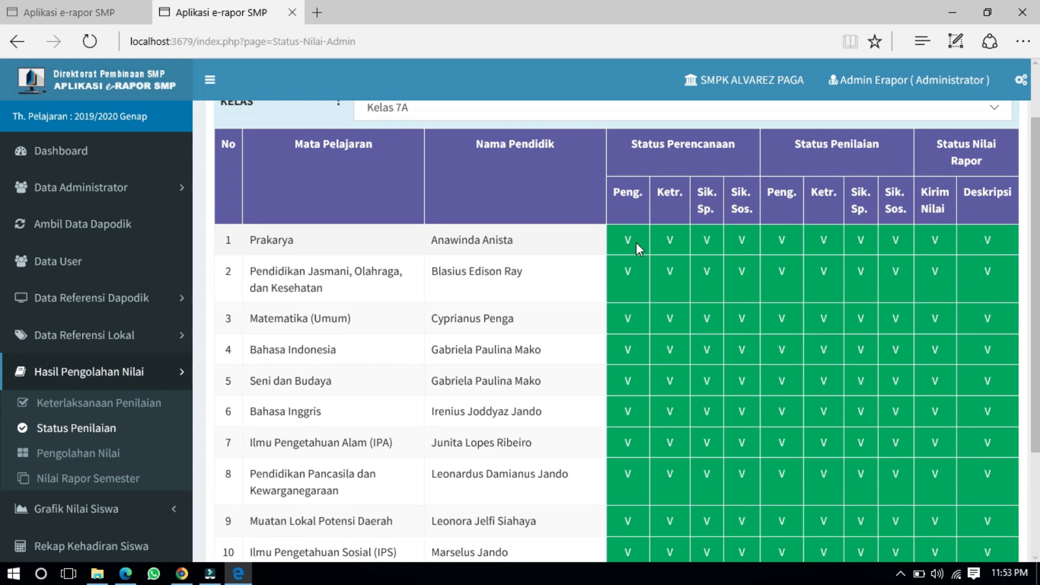
{"action": "scroll", "coordinate": [306, 258], "scroll_direction": "up", "scroll_amount": 2}
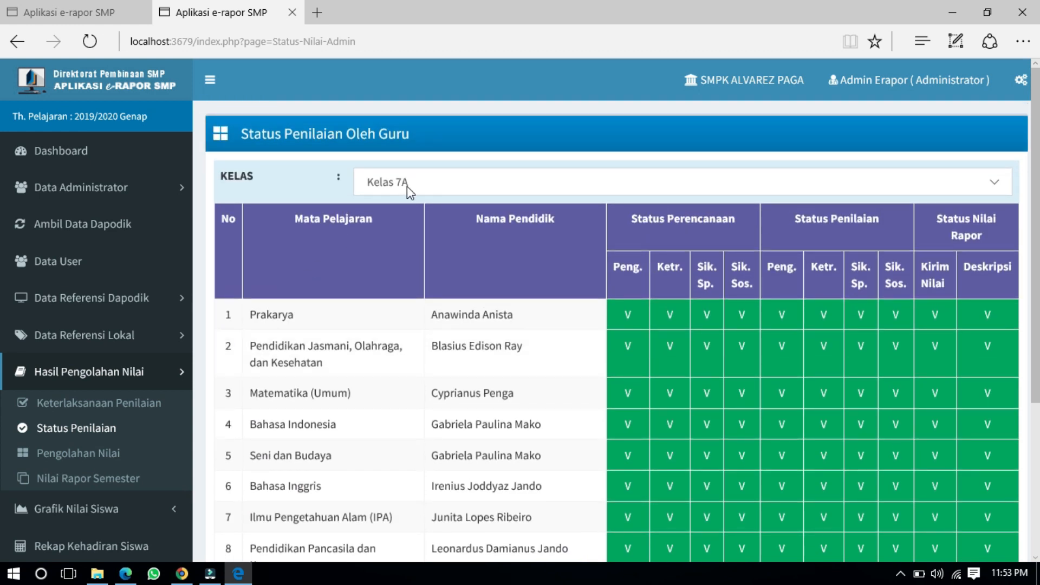
{"action": "scroll", "coordinate": [479, 344], "scroll_direction": "down", "scroll_amount": 5}
{"action": "left_click_drag", "start_coordinate": [687, 302], "coordinate": [799, 395]}
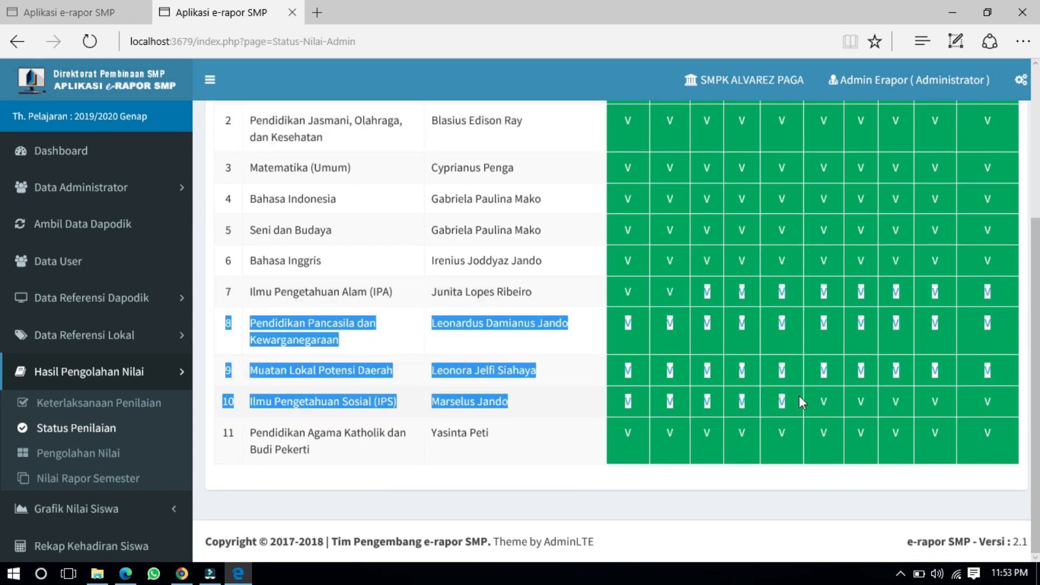
{"action": "scroll", "coordinate": [791, 380], "scroll_direction": "up", "scroll_amount": 5}
{"action": "left_click", "coordinate": [642, 273]}
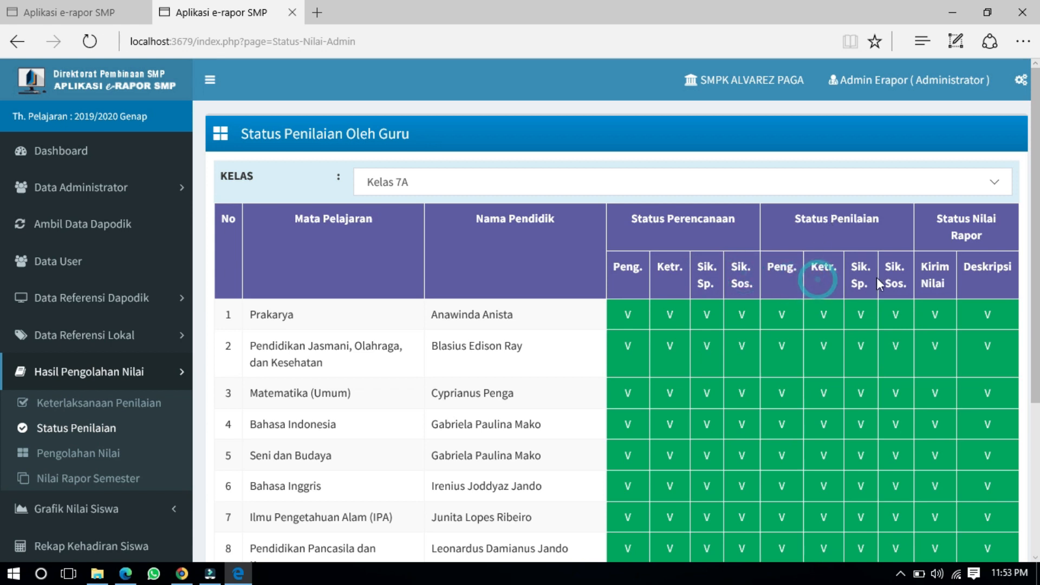
{"action": "left_click", "coordinate": [906, 274]}
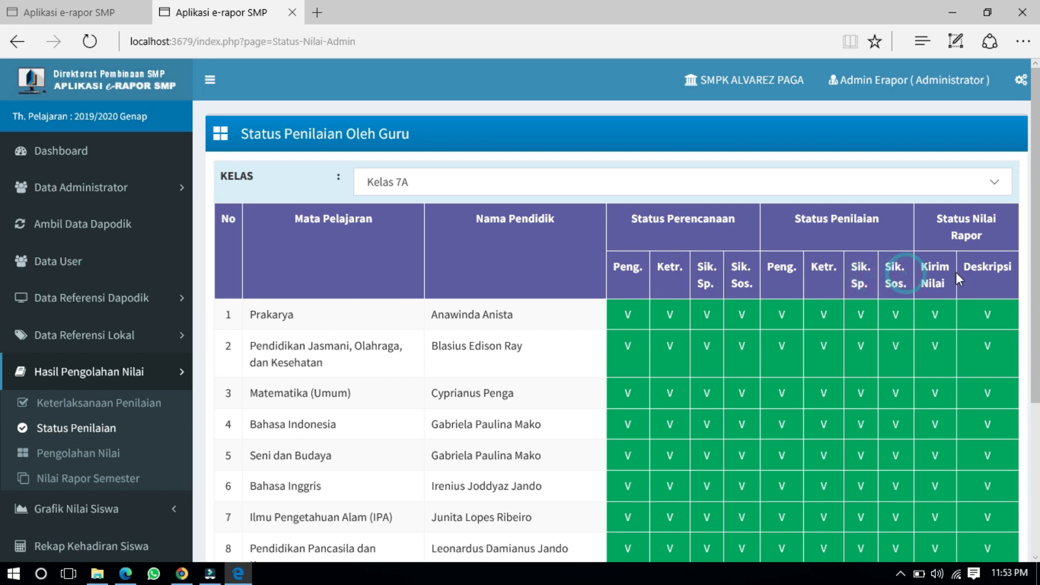
{"action": "left_click", "coordinate": [947, 272]}
{"action": "left_click", "coordinate": [992, 273]}
{"action": "left_click", "coordinate": [697, 227]}
{"action": "left_click", "coordinate": [816, 214]}
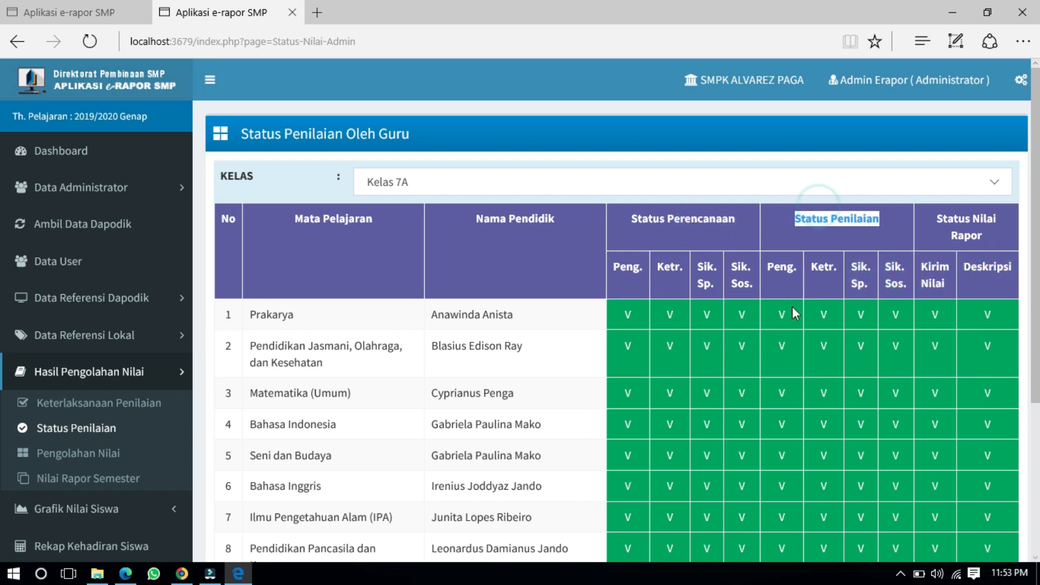
{"action": "scroll", "coordinate": [792, 306], "scroll_direction": "down", "scroll_amount": 5}
{"action": "scroll", "coordinate": [782, 333], "scroll_direction": "up", "scroll_amount": 5}
{"action": "scroll", "coordinate": [783, 334], "scroll_direction": "down", "scroll_amount": 5}
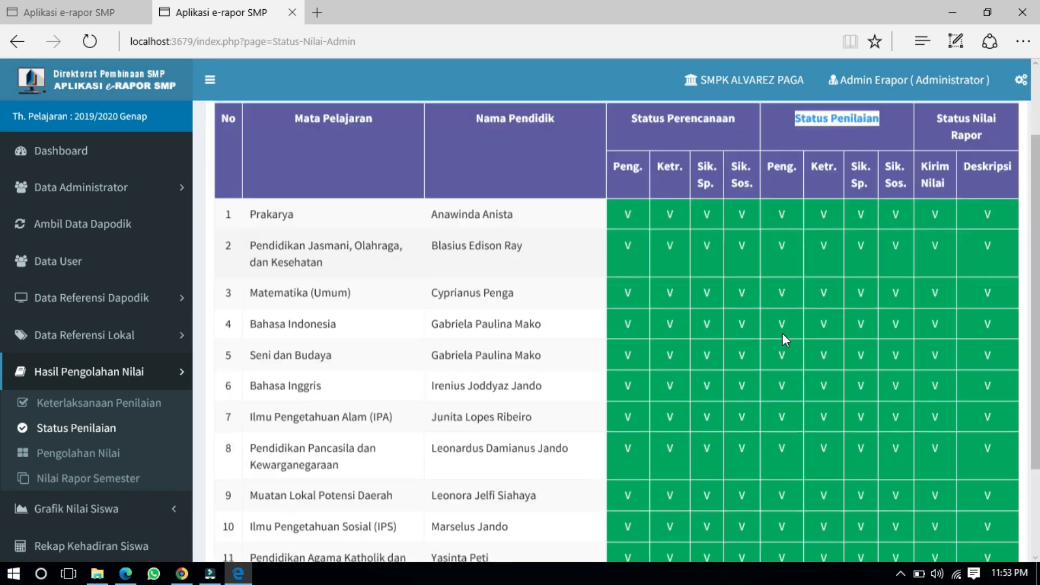
{"action": "left_click_drag", "start_coordinate": [749, 240], "coordinate": [761, 309]}
{"action": "scroll", "coordinate": [440, 287], "scroll_direction": "up", "scroll_amount": 5}
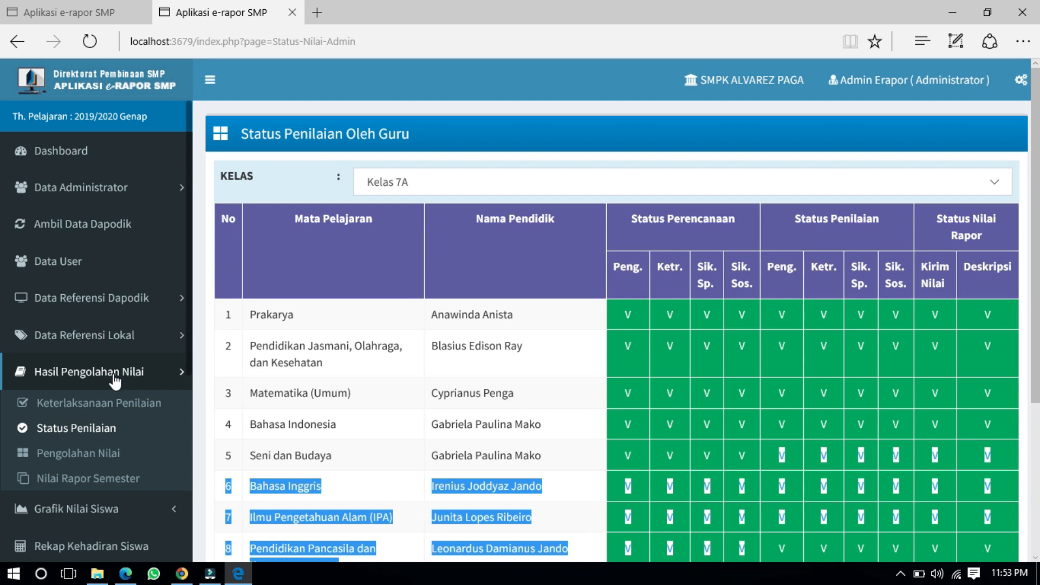
{"action": "left_click", "coordinate": [84, 233]}
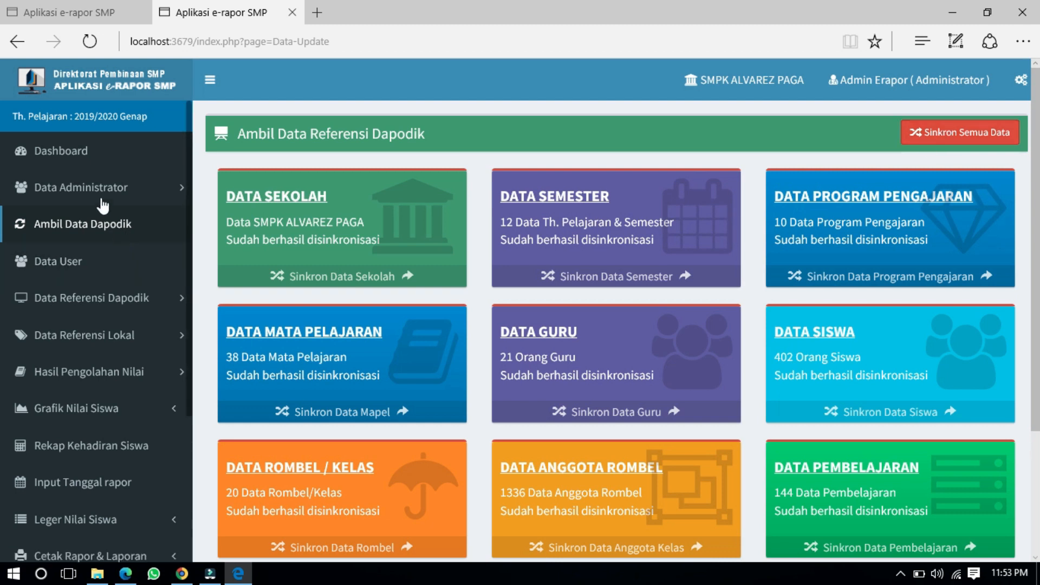
Step: Run Sinkron Semua Data twice, reaching 15 semesters and 1336 class members, then log out
{"action": "left_click_drag", "start_coordinate": [93, 117], "coordinate": [131, 124]}
{"action": "left_click", "coordinate": [138, 125]}
{"action": "left_click", "coordinate": [930, 139]}
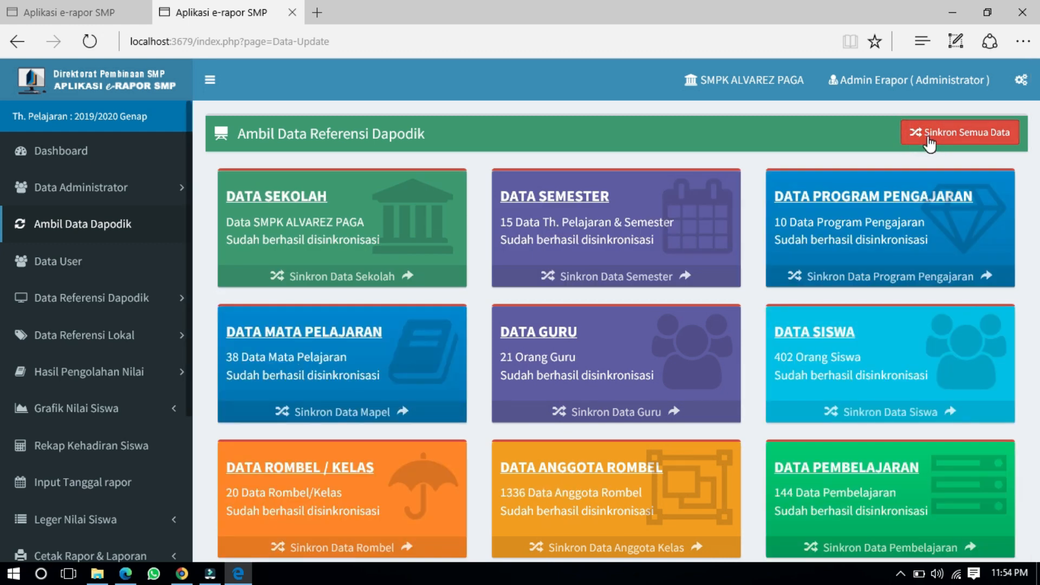
{"action": "scroll", "coordinate": [761, 294], "scroll_direction": "down", "scroll_amount": 3}
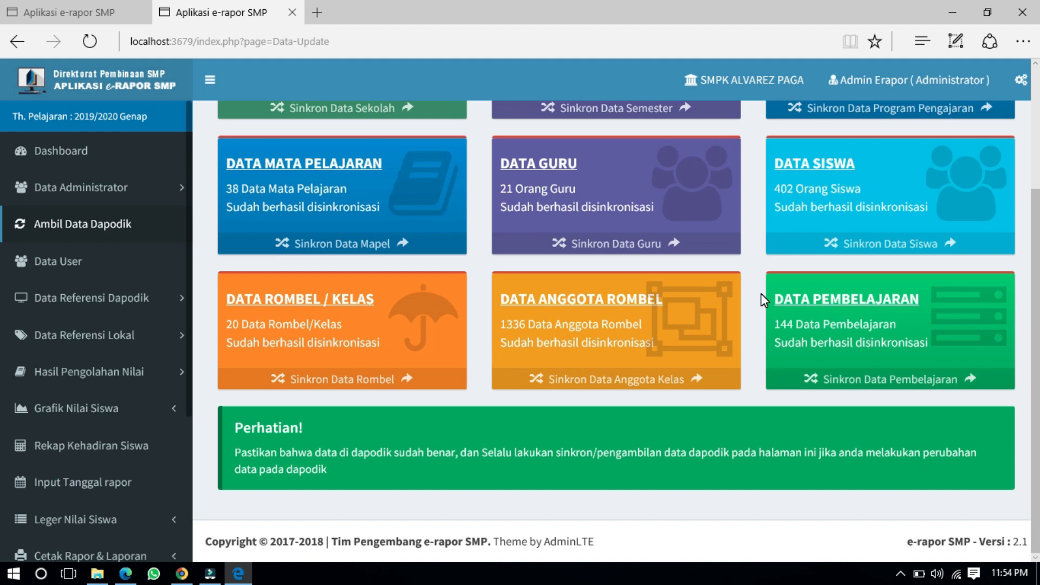
{"action": "scroll", "coordinate": [762, 294], "scroll_direction": "up", "scroll_amount": 3}
{"action": "left_click", "coordinate": [978, 139]}
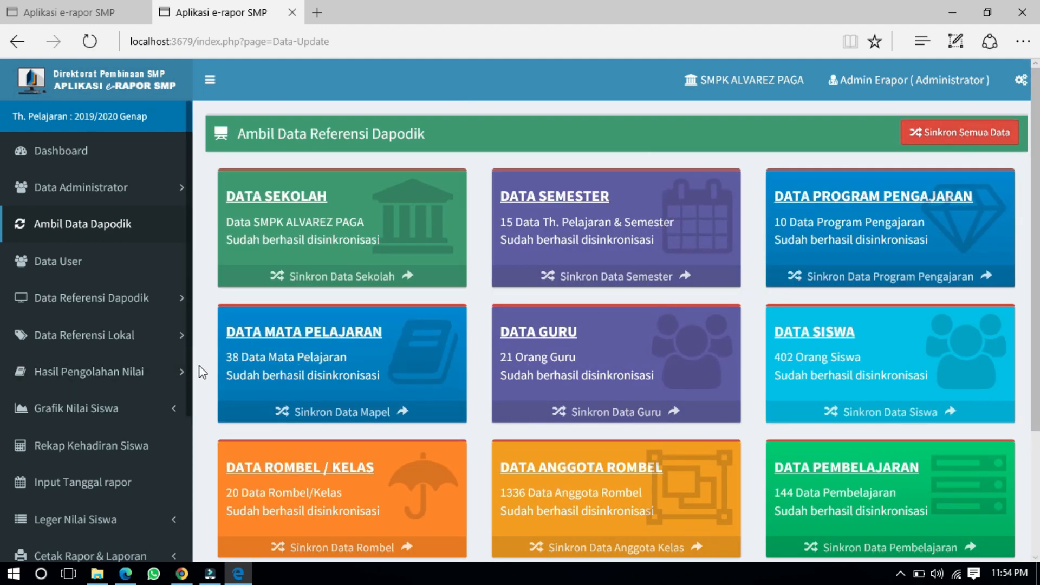
{"action": "scroll", "coordinate": [216, 363], "scroll_direction": "down", "scroll_amount": 3}
{"action": "left_click", "coordinate": [116, 527]}
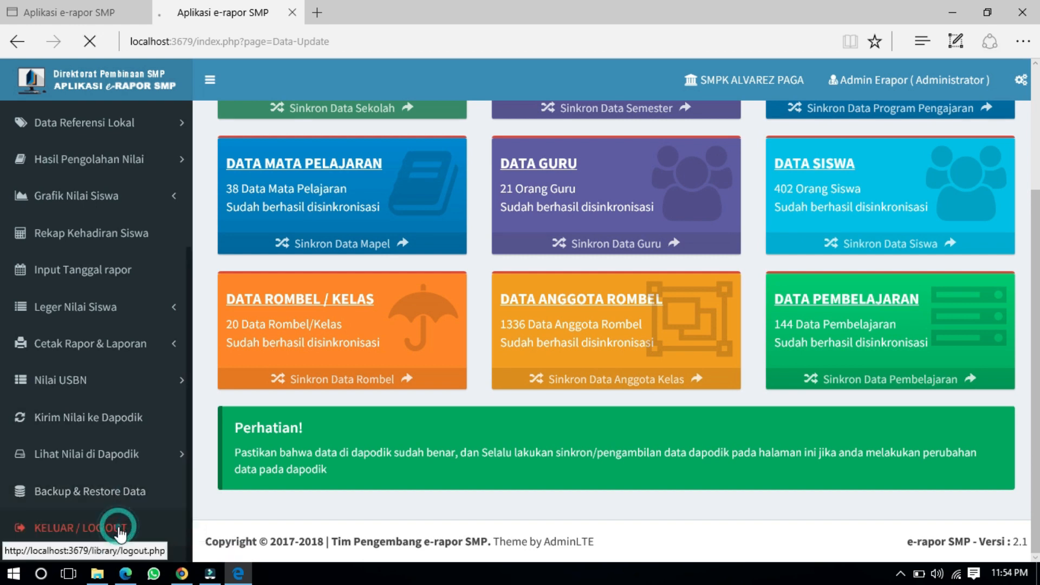
Step: Log in as Admin with K-2013 Paket for 2021/2022 Ganjil, closing the popup and Informasi notice
{"action": "left_click", "coordinate": [476, 225]}
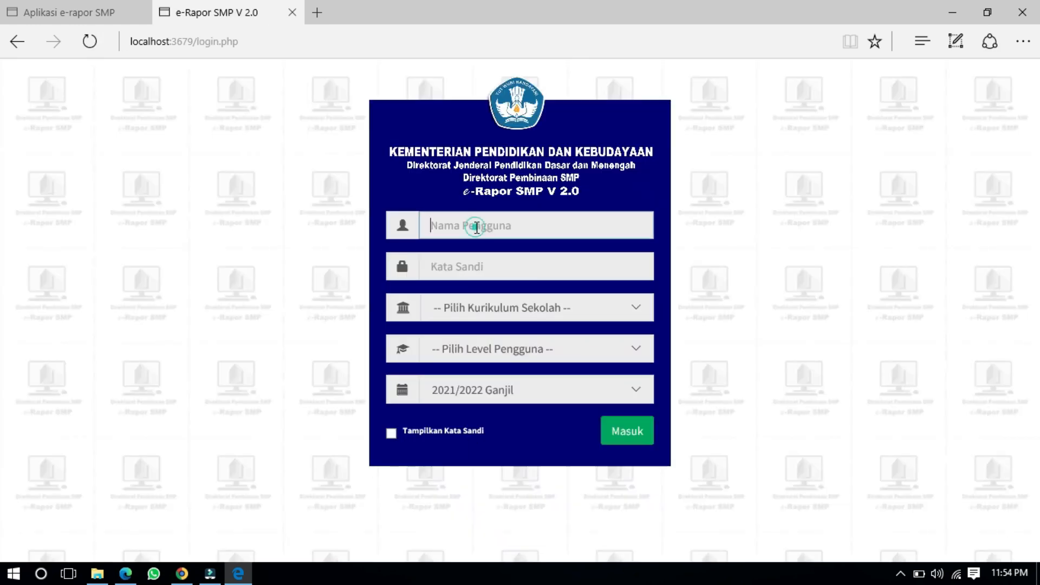
{"action": "type", "text": "admin"}
{"action": "key", "text": "Tab"}
{"action": "type", "text": "a••••••••••"}
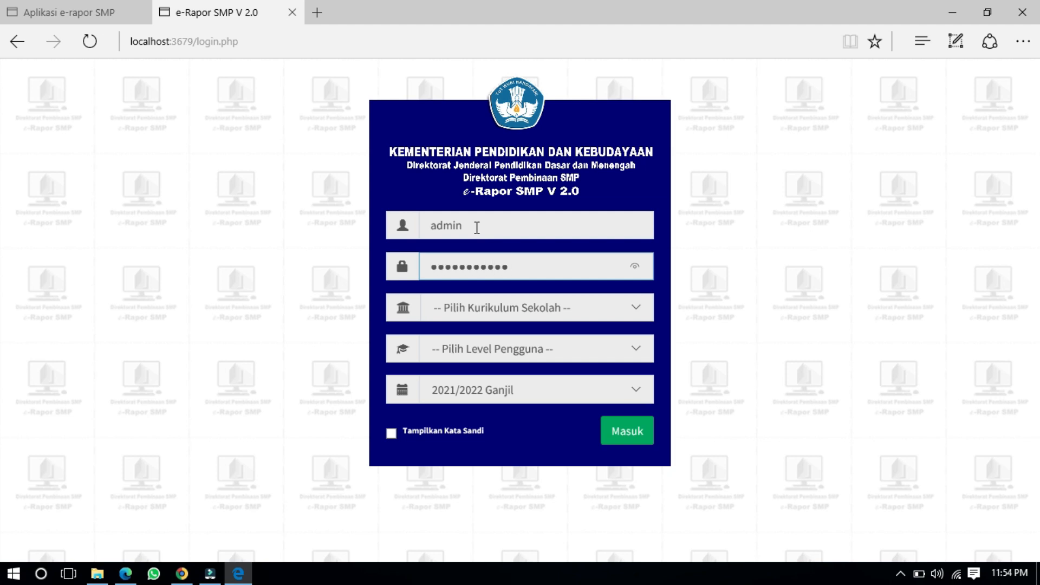
{"action": "left_click", "coordinate": [482, 316]}
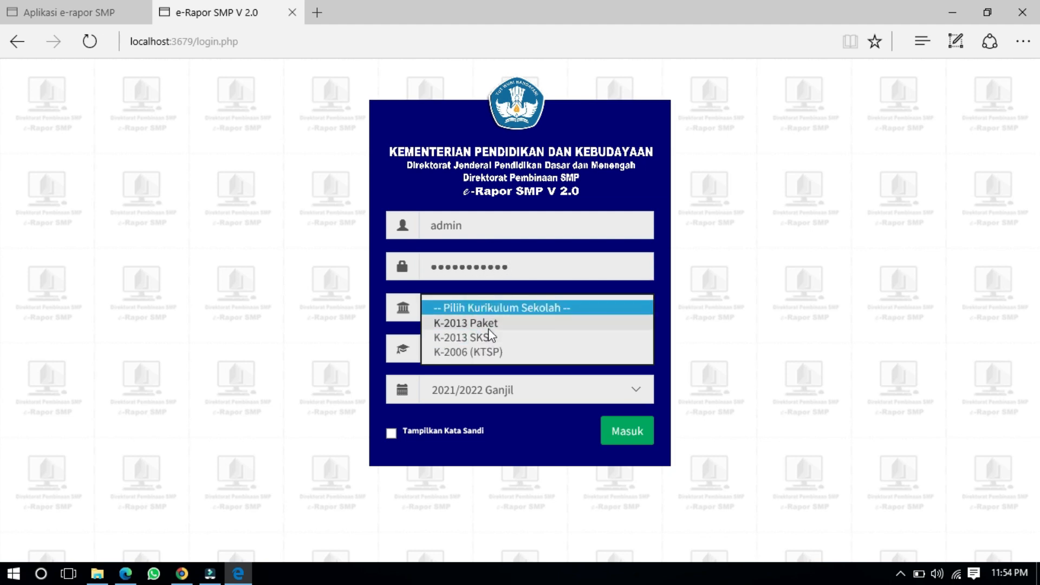
{"action": "left_click", "coordinate": [477, 324]}
{"action": "left_click", "coordinate": [476, 354]}
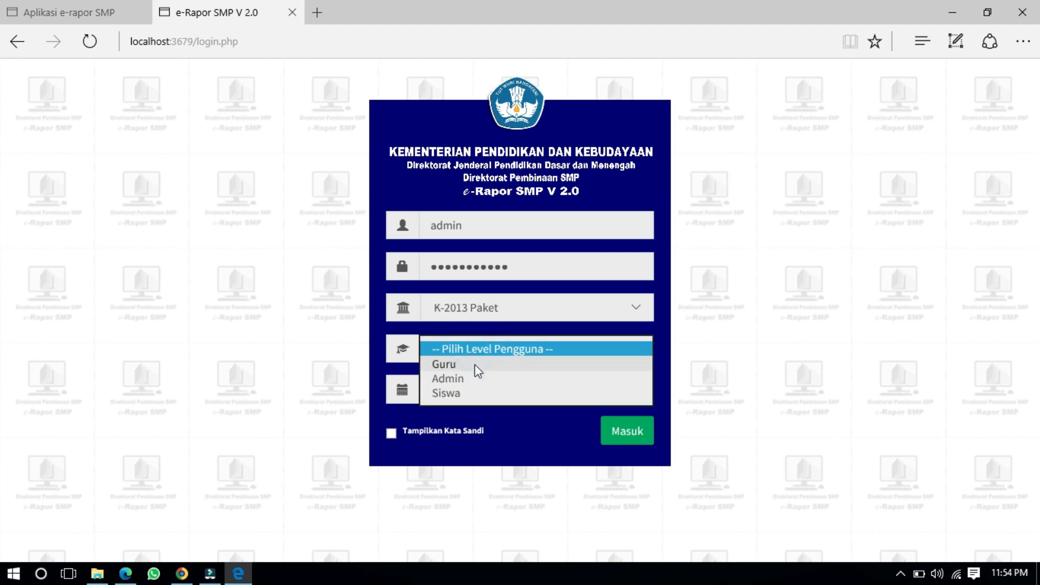
{"action": "left_click", "coordinate": [475, 377]}
{"action": "left_click", "coordinate": [631, 439]}
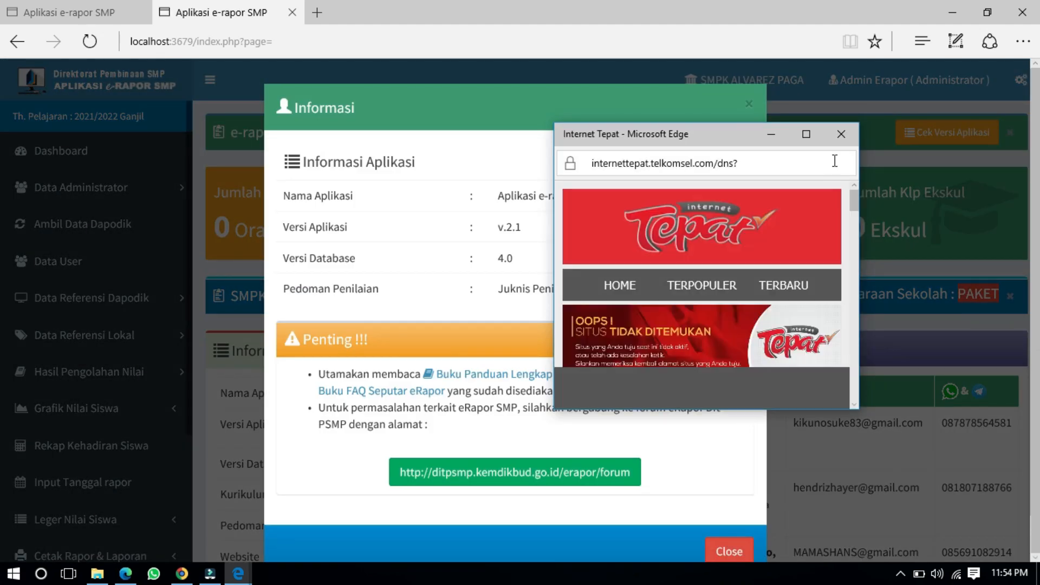
{"action": "left_click", "coordinate": [838, 142]}
{"action": "left_click", "coordinate": [732, 552]}
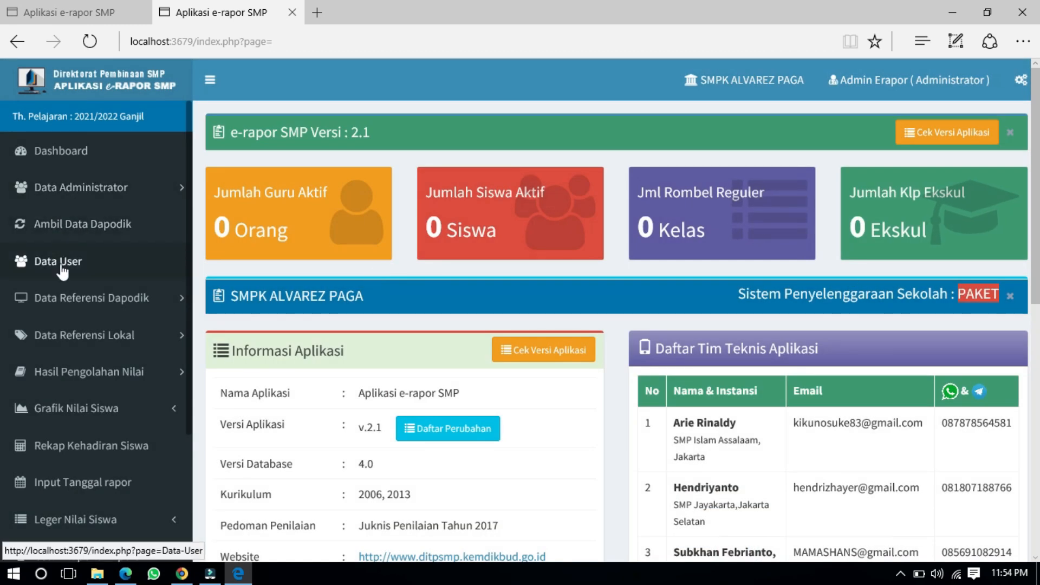
Step: Run Sinkron Semua Data for 2021/2022 Ganjil until 359 students, 12 classes and 131 lessons sync
{"action": "left_click", "coordinate": [68, 226]}
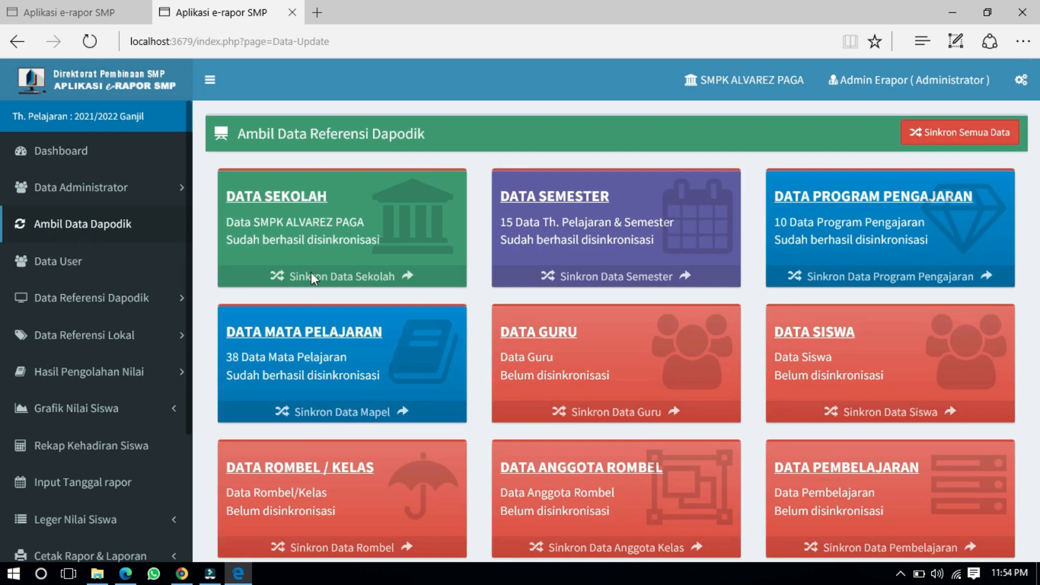
{"action": "left_click", "coordinate": [957, 133]}
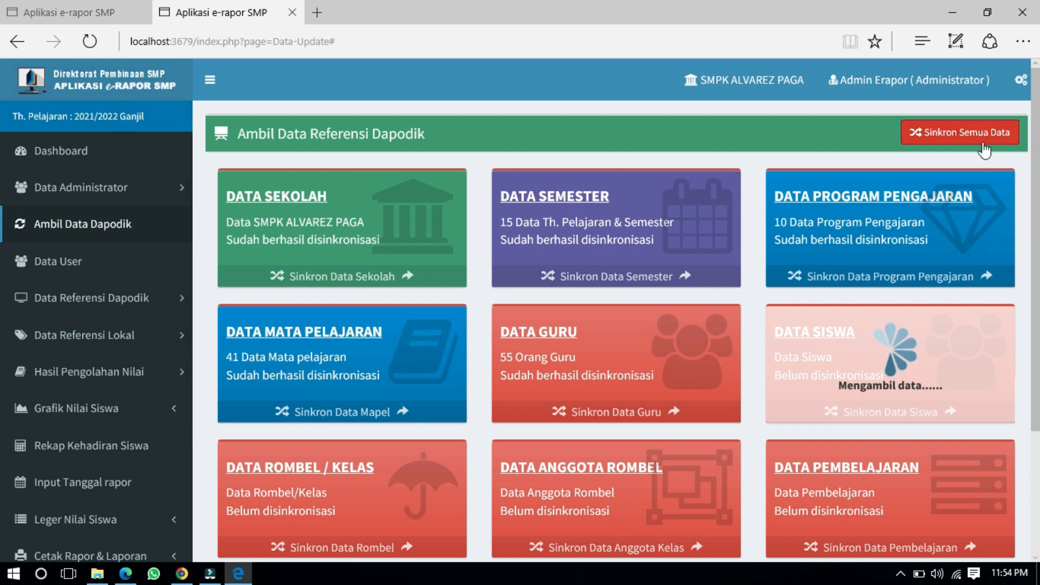
{"action": "scroll", "coordinate": [678, 249], "scroll_direction": "down", "scroll_amount": 5}
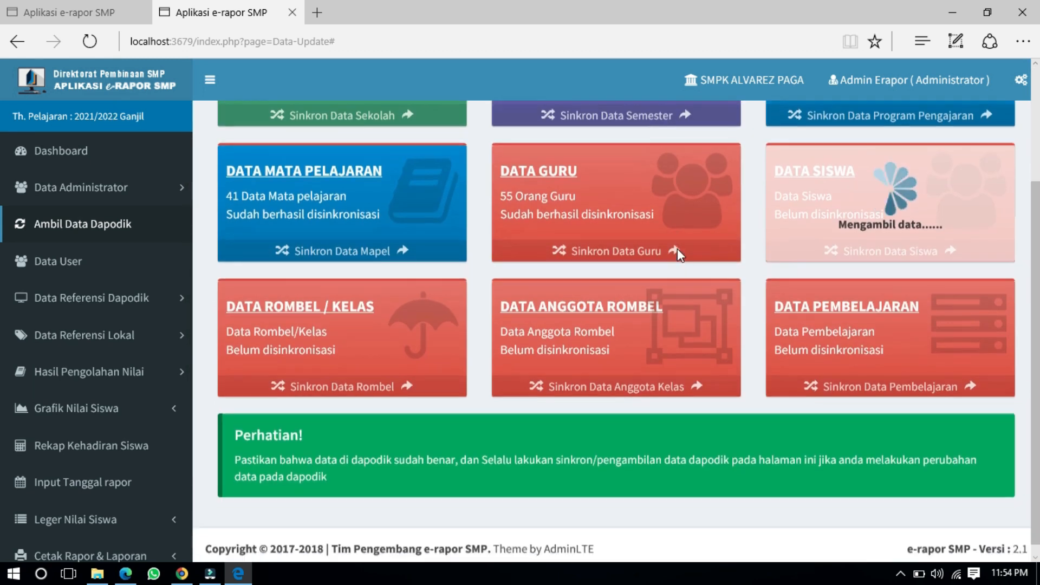
{"action": "scroll", "coordinate": [678, 249], "scroll_direction": "up", "scroll_amount": 5}
{"action": "scroll", "coordinate": [678, 249], "scroll_direction": "down", "scroll_amount": 3}
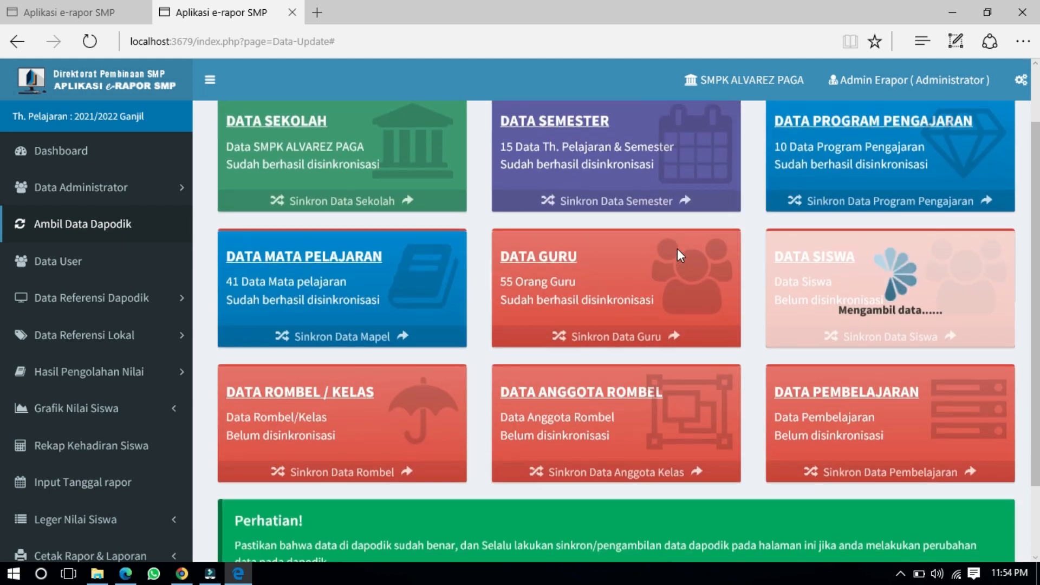
{"action": "scroll", "coordinate": [677, 249], "scroll_direction": "up", "scroll_amount": 3}
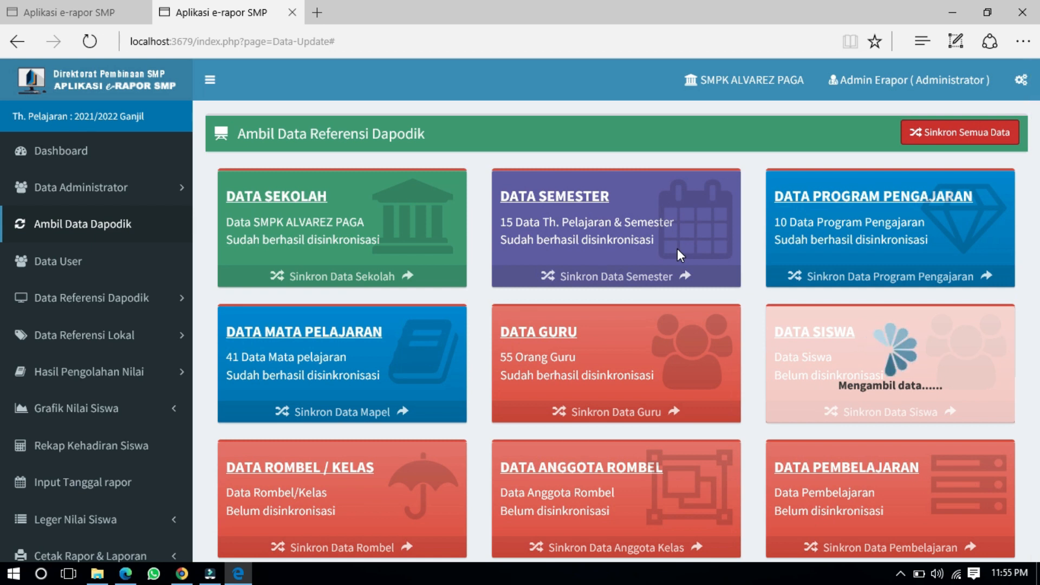
{"action": "scroll", "coordinate": [677, 249], "scroll_direction": "down", "scroll_amount": 3}
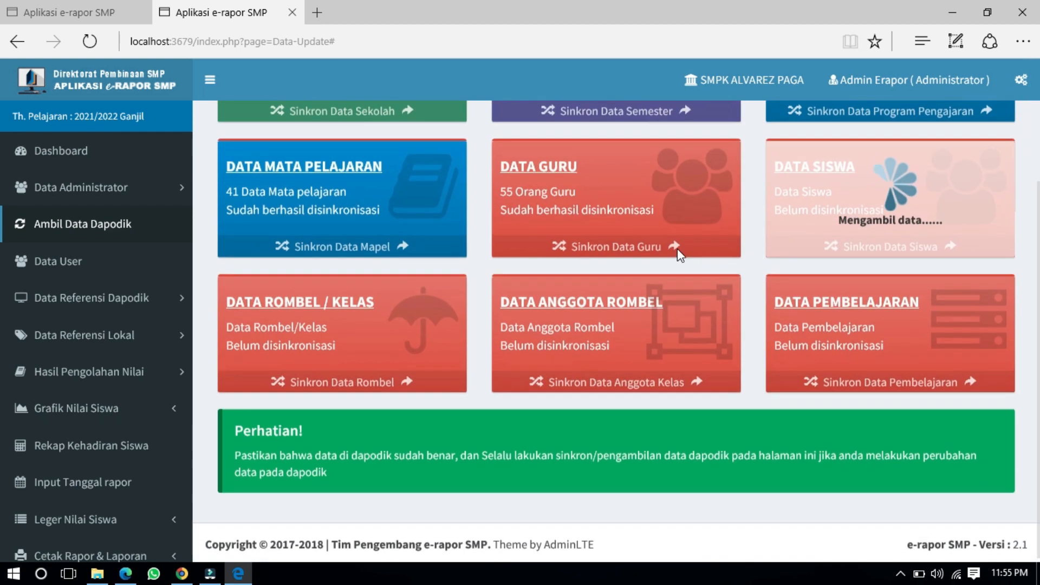
{"action": "scroll", "coordinate": [678, 249], "scroll_direction": "up", "scroll_amount": 3}
{"action": "scroll", "coordinate": [678, 249], "scroll_direction": "down", "scroll_amount": 3}
{"action": "scroll", "coordinate": [678, 248], "scroll_direction": "up", "scroll_amount": 3}
{"action": "scroll", "coordinate": [678, 249], "scroll_direction": "down", "scroll_amount": 3}
{"action": "scroll", "coordinate": [677, 249], "scroll_direction": "up", "scroll_amount": 3}
{"action": "scroll", "coordinate": [677, 249], "scroll_direction": "down", "scroll_amount": 3}
{"action": "scroll", "coordinate": [677, 249], "scroll_direction": "up", "scroll_amount": 3}
{"action": "scroll", "coordinate": [678, 249], "scroll_direction": "down", "scroll_amount": 3}
{"action": "scroll", "coordinate": [677, 249], "scroll_direction": "up", "scroll_amount": 3}
{"action": "scroll", "coordinate": [677, 248], "scroll_direction": "down", "scroll_amount": 3}
{"action": "scroll", "coordinate": [679, 254], "scroll_direction": "up", "scroll_amount": 3}
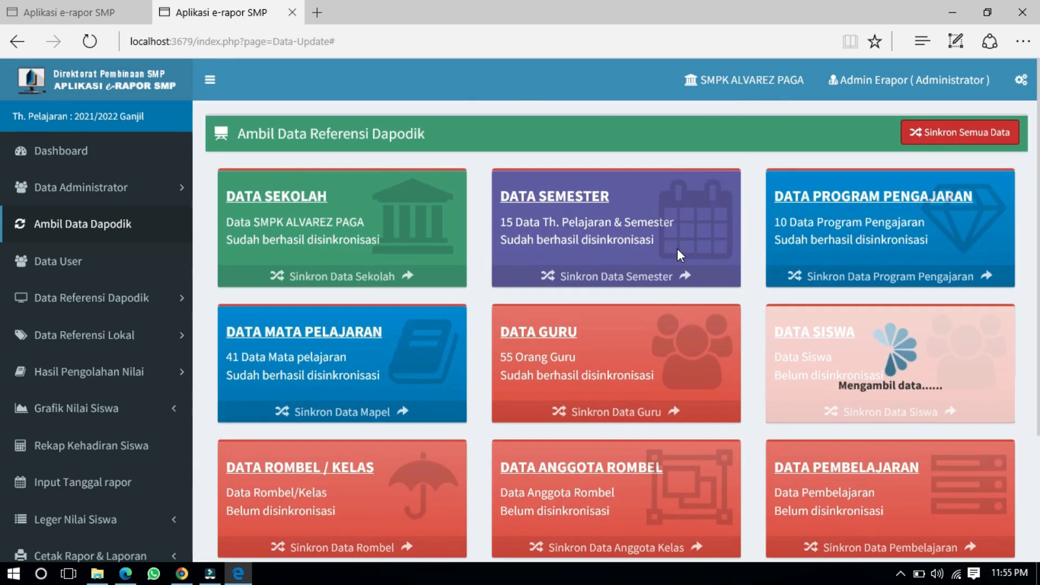
{"action": "scroll", "coordinate": [679, 254], "scroll_direction": "down", "scroll_amount": 3}
{"action": "scroll", "coordinate": [678, 254], "scroll_direction": "up", "scroll_amount": 3}
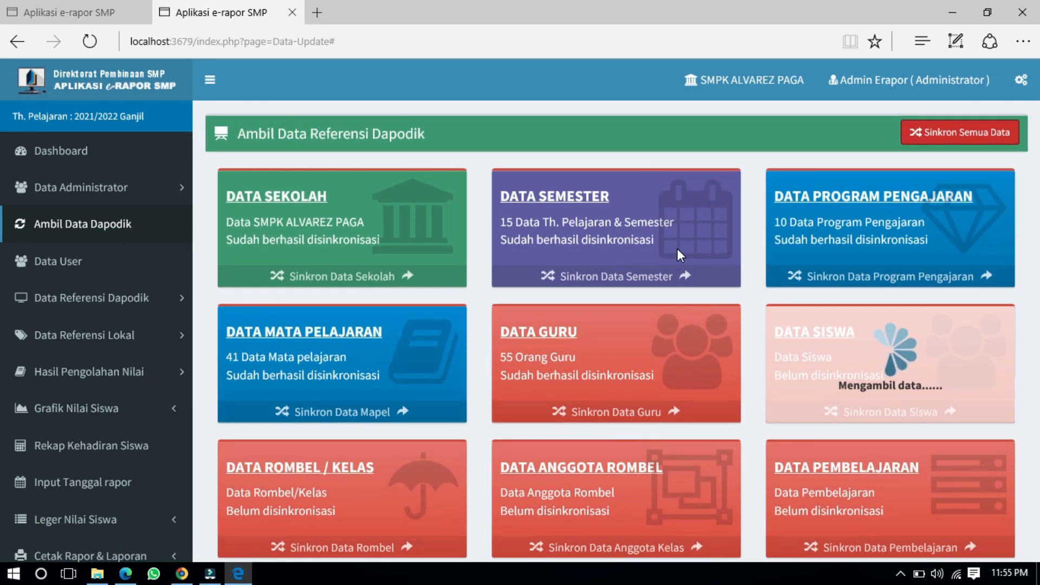
{"action": "scroll", "coordinate": [677, 249], "scroll_direction": "down", "scroll_amount": 3}
{"action": "scroll", "coordinate": [677, 249], "scroll_direction": "up", "scroll_amount": 3}
{"action": "scroll", "coordinate": [677, 249], "scroll_direction": "down", "scroll_amount": 3}
{"action": "scroll", "coordinate": [677, 248], "scroll_direction": "up", "scroll_amount": 3}
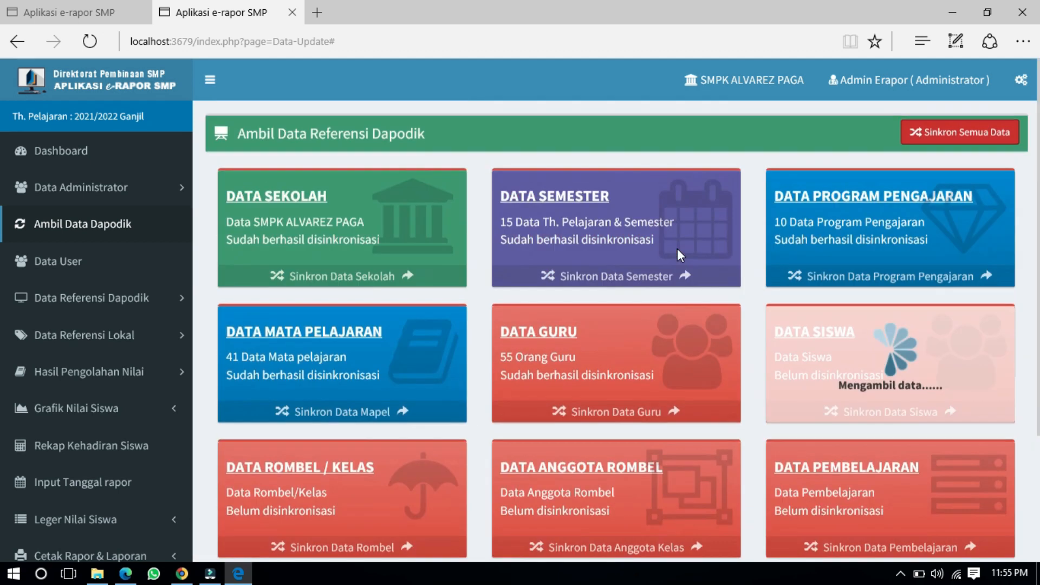
{"action": "scroll", "coordinate": [677, 248], "scroll_direction": "down", "scroll_amount": 3}
{"action": "scroll", "coordinate": [677, 249], "scroll_direction": "up", "scroll_amount": 3}
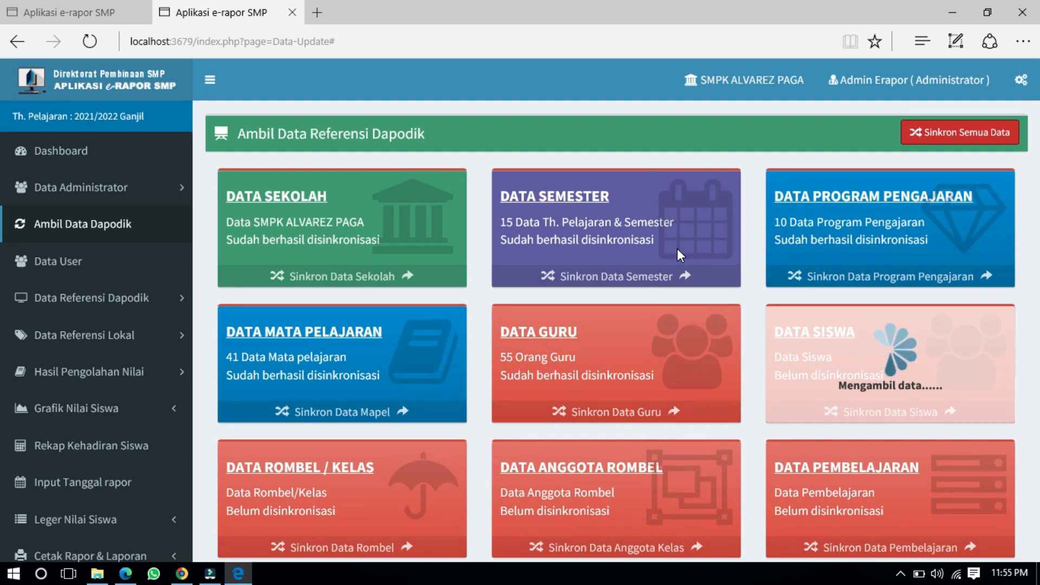
{"action": "scroll", "coordinate": [677, 249], "scroll_direction": "down", "scroll_amount": 1}
{"action": "scroll", "coordinate": [677, 249], "scroll_direction": "down", "scroll_amount": 3}
{"action": "scroll", "coordinate": [677, 249], "scroll_direction": "up", "scroll_amount": 4}
{"action": "scroll", "coordinate": [428, 291], "scroll_direction": "down", "scroll_amount": 3}
{"action": "scroll", "coordinate": [428, 291], "scroll_direction": "down", "scroll_amount": 1}
{"action": "scroll", "coordinate": [429, 292], "scroll_direction": "up", "scroll_amount": 4}
{"action": "scroll", "coordinate": [430, 292], "scroll_direction": "down", "scroll_amount": 4}
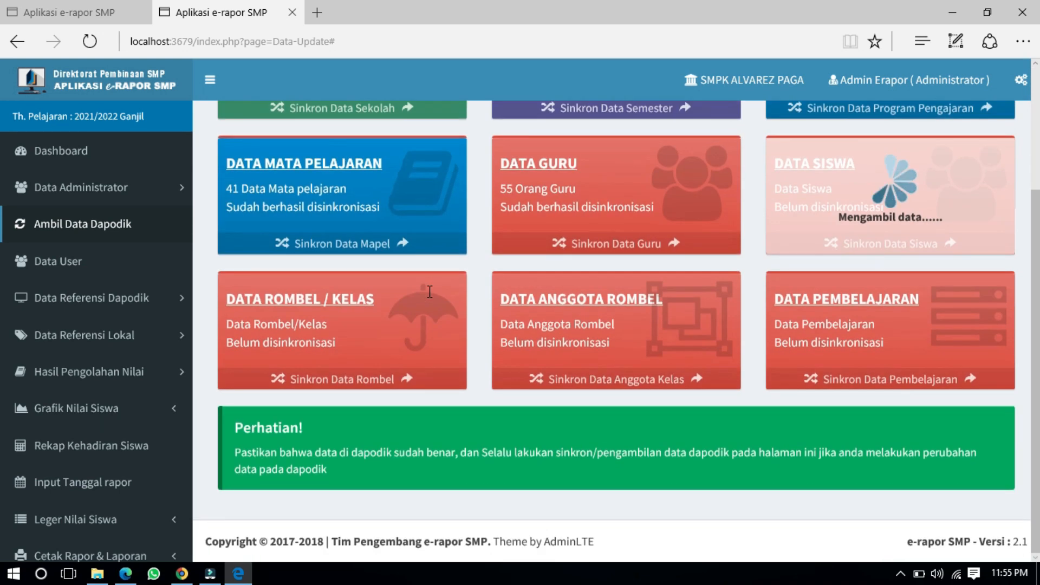
{"action": "scroll", "coordinate": [429, 292], "scroll_direction": "up", "scroll_amount": 4}
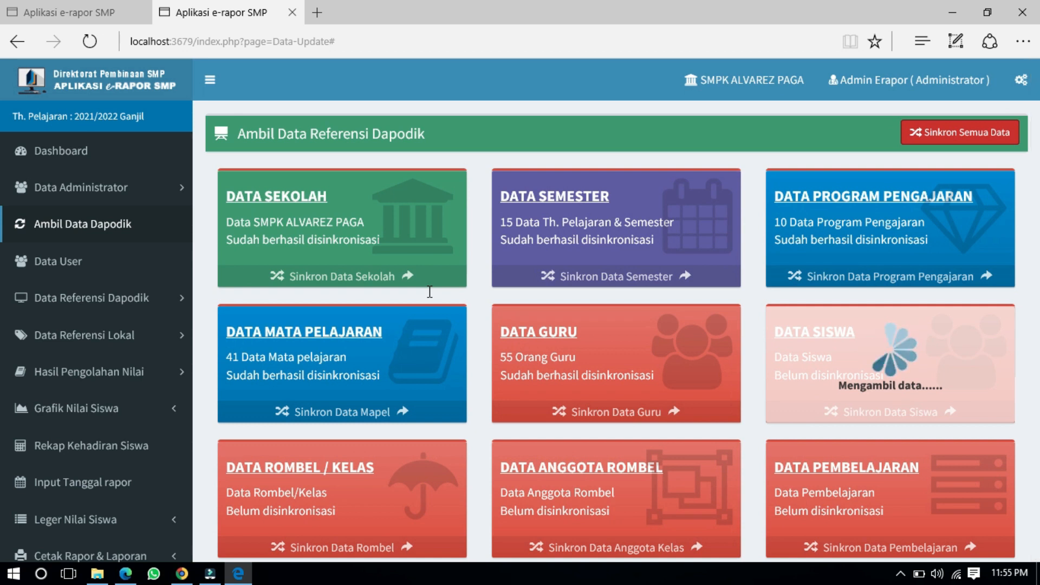
{"action": "scroll", "coordinate": [430, 292], "scroll_direction": "down", "scroll_amount": 4}
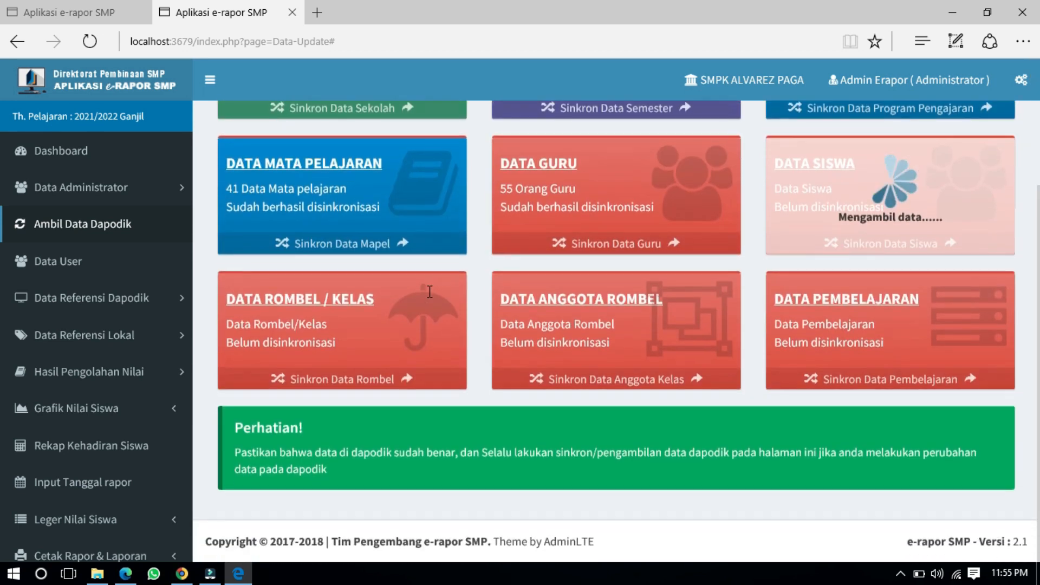
{"action": "scroll", "coordinate": [430, 292], "scroll_direction": "up", "scroll_amount": 4}
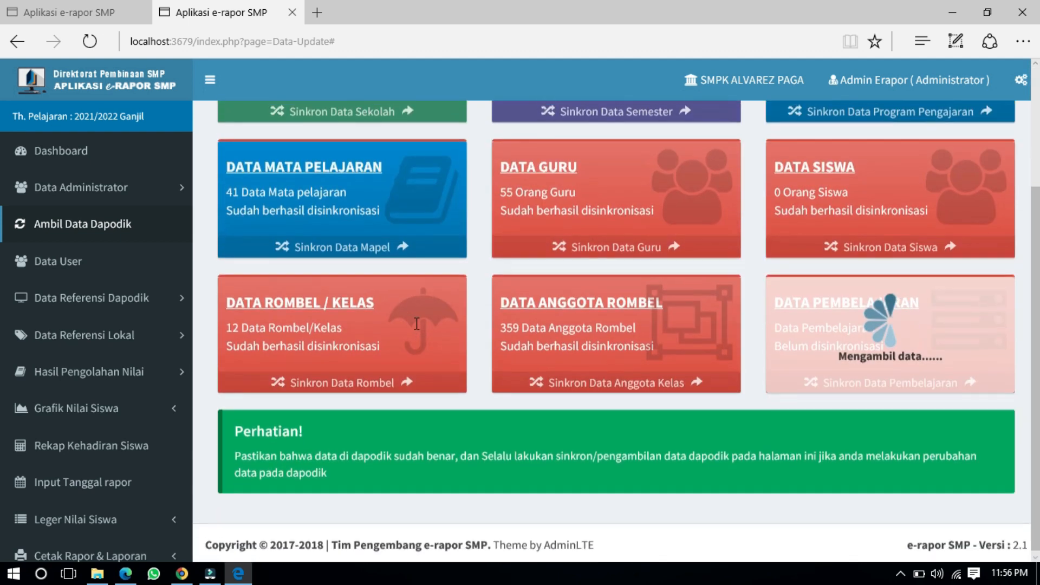
{"action": "scroll", "coordinate": [417, 324], "scroll_direction": "down", "scroll_amount": 3}
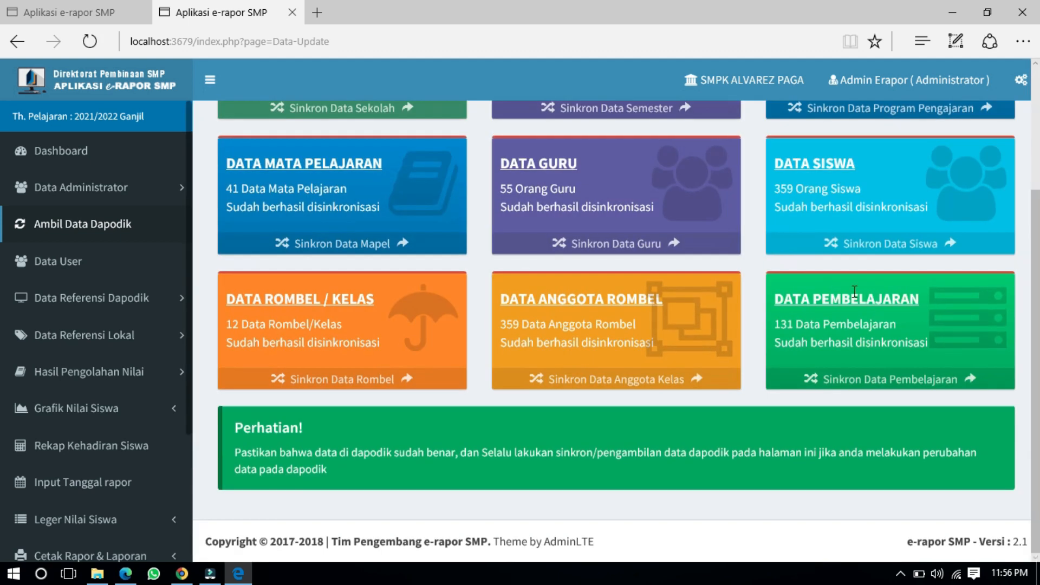
{"action": "scroll", "coordinate": [853, 292], "scroll_direction": "up", "scroll_amount": 3}
{"action": "scroll", "coordinate": [344, 307], "scroll_direction": "down", "scroll_amount": 3}
{"action": "scroll", "coordinate": [121, 365], "scroll_direction": "down", "scroll_amount": 3}
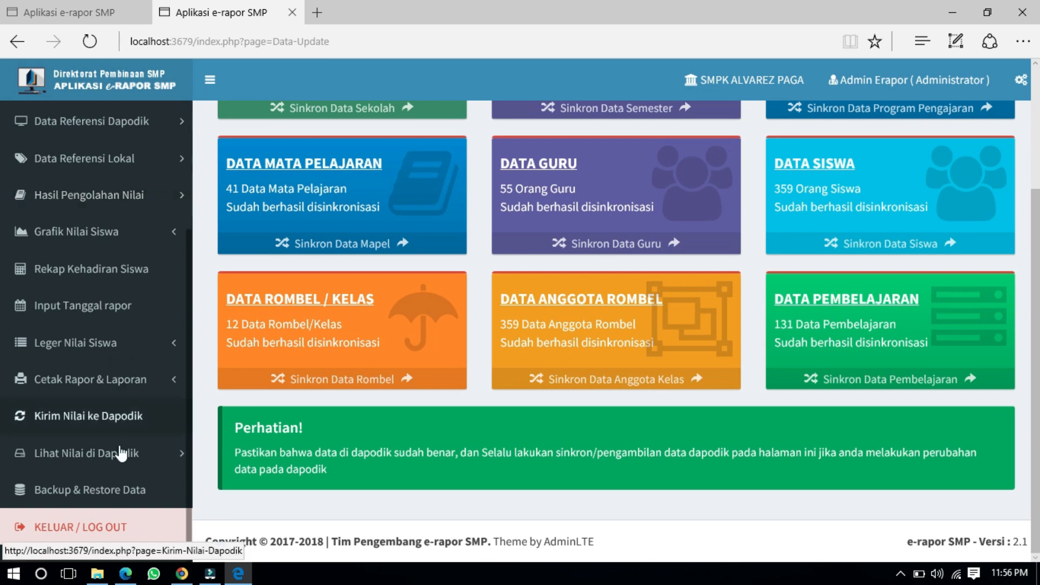
Step: Log out and enter the admin username and password on the login page
{"action": "left_click", "coordinate": [111, 529]}
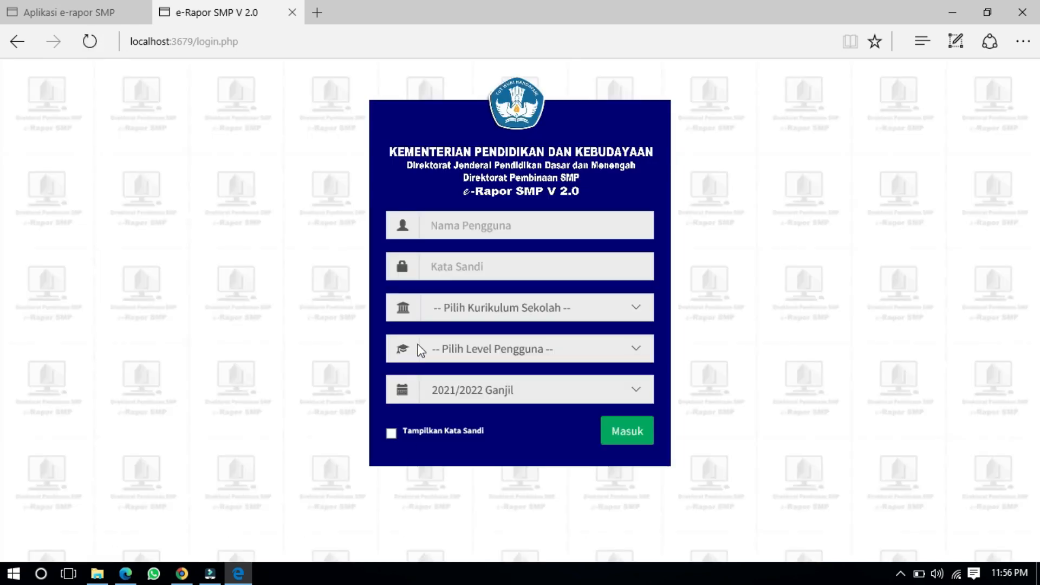
{"action": "left_click", "coordinate": [442, 225]}
{"action": "type", "text": "admin"}
{"action": "key", "text": "Tab"}
{"action": "type", "text": "•••••••••••"}
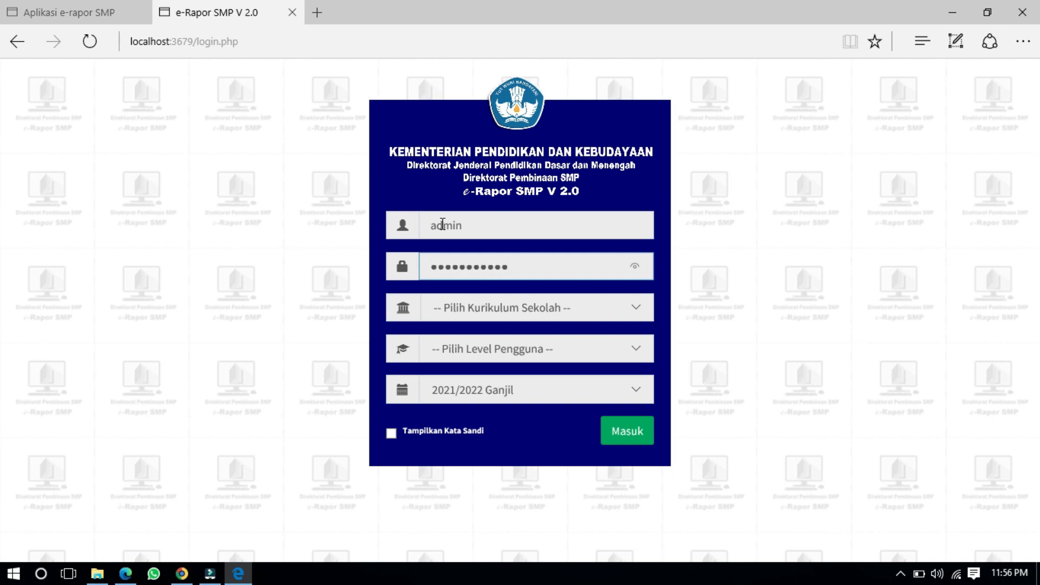
Step: Choose K-2013 Paket and Admin, sign in, and close the add-ons popup and Informasi notice
{"action": "left_click", "coordinate": [440, 300]}
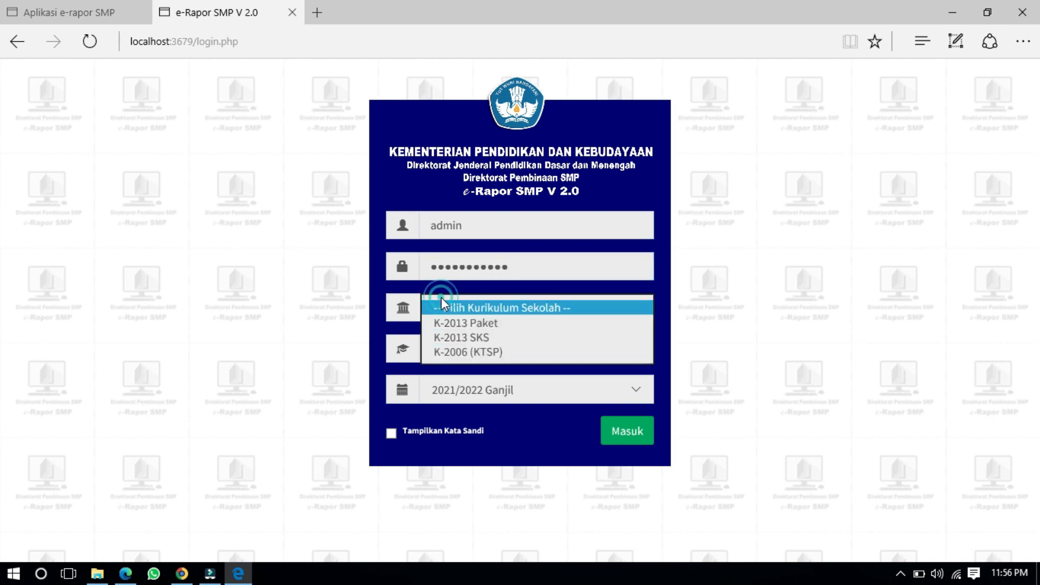
{"action": "left_click", "coordinate": [450, 328]}
{"action": "left_click", "coordinate": [456, 347]}
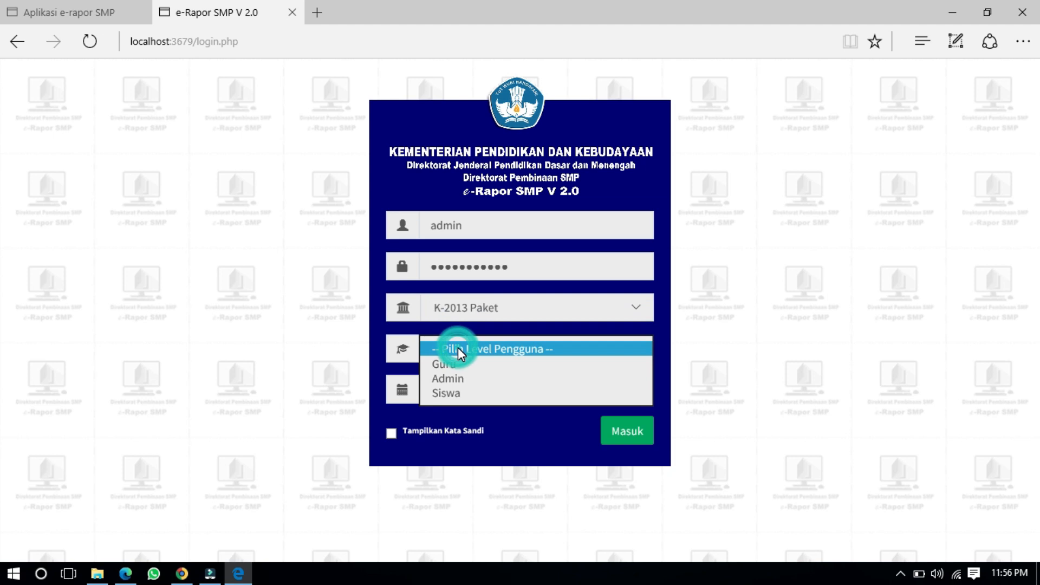
{"action": "left_click", "coordinate": [470, 380]}
{"action": "left_click", "coordinate": [629, 438]}
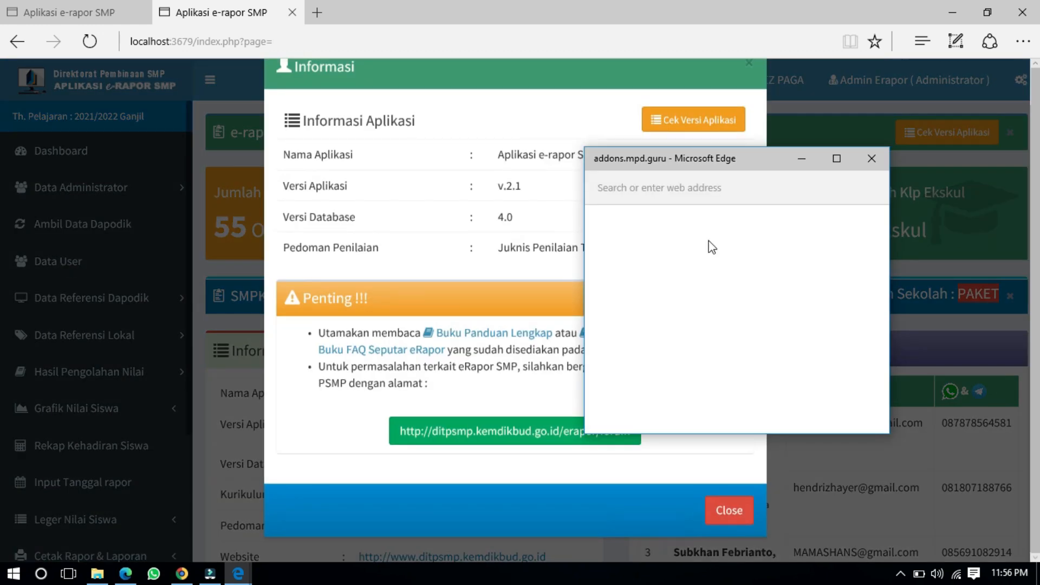
{"action": "left_click", "coordinate": [869, 157]}
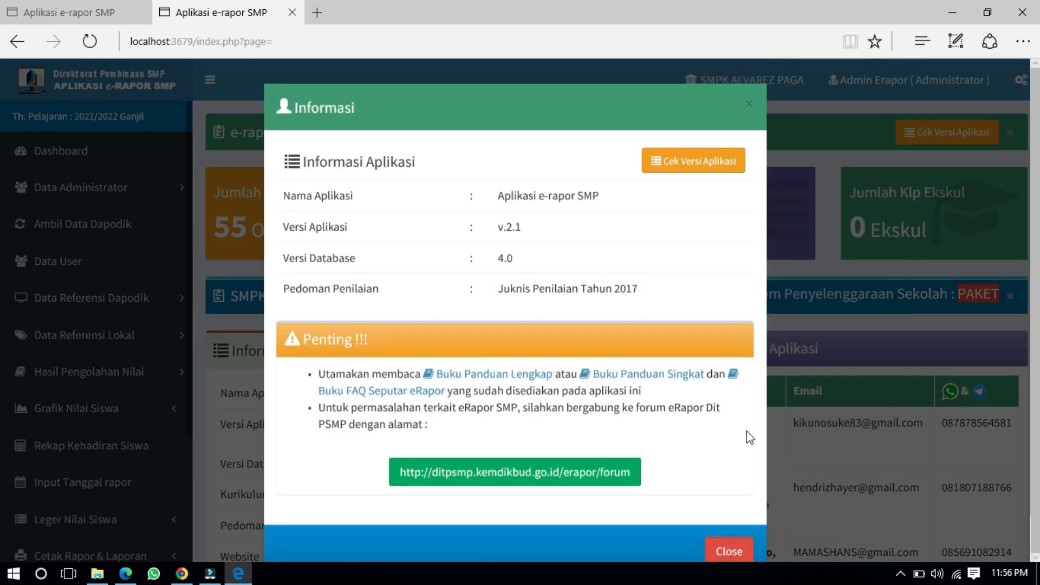
{"action": "left_click", "coordinate": [727, 506]}
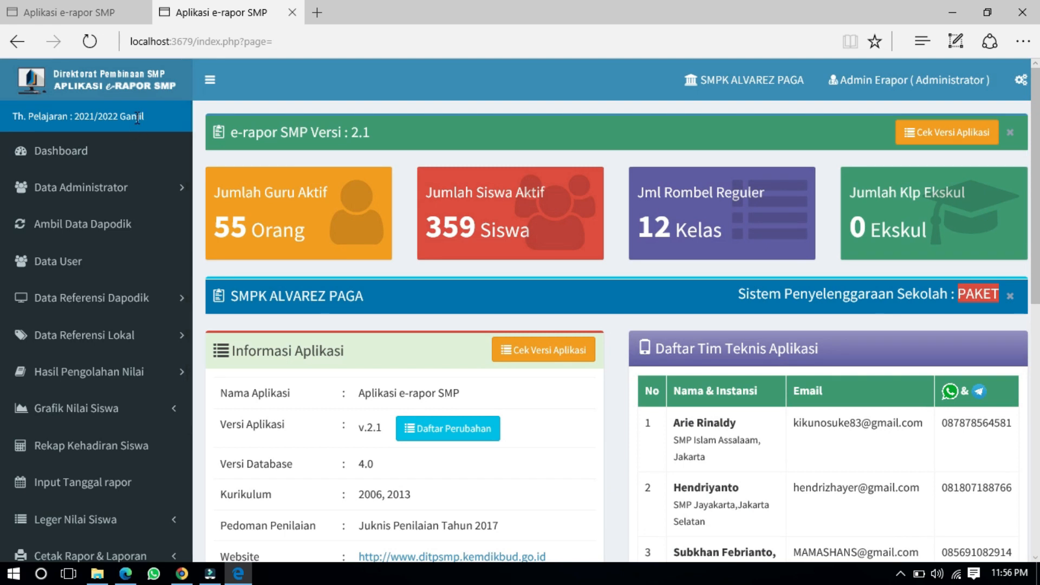
{"action": "scroll", "coordinate": [147, 267], "scroll_direction": "down", "scroll_amount": 3}
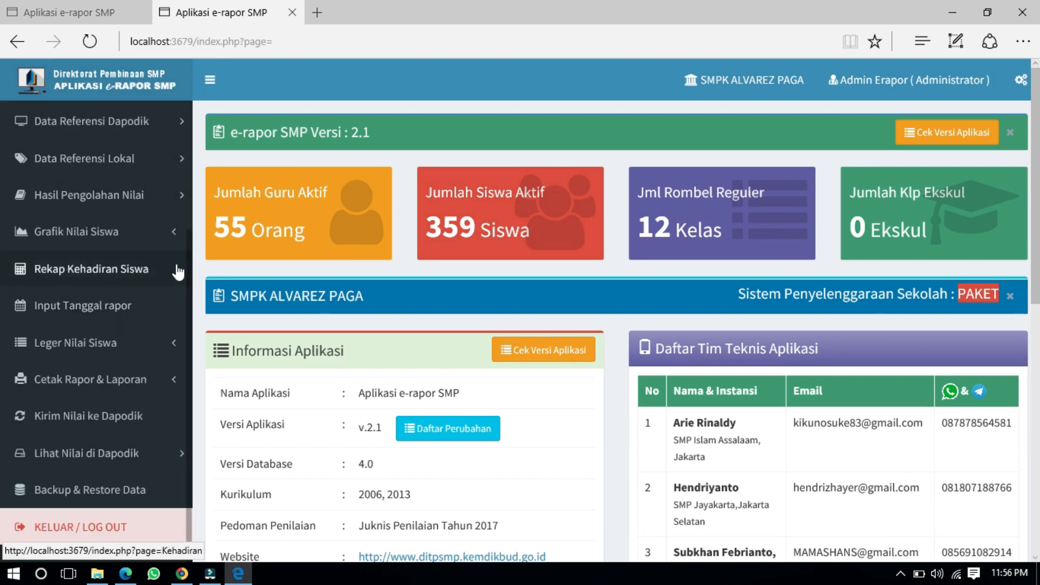
{"action": "scroll", "coordinate": [162, 255], "scroll_direction": "up", "scroll_amount": 3}
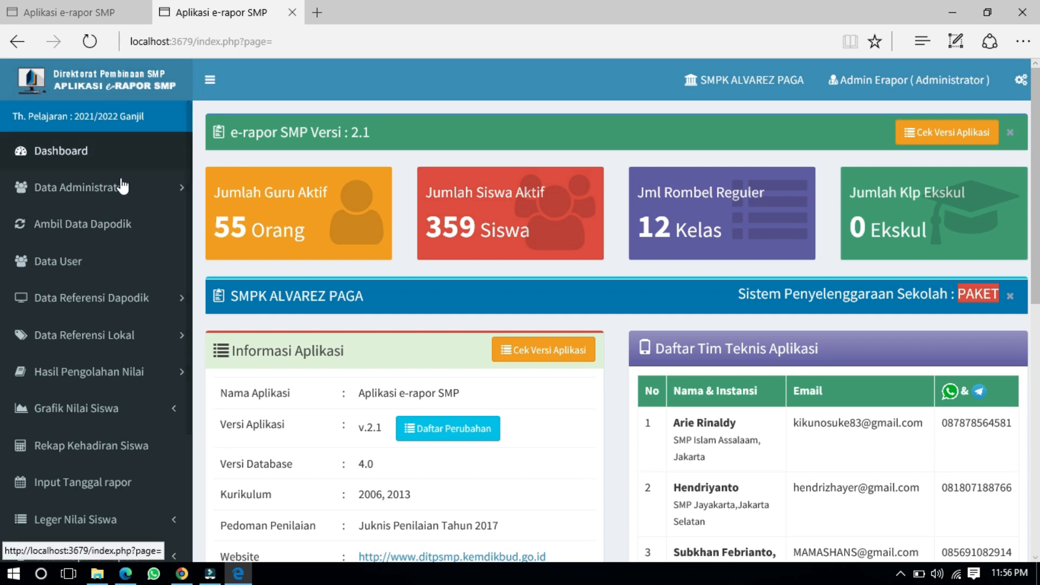
Step: Open Hasil Pengolahan Nilai > Status Penilaian and select Kelas 7A in the KELAS list
{"action": "left_click", "coordinate": [134, 378]}
{"action": "left_click", "coordinate": [133, 431]}
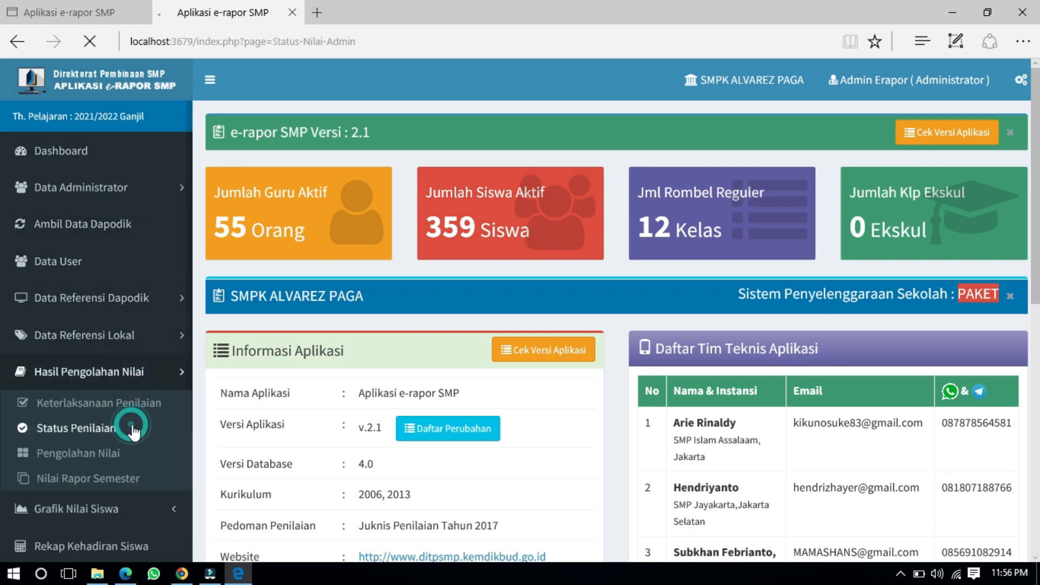
{"action": "left_click", "coordinate": [373, 190]}
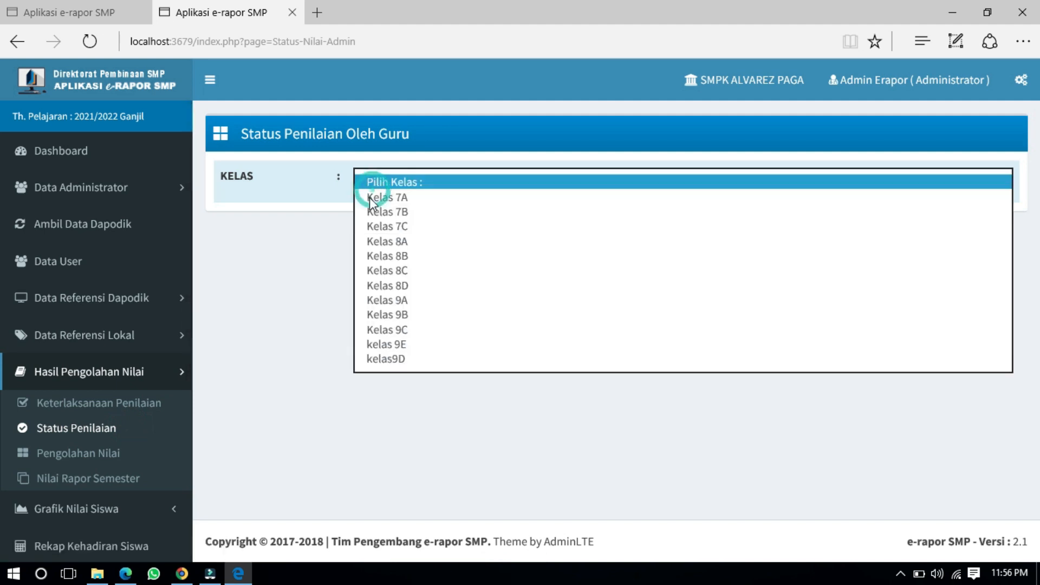
{"action": "left_click", "coordinate": [374, 198]}
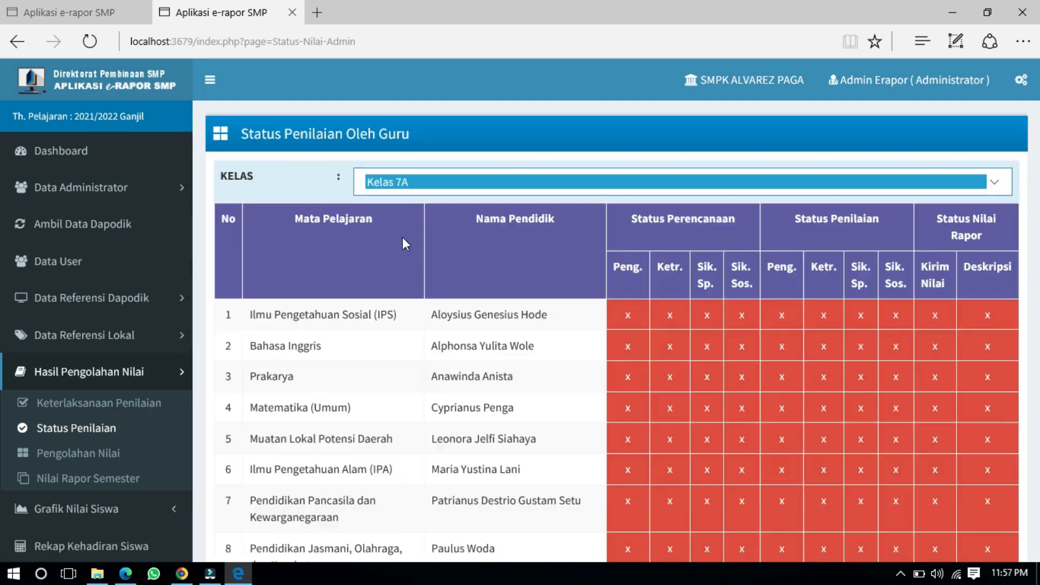
Step: Scroll through the 11 subjects' status rows, highlighting the first rows of the table
{"action": "scroll", "coordinate": [775, 346], "scroll_direction": "down", "scroll_amount": 3}
{"action": "scroll", "coordinate": [775, 351], "scroll_direction": "down", "scroll_amount": 2}
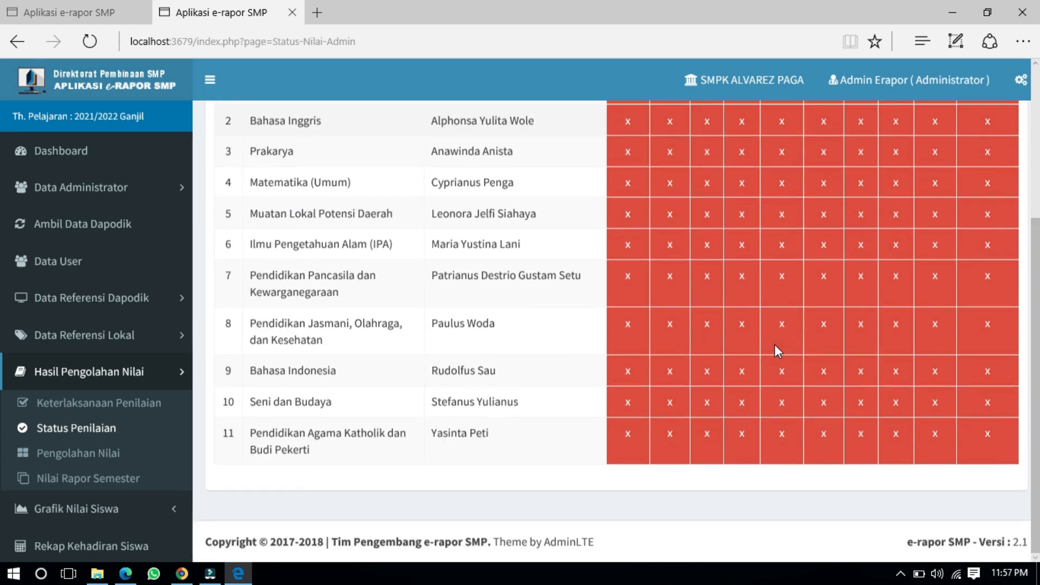
{"action": "scroll", "coordinate": [775, 351], "scroll_direction": "up", "scroll_amount": 6}
{"action": "left_click_drag", "start_coordinate": [630, 315], "coordinate": [666, 378]}
{"action": "scroll", "coordinate": [666, 373], "scroll_direction": "down", "scroll_amount": 4}
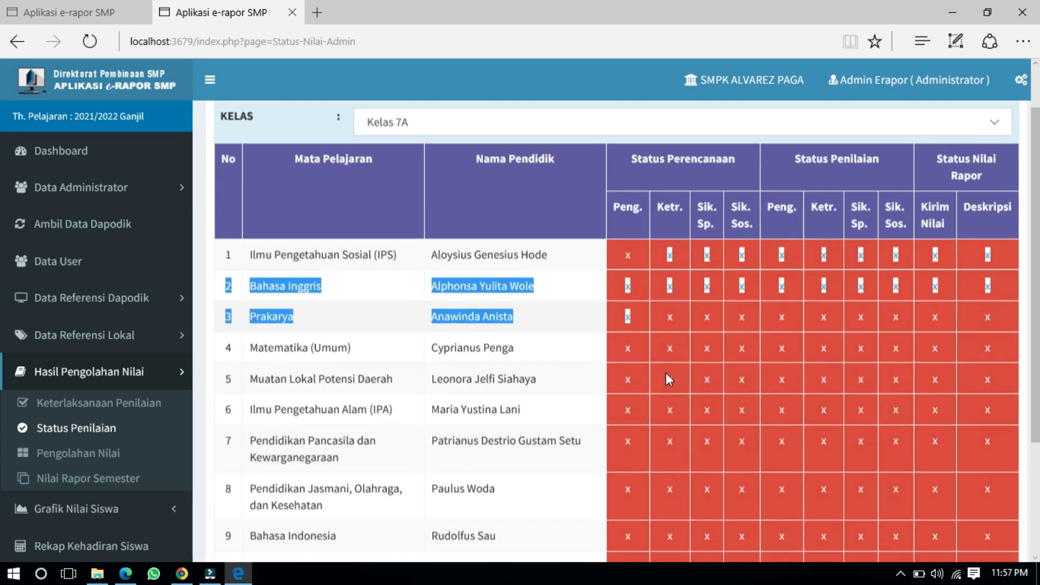
{"action": "left_click_drag", "start_coordinate": [964, 439], "coordinate": [933, 437]}
{"action": "left_click_drag", "start_coordinate": [794, 370], "coordinate": [745, 347]}
{"action": "scroll", "coordinate": [744, 346], "scroll_direction": "up", "scroll_amount": 4}
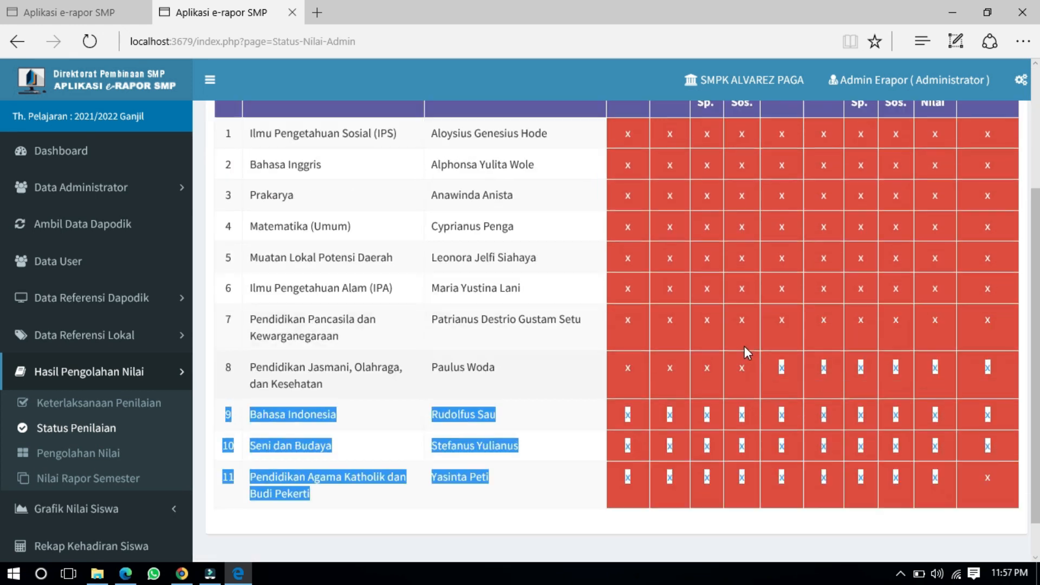
{"action": "left_click_drag", "start_coordinate": [630, 317], "coordinate": [719, 434]}
{"action": "scroll", "coordinate": [718, 434], "scroll_direction": "down", "scroll_amount": 4}
Step: Clear the table highlight and review the planning, grading and report statuses marked x
{"action": "left_click", "coordinate": [718, 435]}
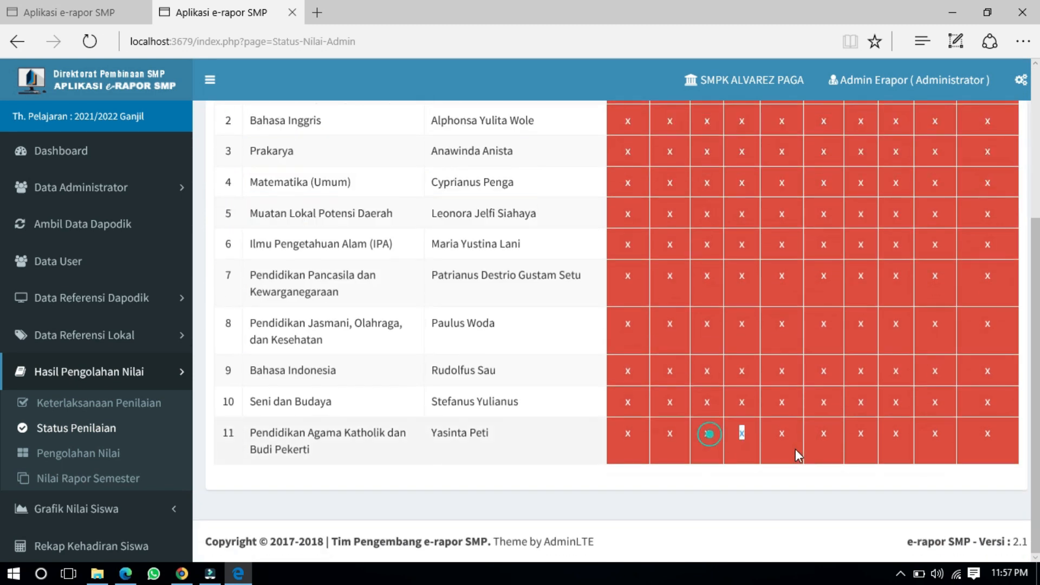
{"action": "left_click", "coordinate": [744, 339]}
{"action": "scroll", "coordinate": [593, 326], "scroll_direction": "up", "scroll_amount": 4}
{"action": "scroll", "coordinate": [593, 326], "scroll_direction": "down", "scroll_amount": 4}
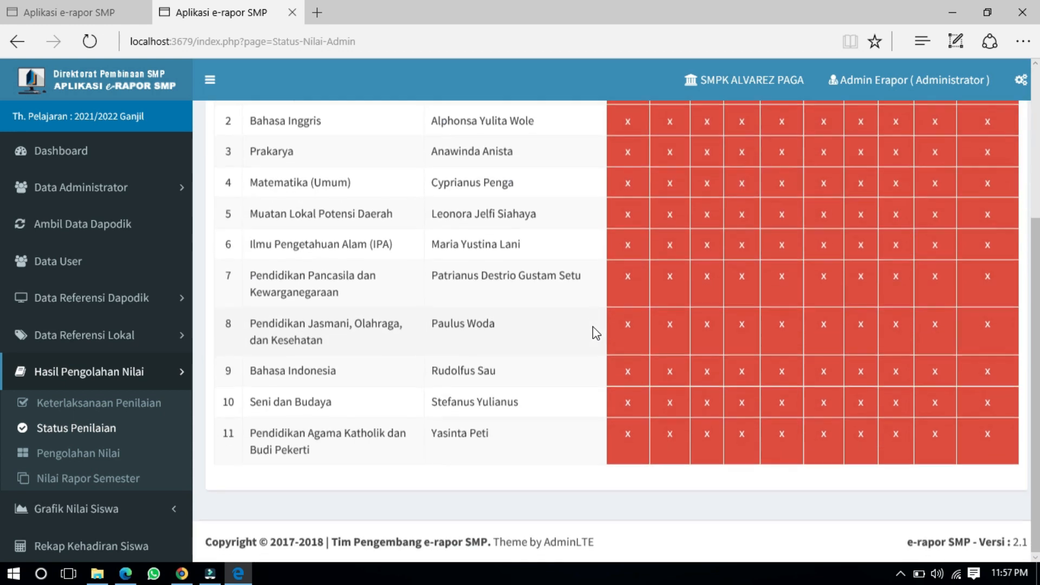
{"action": "scroll", "coordinate": [203, 301], "scroll_direction": "up", "scroll_amount": 3}
{"action": "scroll", "coordinate": [128, 290], "scroll_direction": "down", "scroll_amount": 5}
{"action": "scroll", "coordinate": [129, 290], "scroll_direction": "up", "scroll_amount": 5}
{"action": "scroll", "coordinate": [525, 332], "scroll_direction": "down", "scroll_amount": 3}
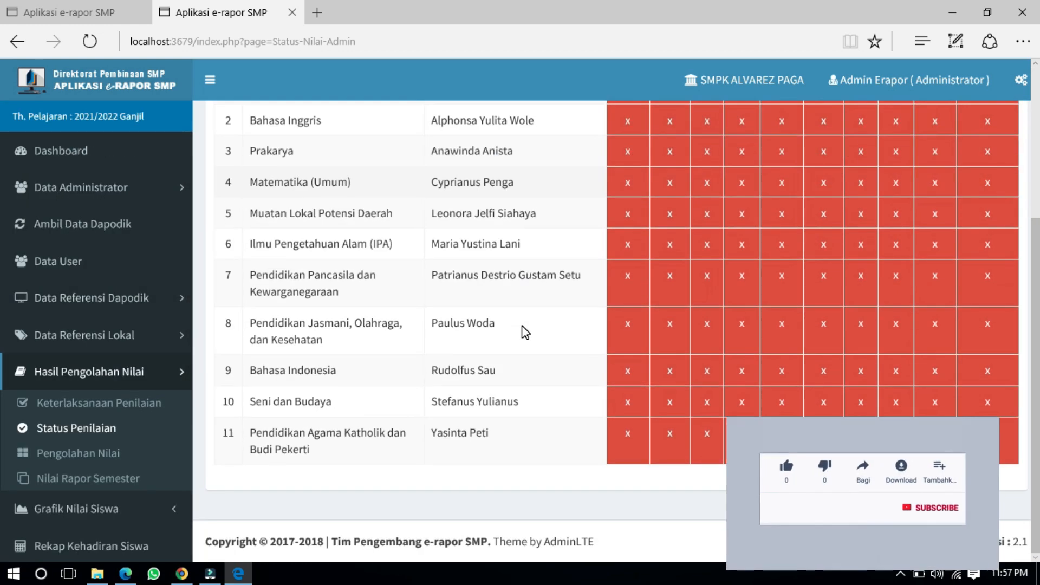
{"action": "scroll", "coordinate": [524, 333], "scroll_direction": "up", "scroll_amount": 5}
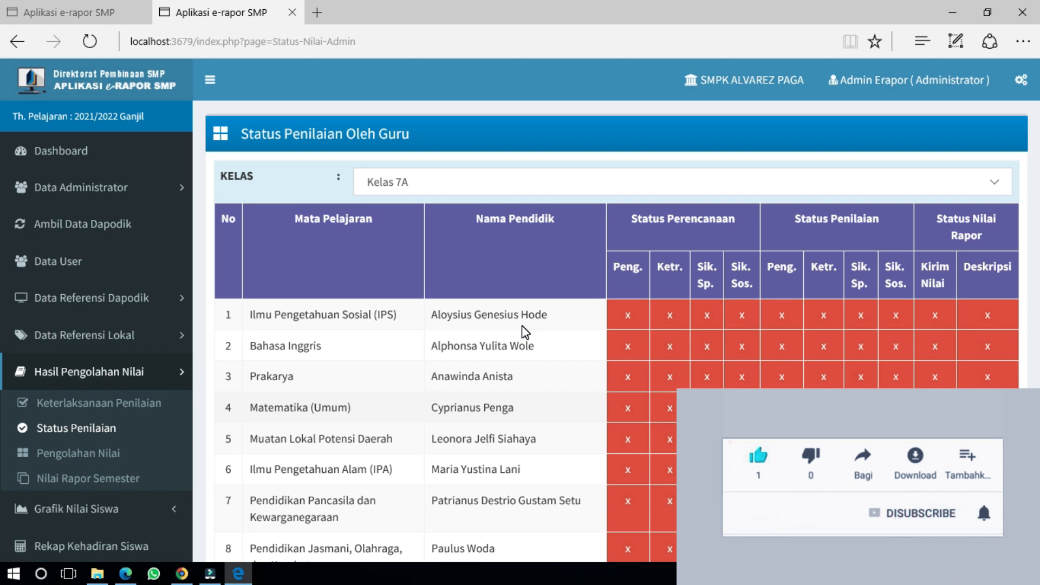
{"action": "scroll", "coordinate": [525, 332], "scroll_direction": "down", "scroll_amount": 4}
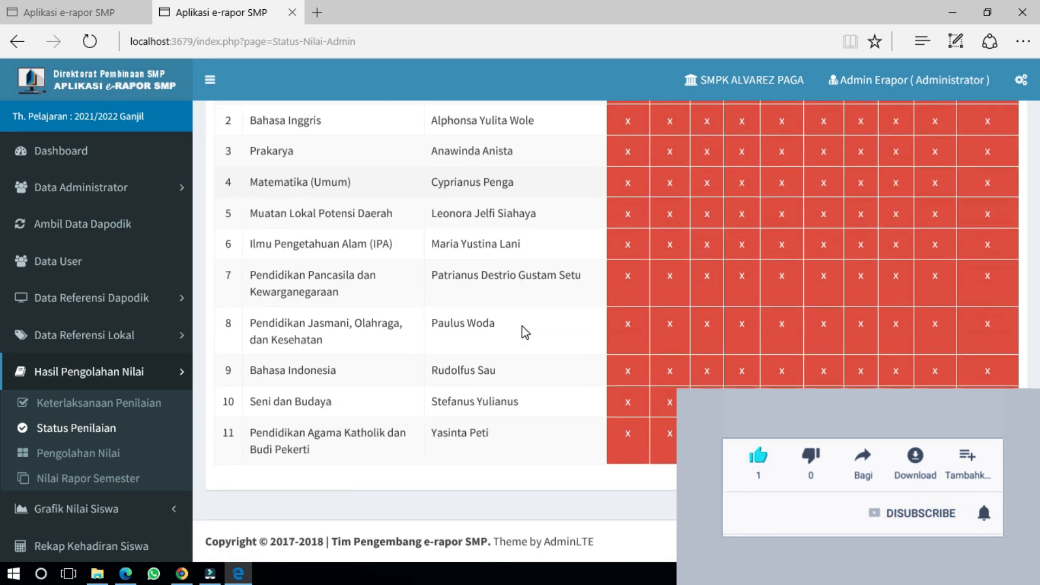
{"action": "scroll", "coordinate": [524, 332], "scroll_direction": "up", "scroll_amount": 4}
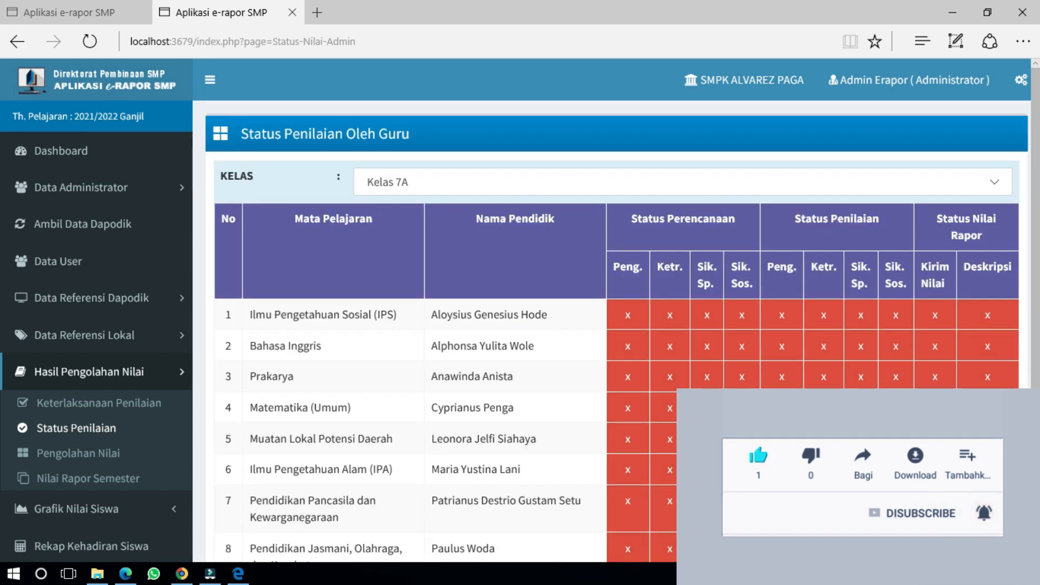